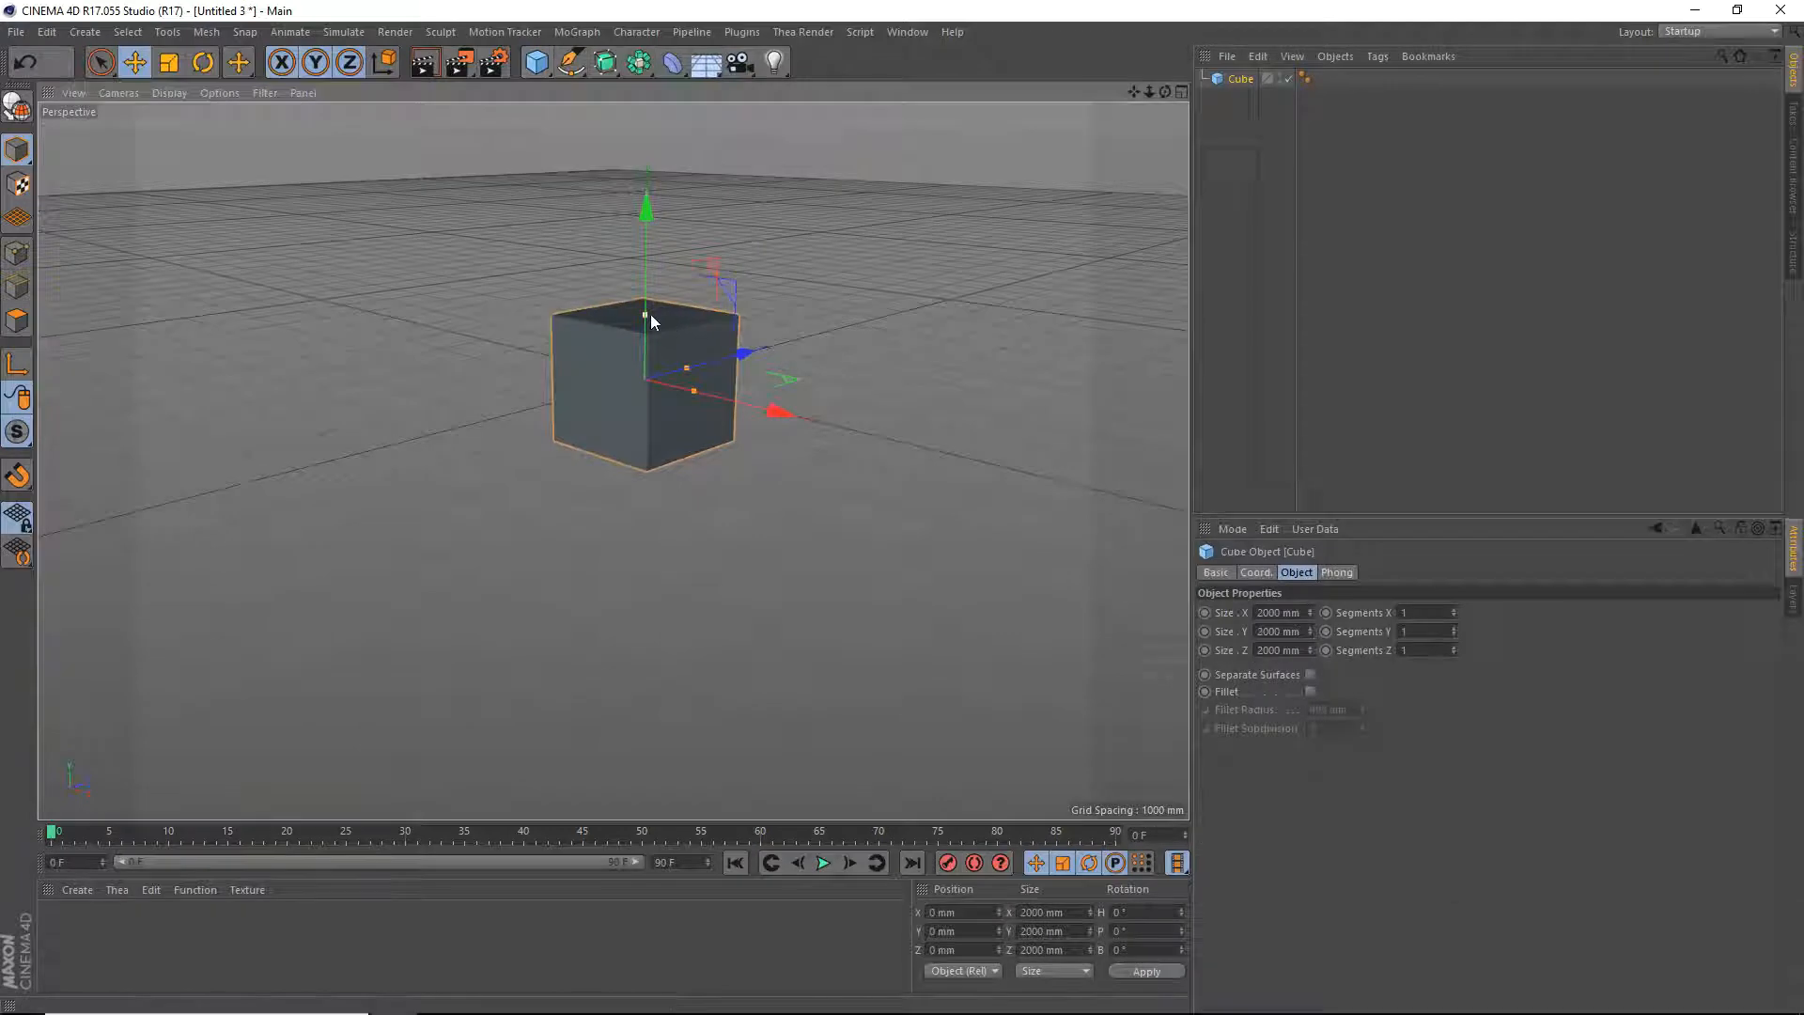
Raise and stretch the cube to a Y size of about 7386 mm and give it 40 segments in X, Y and Z.
{"action": "scroll", "coordinate": [614, 461], "scroll_direction": "down", "scroll_amount": 3}
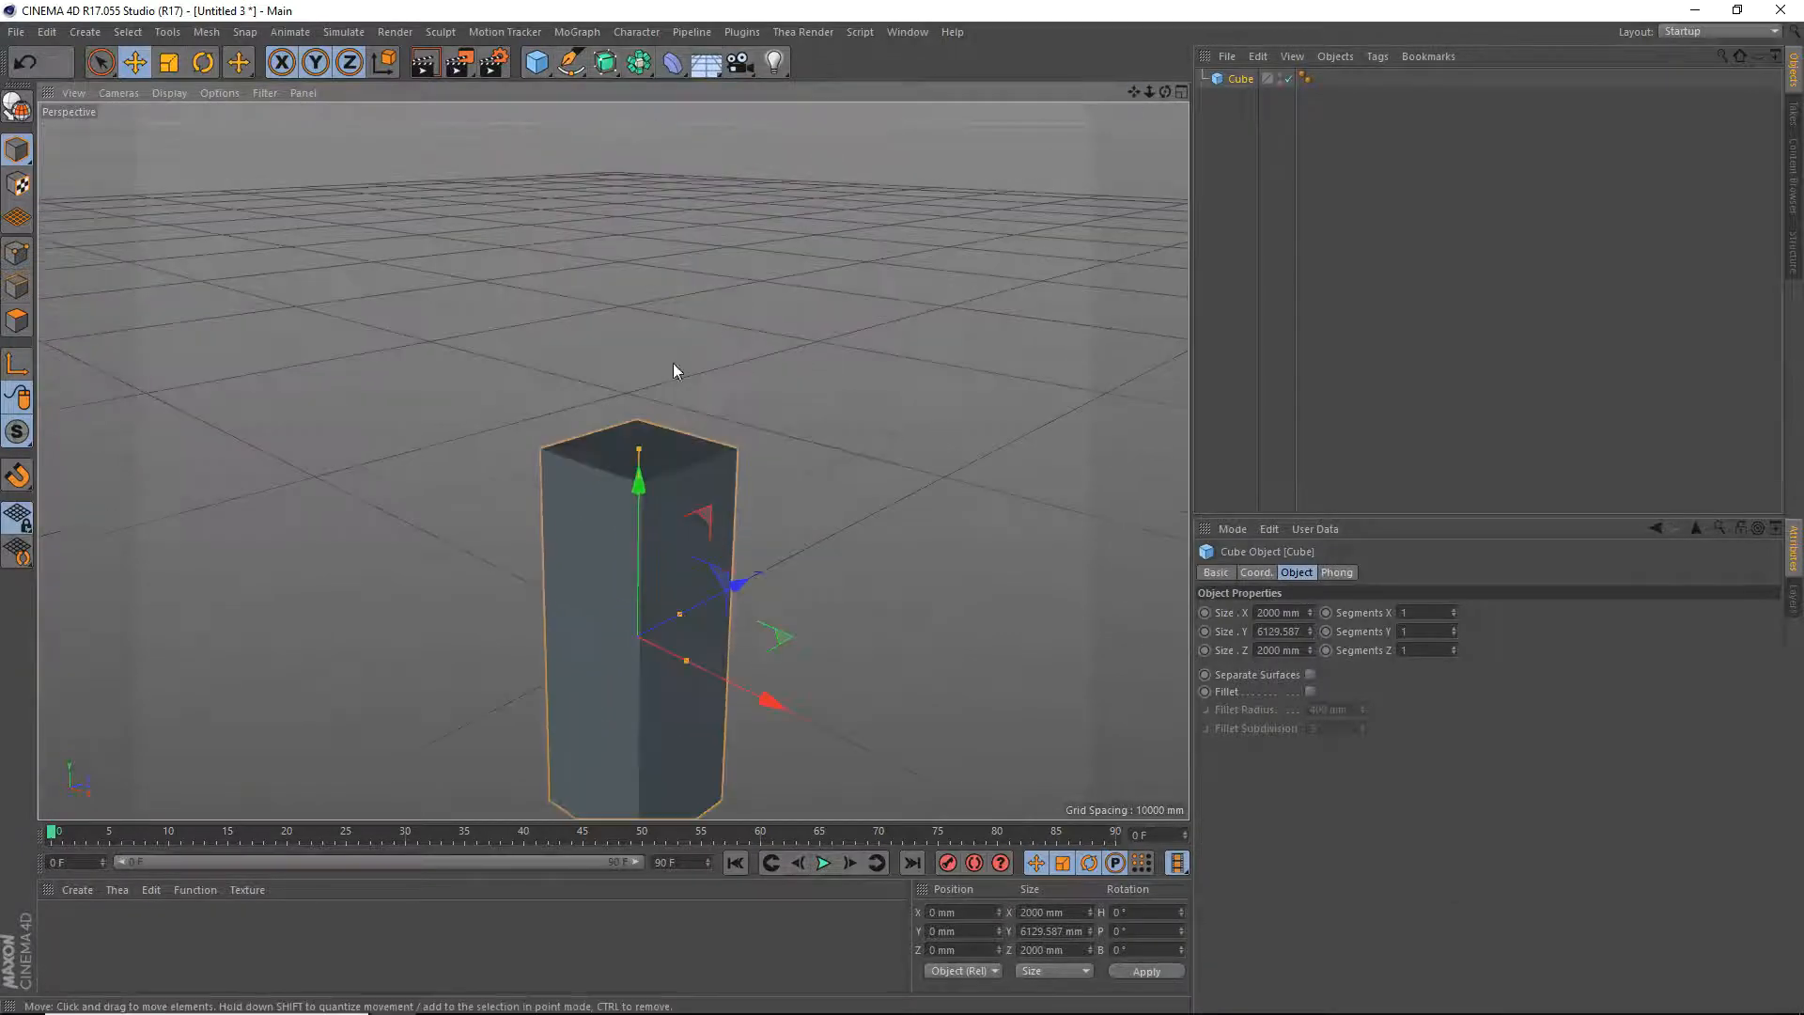
{"action": "left_click_drag", "start_coordinate": [632, 475], "coordinate": [639, 205]}
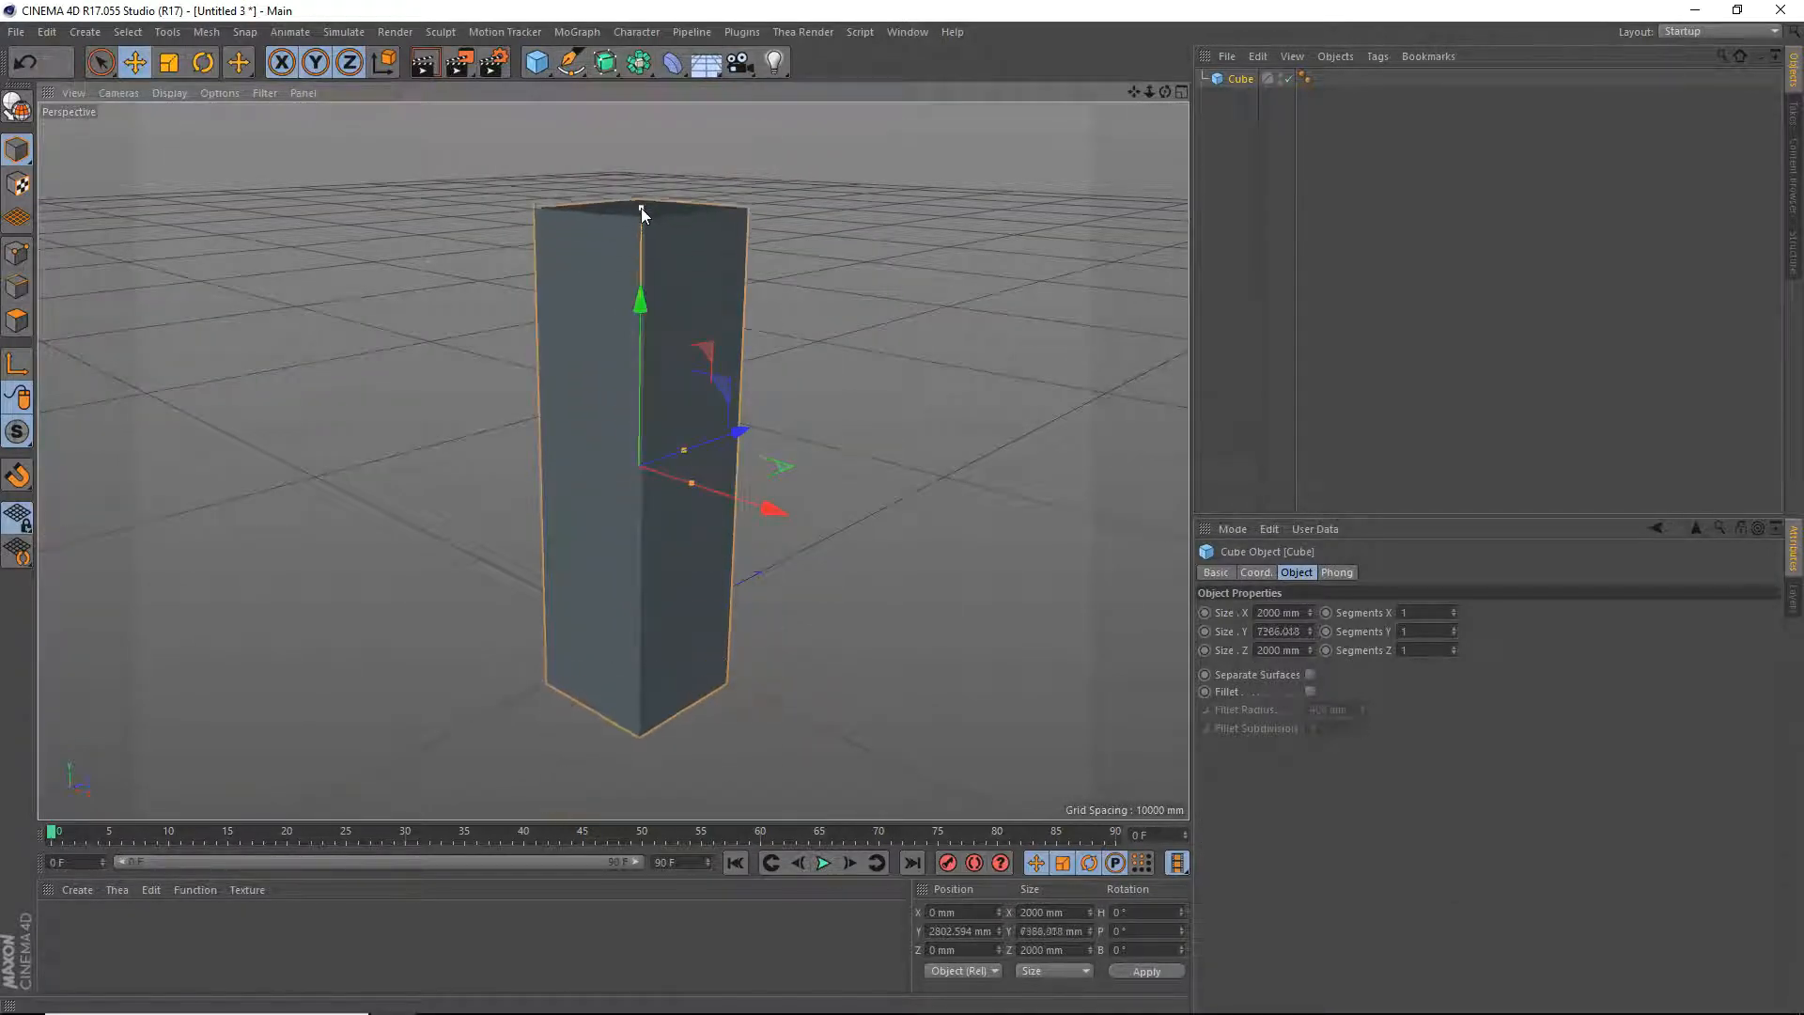
{"action": "left_click", "coordinate": [1405, 611]}
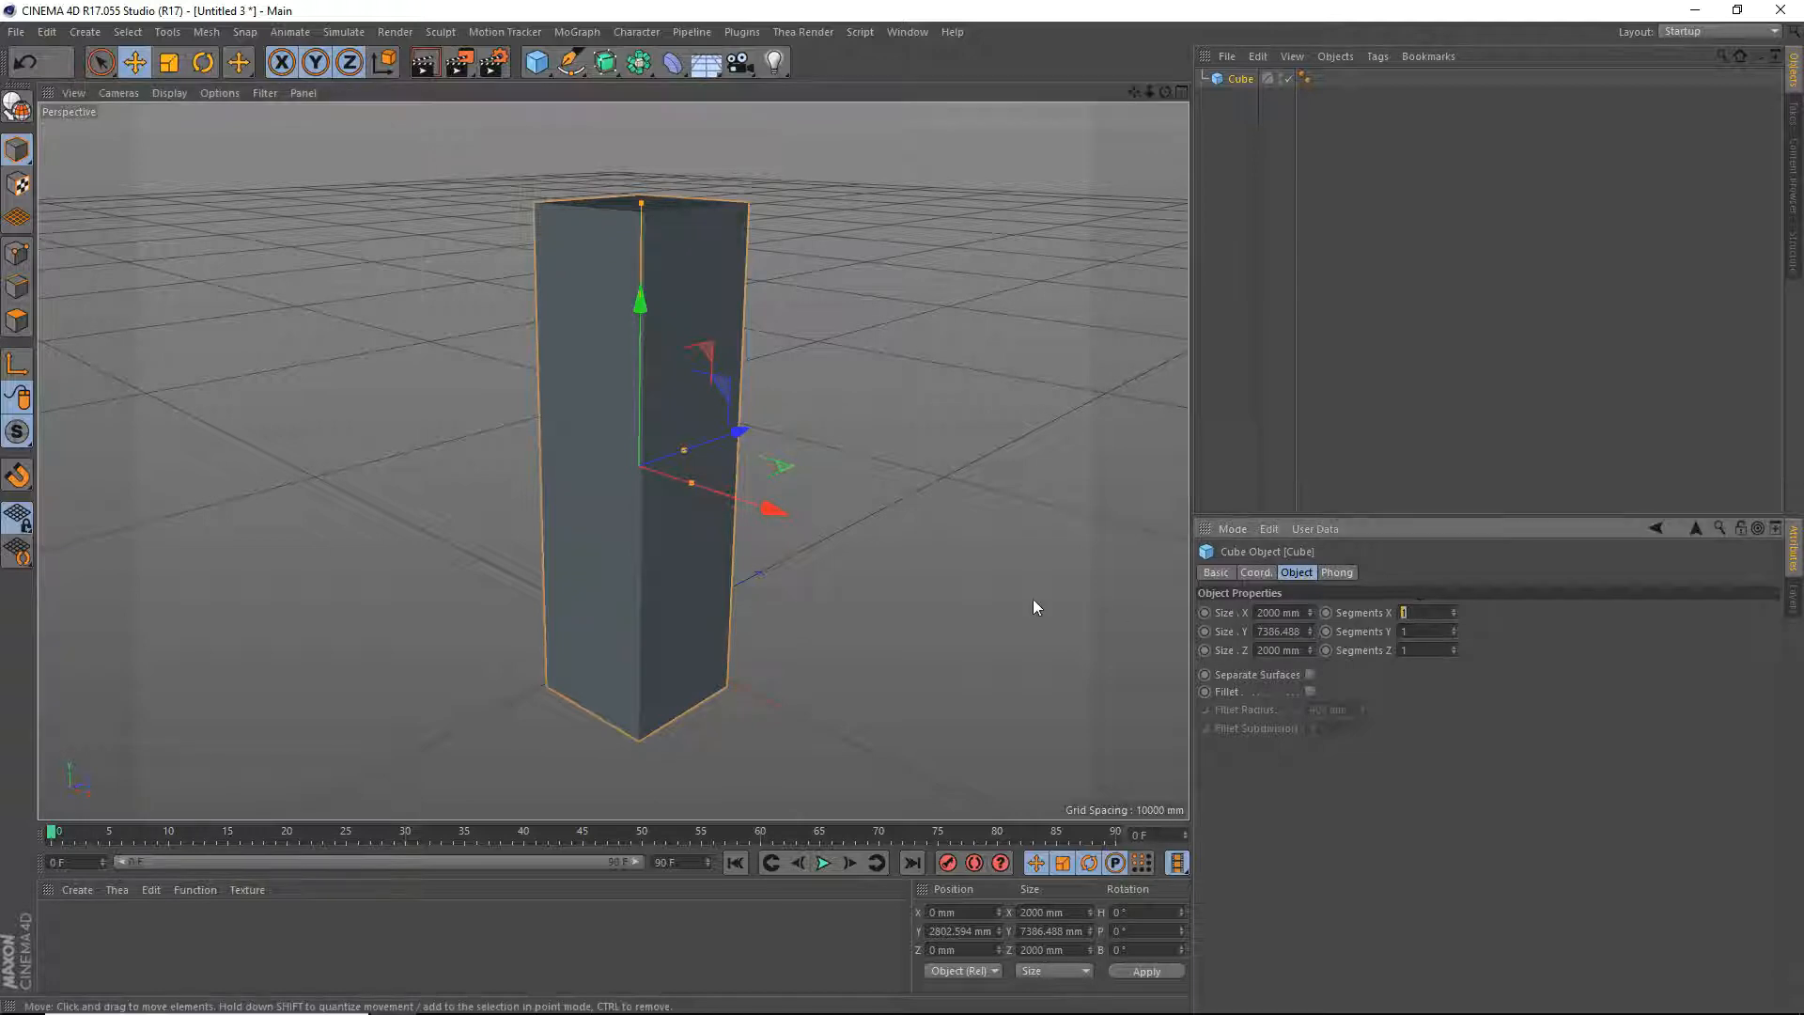
{"action": "type", "text": "40"}
{"action": "key", "text": "Tab"}
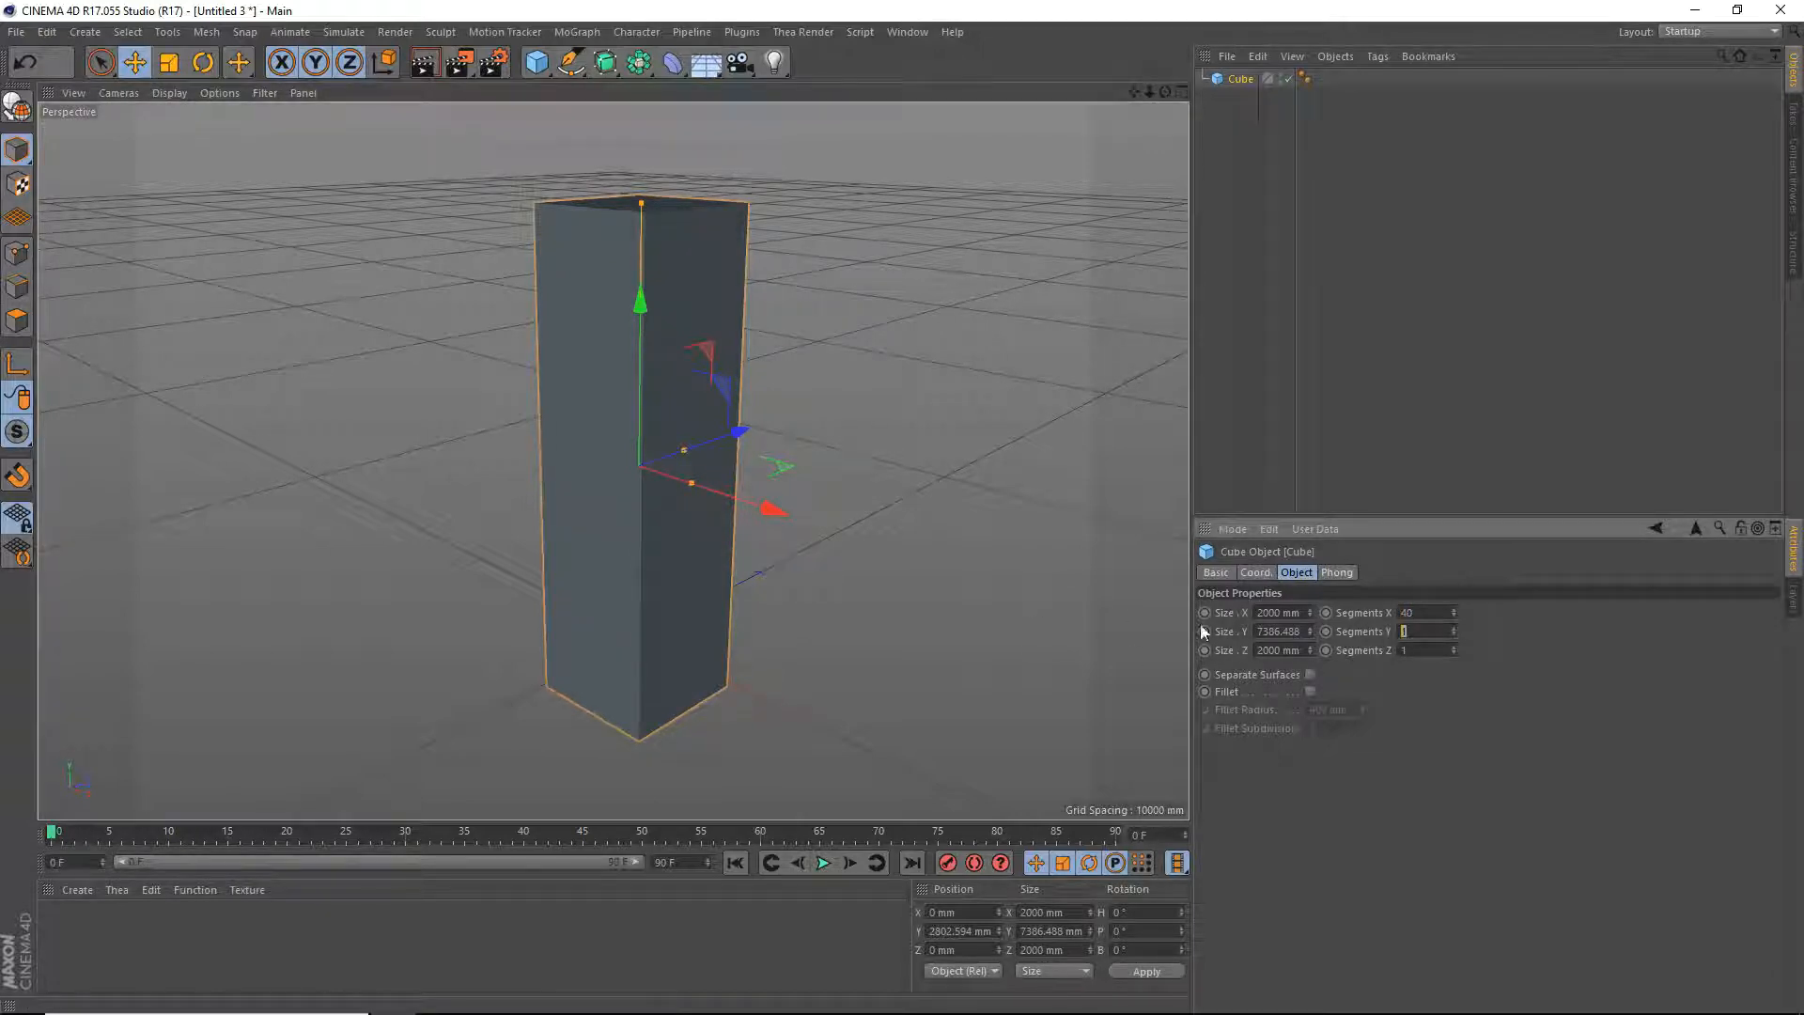
{"action": "left_click", "coordinate": [1430, 653]}
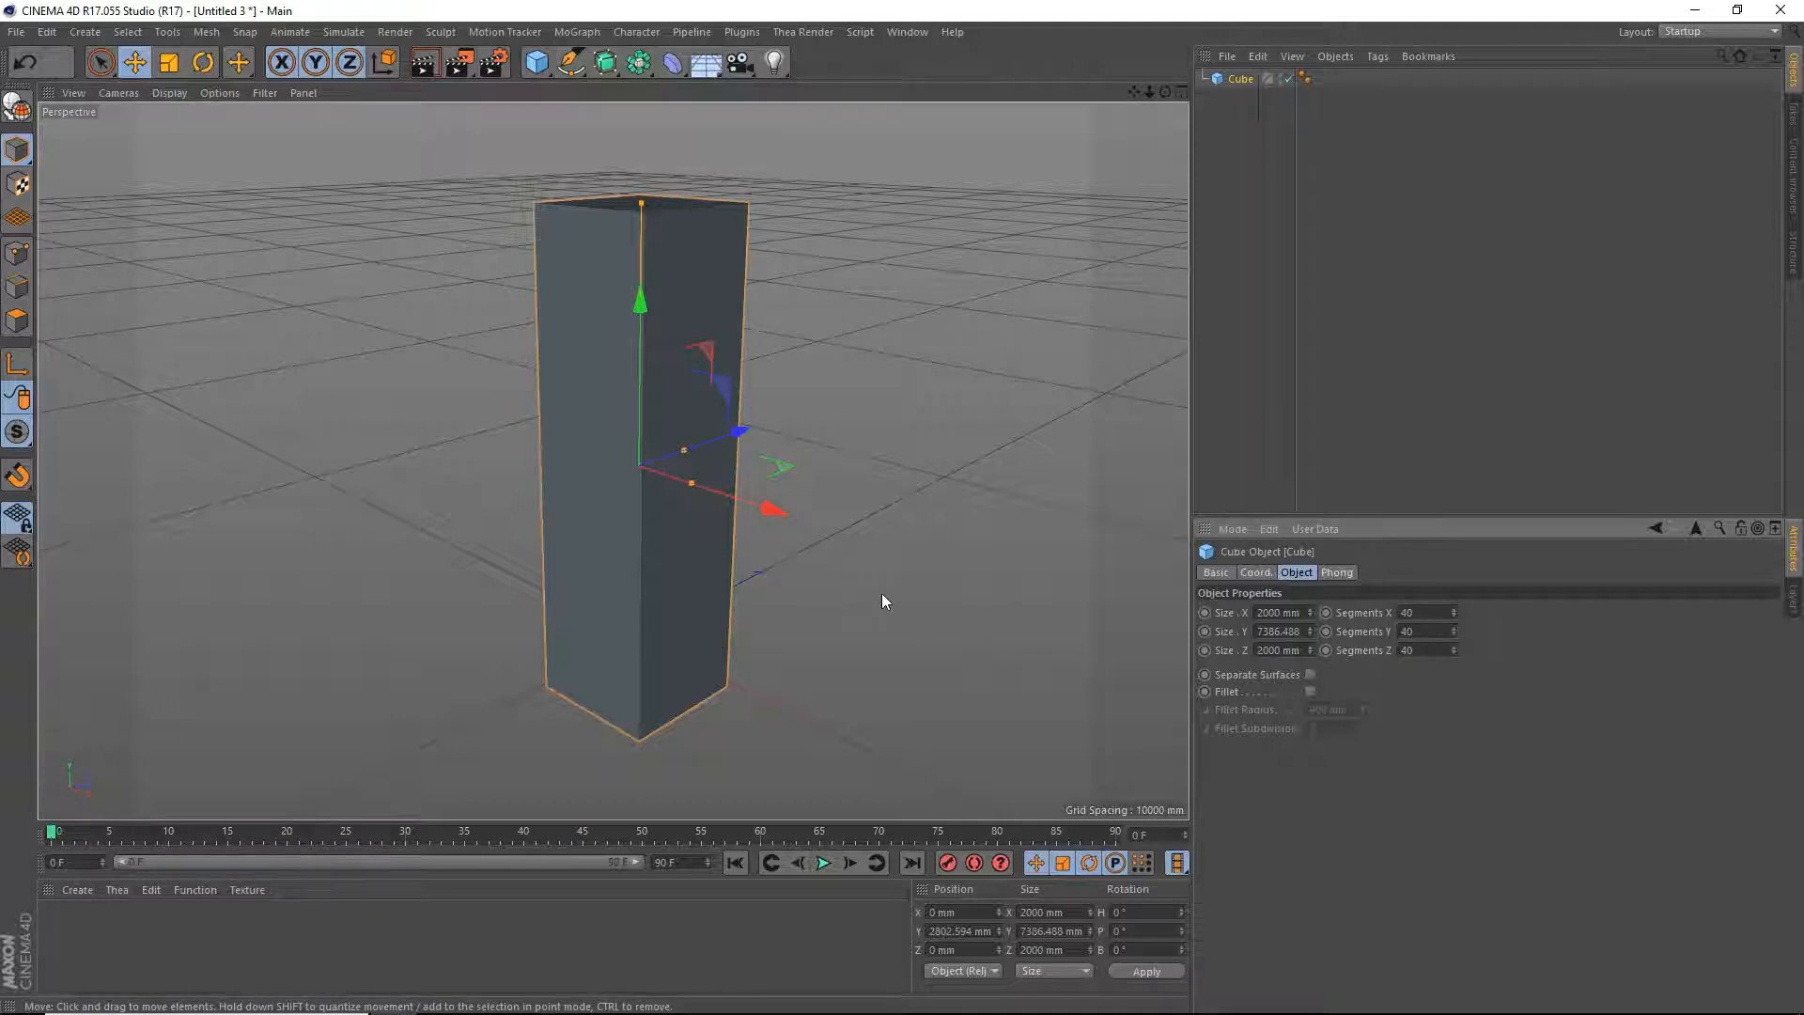
Make the tall cube editable and add a Twist deformer as its child.
{"action": "left_click", "coordinate": [13, 103]}
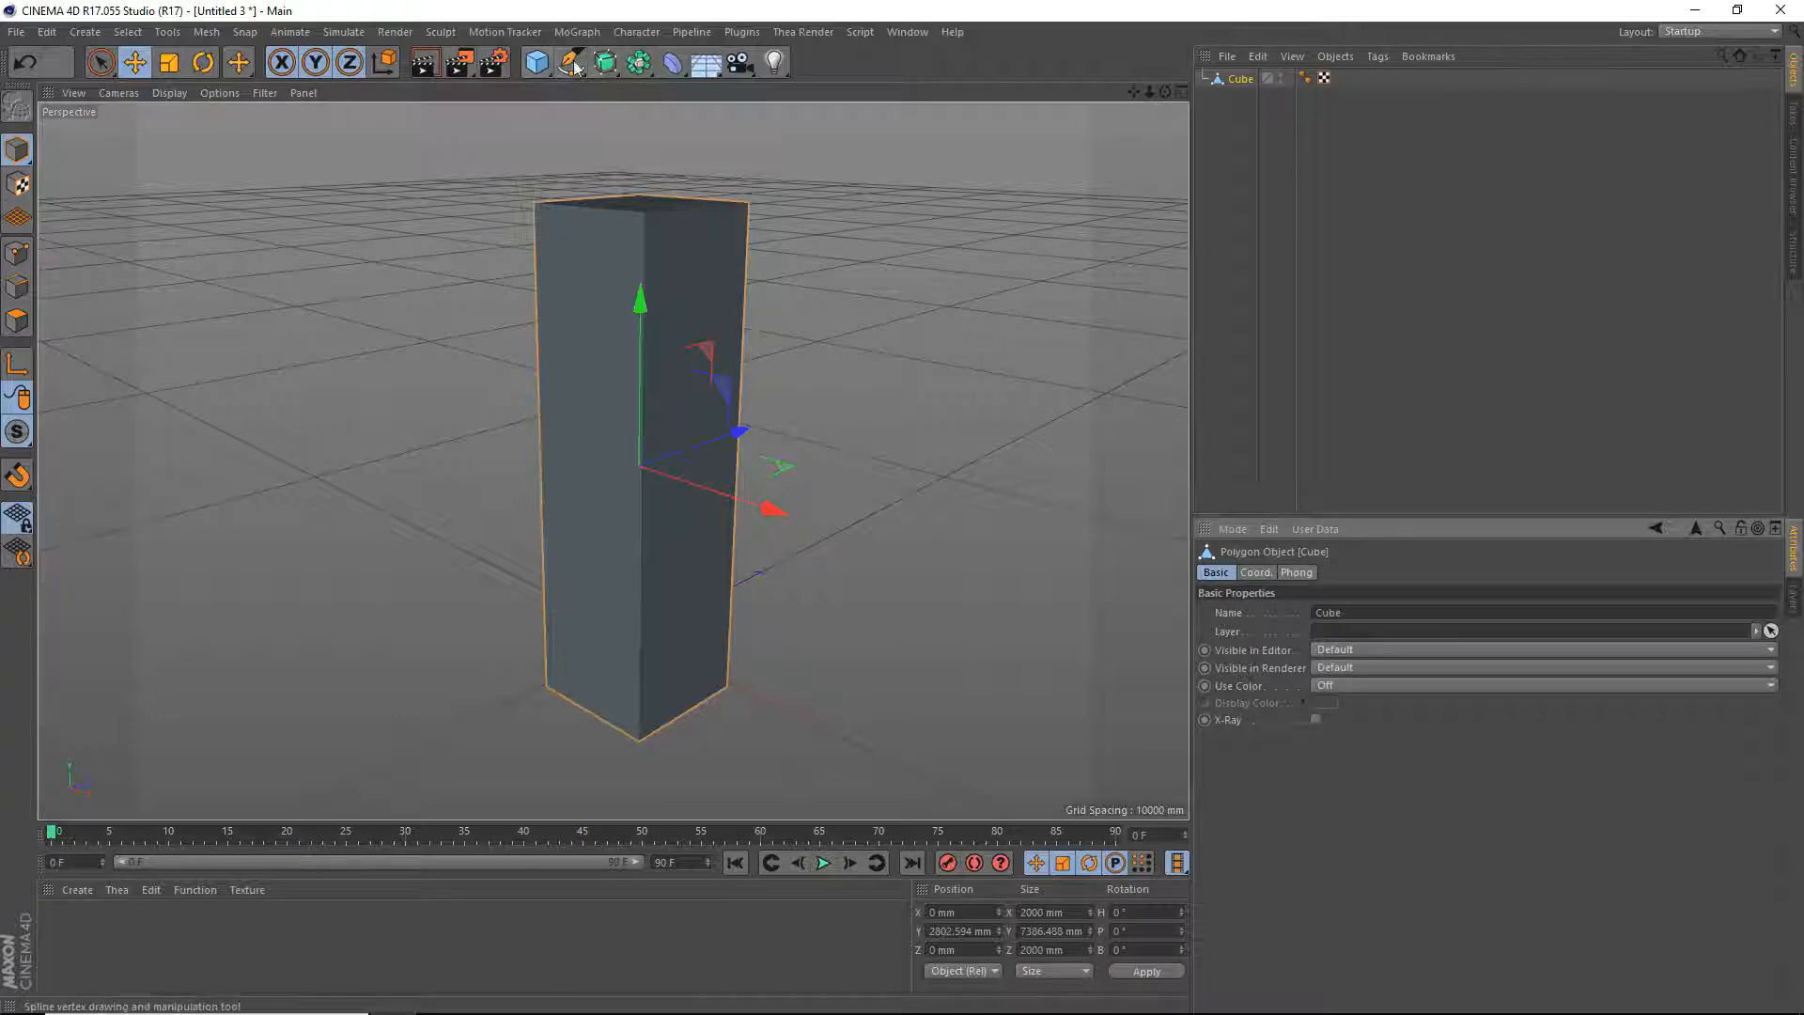
{"action": "left_click_drag", "start_coordinate": [672, 68], "coordinate": [736, 127]}
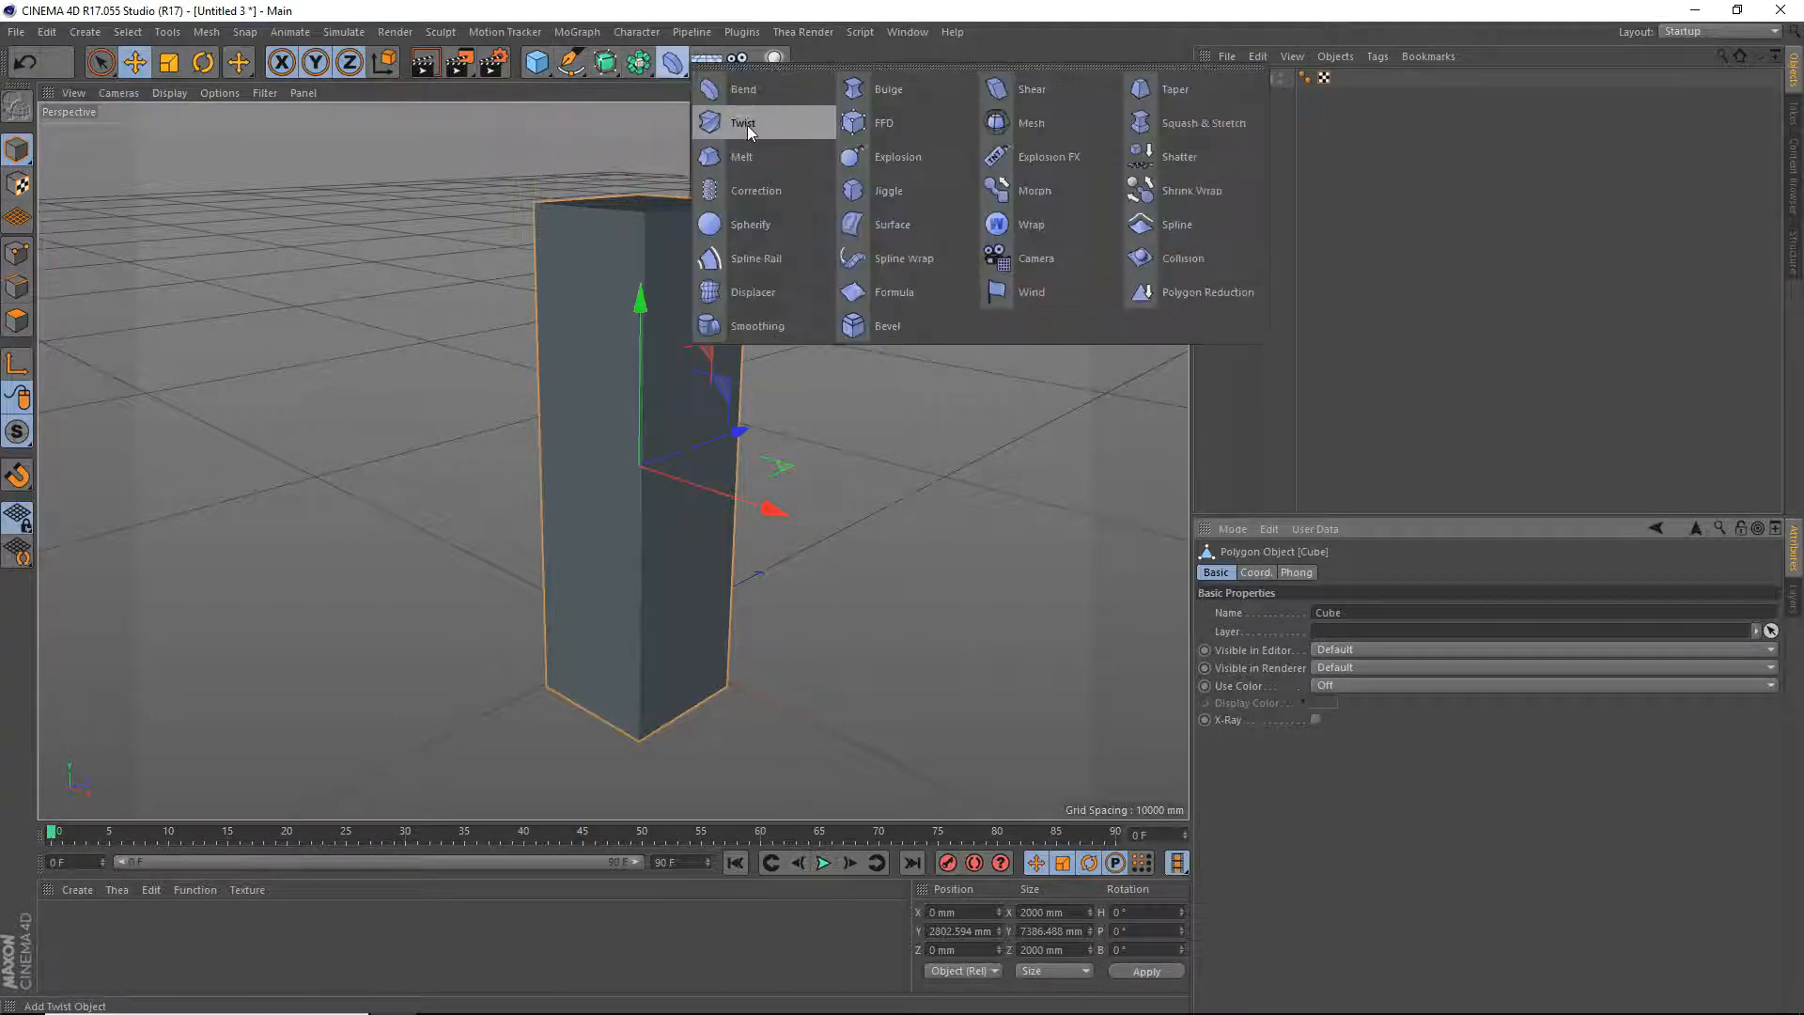
{"action": "left_click", "coordinate": [747, 126]}
{"action": "left_click_drag", "start_coordinate": [1240, 79], "coordinate": [1242, 98]}
Stretch the Twist deformer's height to 8082 mm and move it to about Y 68 mm so it encloses the column.
{"action": "left_click_drag", "start_coordinate": [640, 505], "coordinate": [638, 346]}
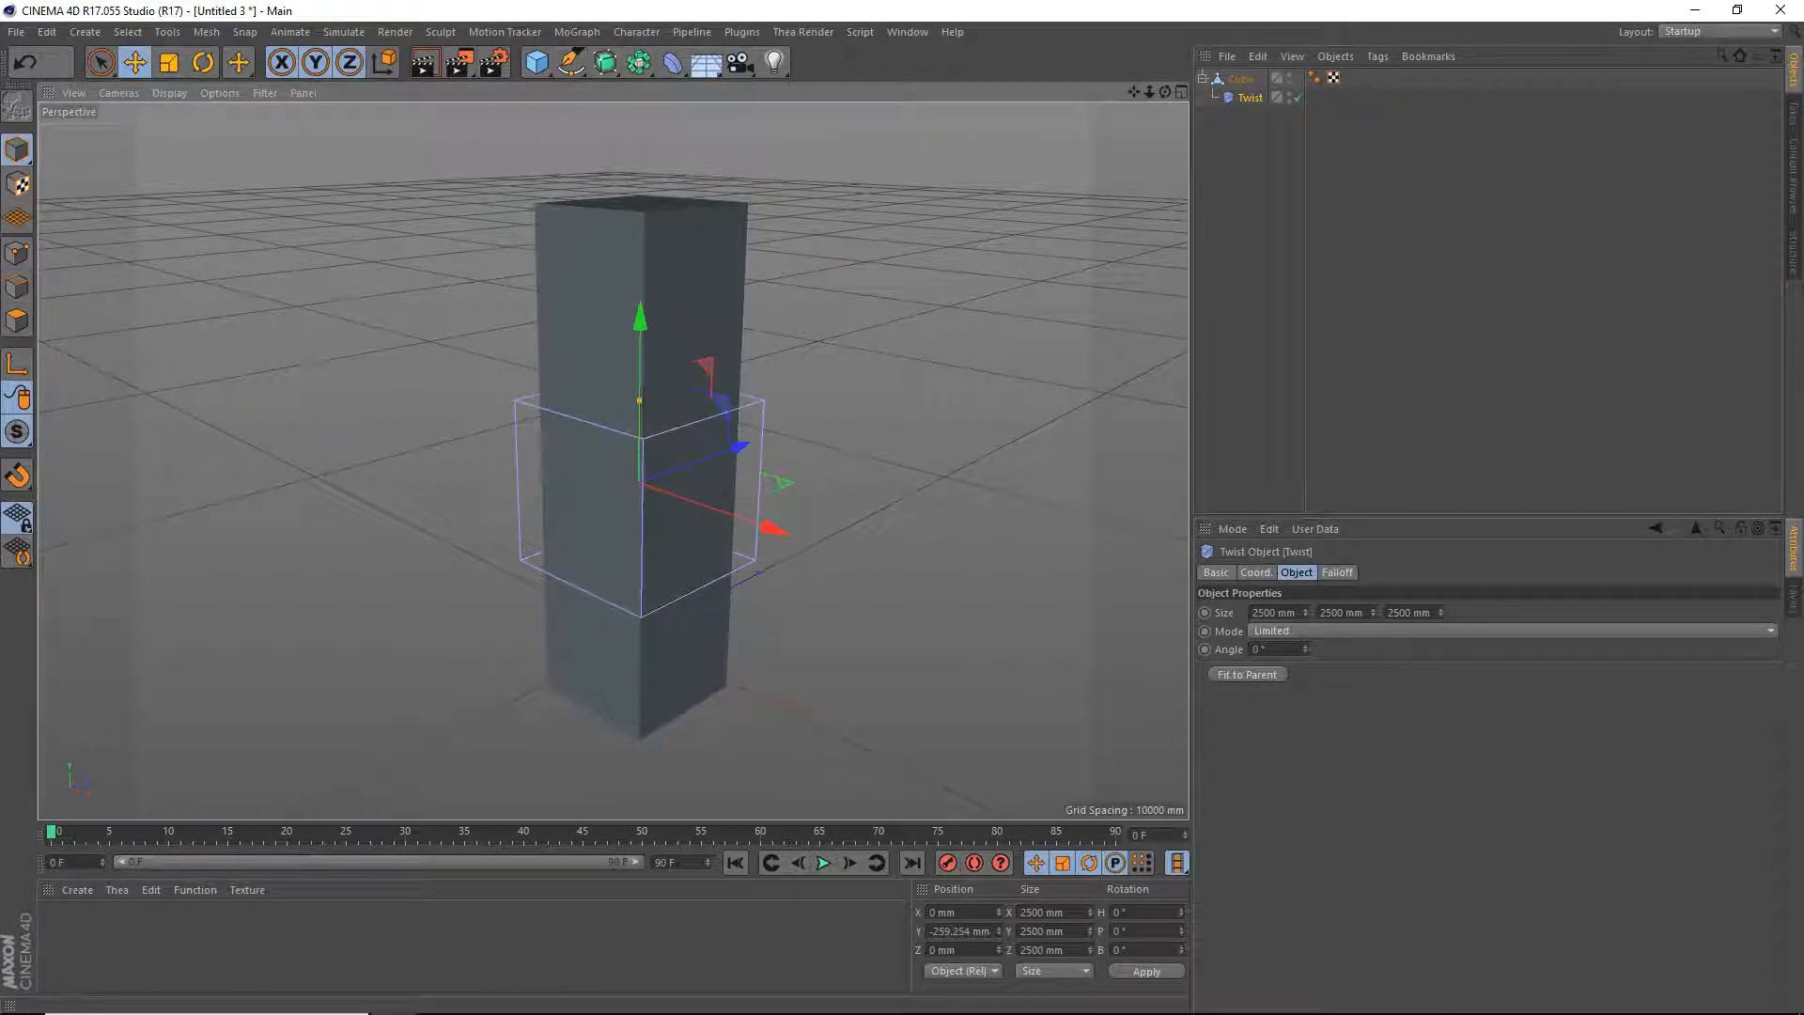
{"action": "left_click", "coordinate": [1369, 611]}
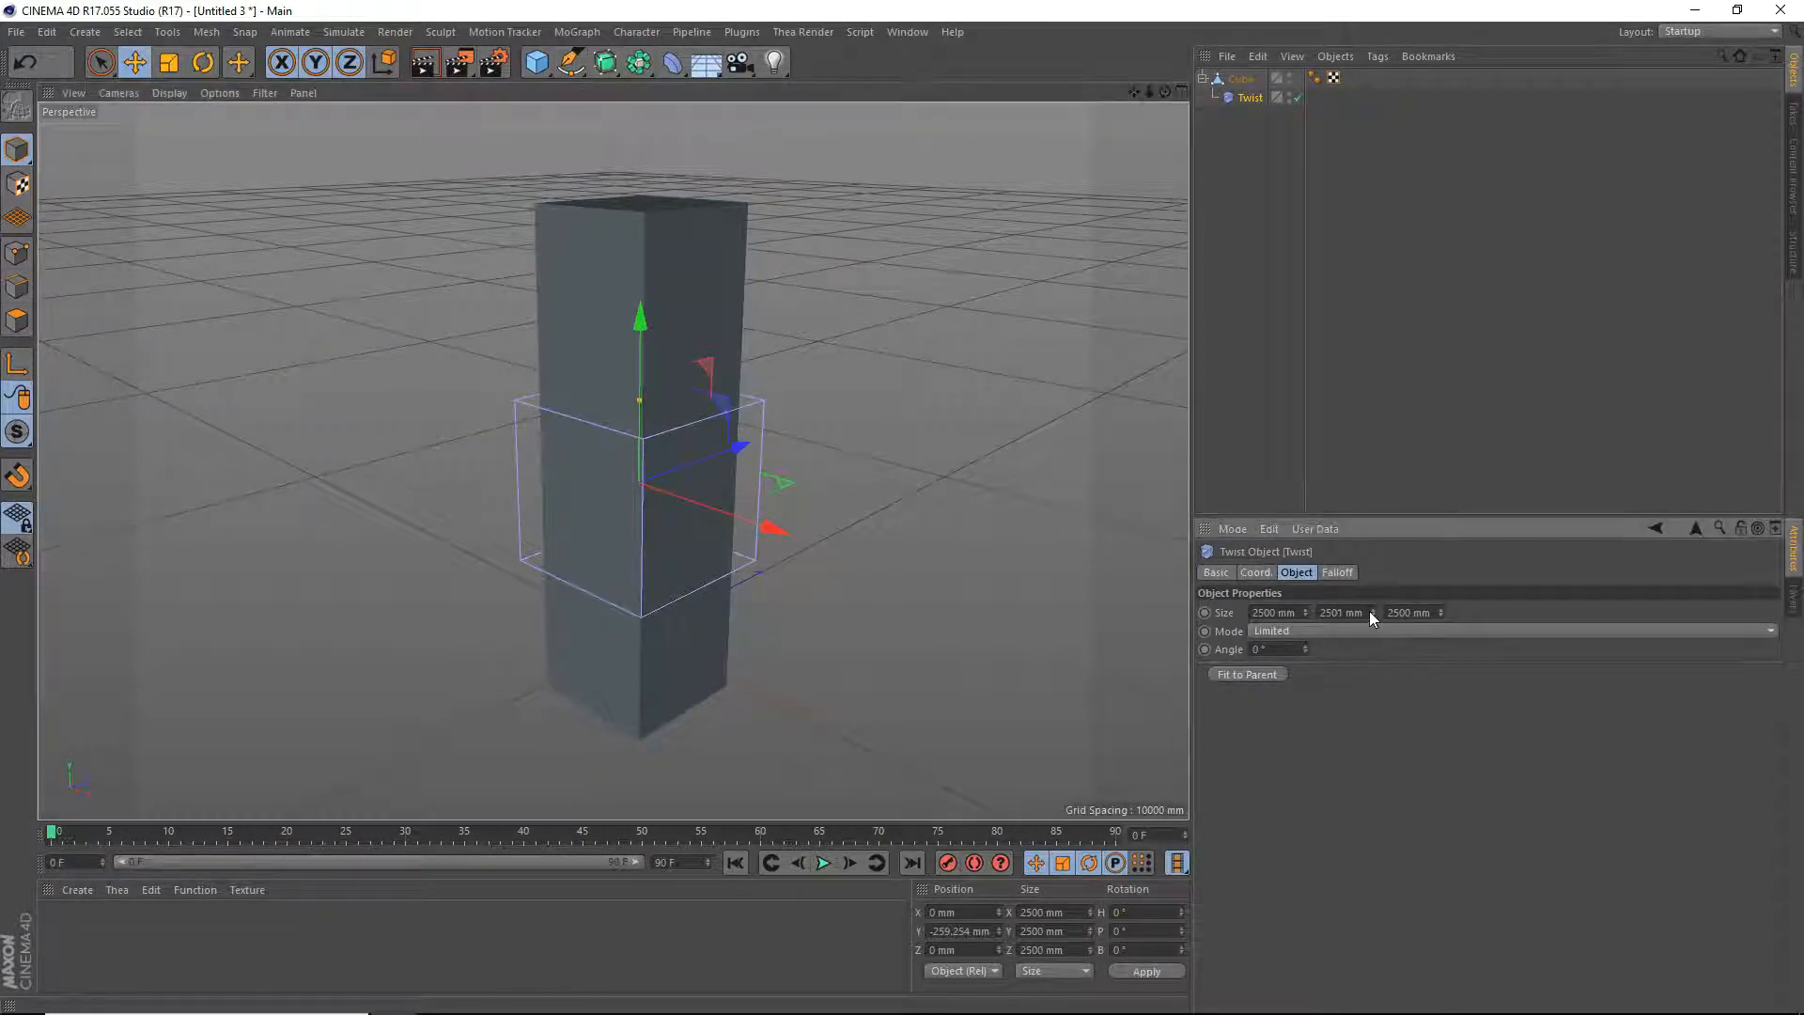
{"action": "left_click_drag", "start_coordinate": [1372, 612], "coordinate": [1372, 537]}
{"action": "left_click_drag", "start_coordinate": [1371, 611], "coordinate": [1371, 600]}
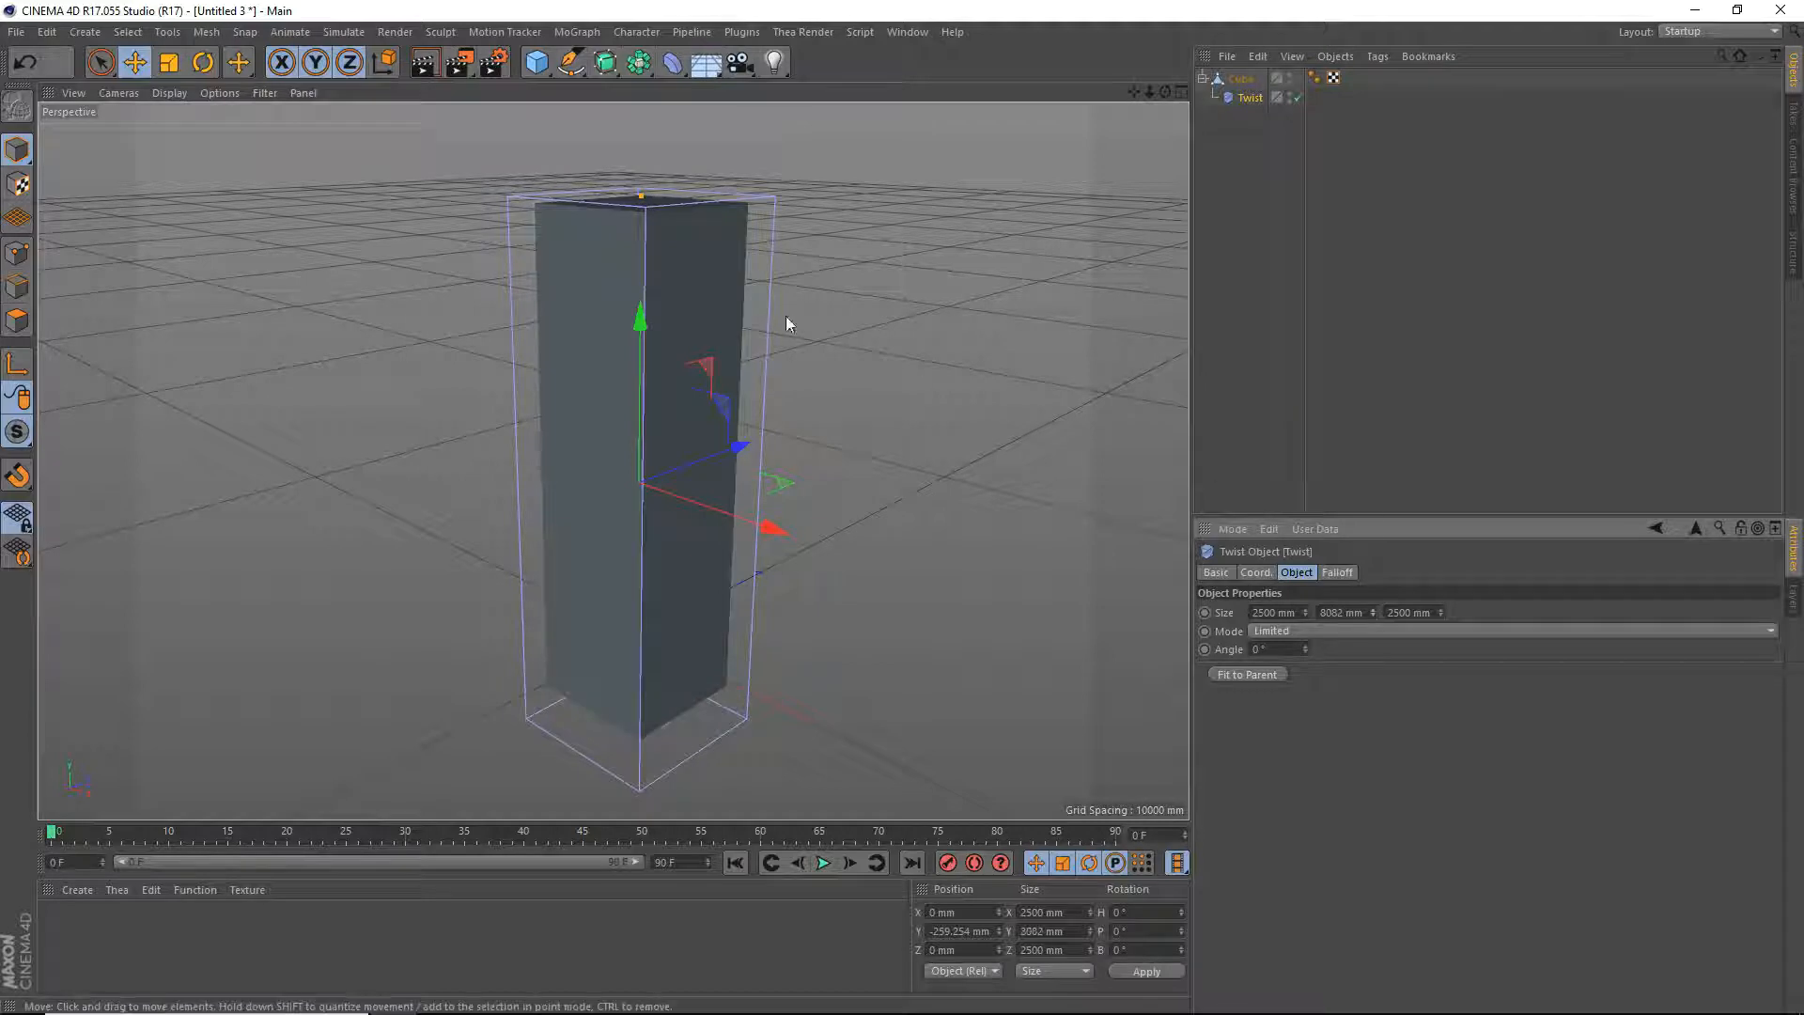
{"action": "left_click_drag", "start_coordinate": [633, 317], "coordinate": [628, 291]}
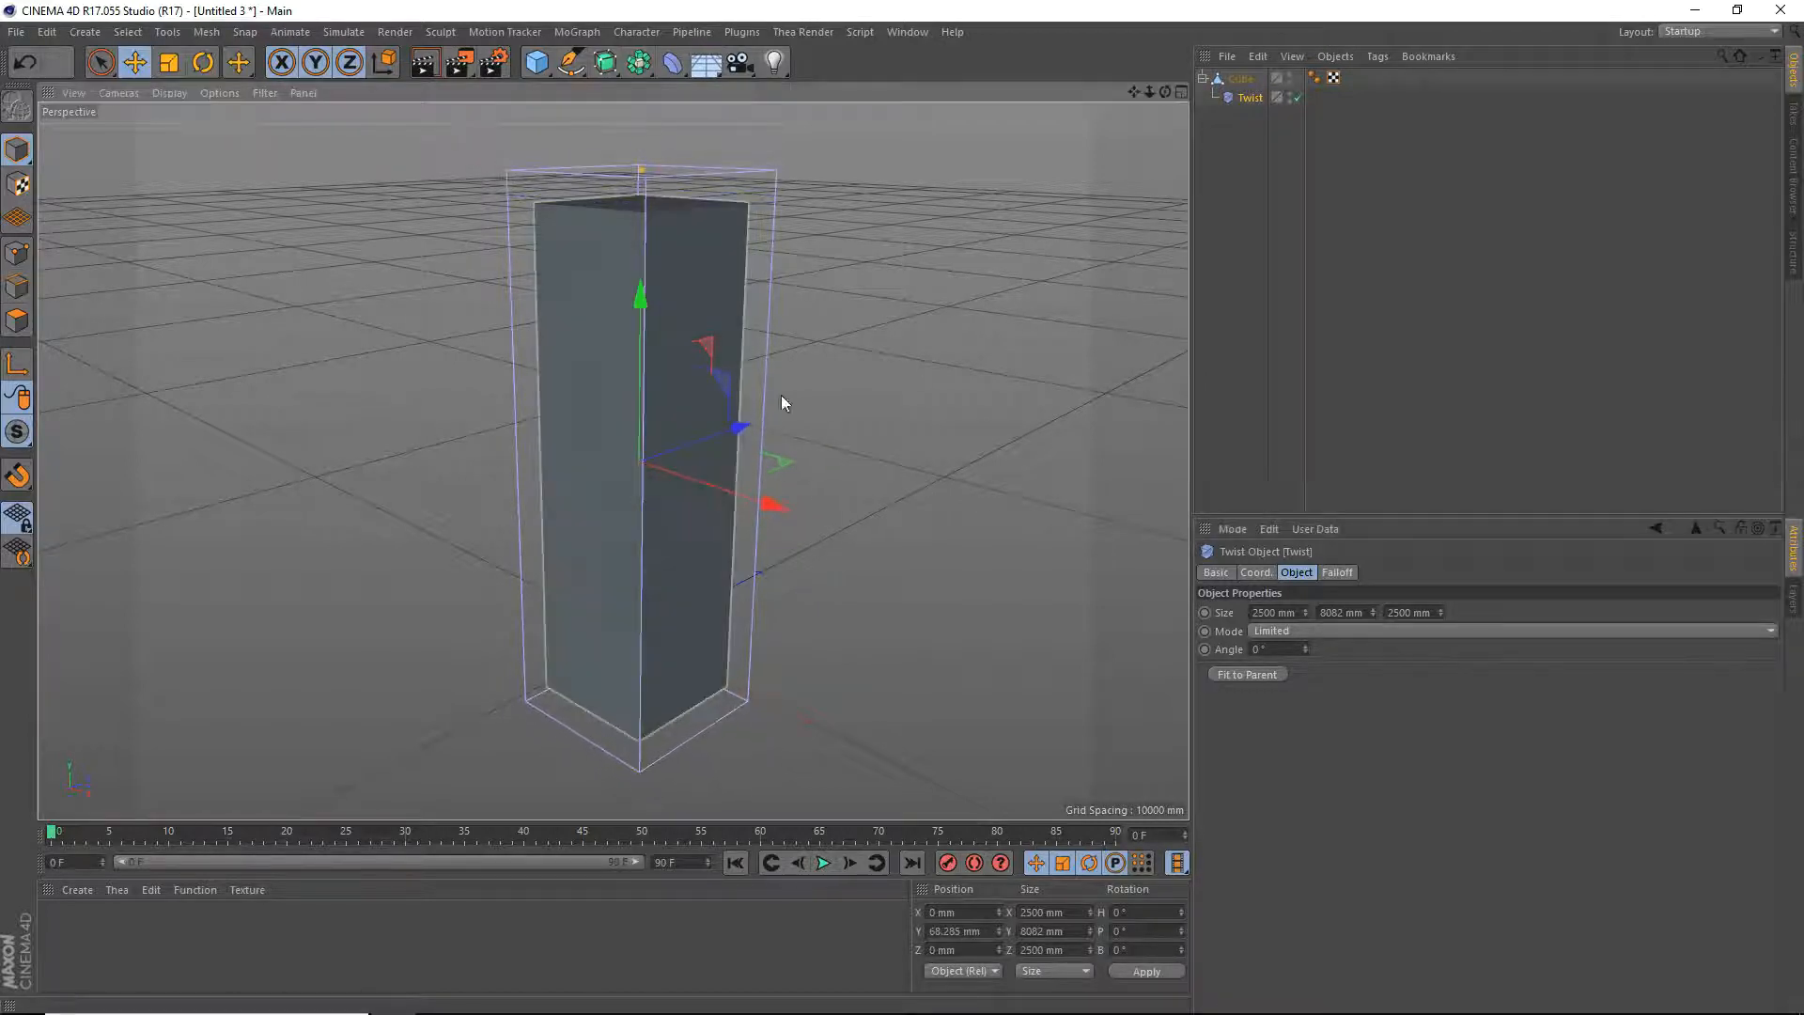
Set the Twist deformer's angle to 270°.
{"action": "left_click_drag", "start_coordinate": [1309, 646], "coordinate": [1309, 550]}
{"action": "type", "text": "0"}
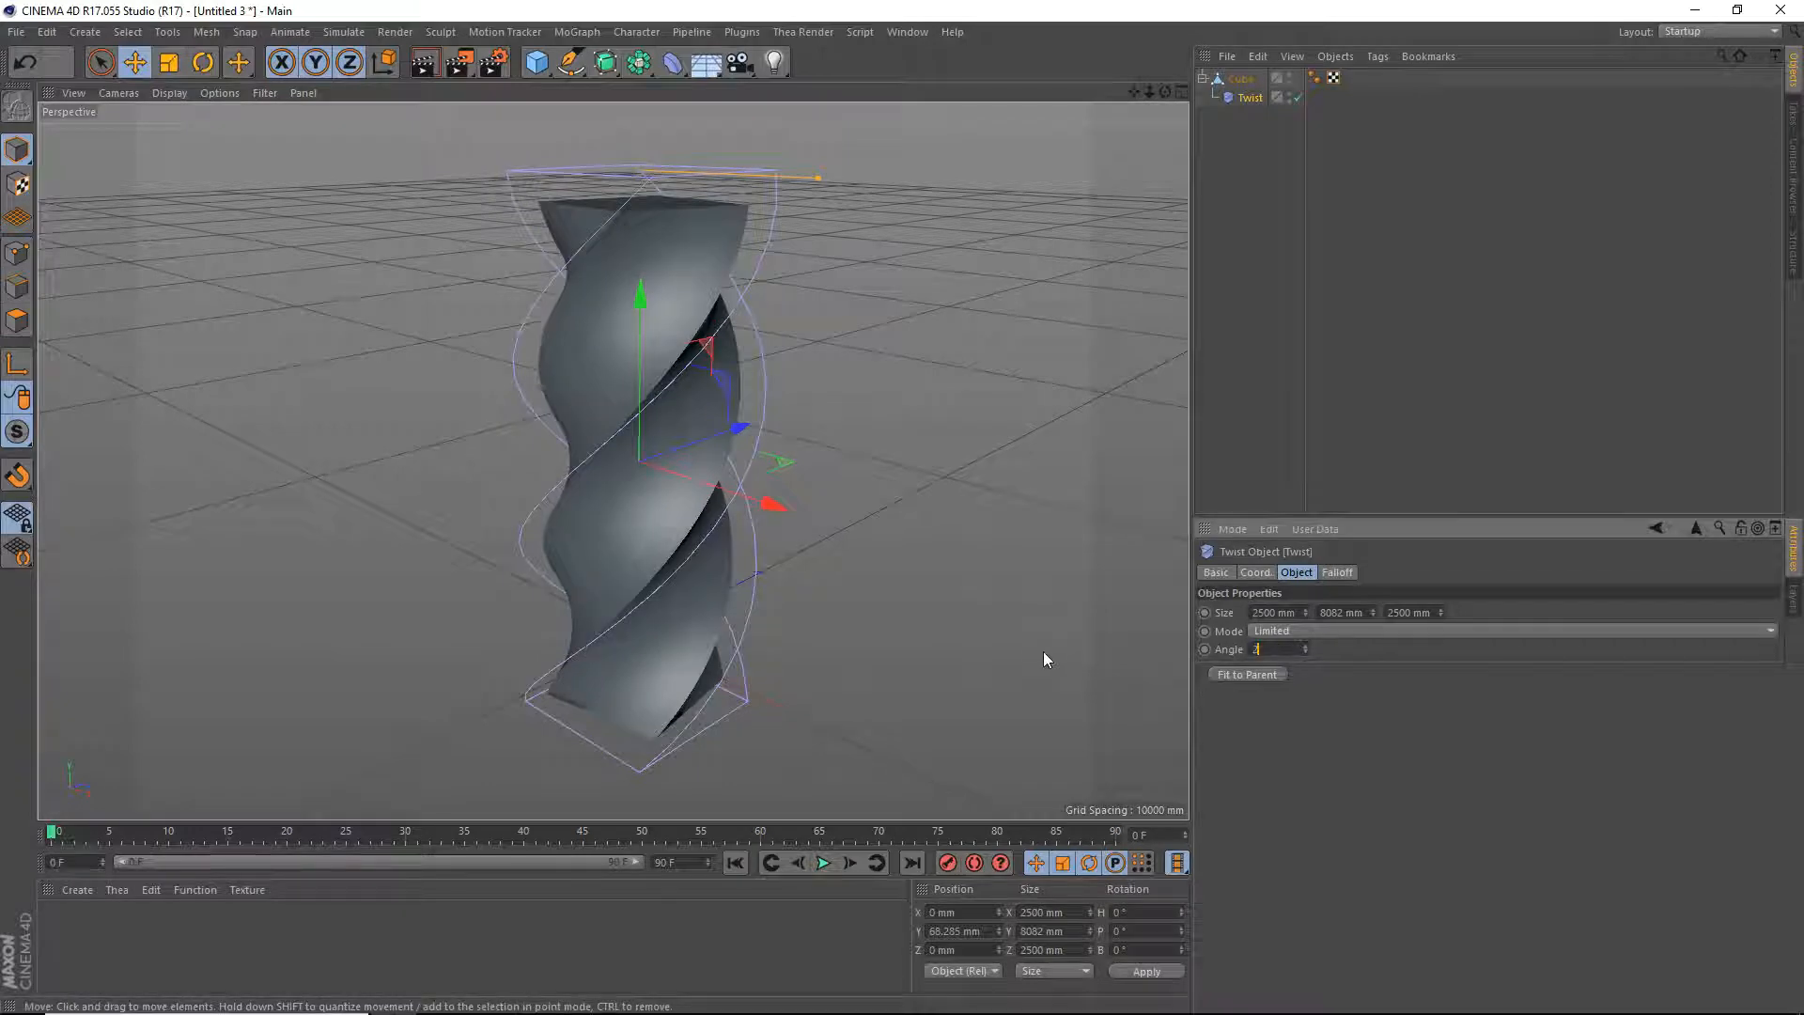
{"action": "key", "text": "Return"}
{"action": "left_click", "coordinate": [1278, 649]}
{"action": "type", "text": "270"}
{"action": "key", "text": "Return"}
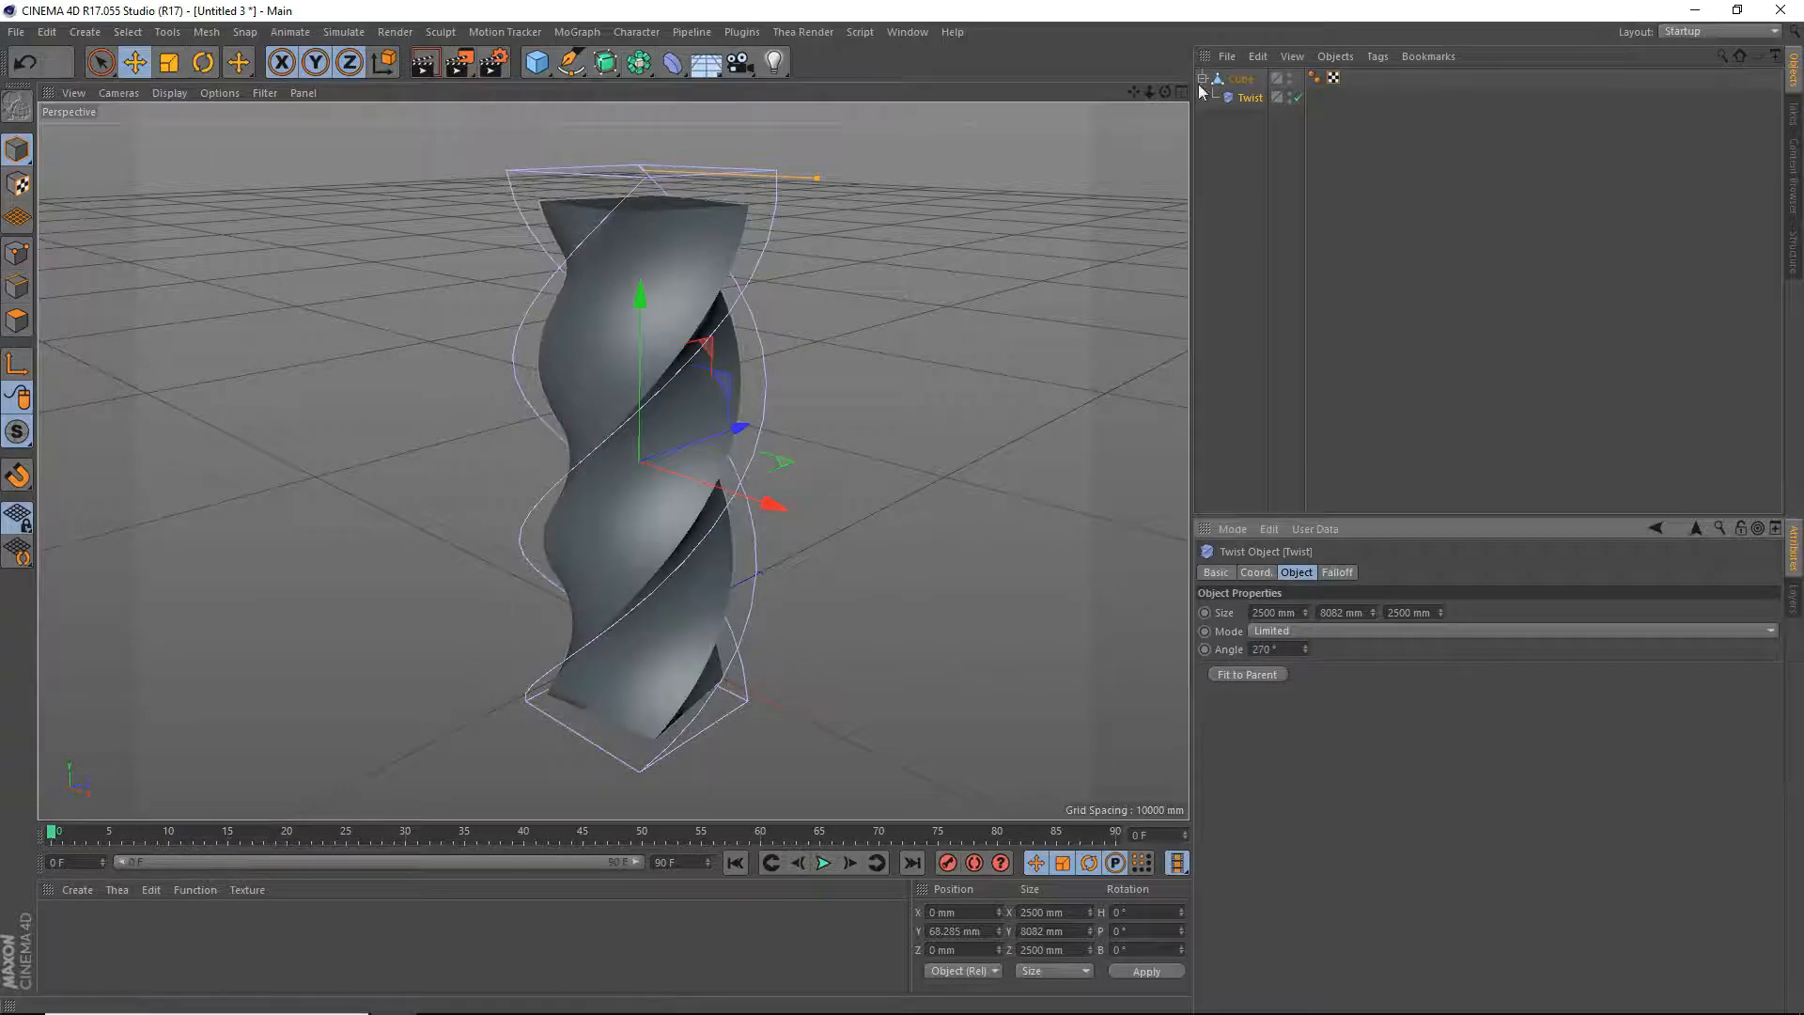
Try smaller Twist angles on the column and set the angle to 180°.
{"action": "left_click_drag", "start_coordinate": [1165, 92], "coordinate": [1165, 92]}
{"action": "left_click_drag", "start_coordinate": [1308, 648], "coordinate": [1308, 686]}
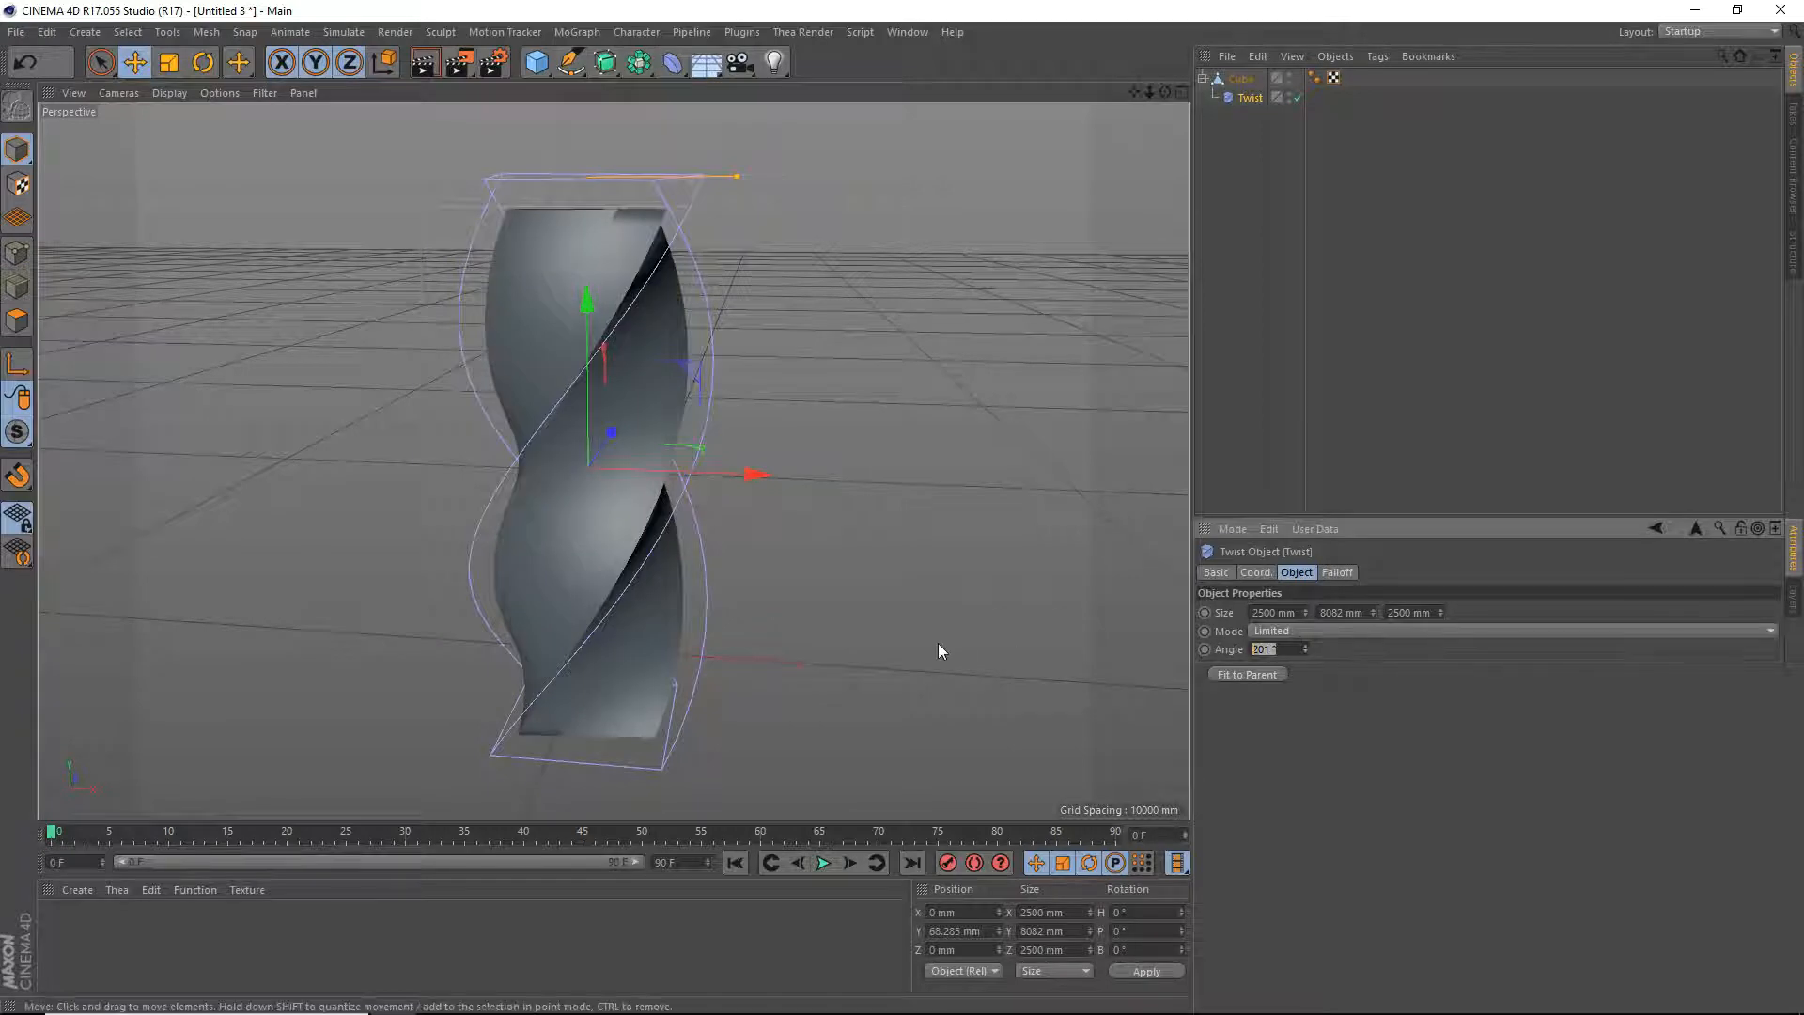
{"action": "type", "text": "00"}
{"action": "key", "text": "Return"}
{"action": "left_click_drag", "start_coordinate": [1165, 92], "coordinate": [1174, 404]}
{"action": "double_click", "coordinate": [1264, 648]}
{"action": "type", "text": "180"}
{"action": "key", "text": "Return"}
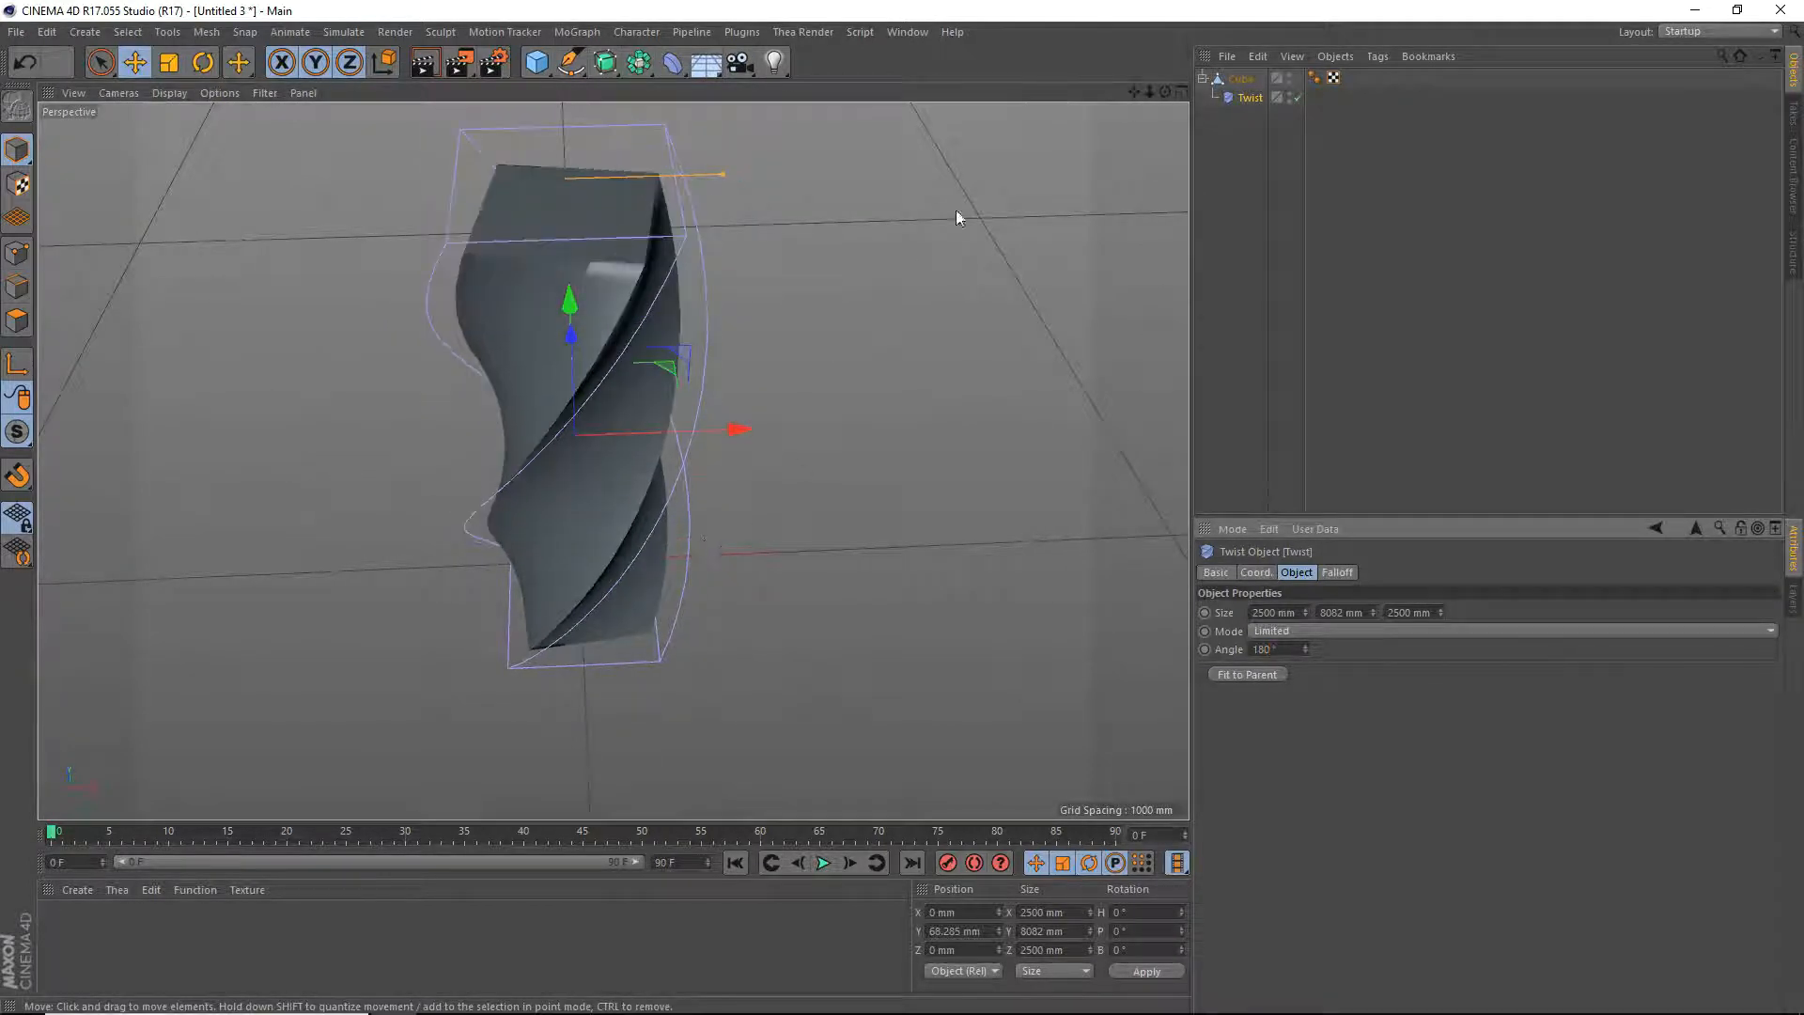
Add a second cube and enable its Fillet option.
{"action": "mouse_move", "coordinate": [1165, 92]}
{"action": "left_mouse_down"}
{"action": "mouse_move", "coordinate": [1168, 258]}
{"action": "mouse_move", "coordinate": [1157, 110]}
{"action": "left_mouse_up"}
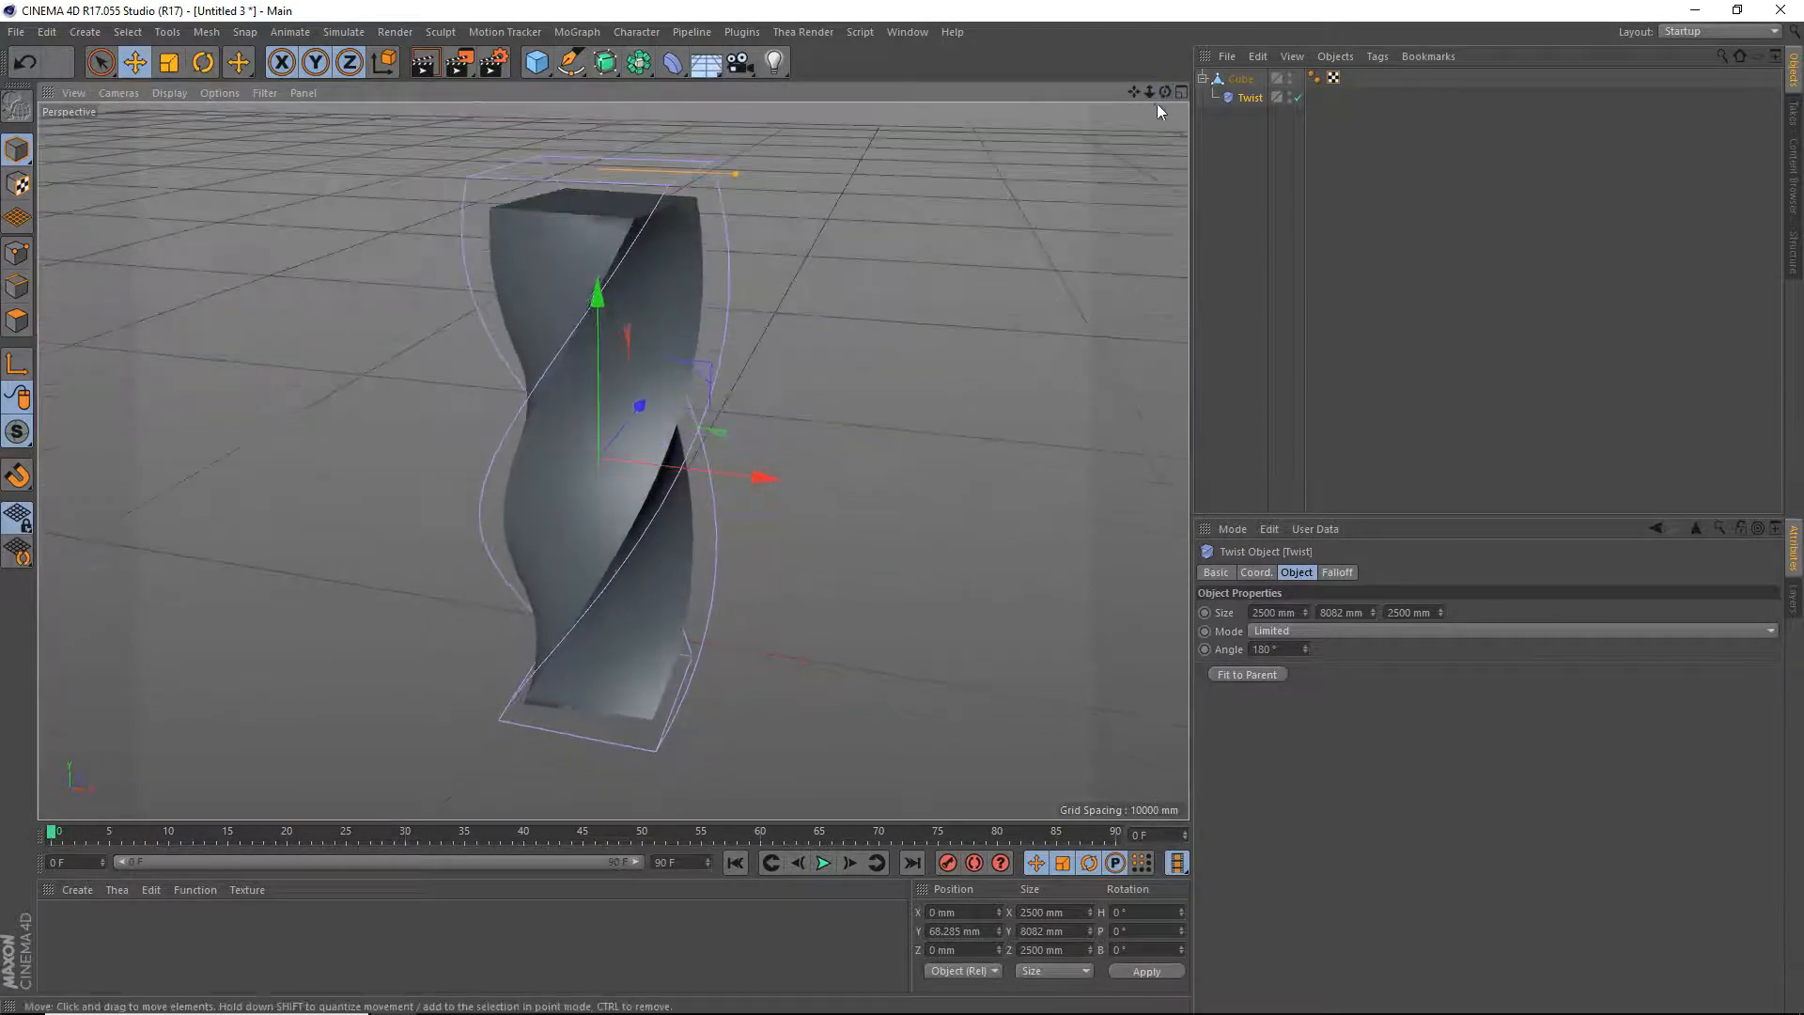
{"action": "left_click_drag", "start_coordinate": [536, 62], "coordinate": [601, 88]}
{"action": "scroll", "coordinate": [708, 403], "scroll_direction": "down", "scroll_amount": 5}
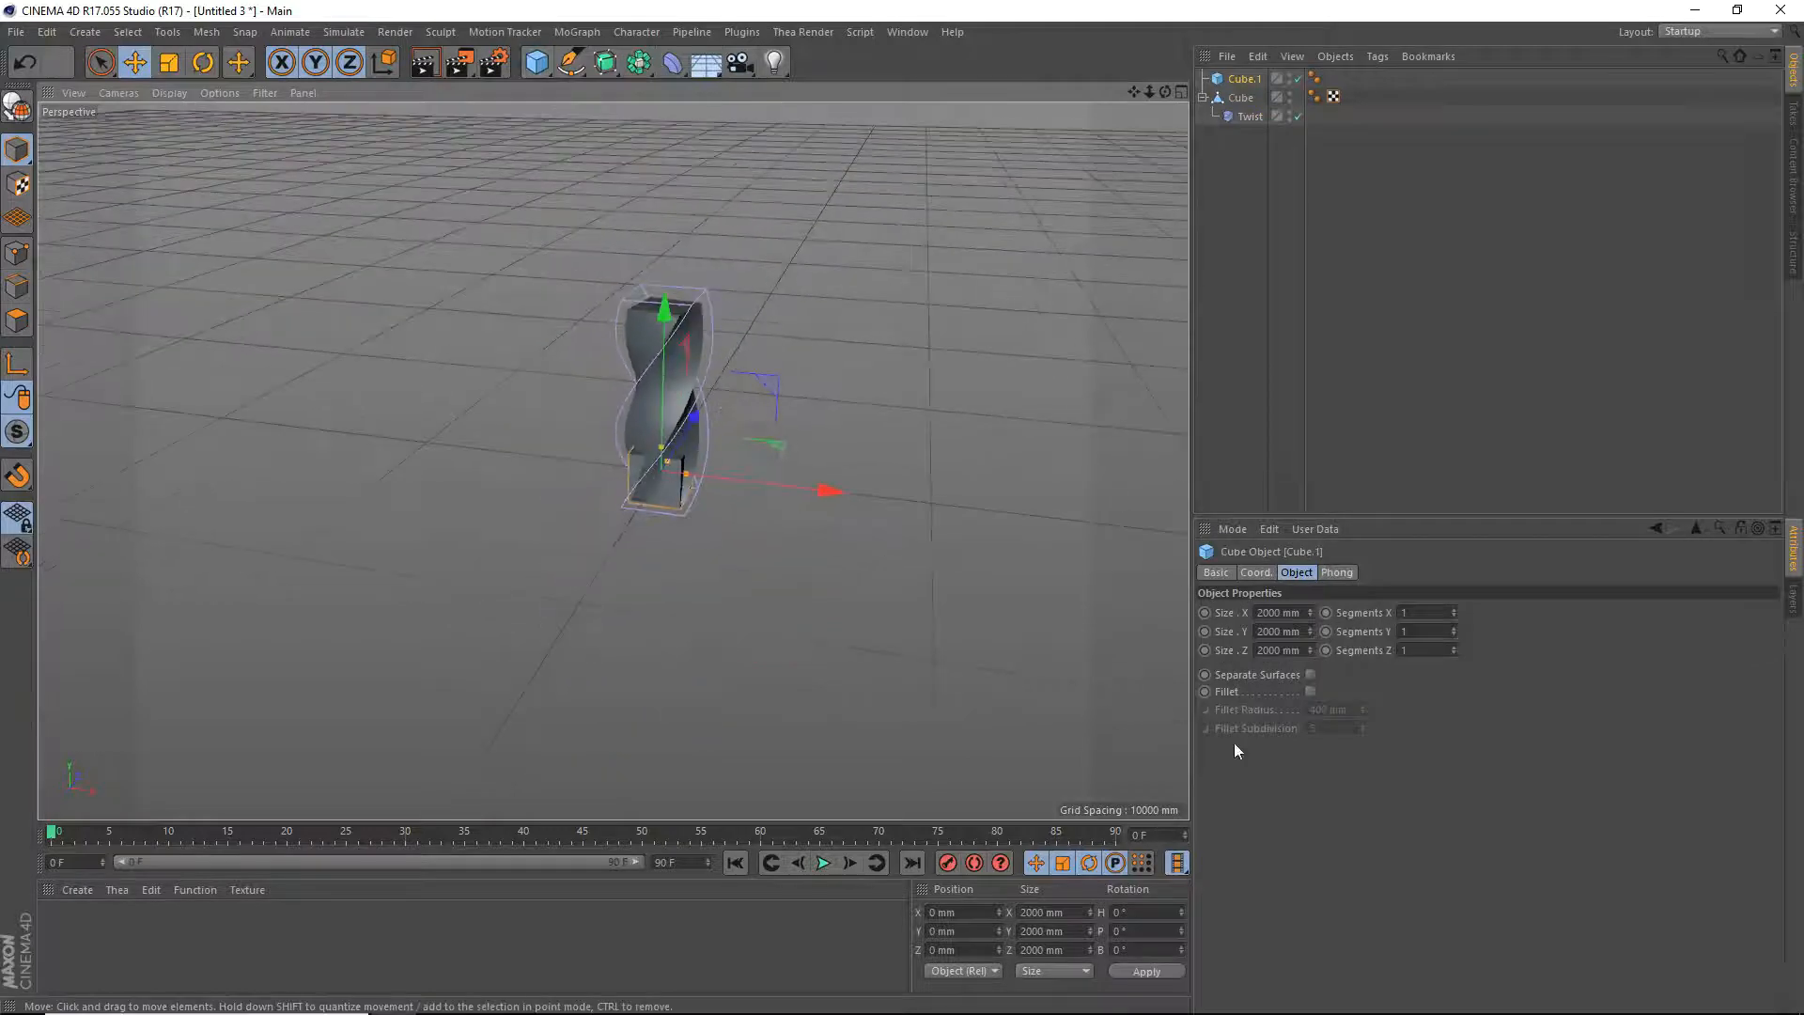
{"action": "left_click", "coordinate": [1310, 692]}
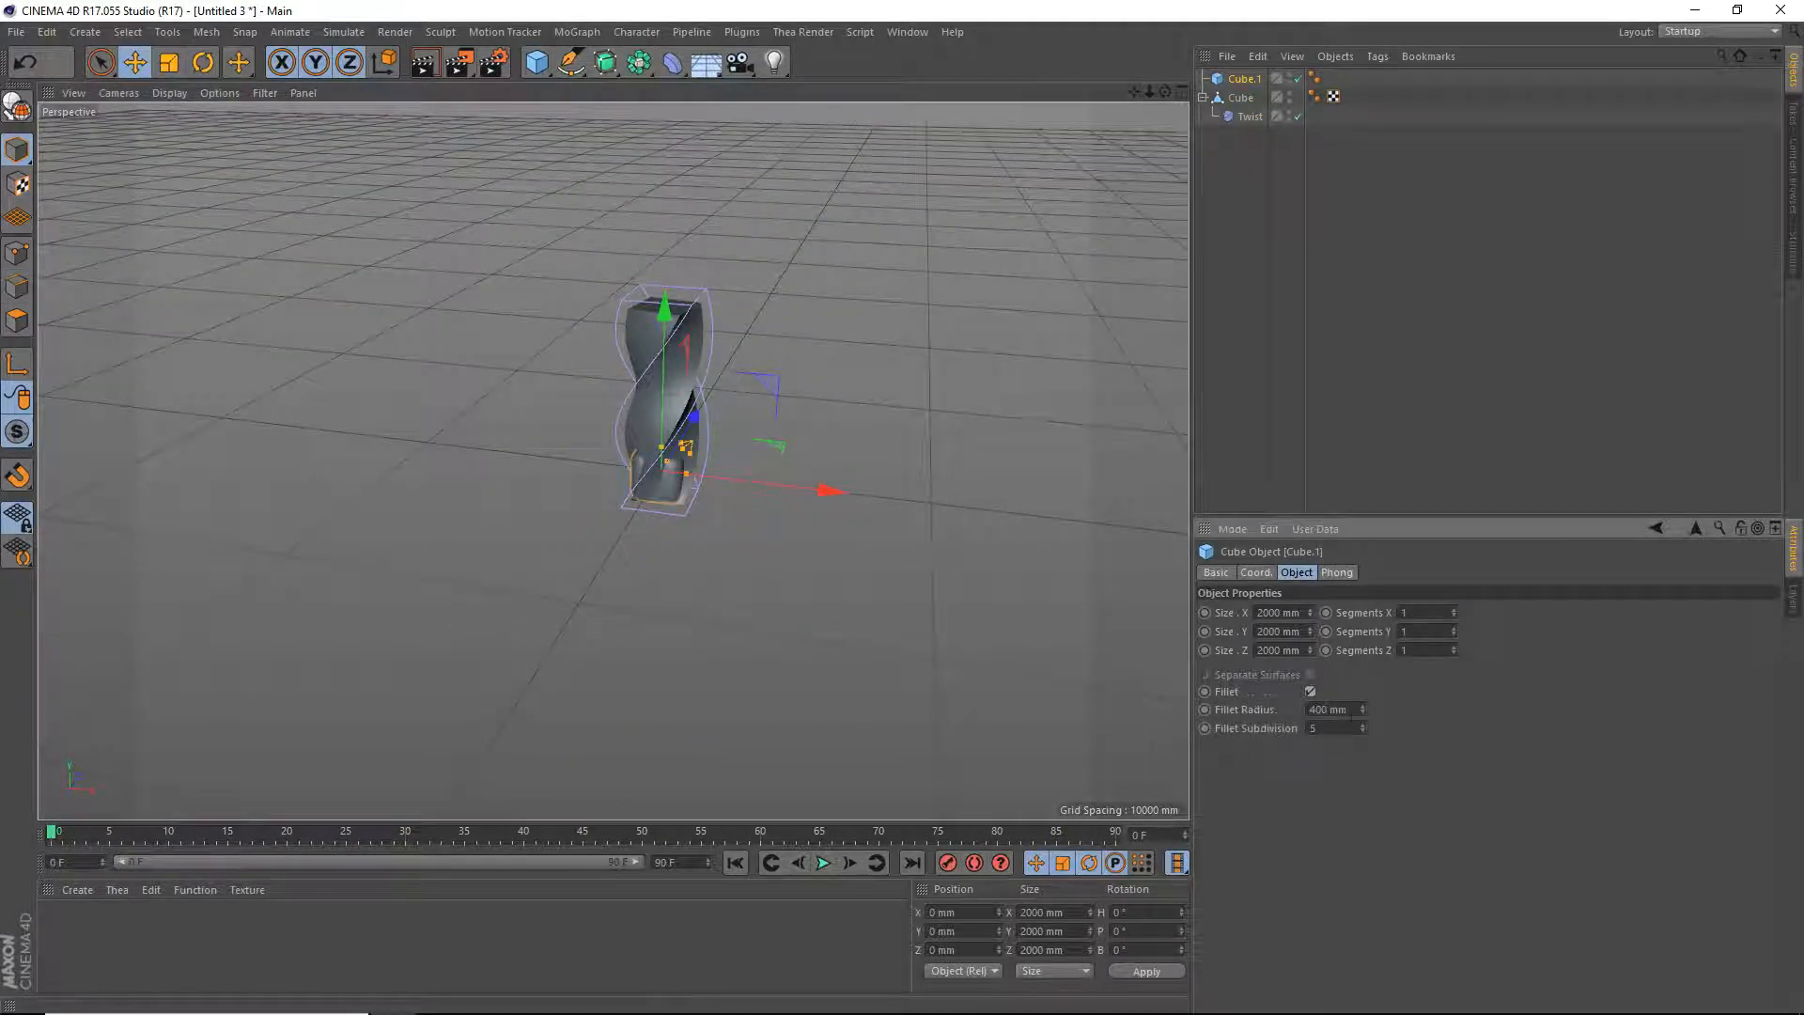
Enlarge the second cube to about 43647 mm in X, 18148 mm in Y and 37748 mm in Z.
{"action": "mouse_move", "coordinate": [685, 481]}
{"action": "left_mouse_down"}
{"action": "mouse_move", "coordinate": [792, 477]}
{"action": "mouse_move", "coordinate": [697, 464]}
{"action": "left_mouse_up"}
{"action": "left_click_drag", "start_coordinate": [611, 543], "coordinate": [667, 327]}
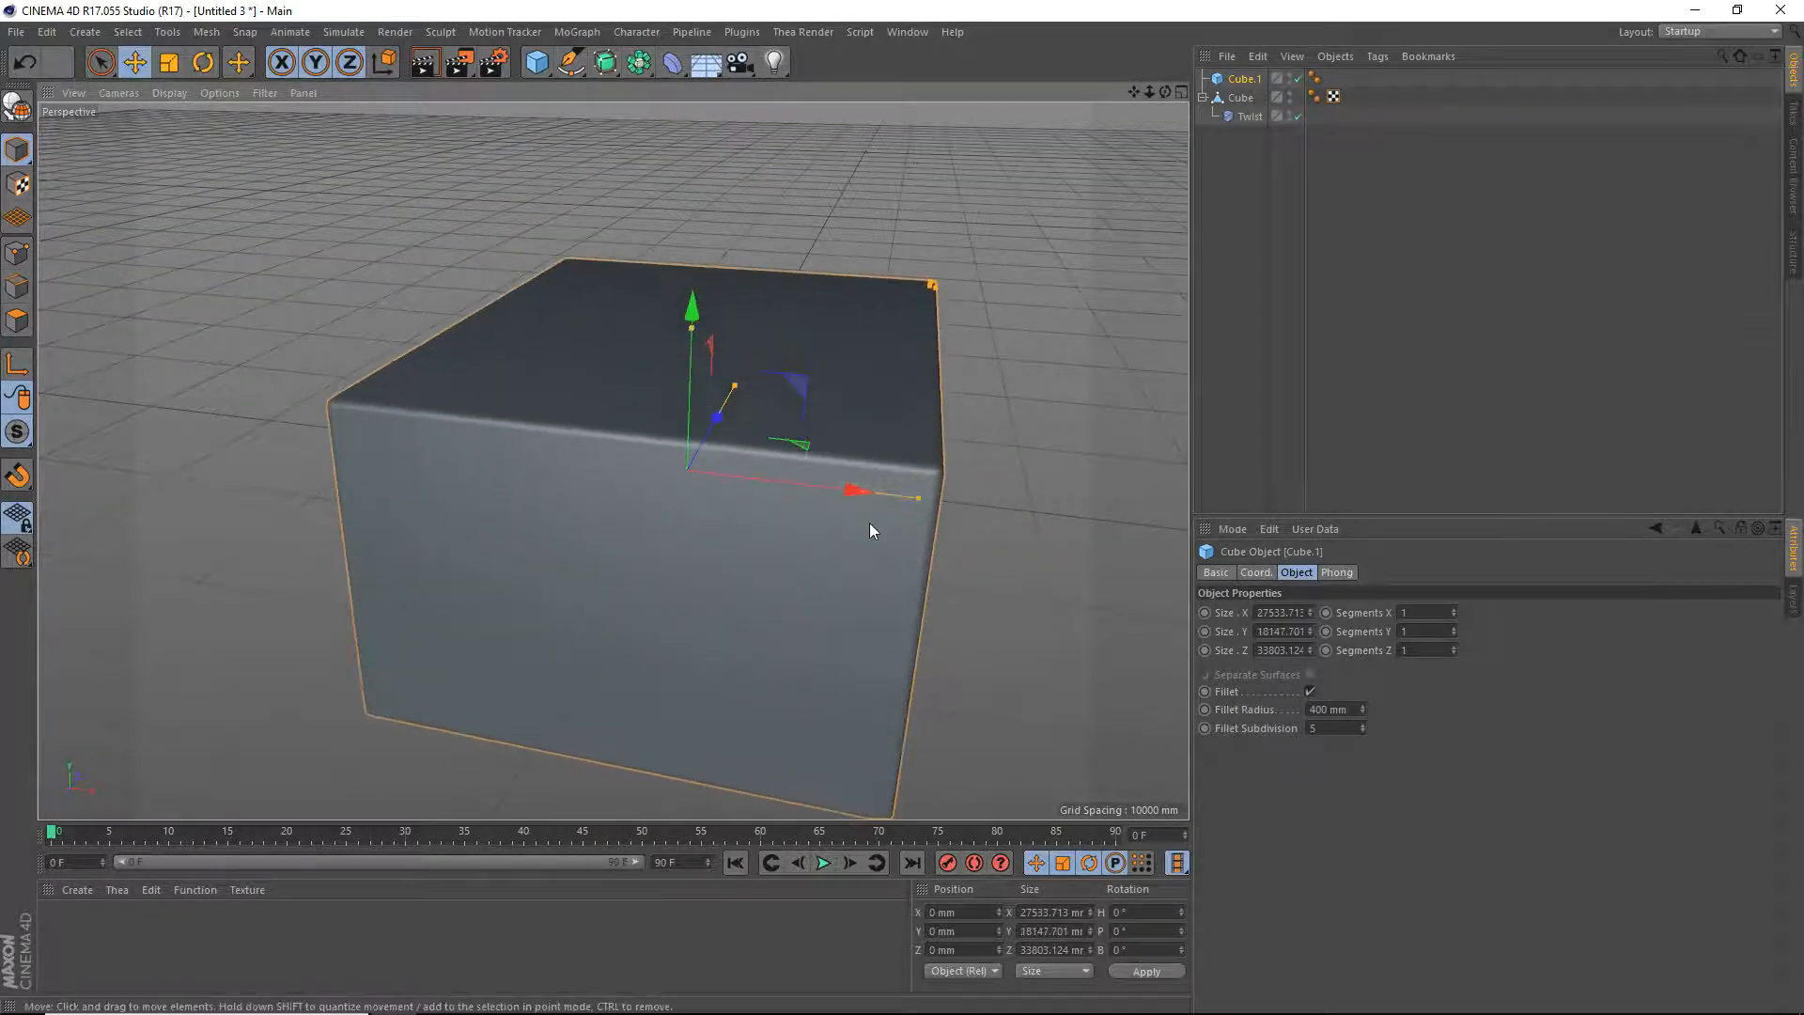
{"action": "left_click_drag", "start_coordinate": [917, 496], "coordinate": [1069, 511]}
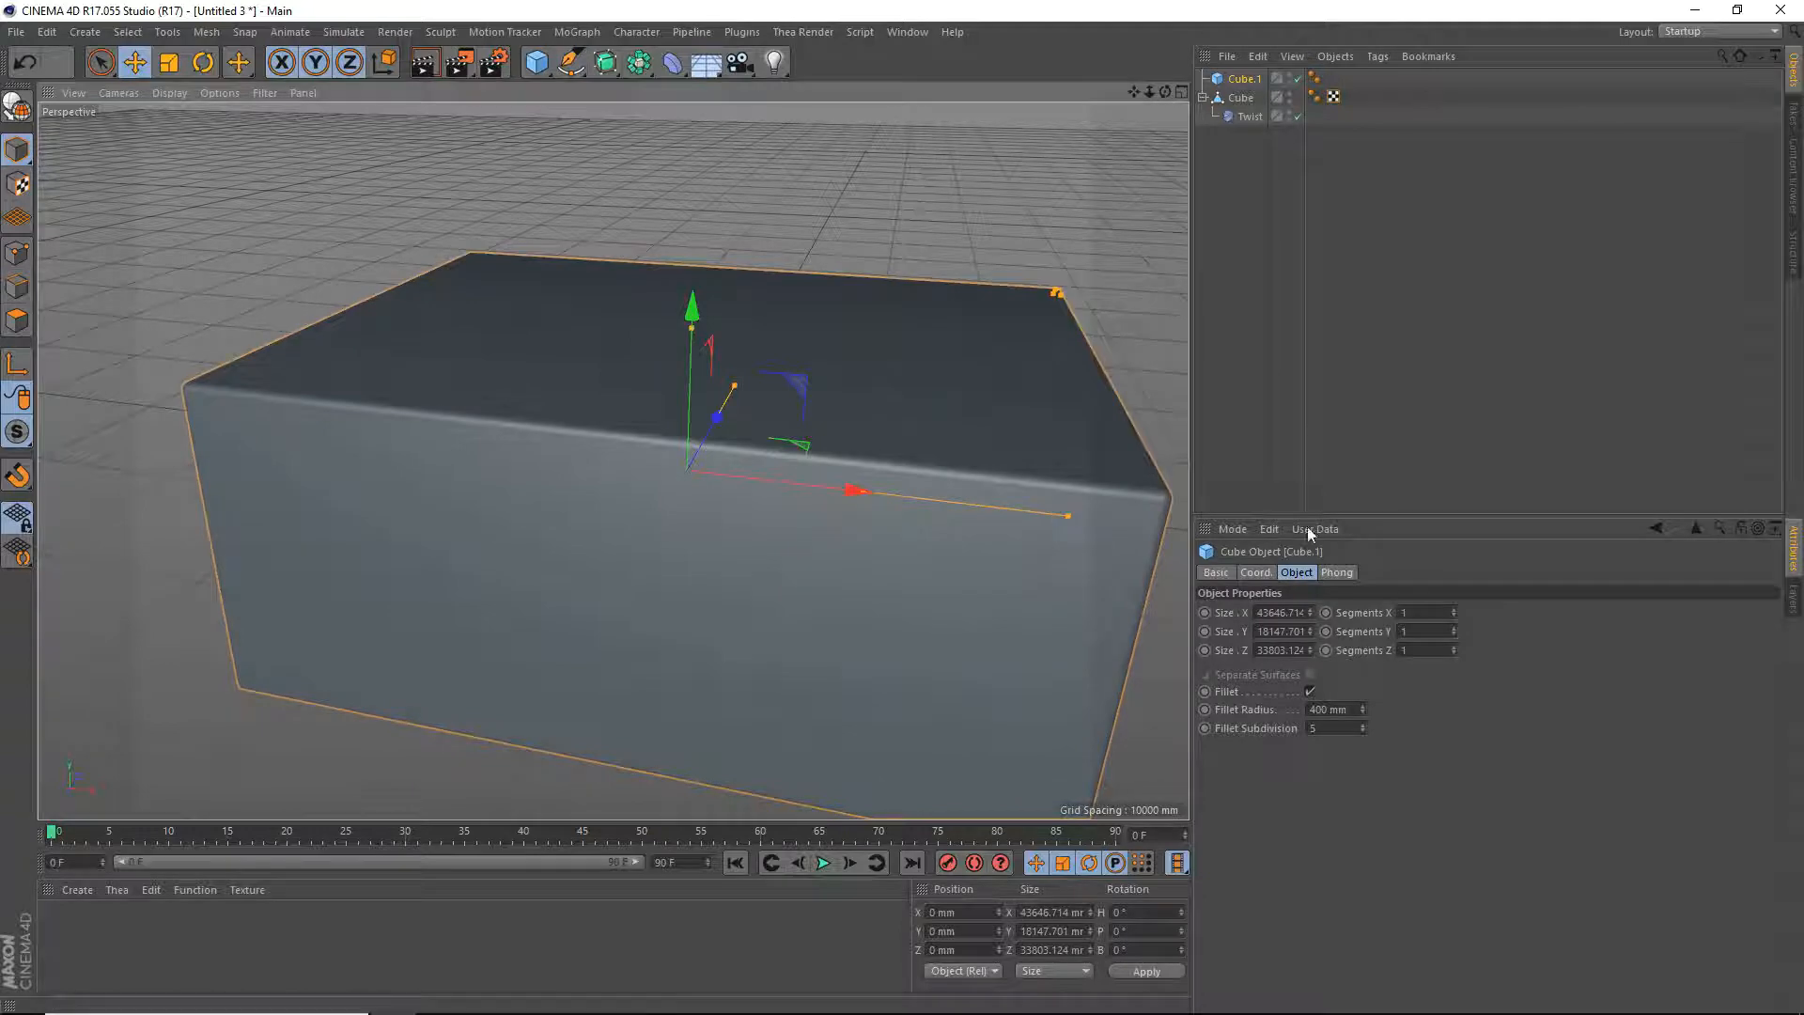
{"action": "left_click_drag", "start_coordinate": [1165, 92], "coordinate": [1019, 105]}
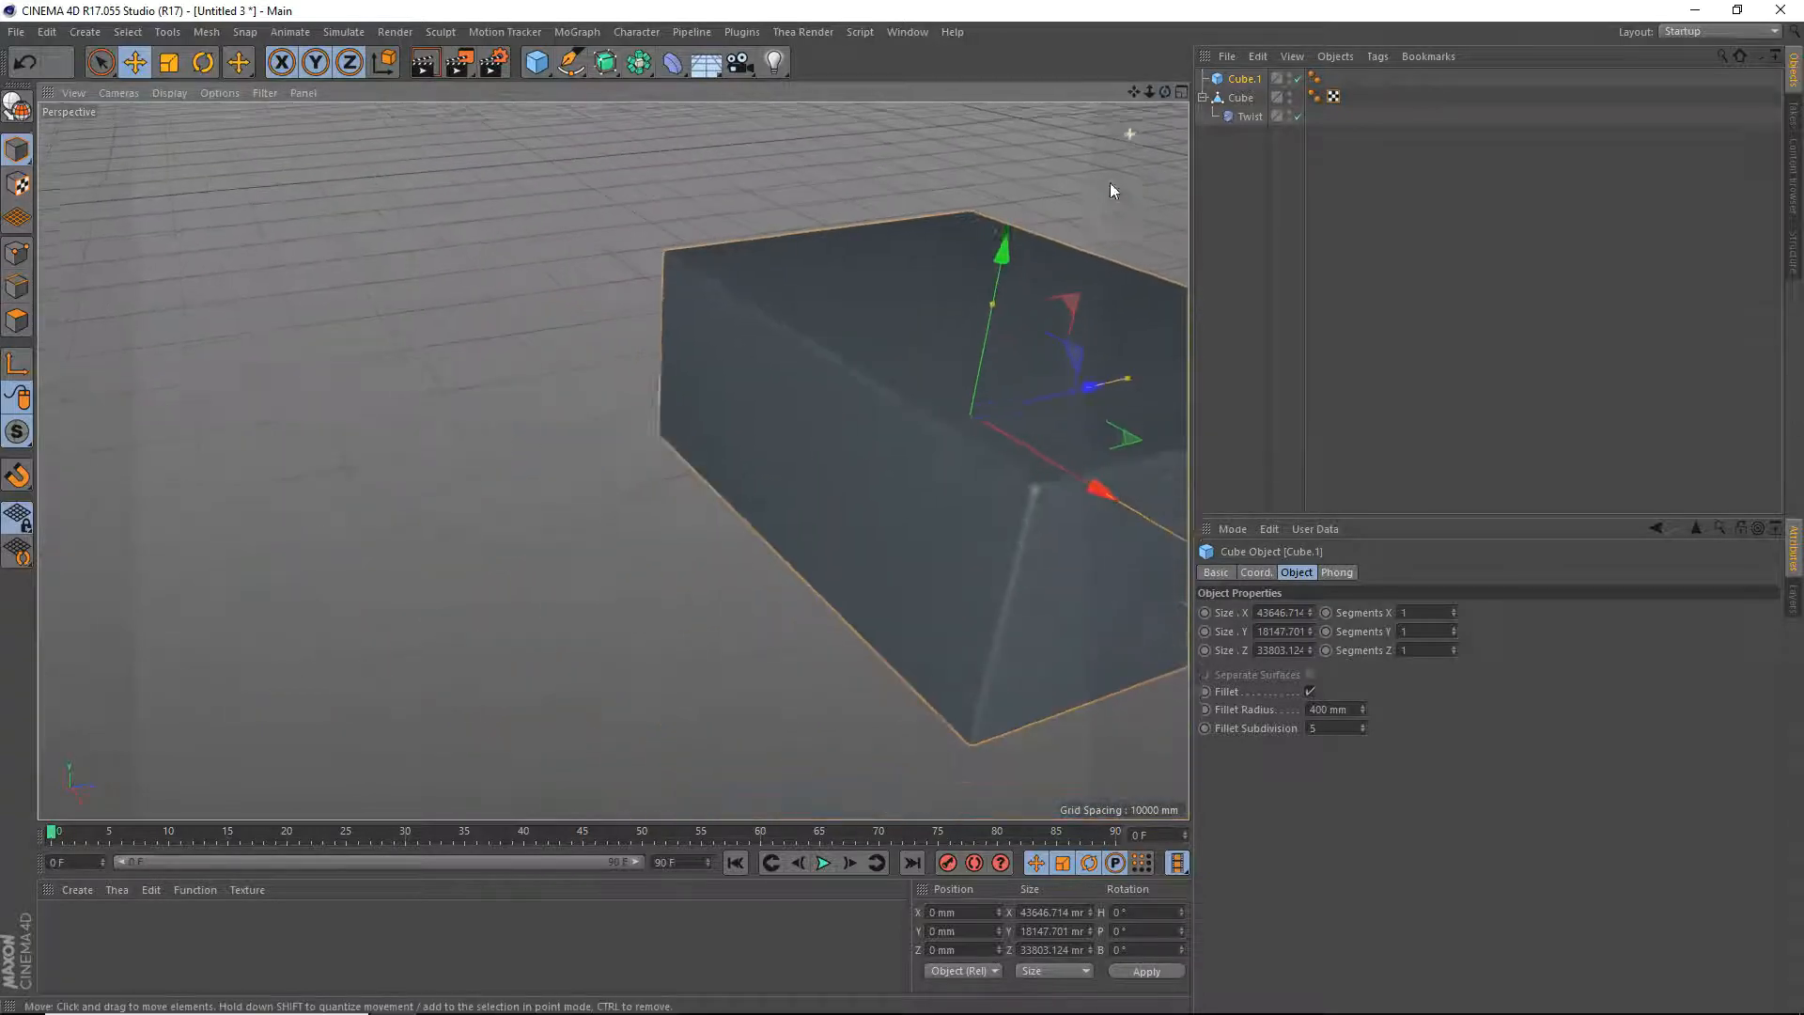
{"action": "left_click_drag", "start_coordinate": [1134, 91], "coordinate": [1106, 120]}
{"action": "left_click_drag", "start_coordinate": [828, 387], "coordinate": [852, 385]}
Round the large cube with fillet subdivision 10 and a fillet radius of 7059 mm, and make it editable.
{"action": "left_click_drag", "start_coordinate": [1350, 727], "coordinate": [994, 738]}
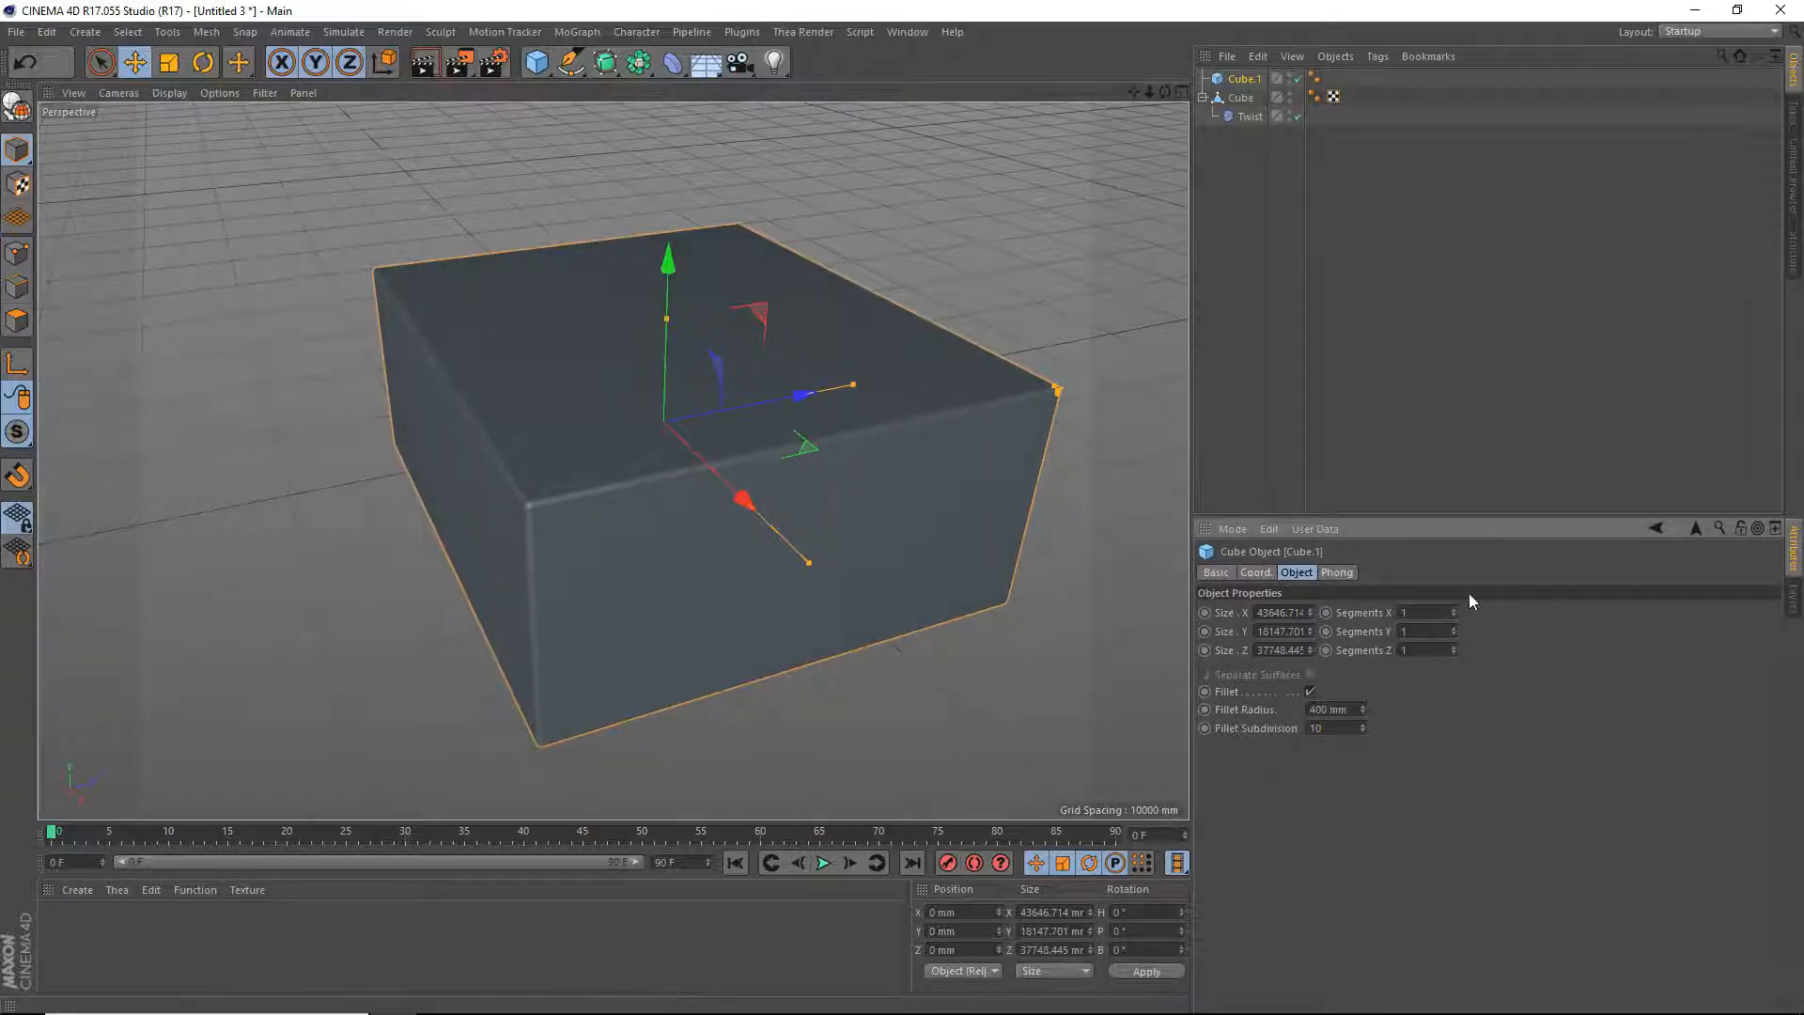
{"action": "left_click_drag", "start_coordinate": [1362, 709], "coordinate": [1362, 630]}
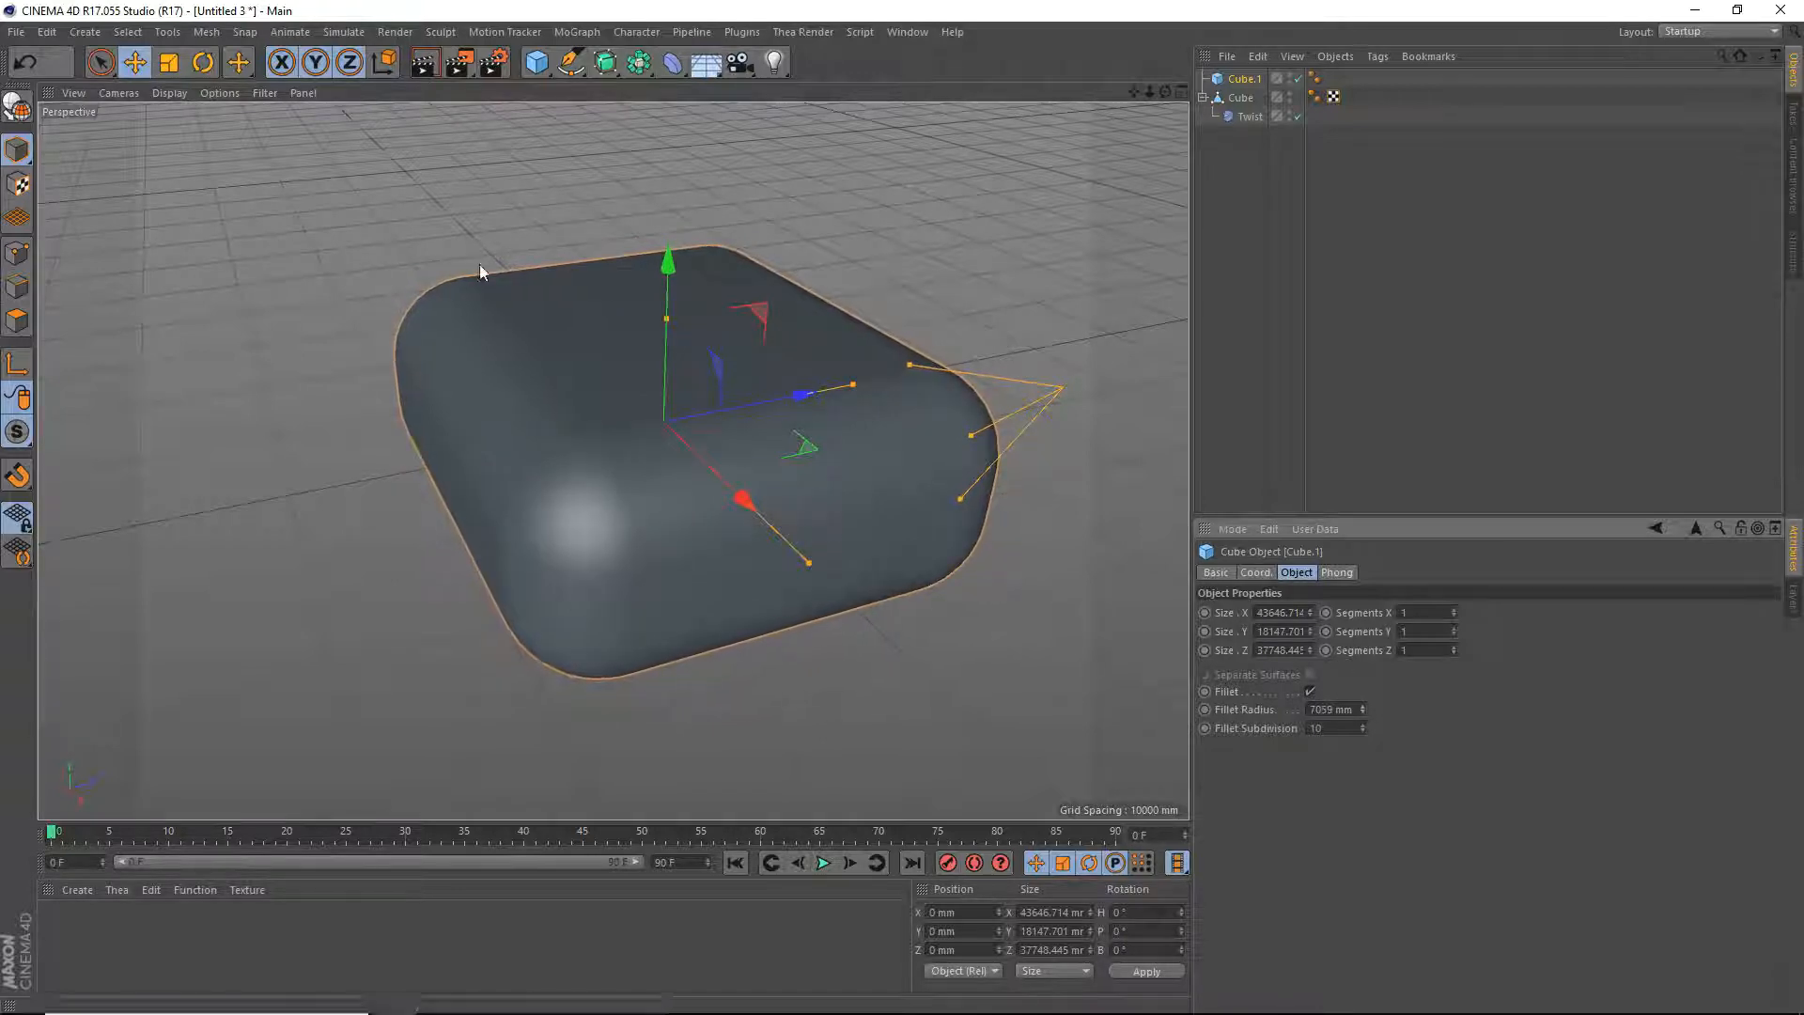
{"action": "left_click", "coordinate": [13, 106]}
Delete the polygons on the top and front of the large rounded cube.
{"action": "left_click", "coordinate": [17, 319]}
{"action": "left_click_drag", "start_coordinate": [1169, 91], "coordinate": [1317, 92]}
{"action": "right_click_drag", "start_coordinate": [409, 376], "coordinate": [441, 690]}
{"action": "key", "text": "Delete"}
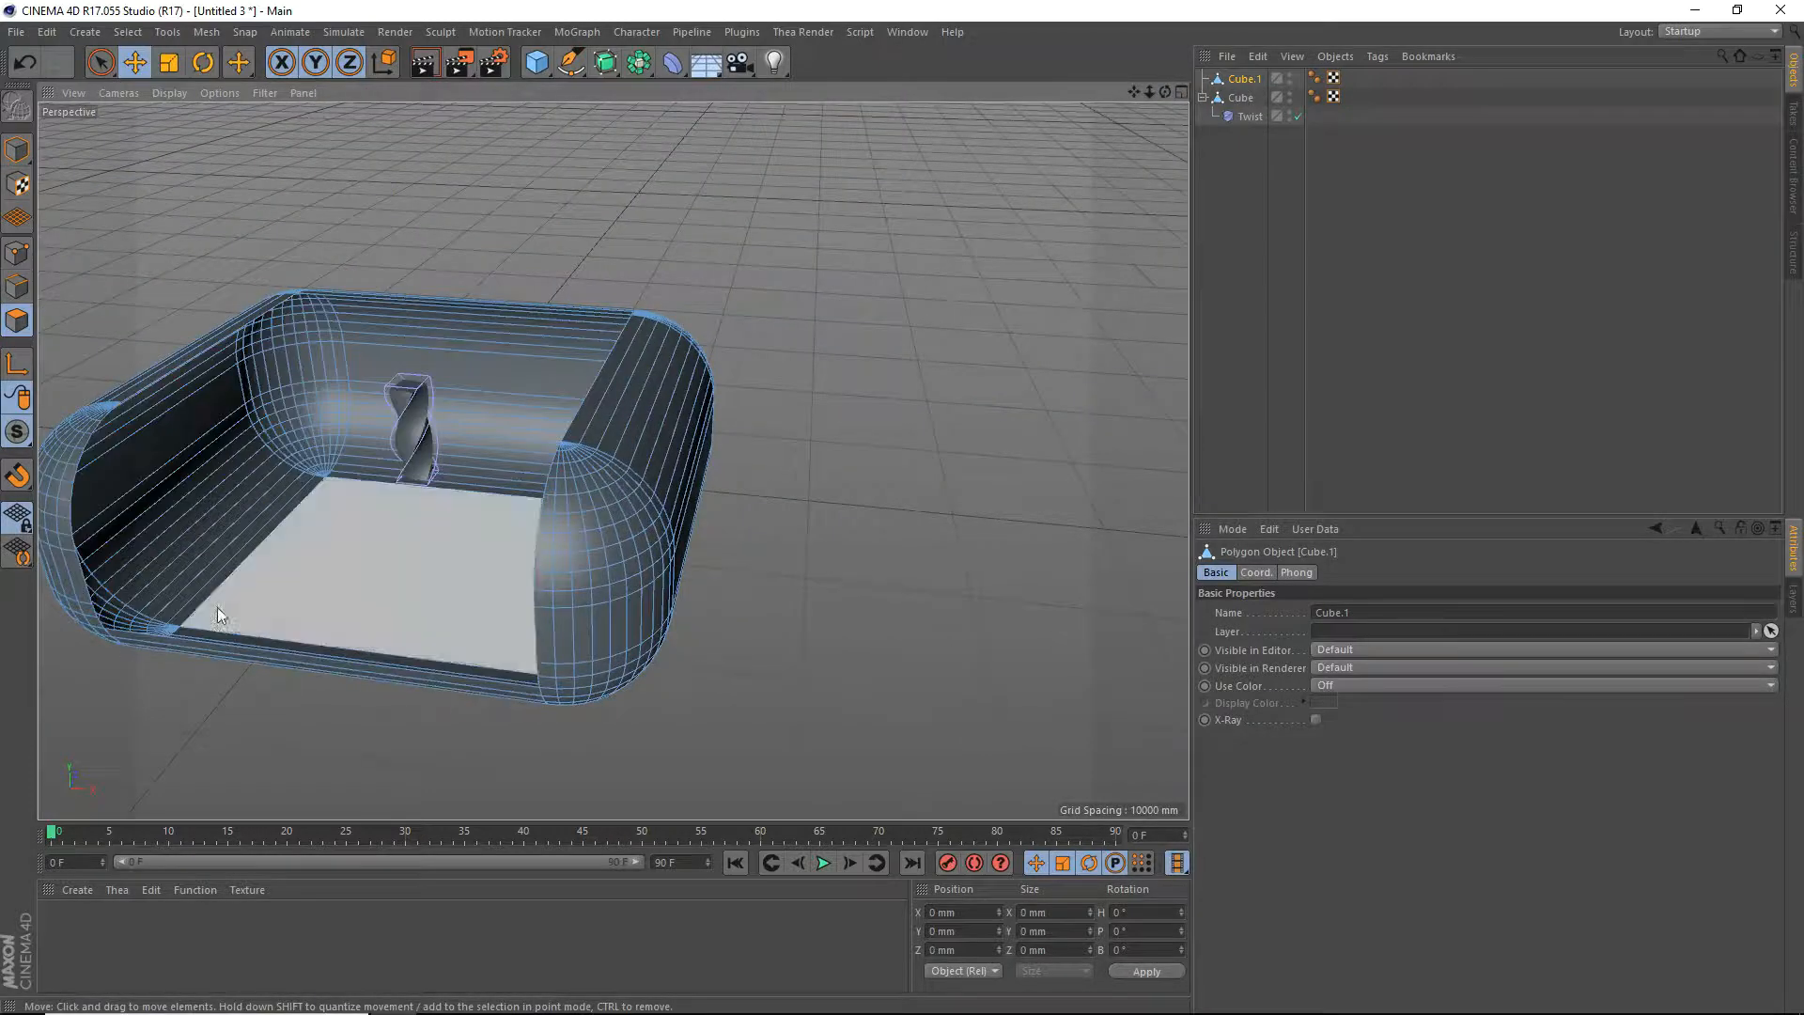
Delete the remaining side walls and rounded corners, keeping only the floor, the curved transition and the back wall.
{"action": "scroll", "coordinate": [246, 616], "scroll_direction": "up", "scroll_amount": 6}
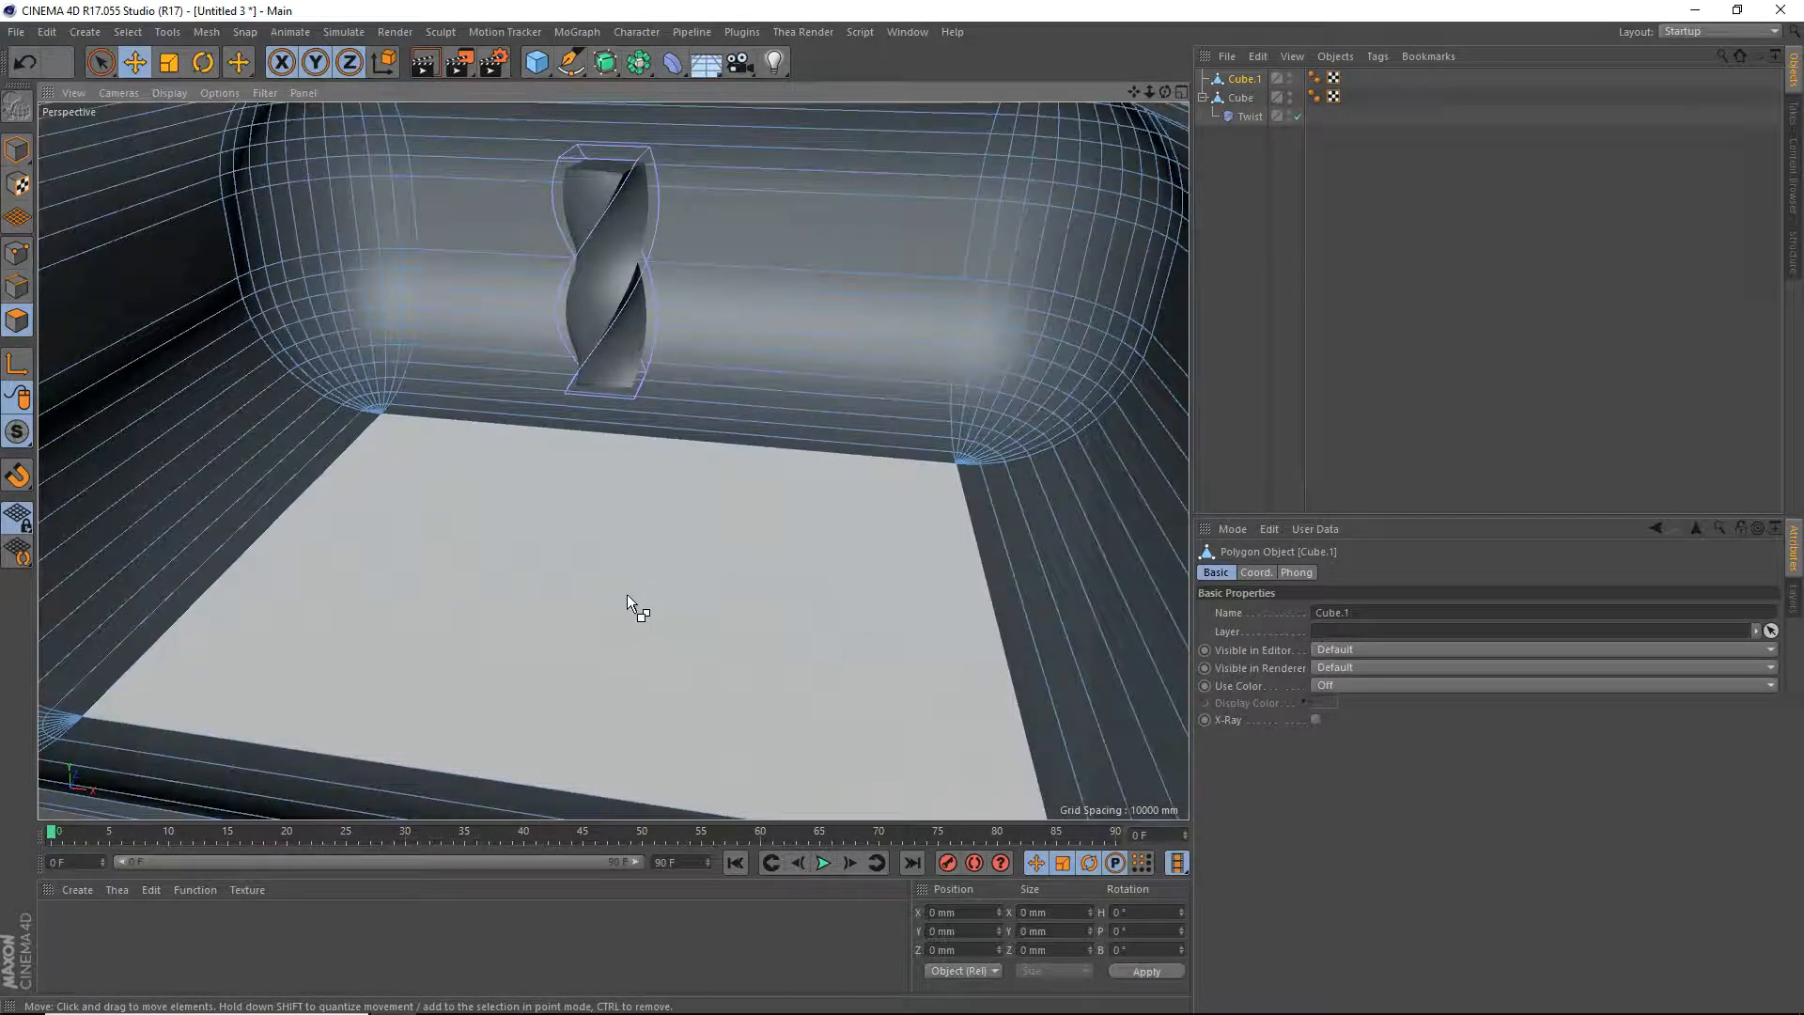
{"action": "key", "text": "ctrl+a"}
{"action": "left_click_drag", "start_coordinate": [735, 572], "coordinate": [893, 297]}
{"action": "key", "text": "Delete"}
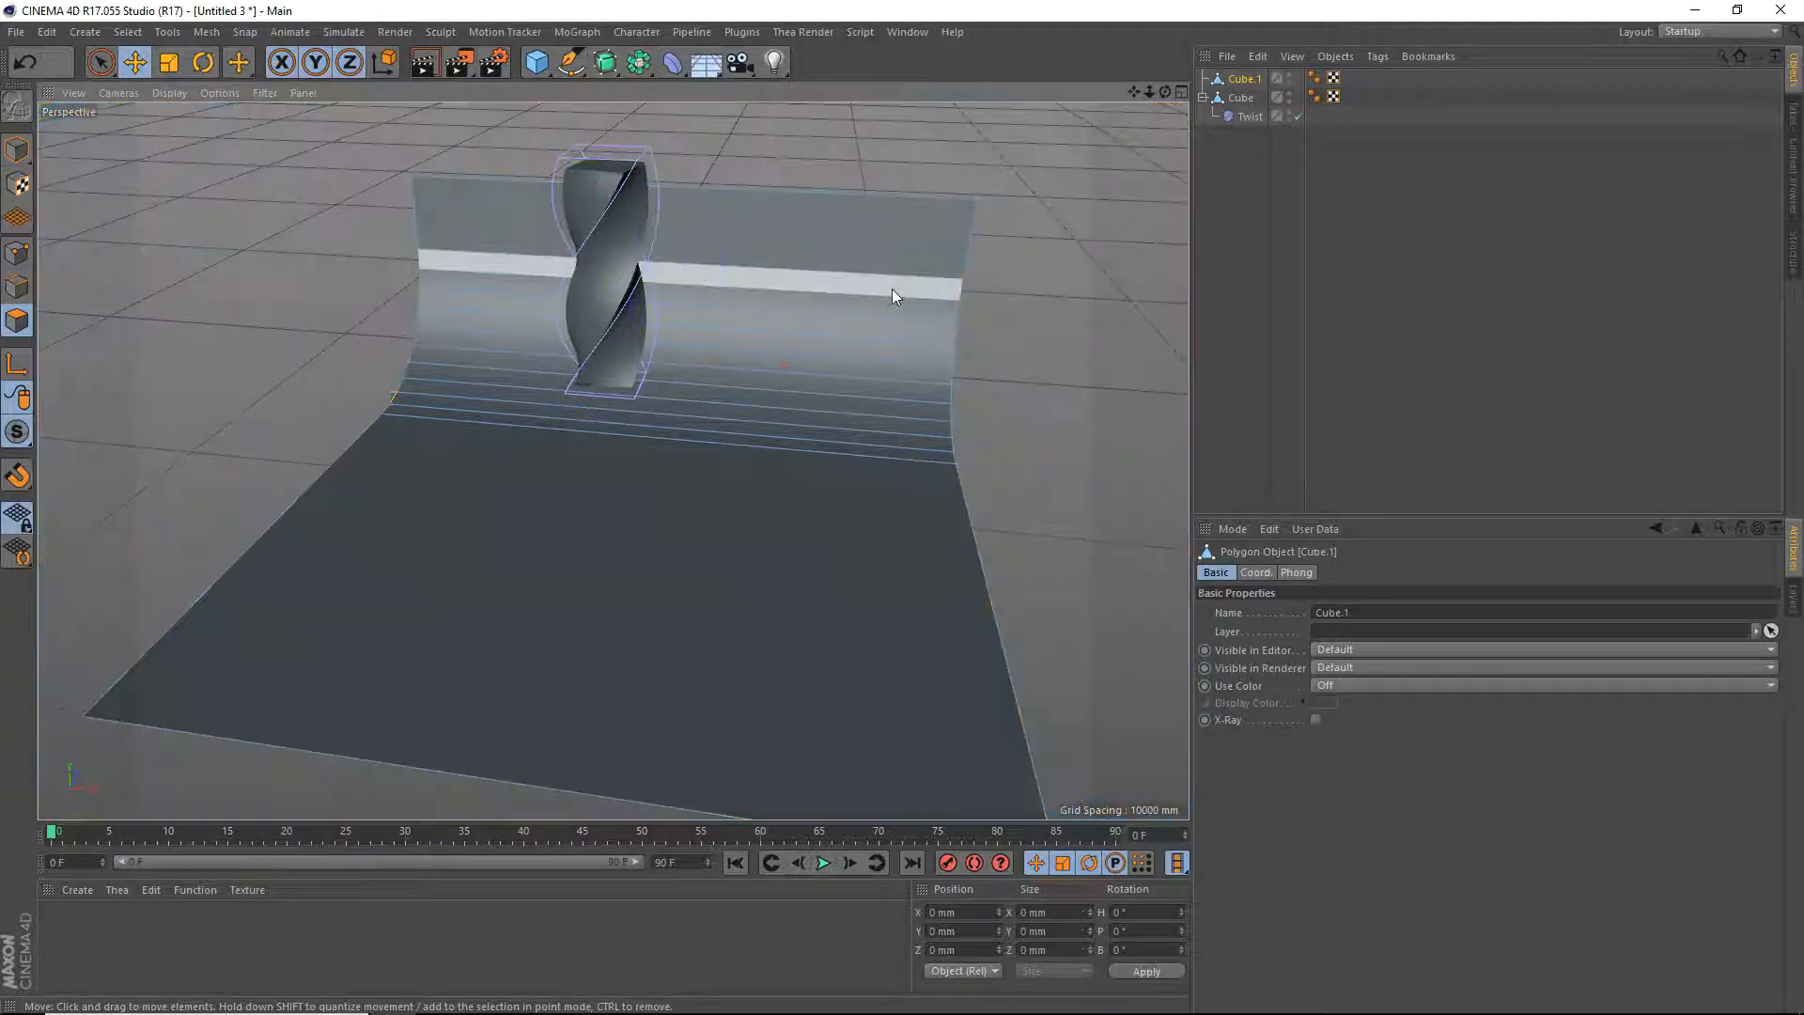
Raise the top edge of the backdrop's back wall to about Y 9524 mm.
{"action": "left_click_drag", "start_coordinate": [1166, 92], "coordinate": [1093, 83]}
{"action": "left_click", "coordinate": [19, 287]}
{"action": "left_click", "coordinate": [818, 212]}
{"action": "left_click_drag", "start_coordinate": [1148, 89], "coordinate": [1124, 92]}
{"action": "left_click_drag", "start_coordinate": [748, 374], "coordinate": [747, 210]}
Select the whole chain of edges along the backdrop's right side and move it outward to about X 29107 mm.
{"action": "scroll", "coordinate": [893, 423], "scroll_direction": "down", "scroll_amount": 5}
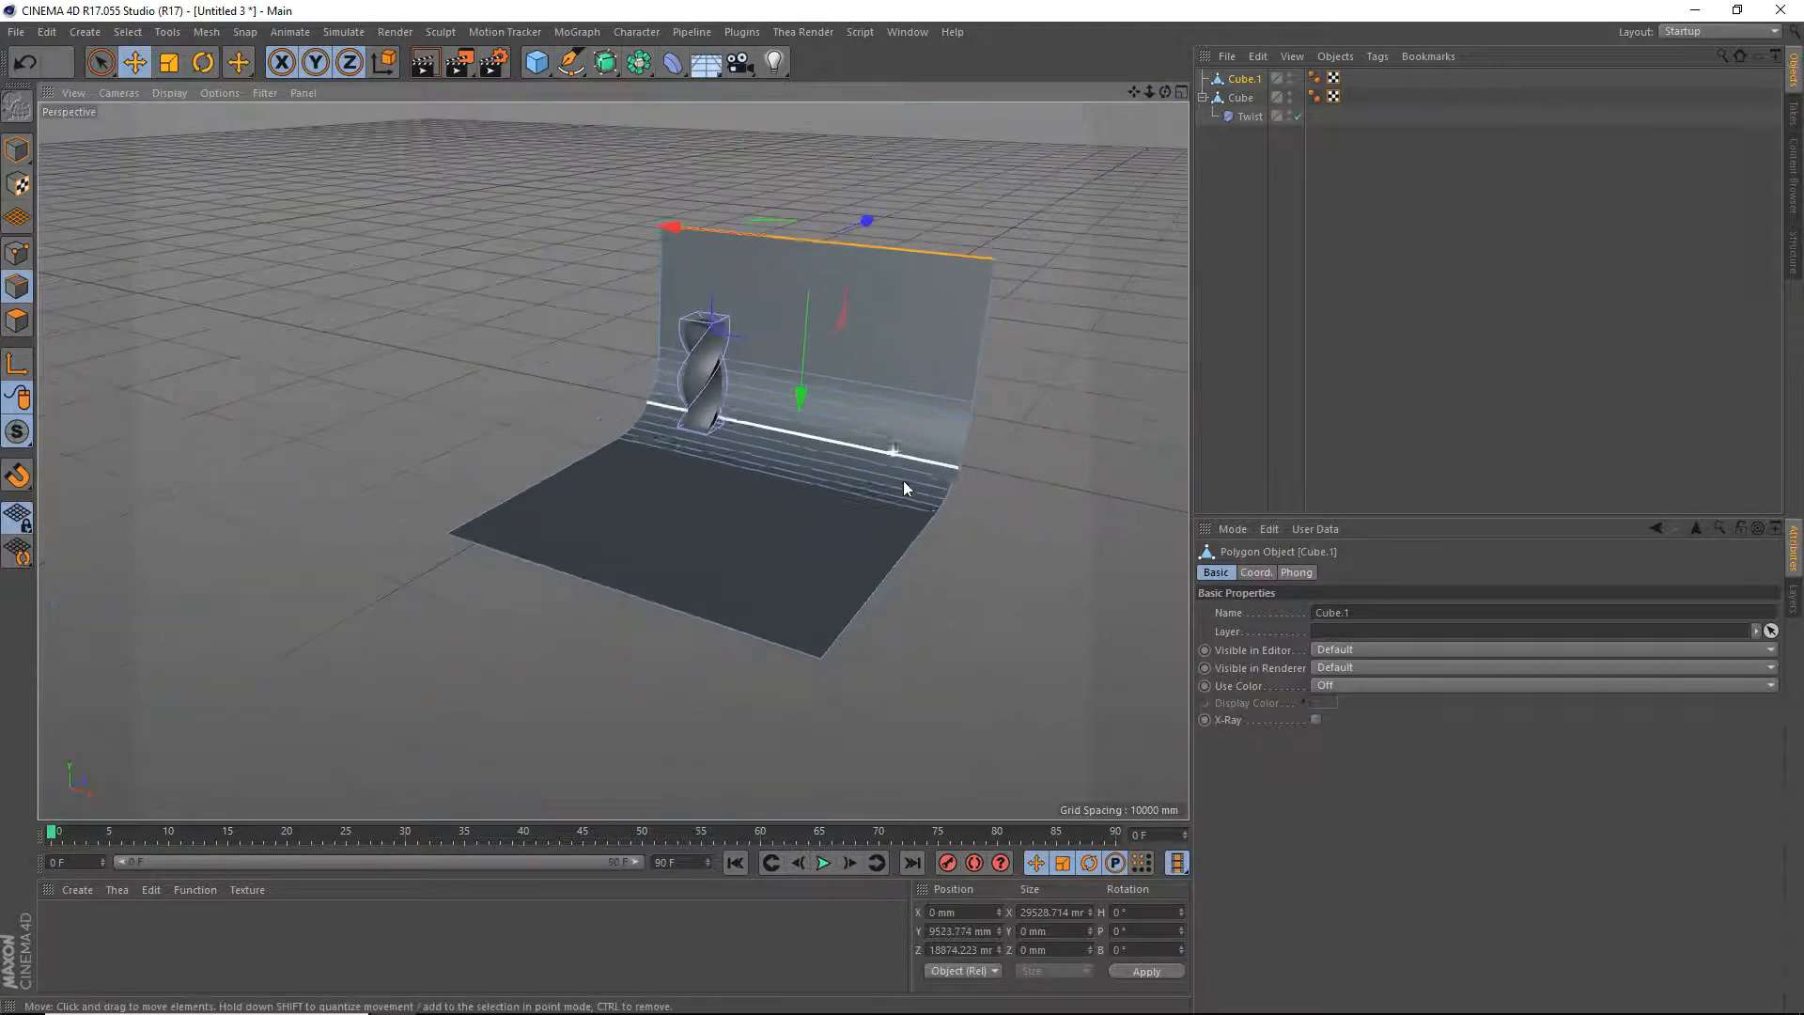
{"action": "left_click", "coordinate": [903, 547]}
{"action": "scroll", "coordinate": [1034, 447], "scroll_direction": "up", "scroll_amount": 6}
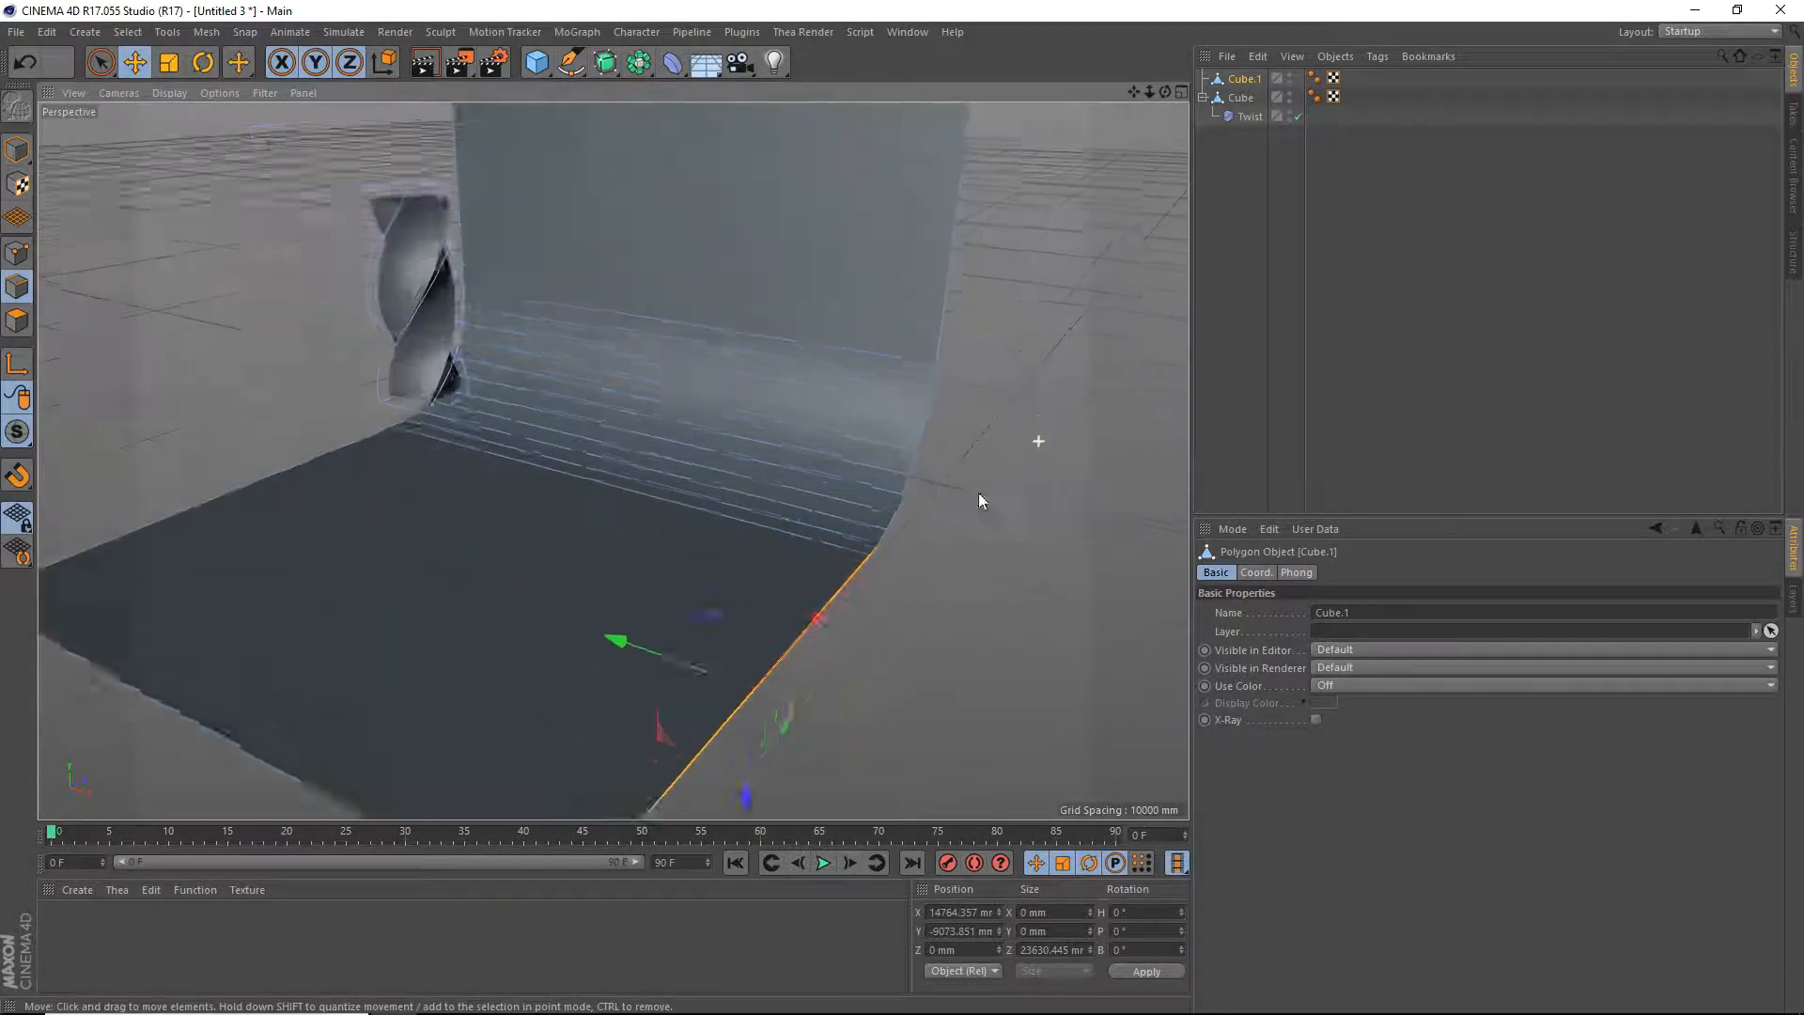
{"action": "left_click", "coordinate": [864, 553], "text": "shift"}
{"action": "left_click", "coordinate": [879, 540], "text": "shift"}
{"action": "left_click", "coordinate": [886, 522], "text": "shift"}
{"action": "left_click", "coordinate": [920, 435], "text": "shift"}
{"action": "left_click", "coordinate": [926, 415], "text": "shift"}
{"action": "left_click", "coordinate": [929, 386], "text": "shift"}
{"action": "left_click", "coordinate": [932, 363], "text": "shift"}
{"action": "left_click", "coordinate": [938, 328], "text": "shift"}
{"action": "scroll", "coordinate": [926, 376], "scroll_direction": "down", "scroll_amount": 5}
{"action": "left_click_drag", "start_coordinate": [979, 425], "coordinate": [1174, 484]}
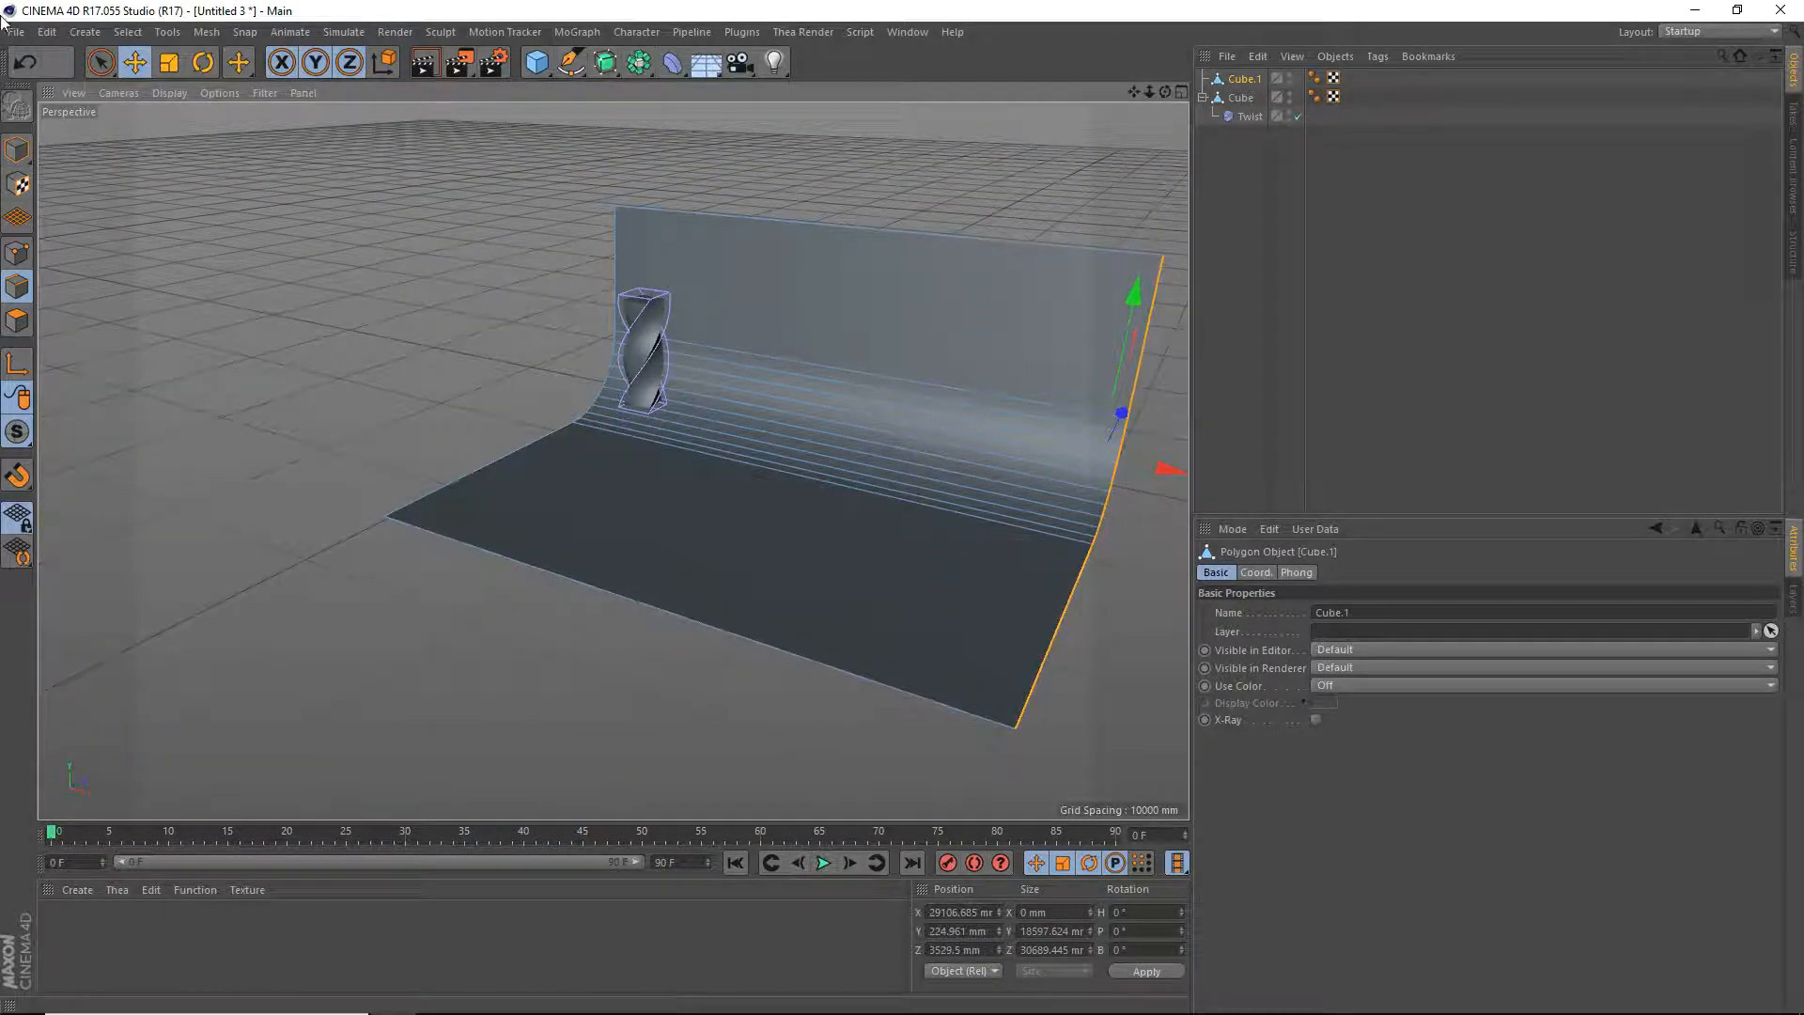
Move the whole backdrop to about Y 7656 mm and shift it along X and Z so the column stands near its middle.
{"action": "left_click", "coordinate": [19, 155]}
{"action": "scroll", "coordinate": [1011, 177], "scroll_direction": "down", "scroll_amount": 2}
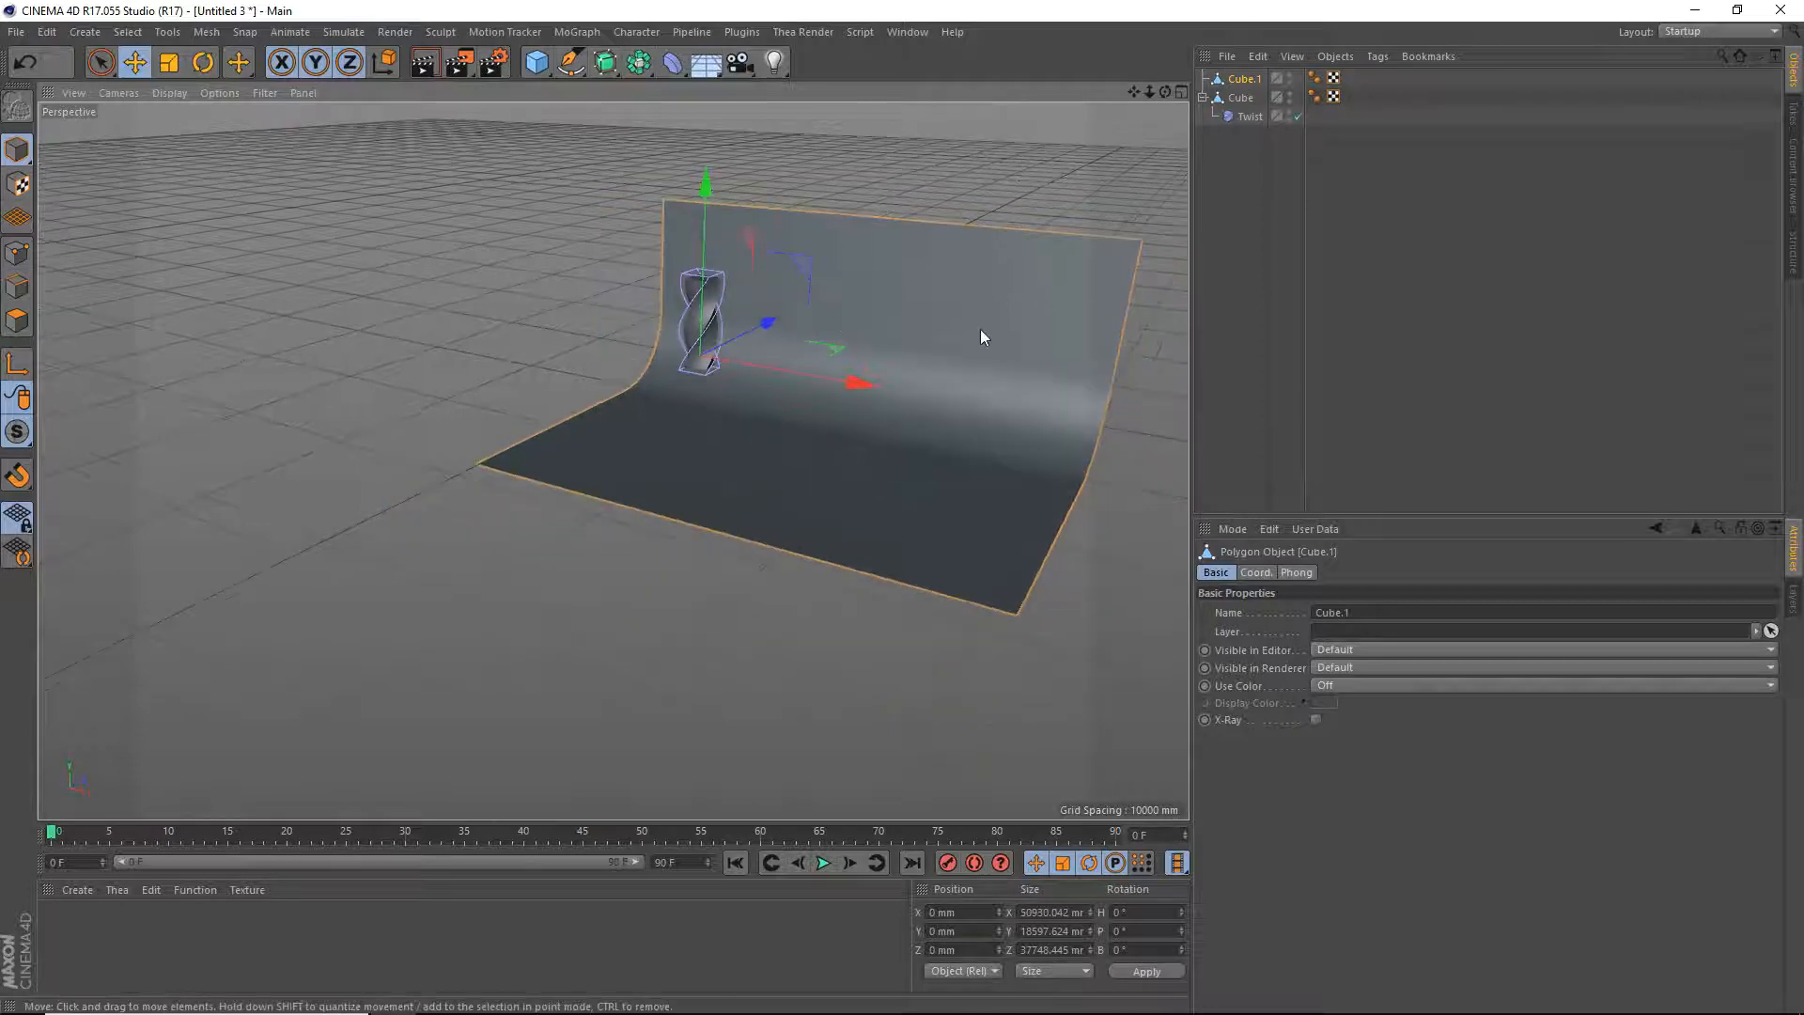
{"action": "left_click_drag", "start_coordinate": [826, 374], "coordinate": [740, 336]}
{"action": "left_click_drag", "start_coordinate": [609, 214], "coordinate": [616, 129]}
{"action": "left_click_drag", "start_coordinate": [695, 231], "coordinate": [606, 260]}
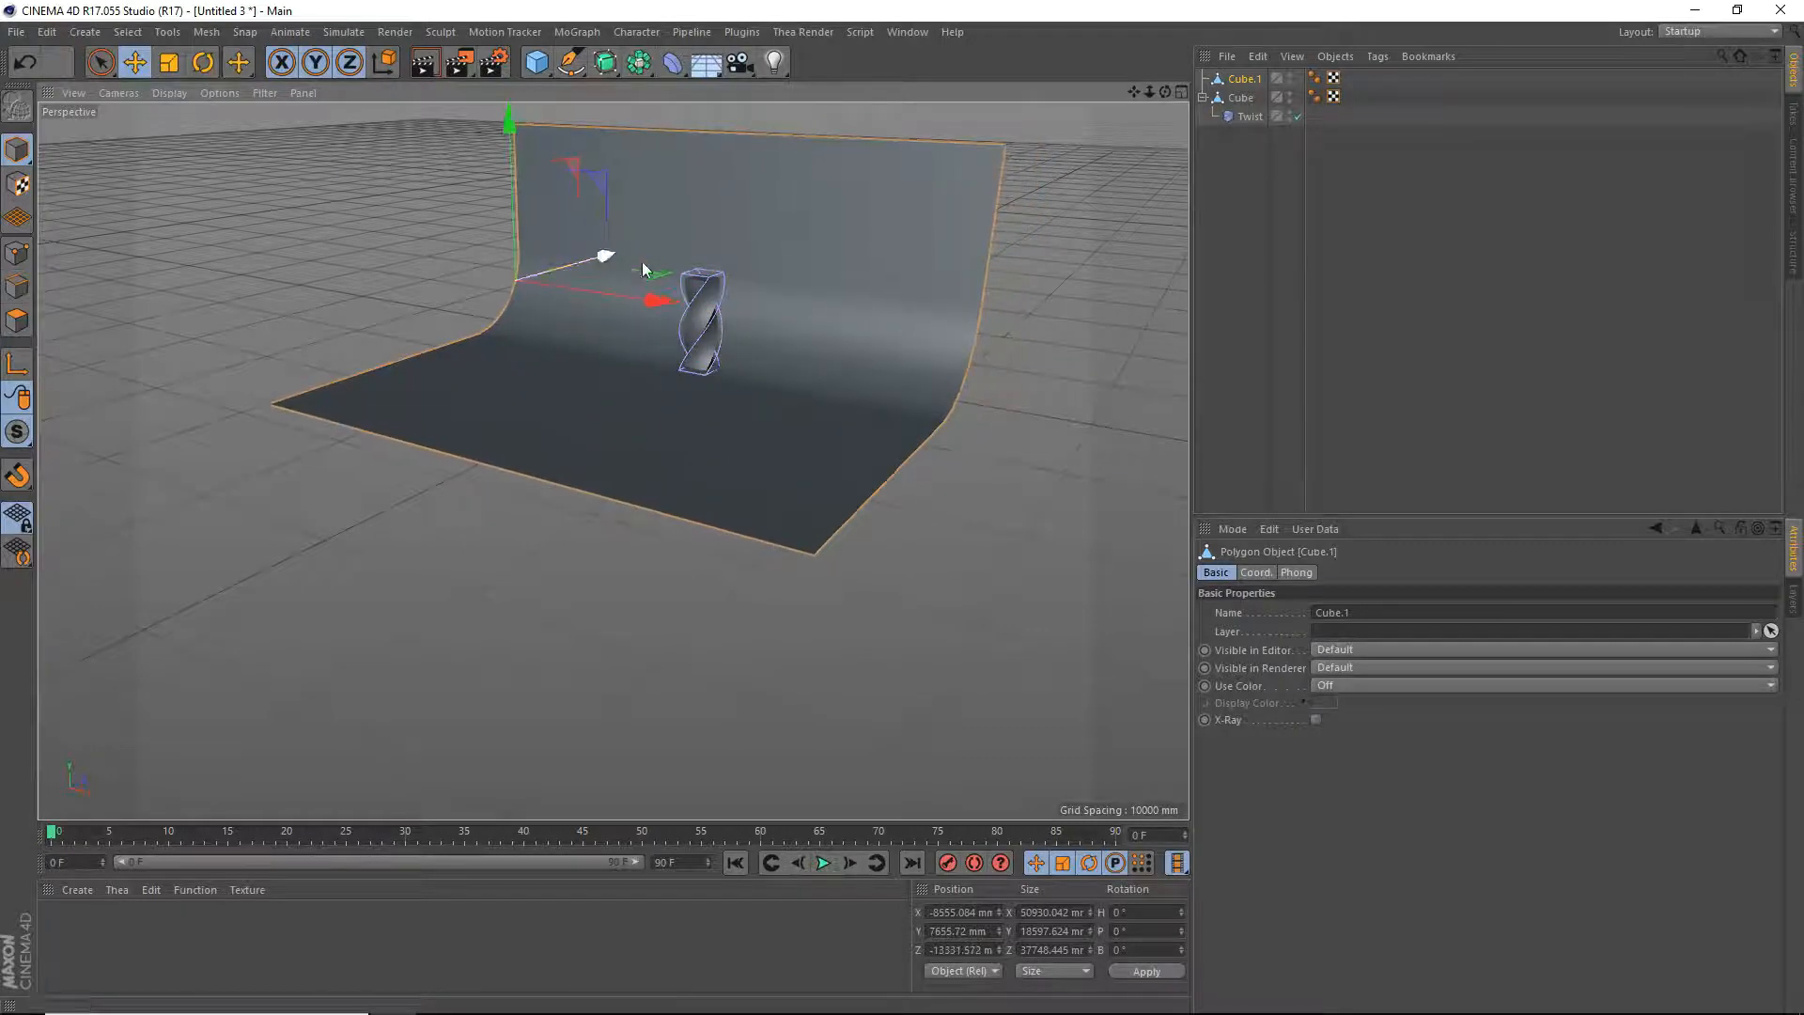
{"action": "scroll", "coordinate": [692, 277], "scroll_direction": "up", "scroll_amount": 2}
{"action": "left_click_drag", "start_coordinate": [1162, 91], "coordinate": [1101, 125]}
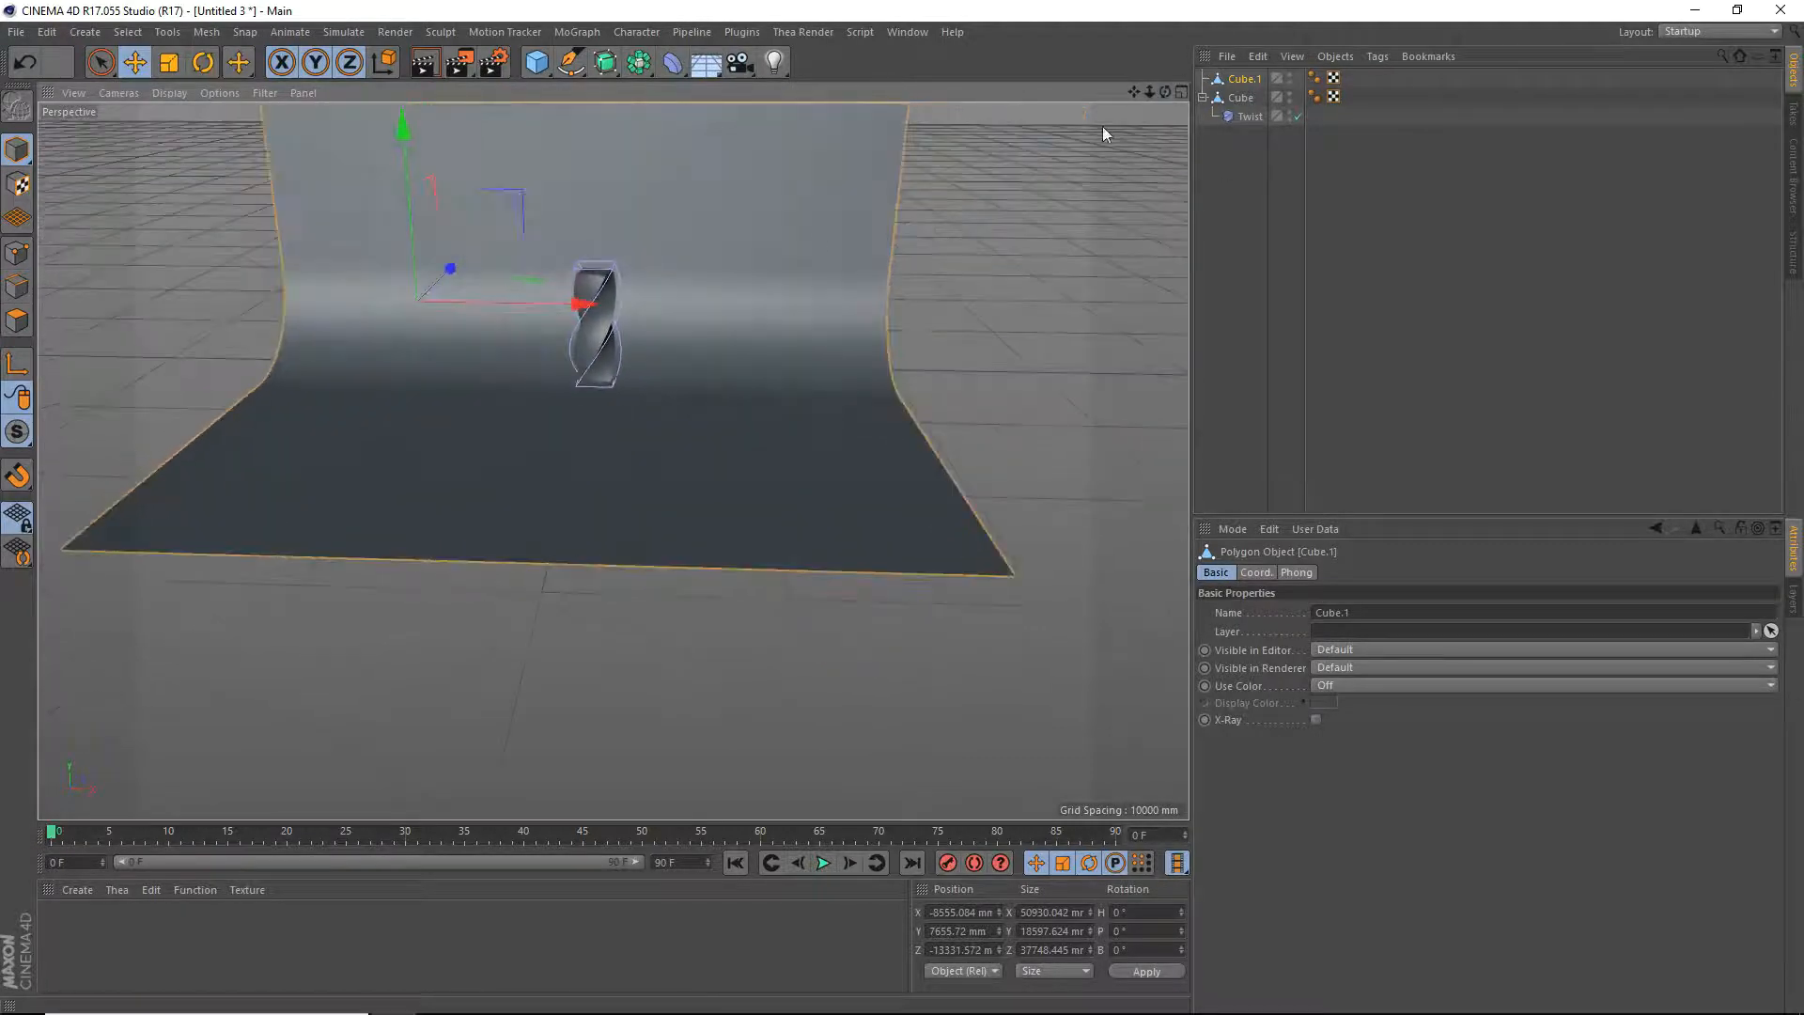
{"action": "left_click_drag", "start_coordinate": [526, 302], "coordinate": [483, 261]}
Lower the twisted column to about Y 2243 mm so it meets the backdrop floor, and show its coordinates.
{"action": "scroll", "coordinate": [550, 335], "scroll_direction": "up", "scroll_amount": 3}
{"action": "left_click_drag", "start_coordinate": [1164, 91], "coordinate": [1212, 103]}
{"action": "left_click", "coordinate": [540, 260]}
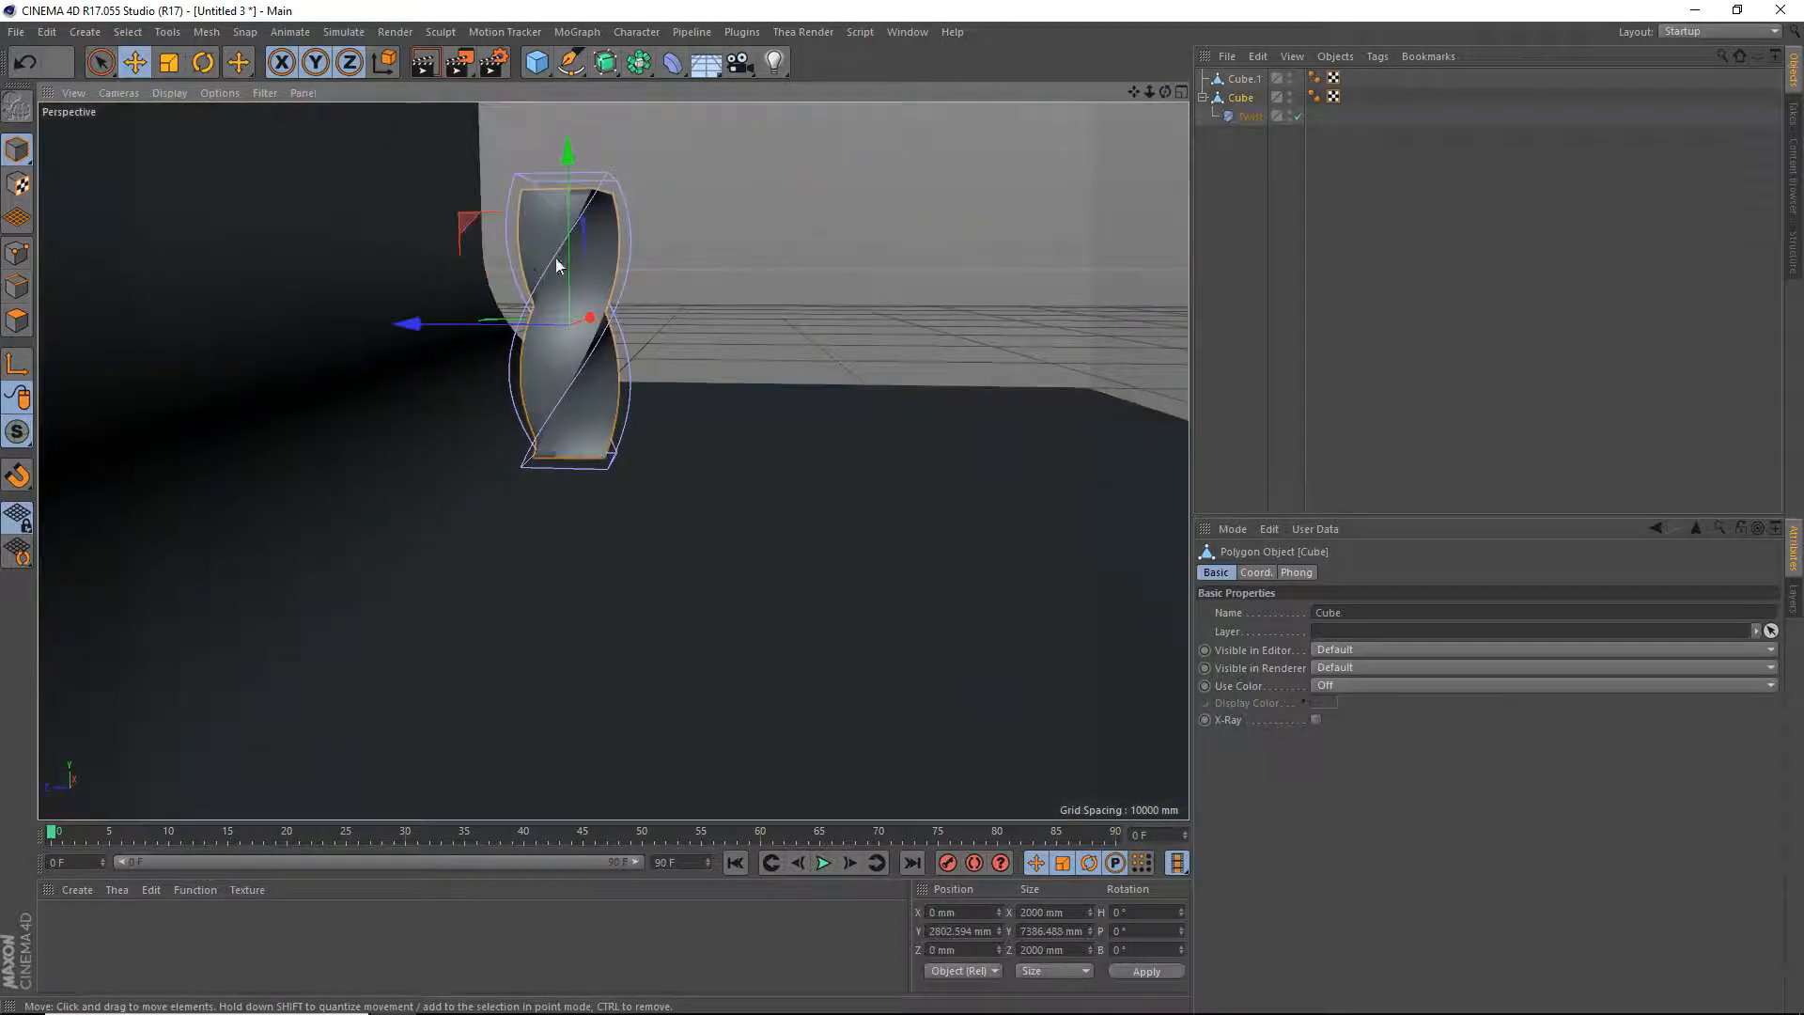
{"action": "left_click_drag", "start_coordinate": [576, 235], "coordinate": [579, 254]}
{"action": "mouse_move", "coordinate": [1164, 91]}
{"action": "left_mouse_down"}
{"action": "mouse_move", "coordinate": [1127, 93]}
{"action": "mouse_move", "coordinate": [1168, 95]}
{"action": "left_mouse_up"}
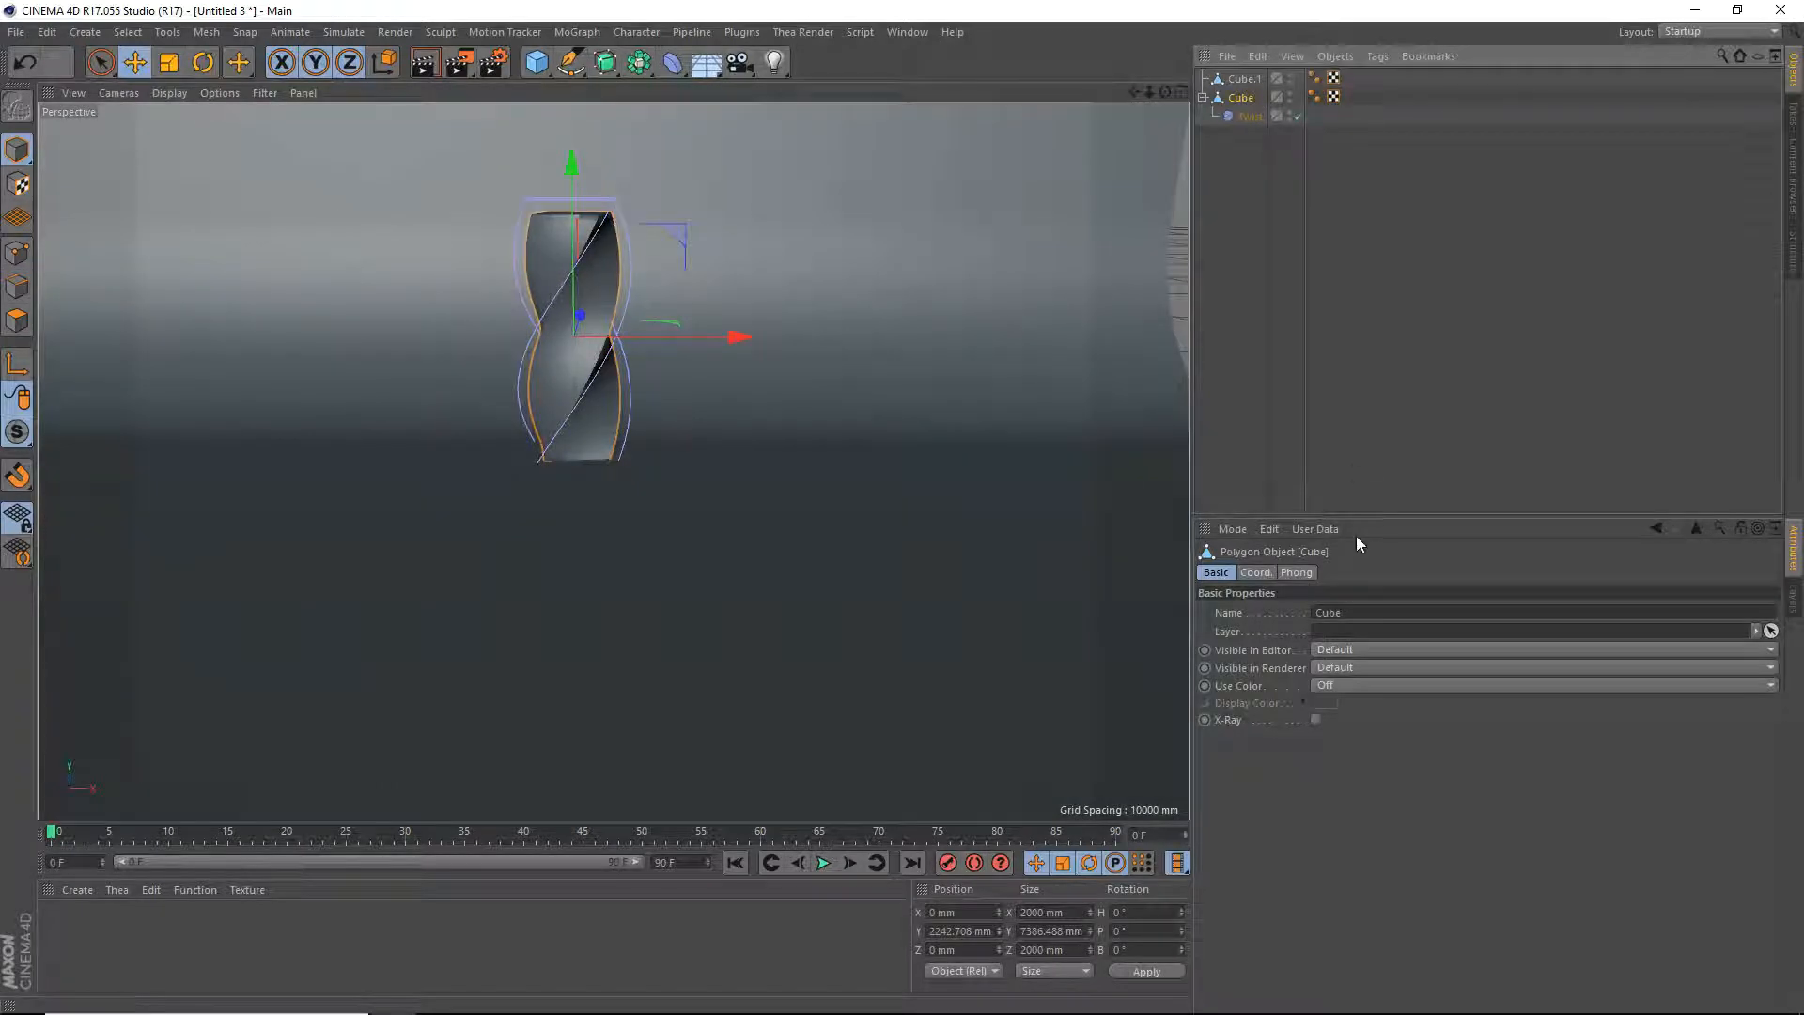
{"action": "left_click", "coordinate": [1257, 573]}
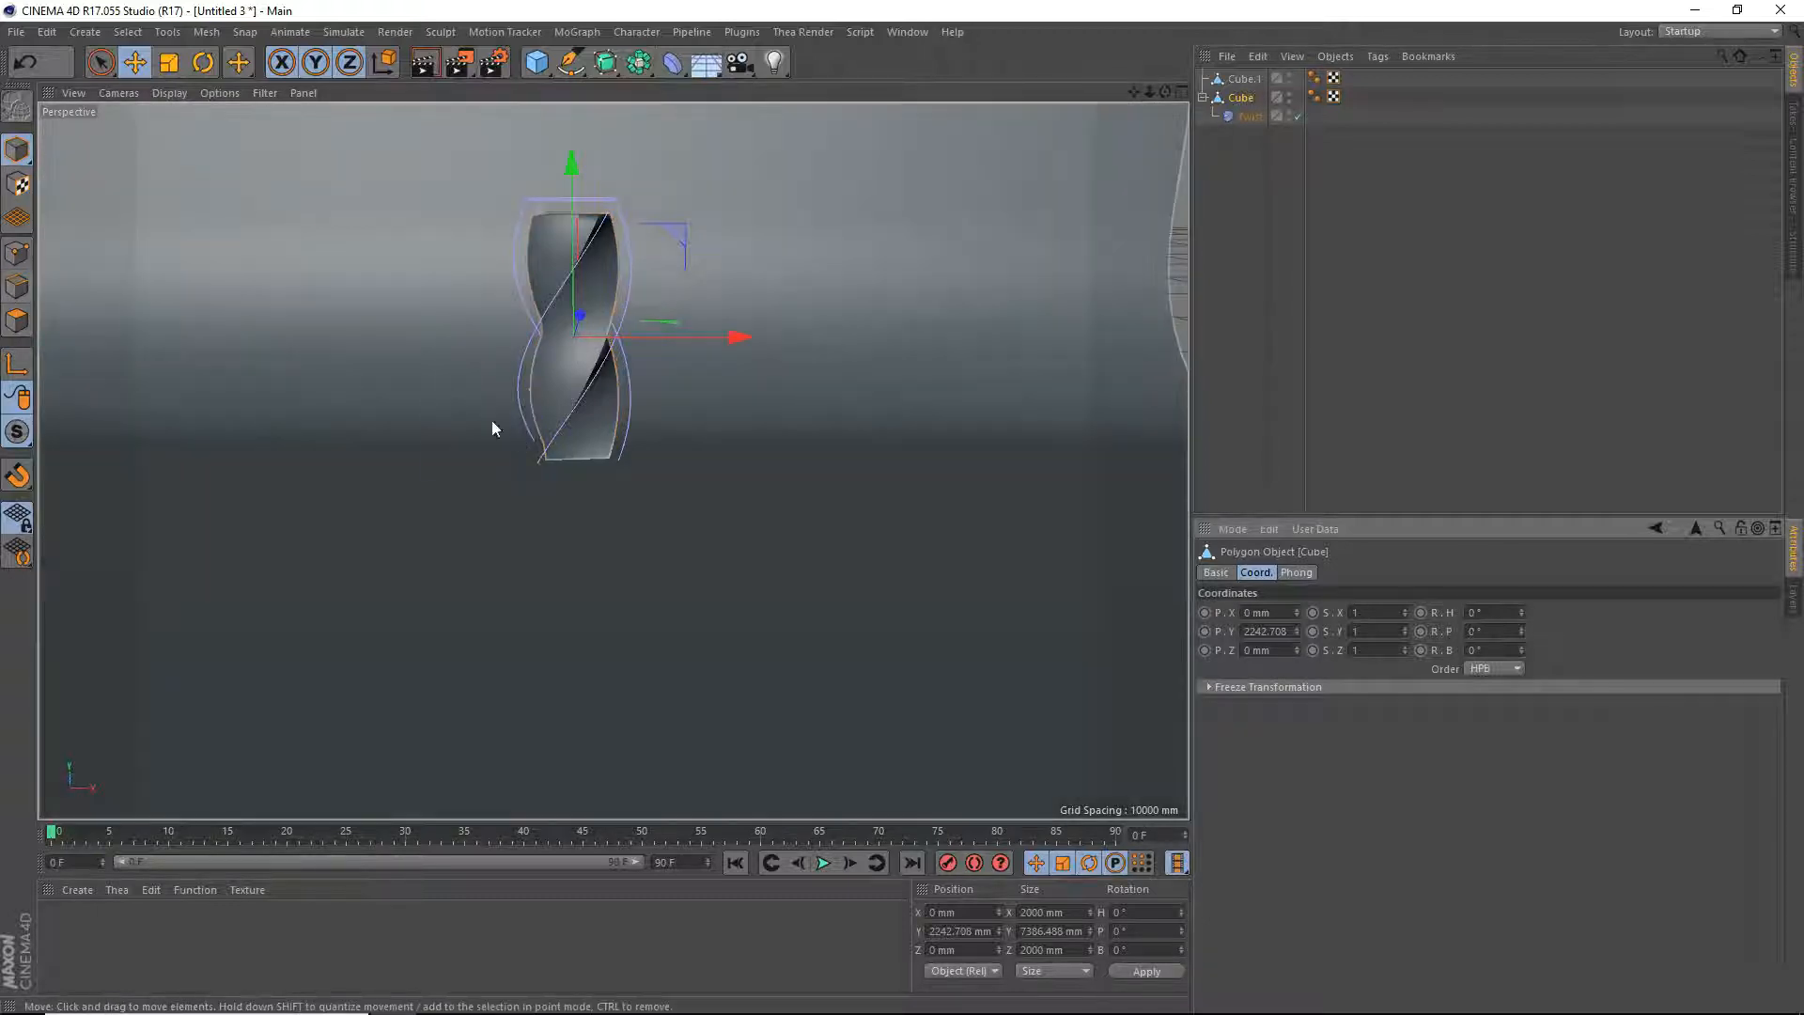
Scale the twisted column upward along Y to a height of about 11833 mm.
{"action": "left_click", "coordinate": [168, 62]}
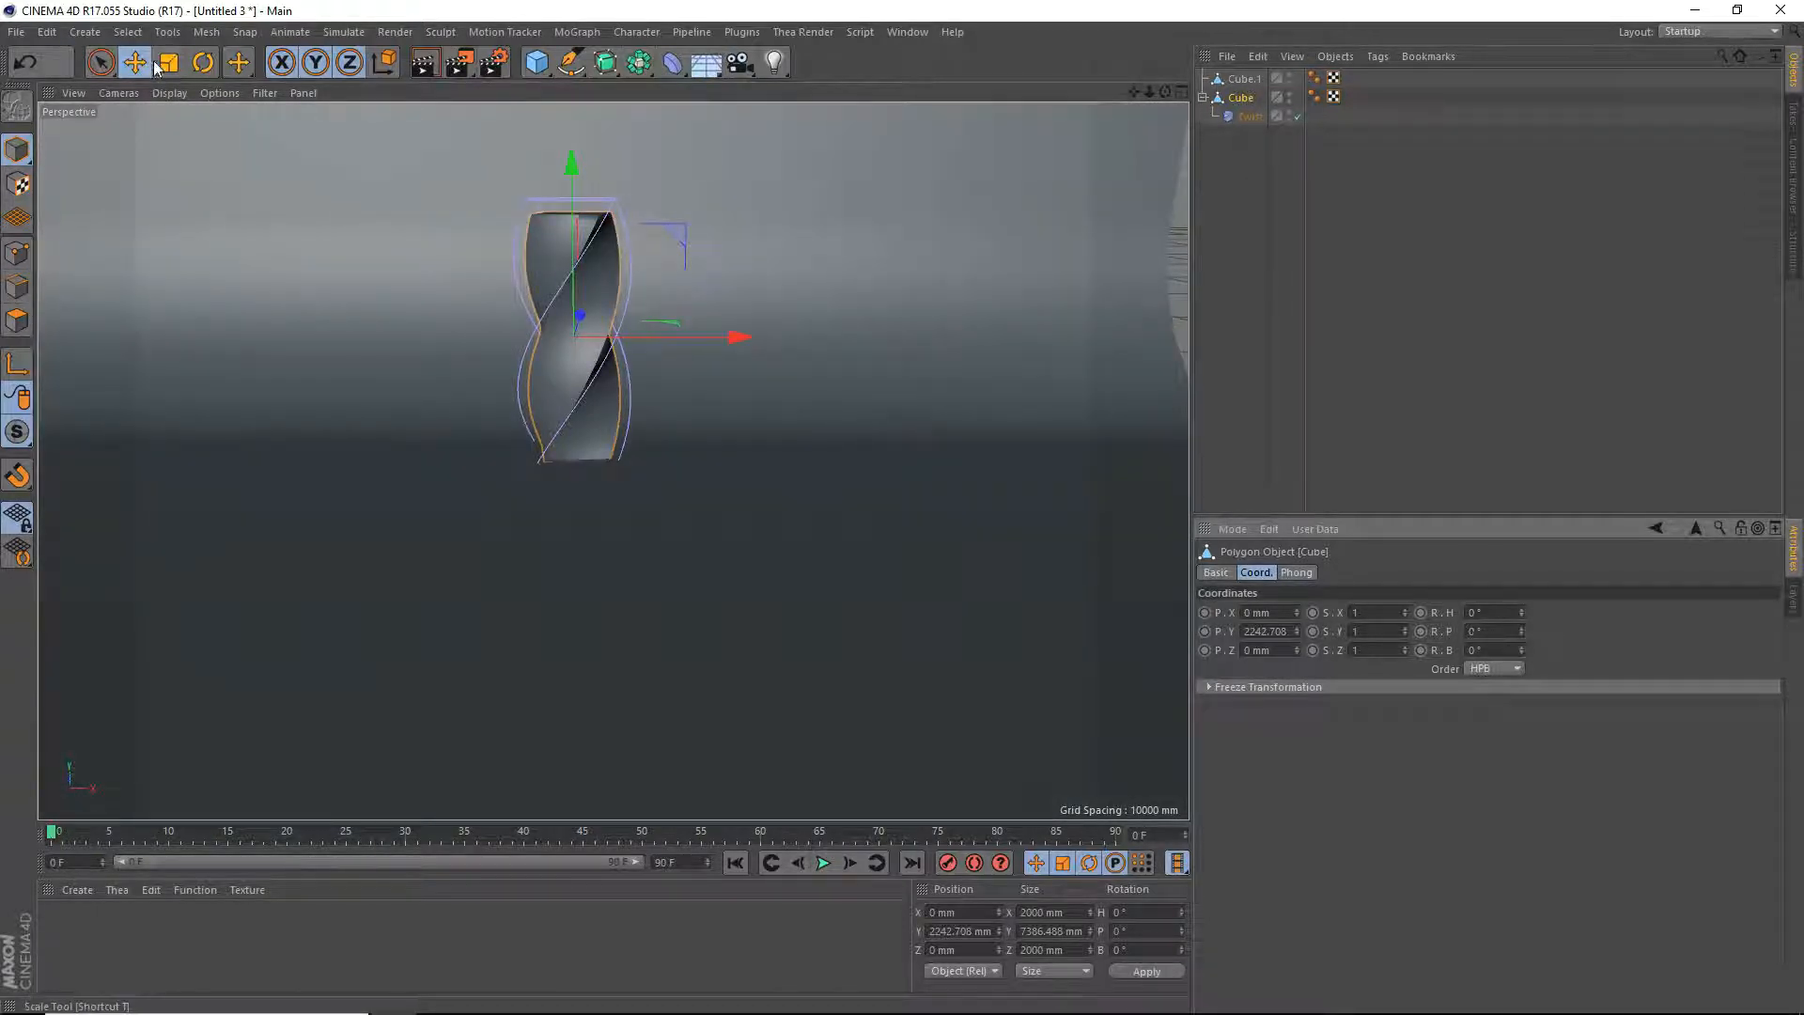
{"action": "left_click_drag", "start_coordinate": [576, 188], "coordinate": [575, 110]}
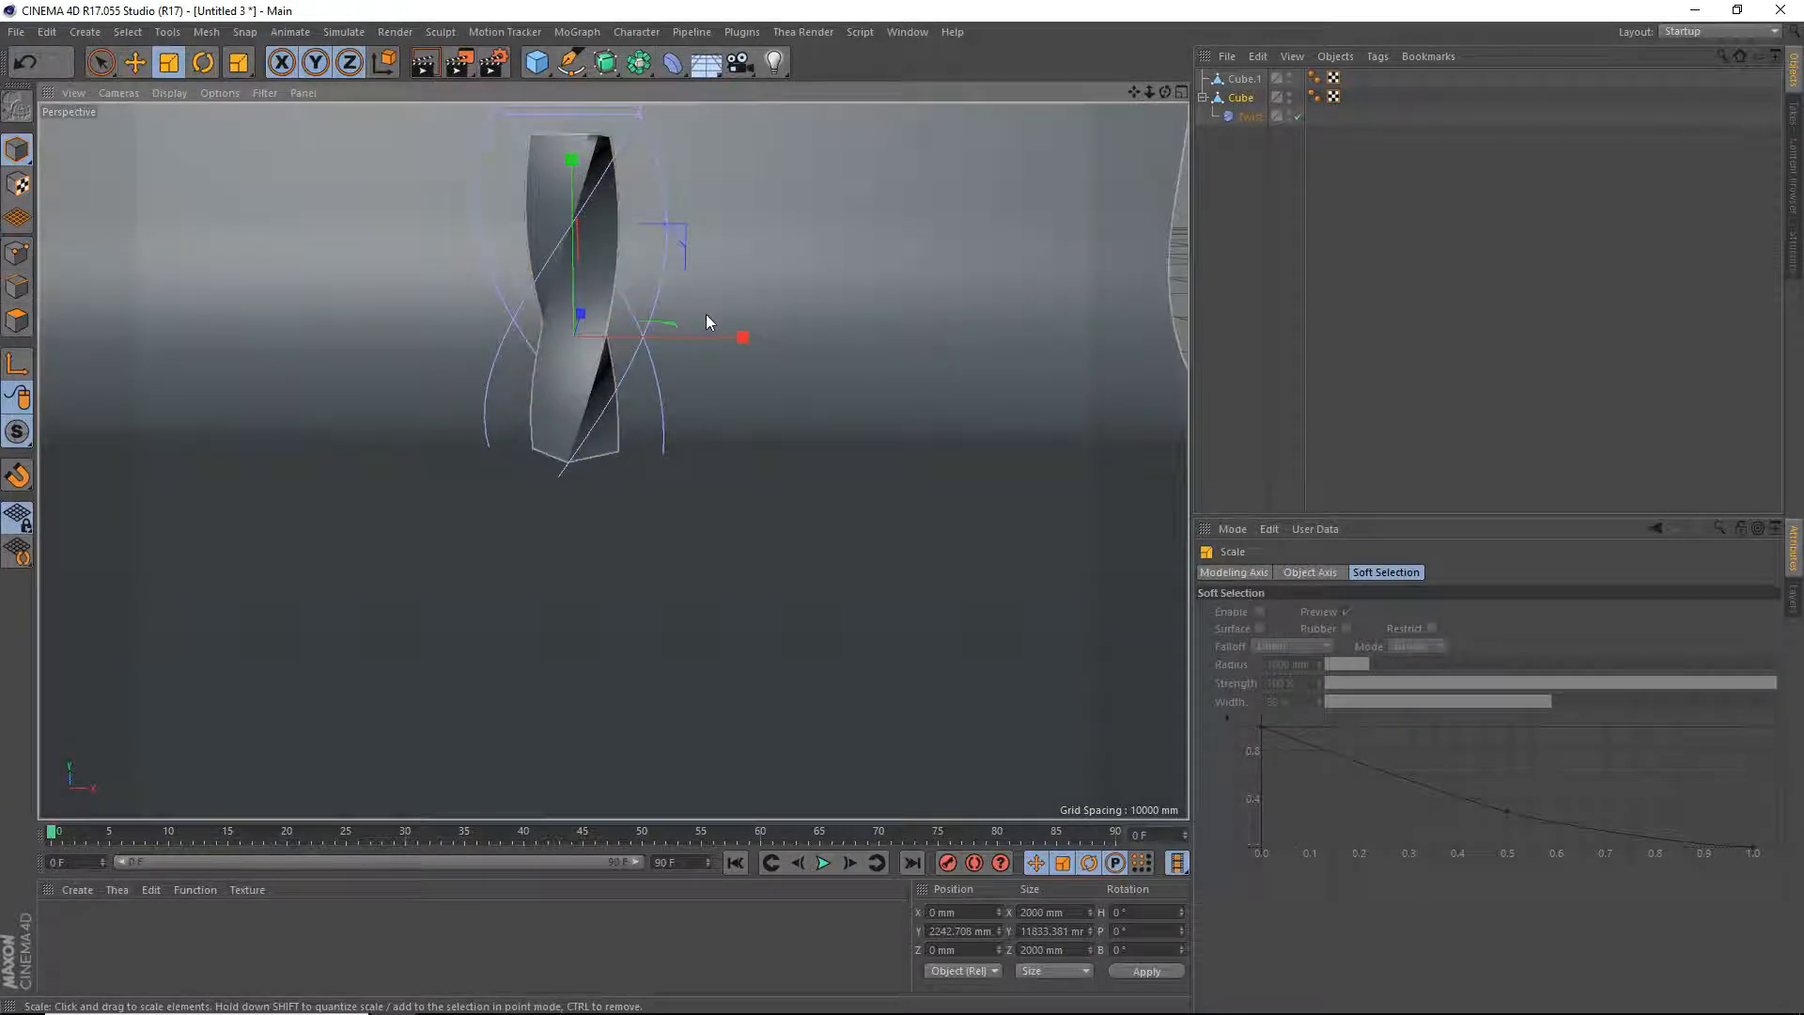
{"action": "left_click", "coordinate": [667, 320]}
Set the column's Twist deformer angle to 280°.
{"action": "left_click", "coordinate": [1242, 117]}
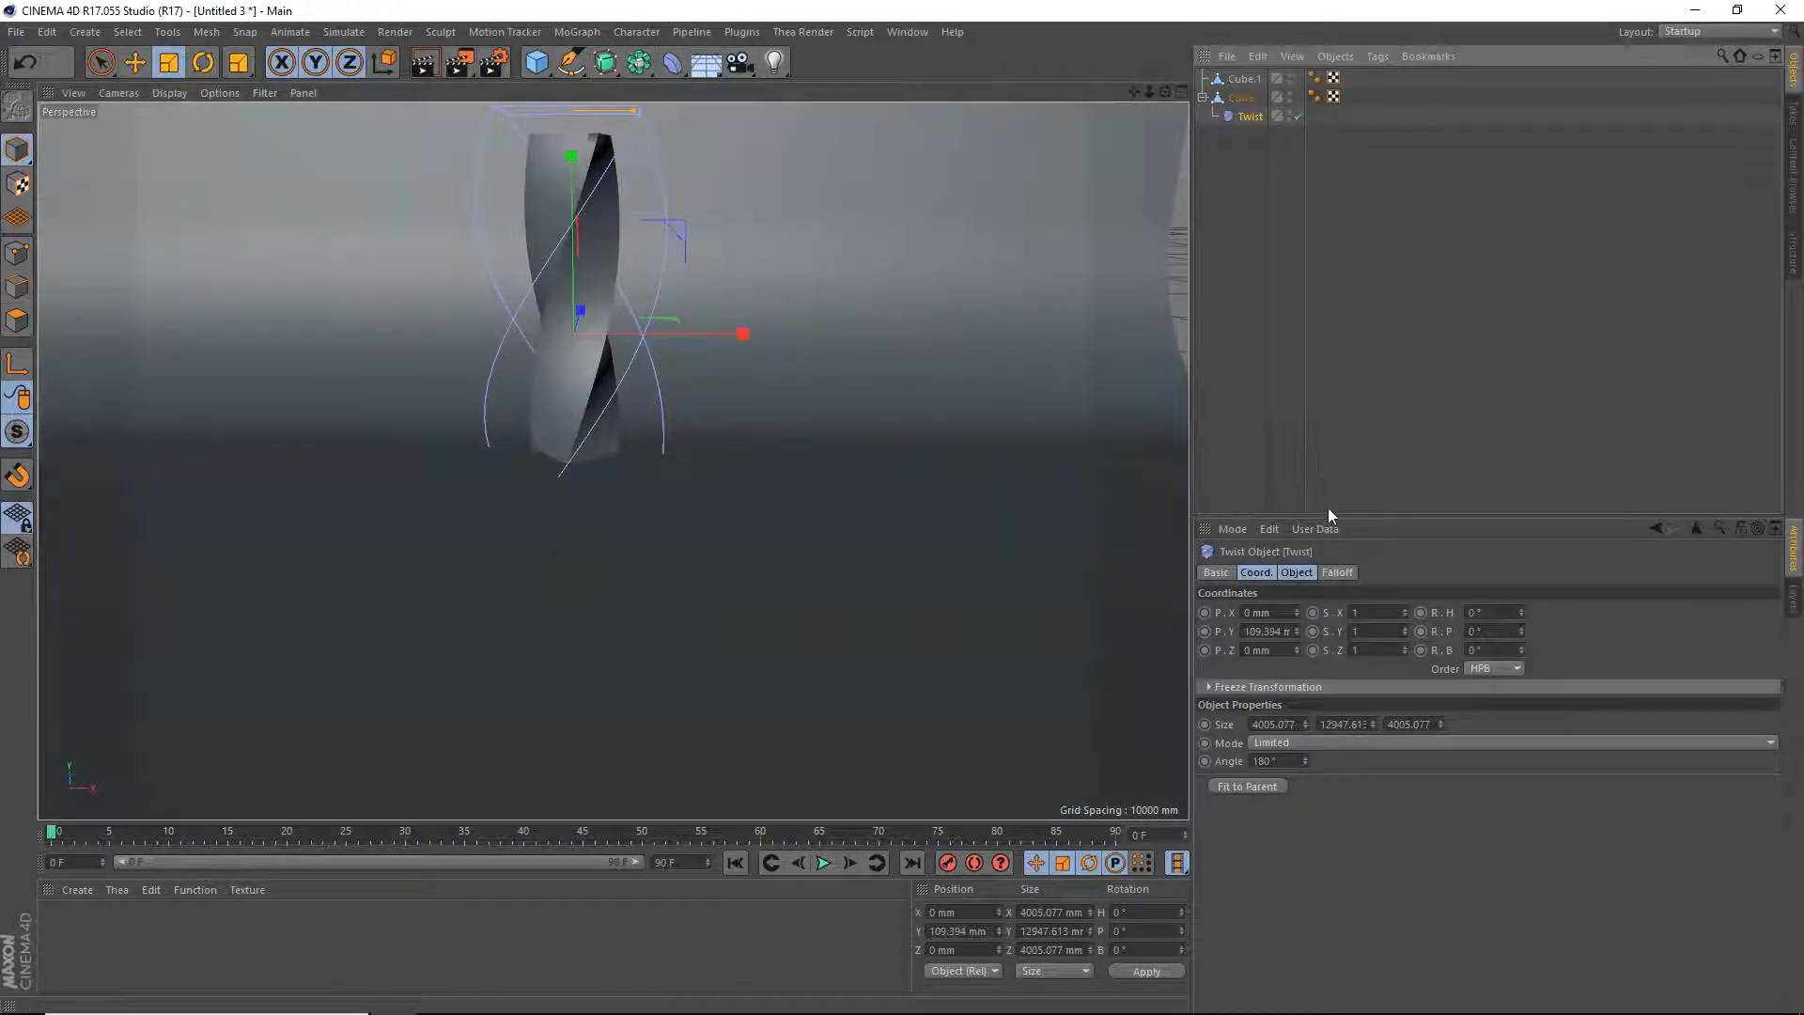
{"action": "mouse_move", "coordinate": [1304, 760]}
{"action": "left_mouse_down"}
{"action": "mouse_move", "coordinate": [1394, 760]}
{"action": "mouse_move", "coordinate": [1305, 764]}
{"action": "left_mouse_up"}
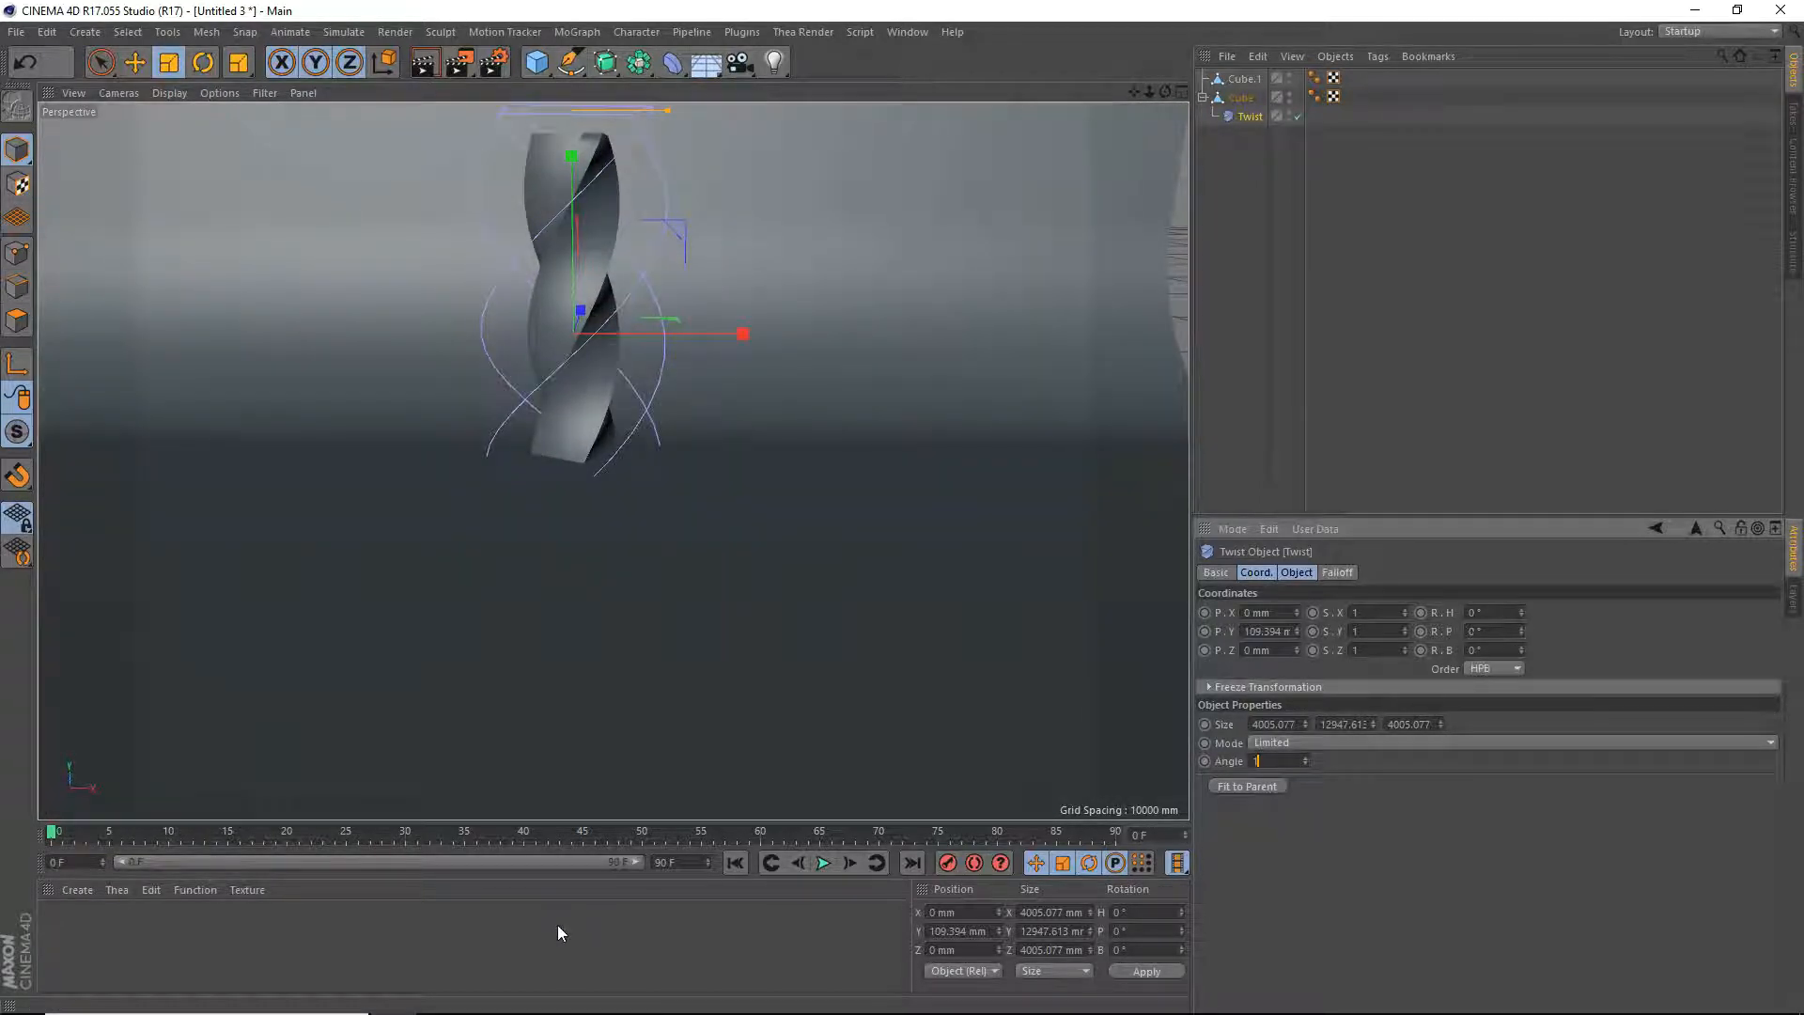
{"action": "key", "text": "Return"}
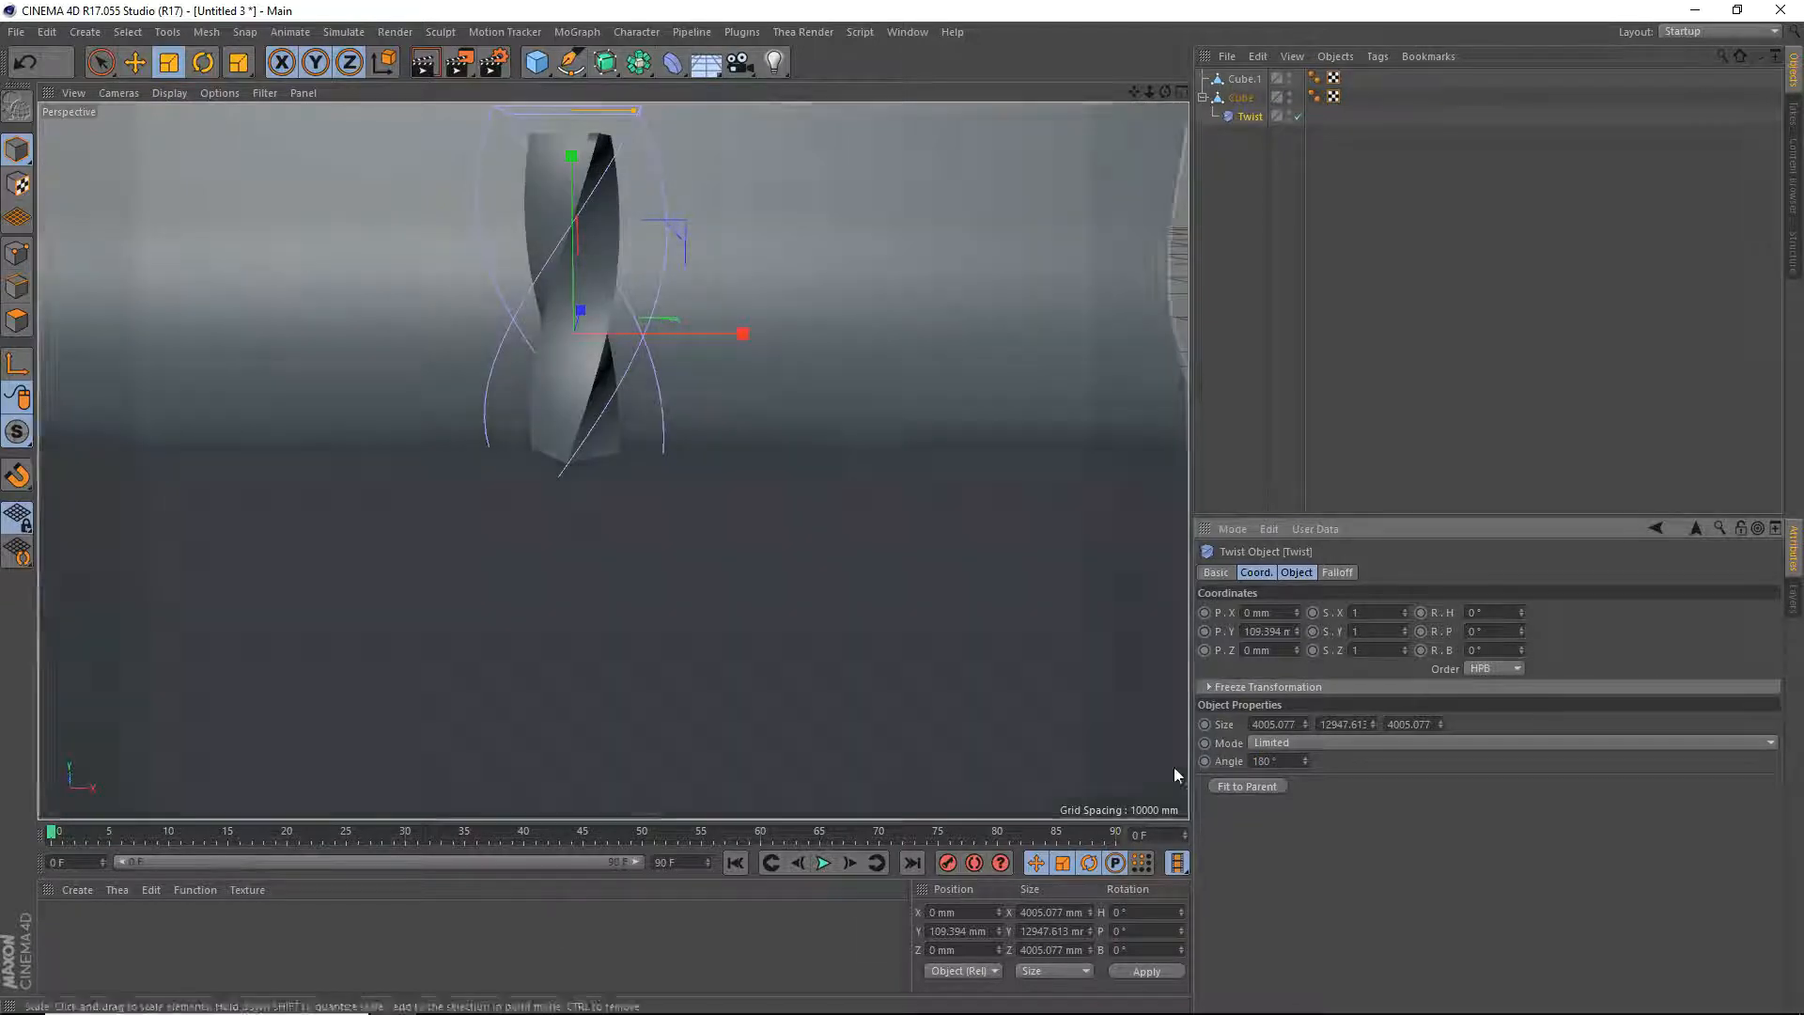
{"action": "left_click", "coordinate": [1294, 757]}
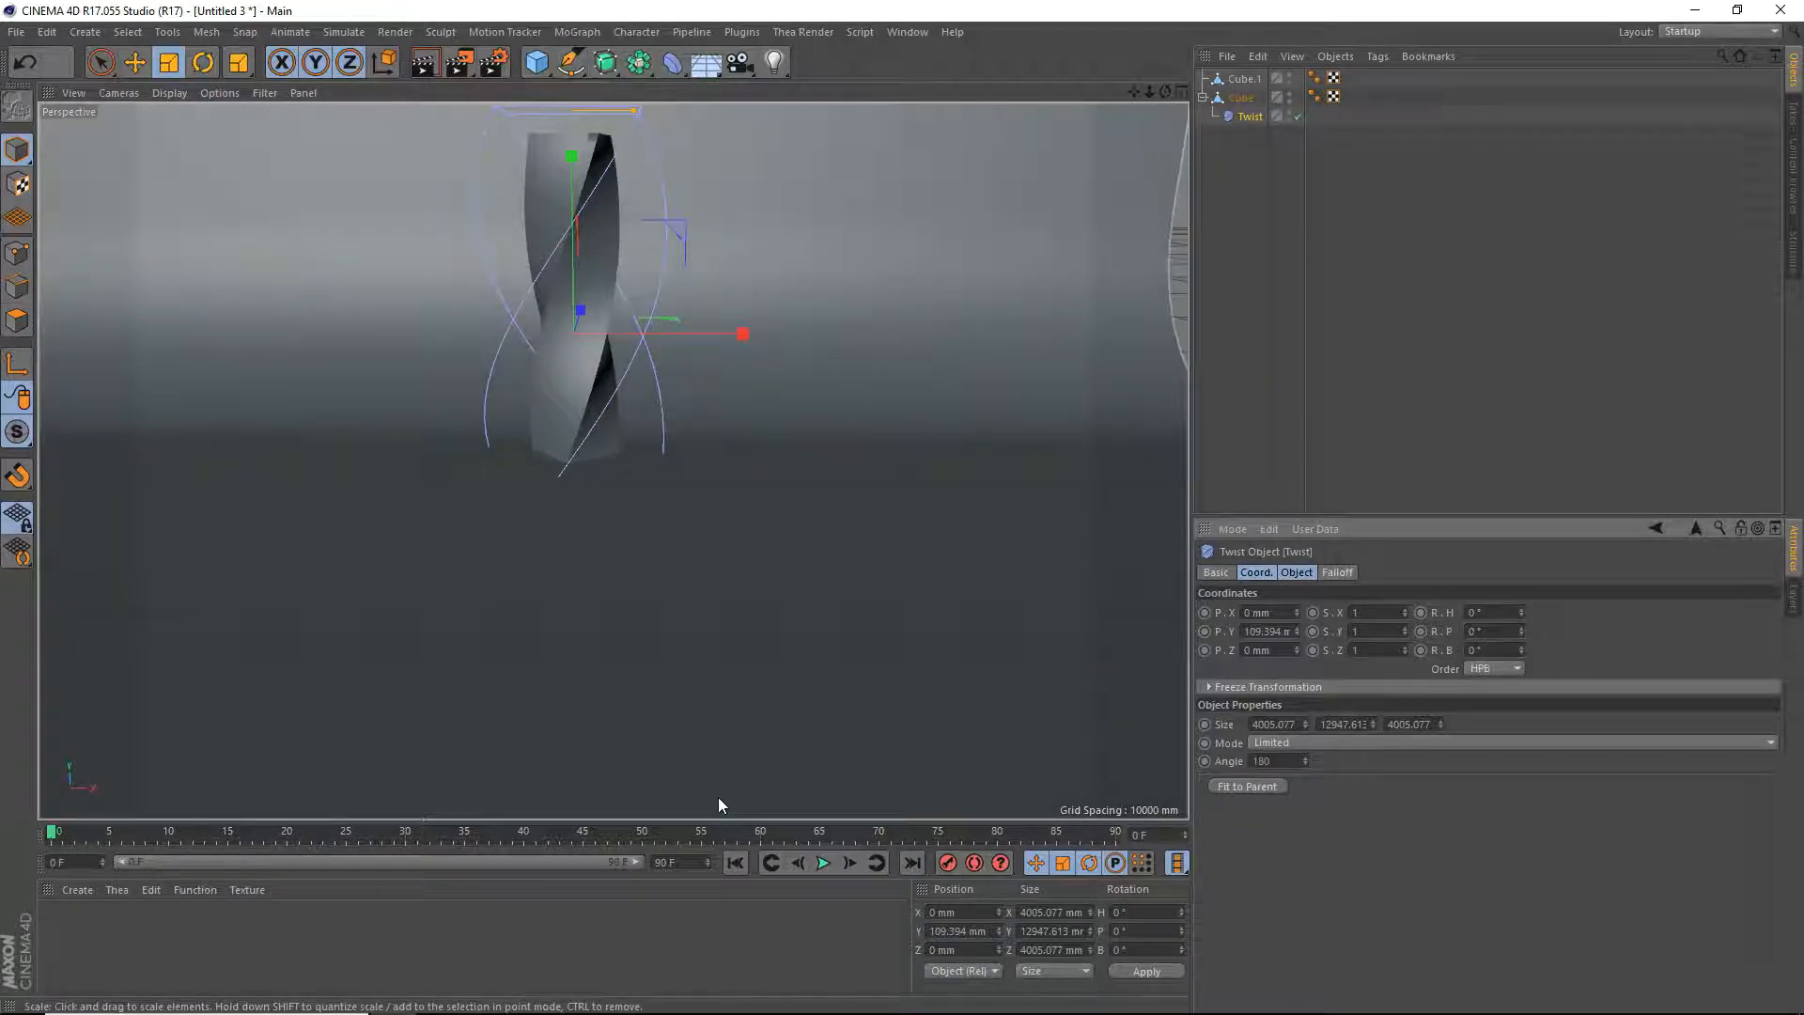
{"action": "type", "text": "2"}
{"action": "key", "text": "Return"}
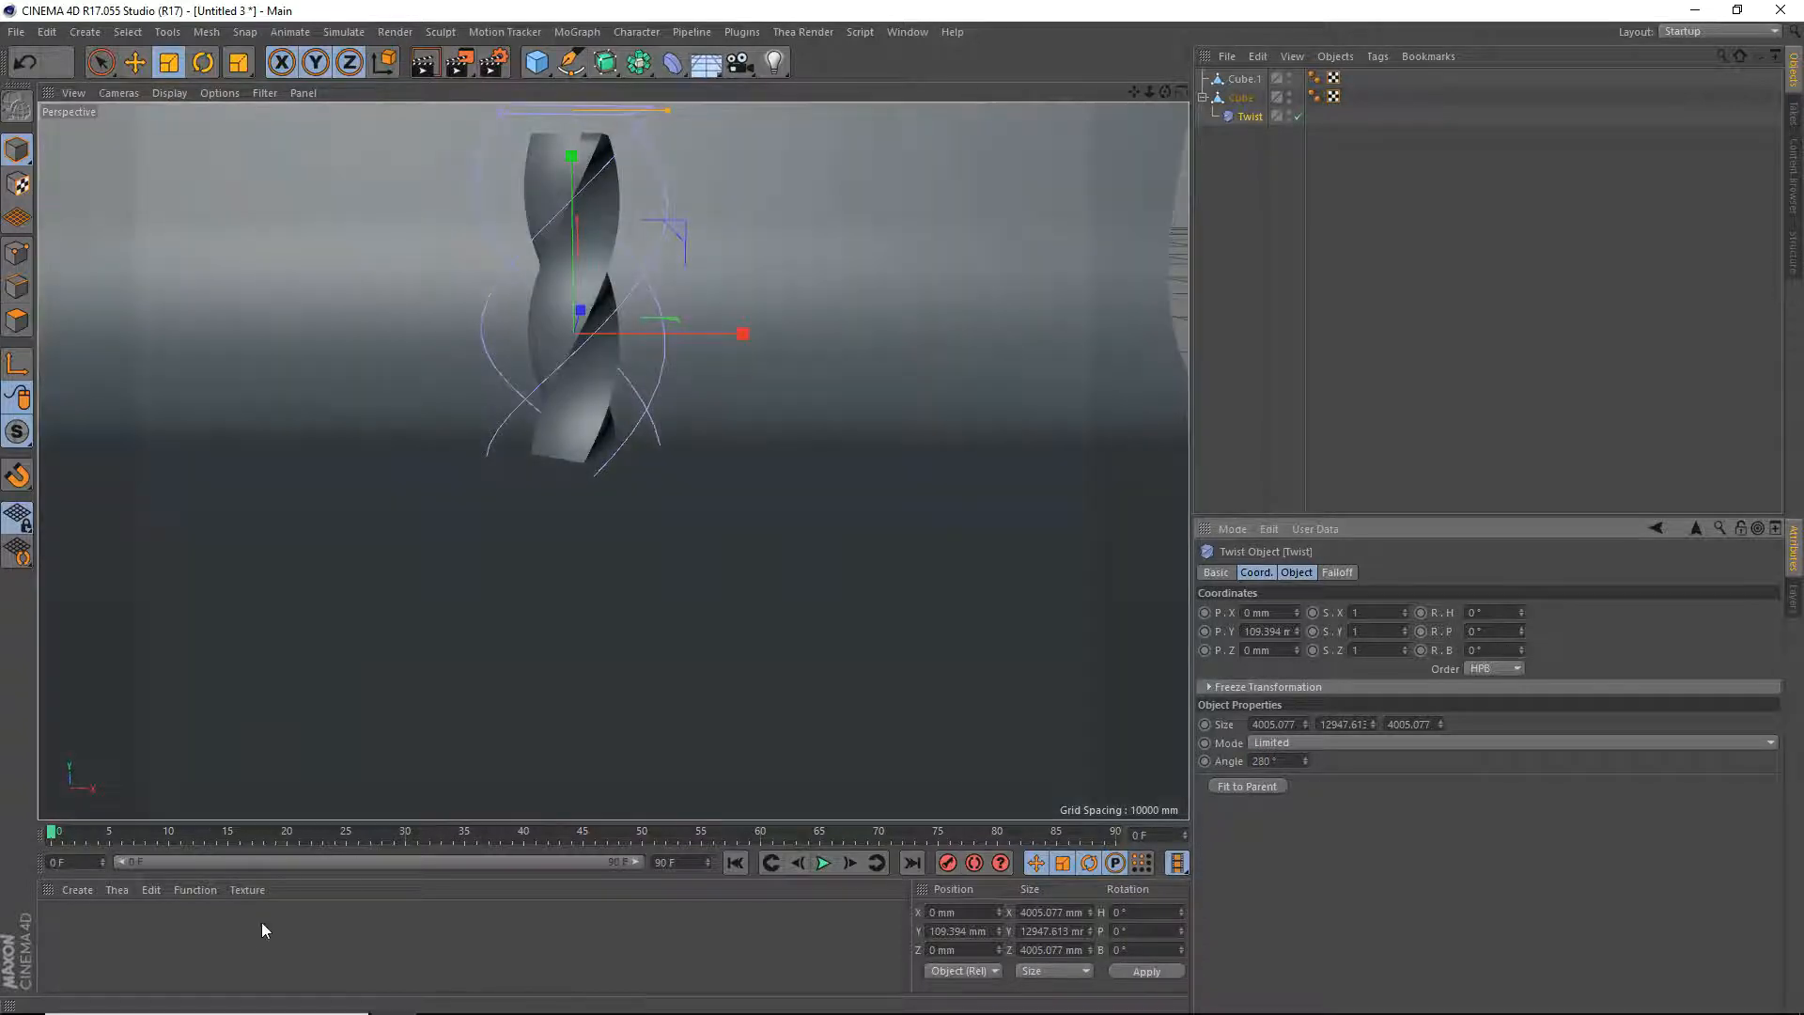
Frame the column closely near the middle of the view and add a camera from that viewpoint.
{"action": "left_click_drag", "start_coordinate": [1135, 94], "coordinate": [617, 296]}
{"action": "scroll", "coordinate": [616, 296], "scroll_direction": "up", "scroll_amount": 1}
{"action": "left_click_drag", "start_coordinate": [612, 460], "coordinate": [612, 449]}
{"action": "left_click_drag", "start_coordinate": [1134, 92], "coordinate": [1125, 139]}
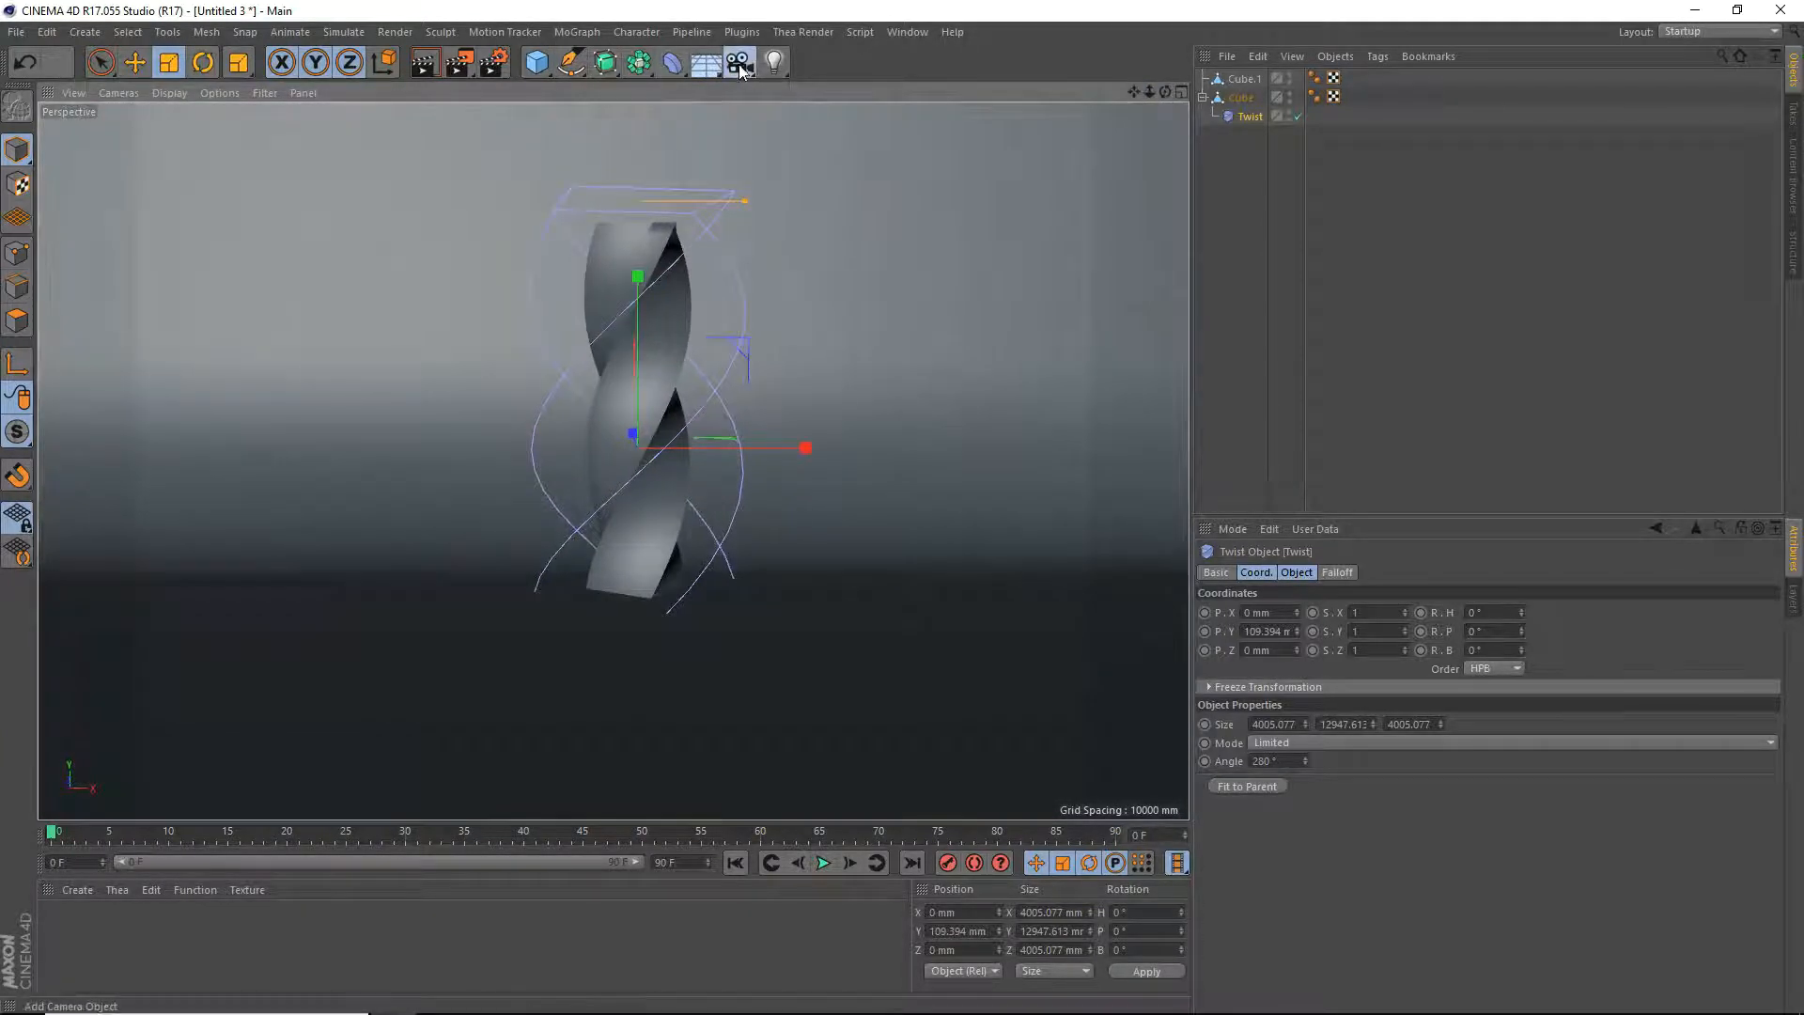
{"action": "left_click", "coordinate": [740, 62]}
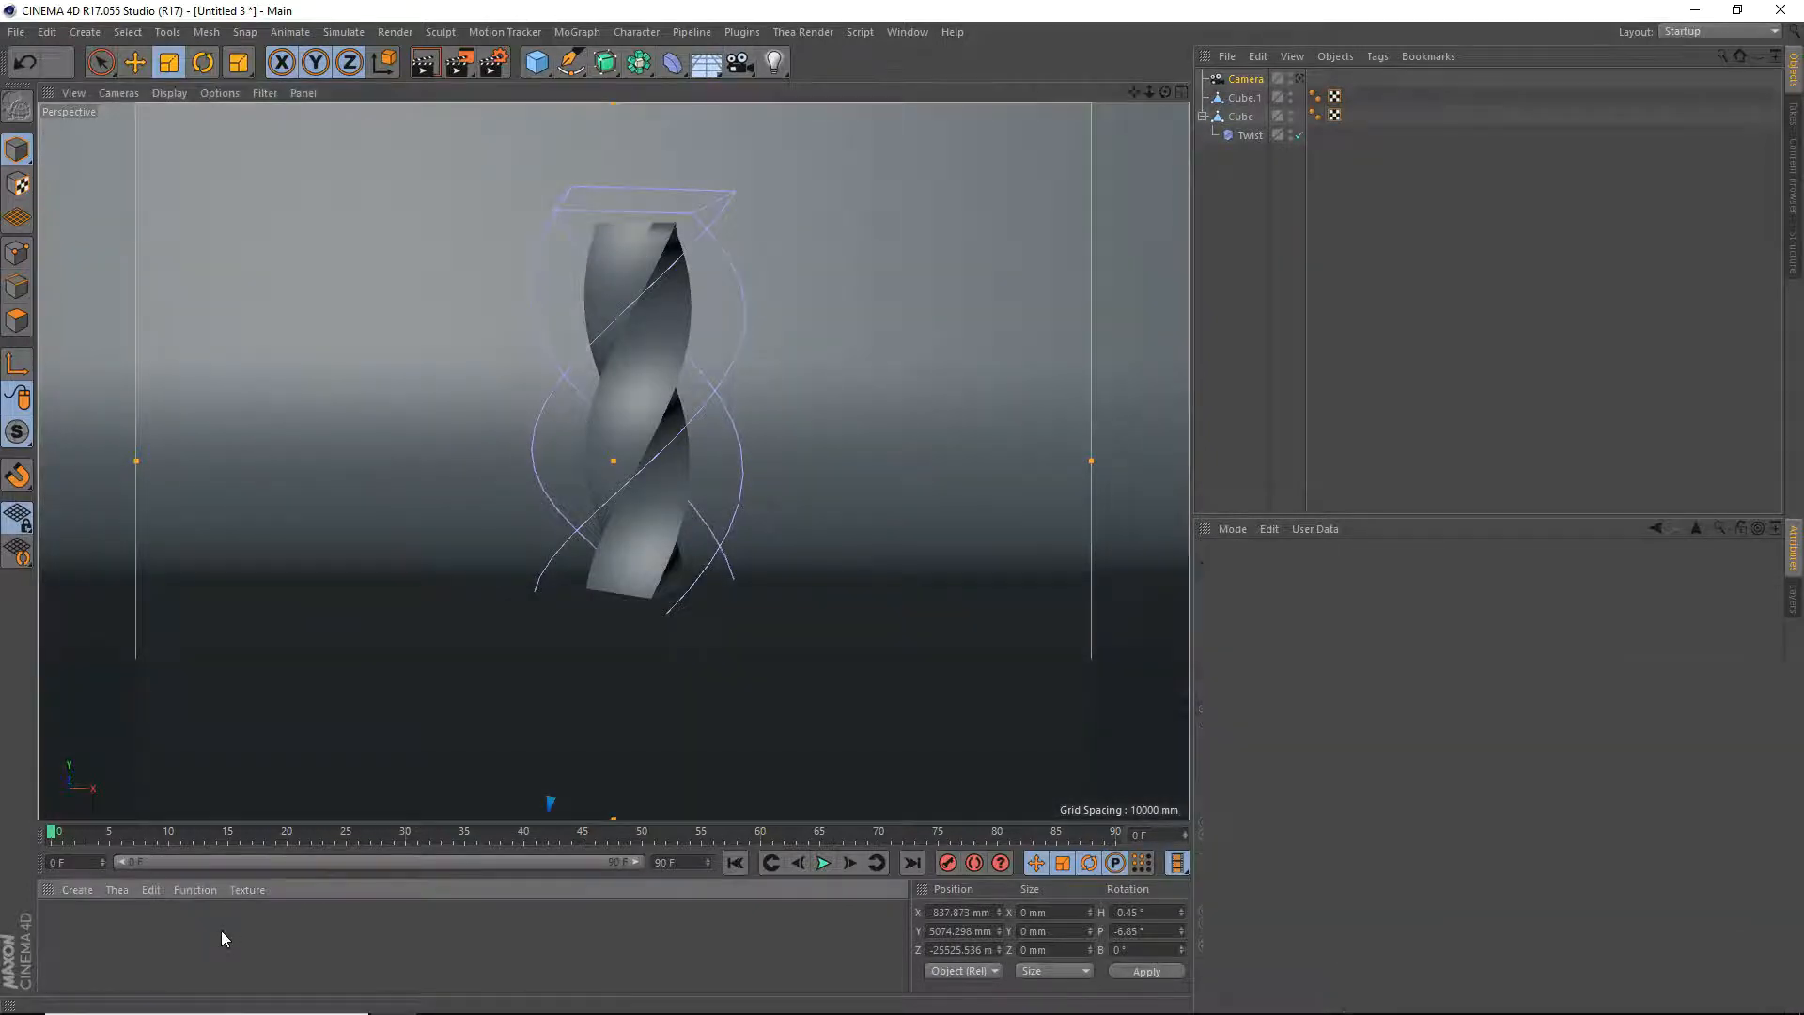
Create a default material and apply it to the studio backdrop.
{"action": "double_click", "coordinate": [221, 930]}
{"action": "left_click_drag", "start_coordinate": [63, 948], "coordinate": [314, 718]}
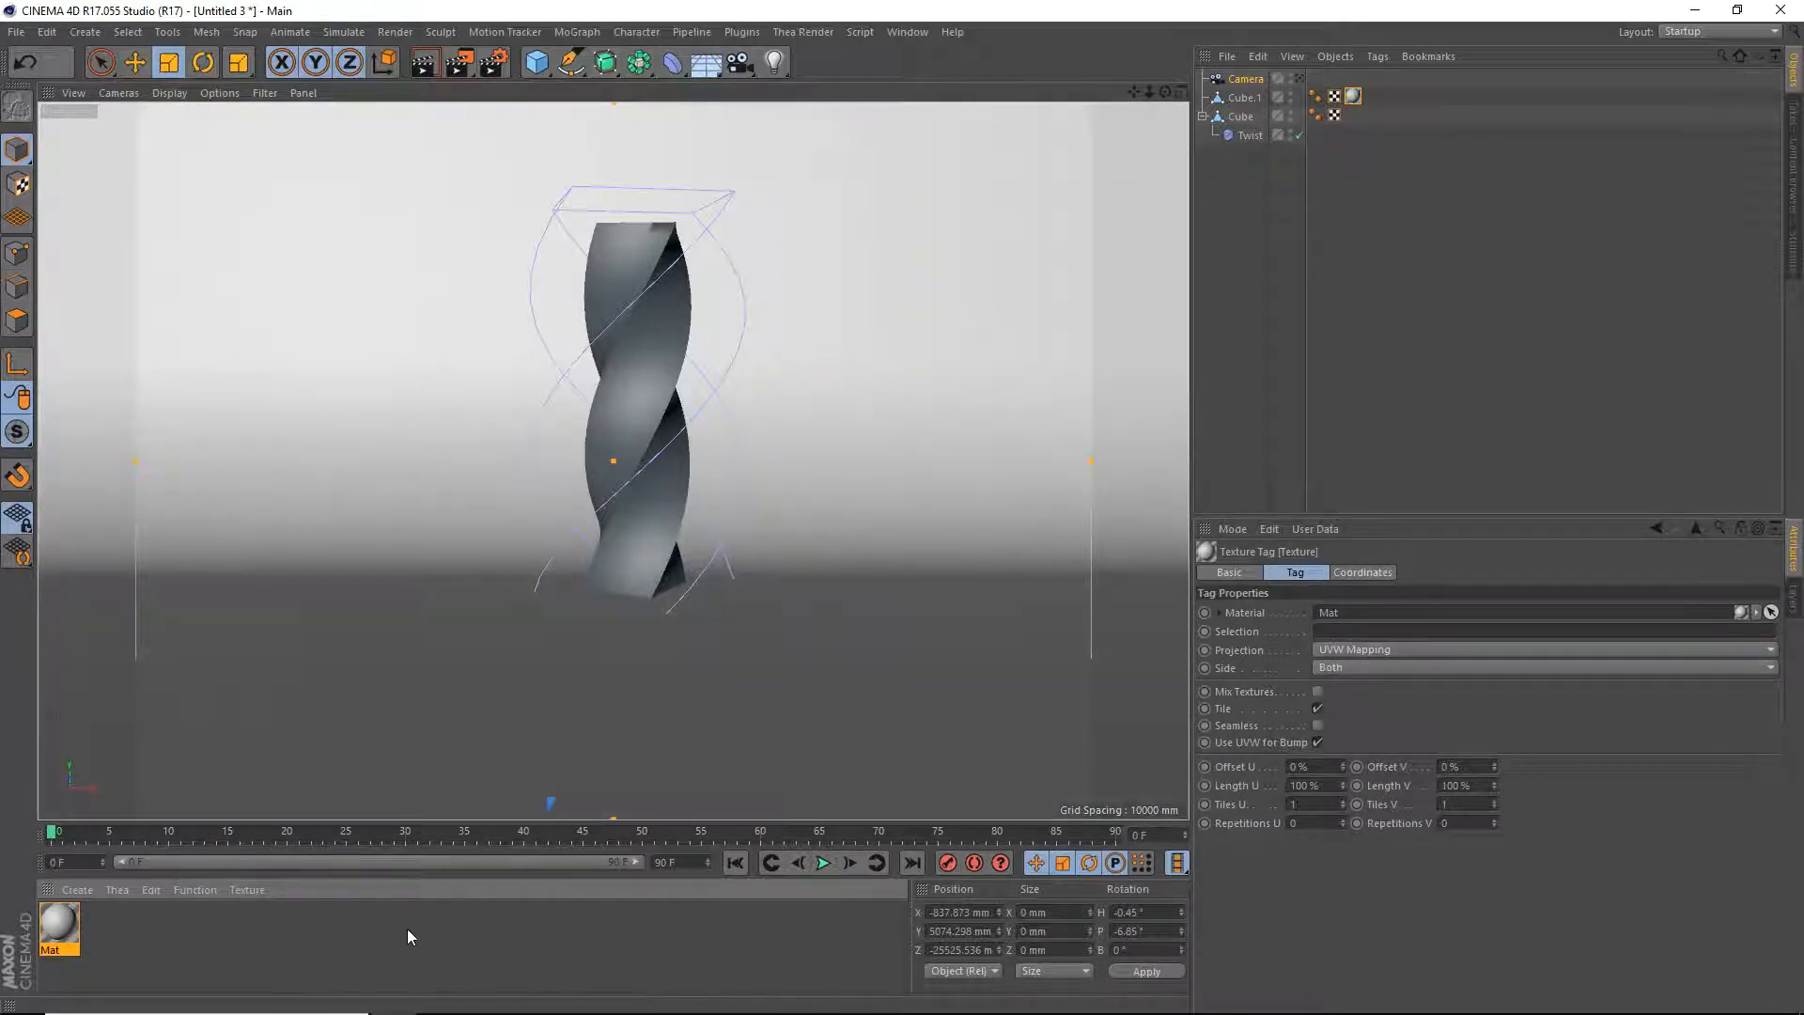
Create a second material with its Color channel off and Transparency on, and set the refraction to 1.8.
{"action": "double_click", "coordinate": [207, 932]}
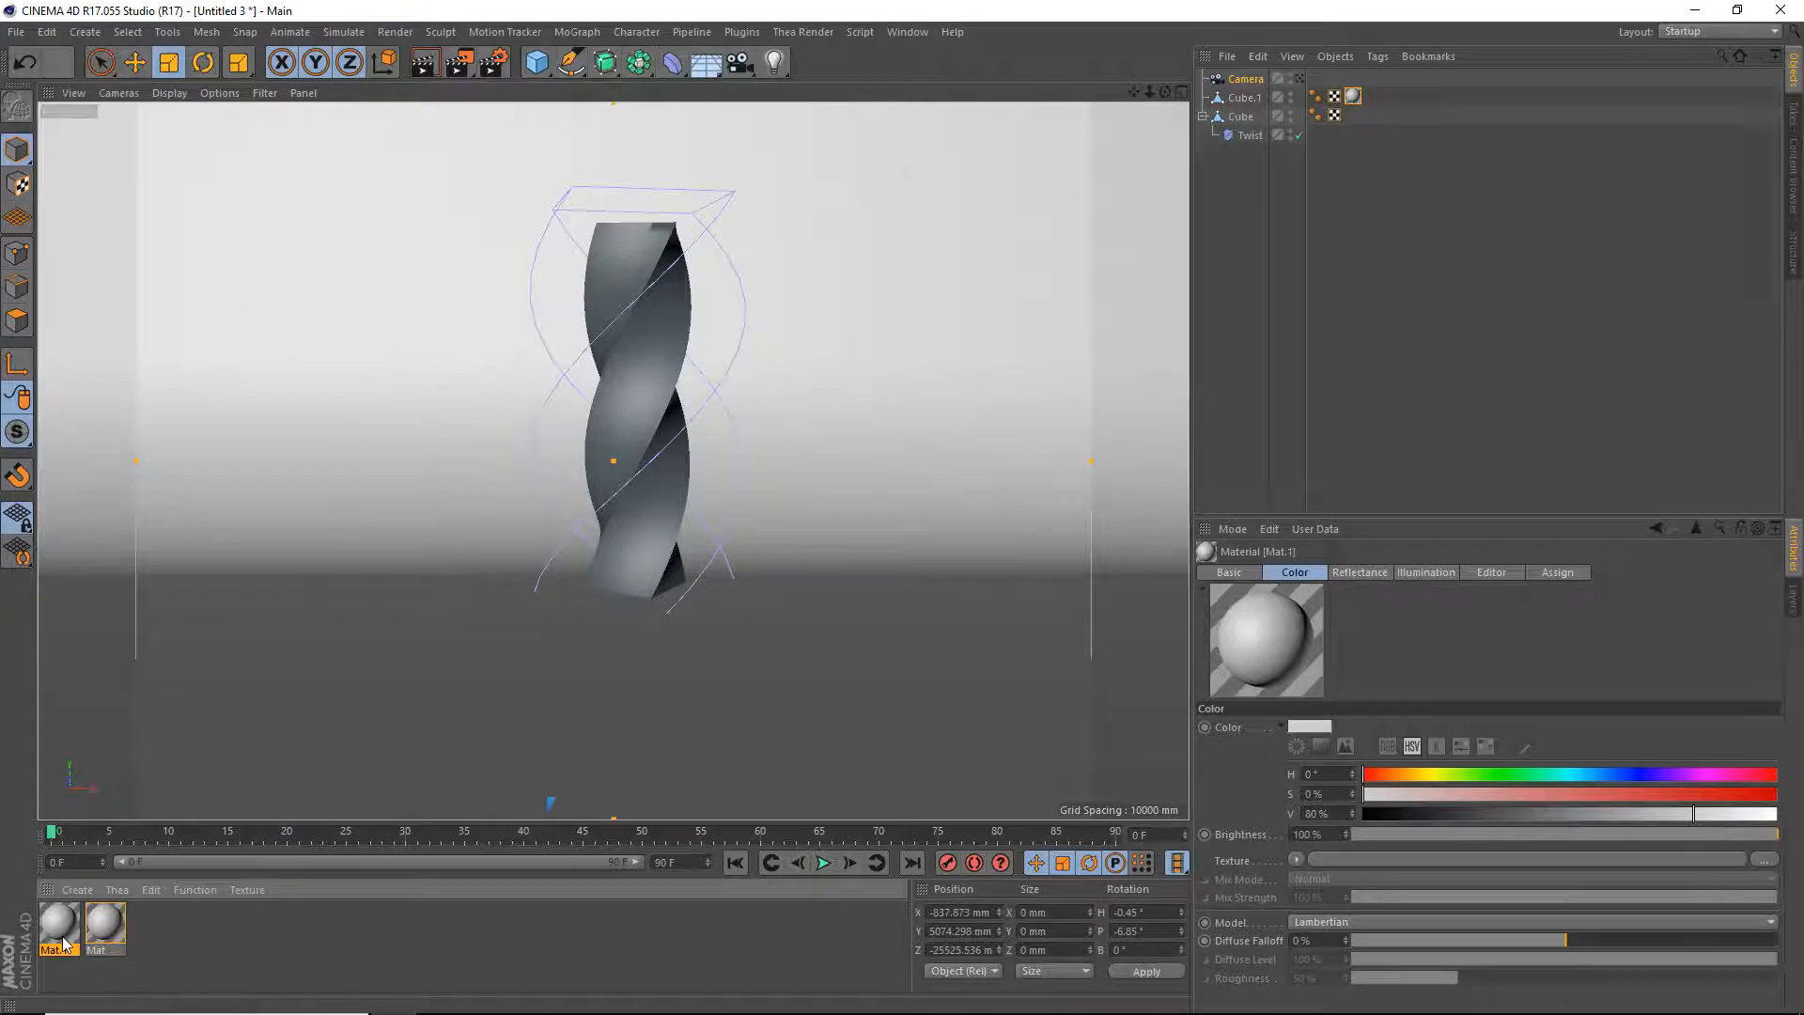
{"action": "double_click", "coordinate": [67, 949]}
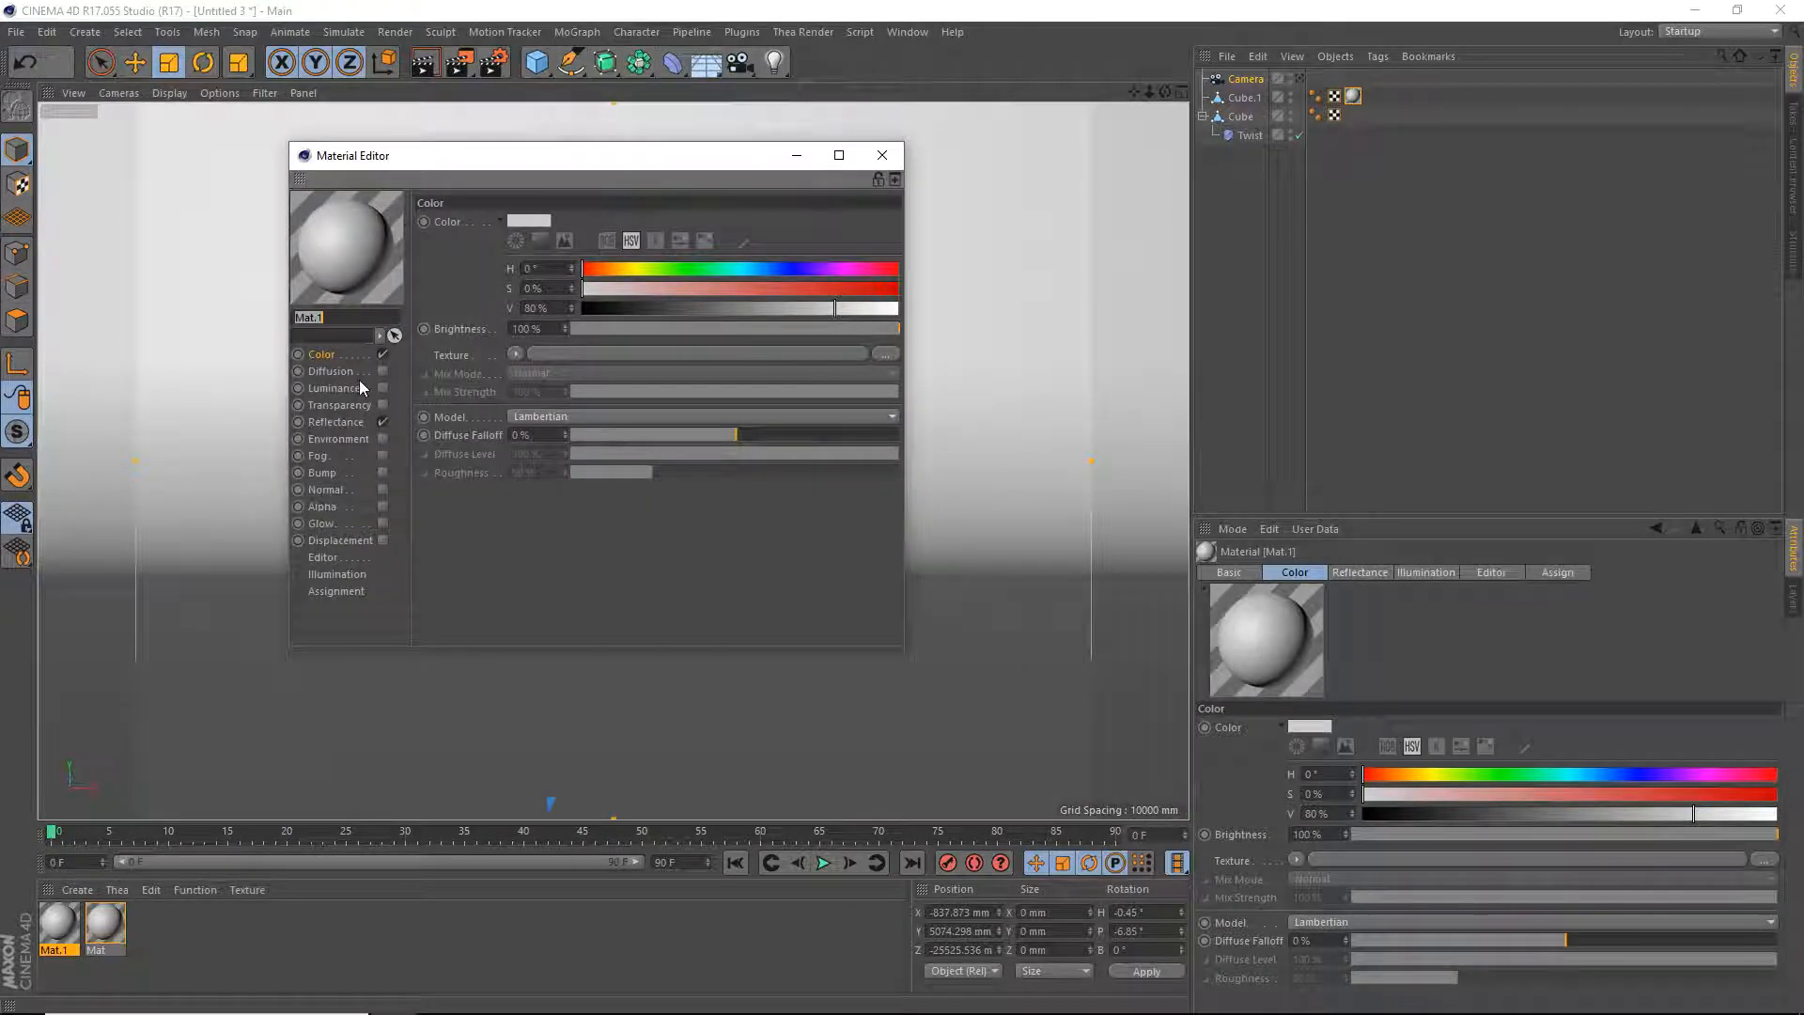
{"action": "left_click", "coordinate": [382, 354]}
{"action": "left_click", "coordinate": [349, 404]}
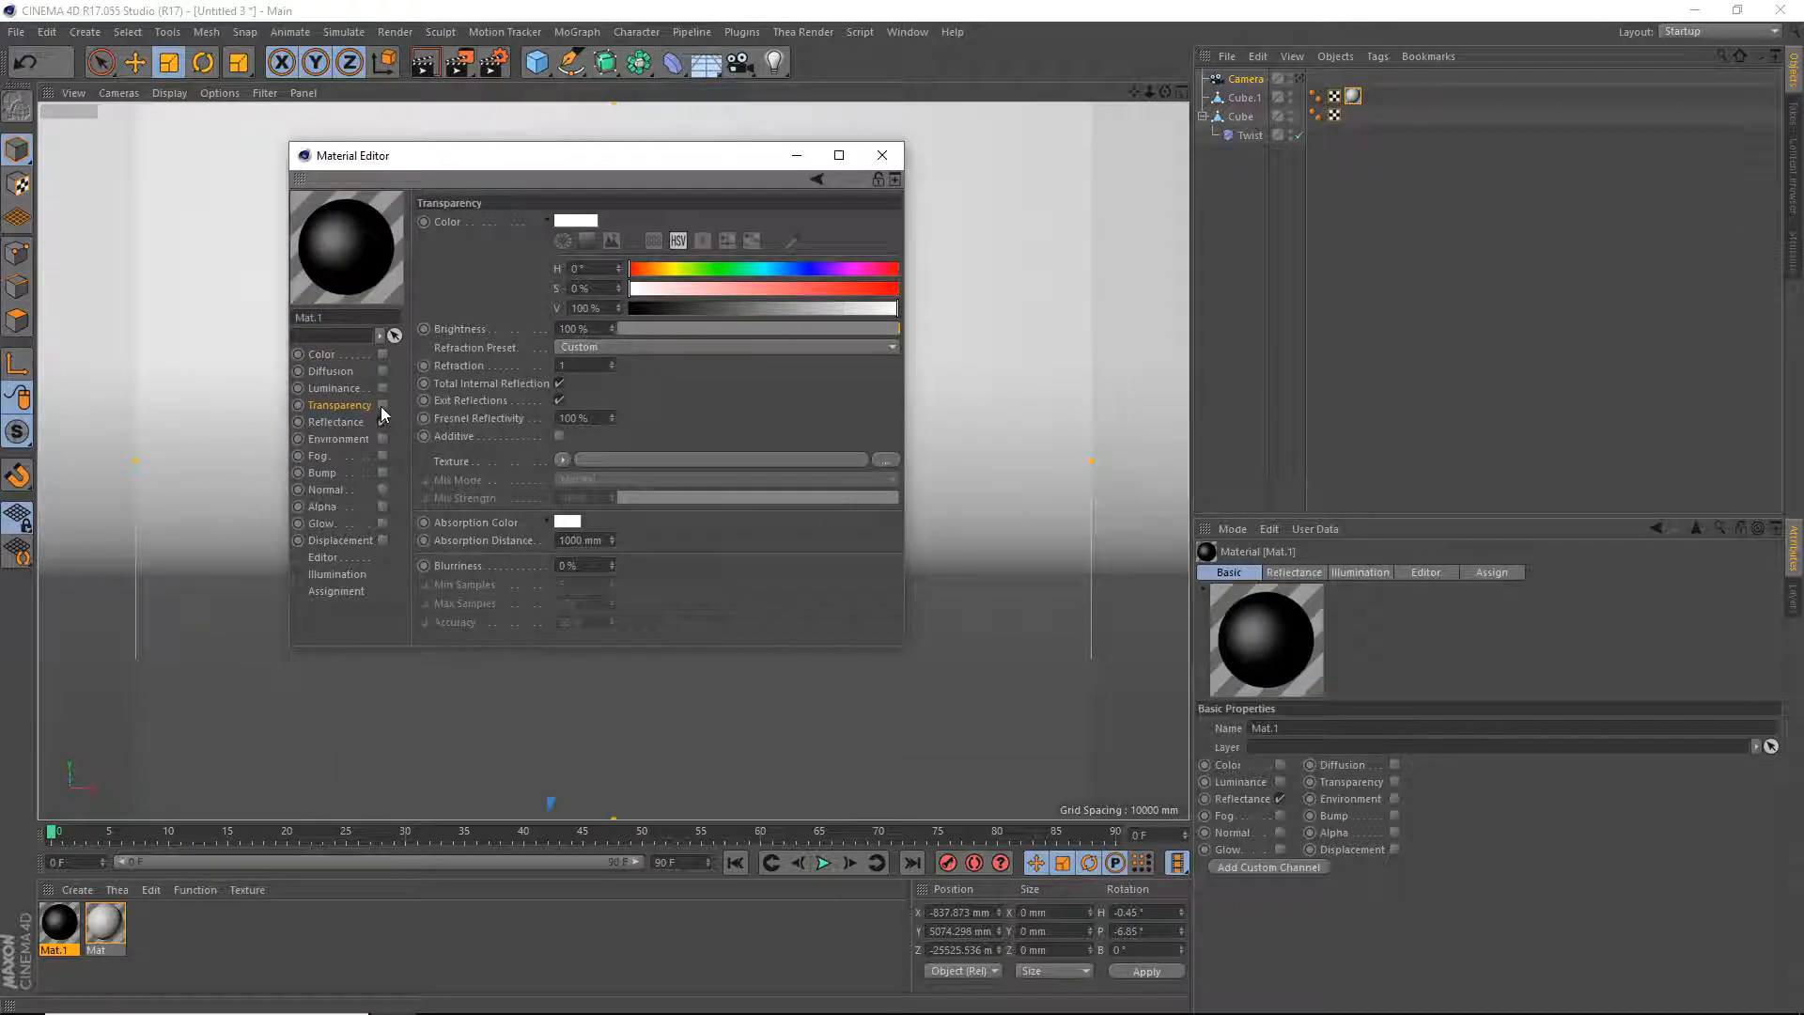
{"action": "left_click", "coordinate": [383, 404]}
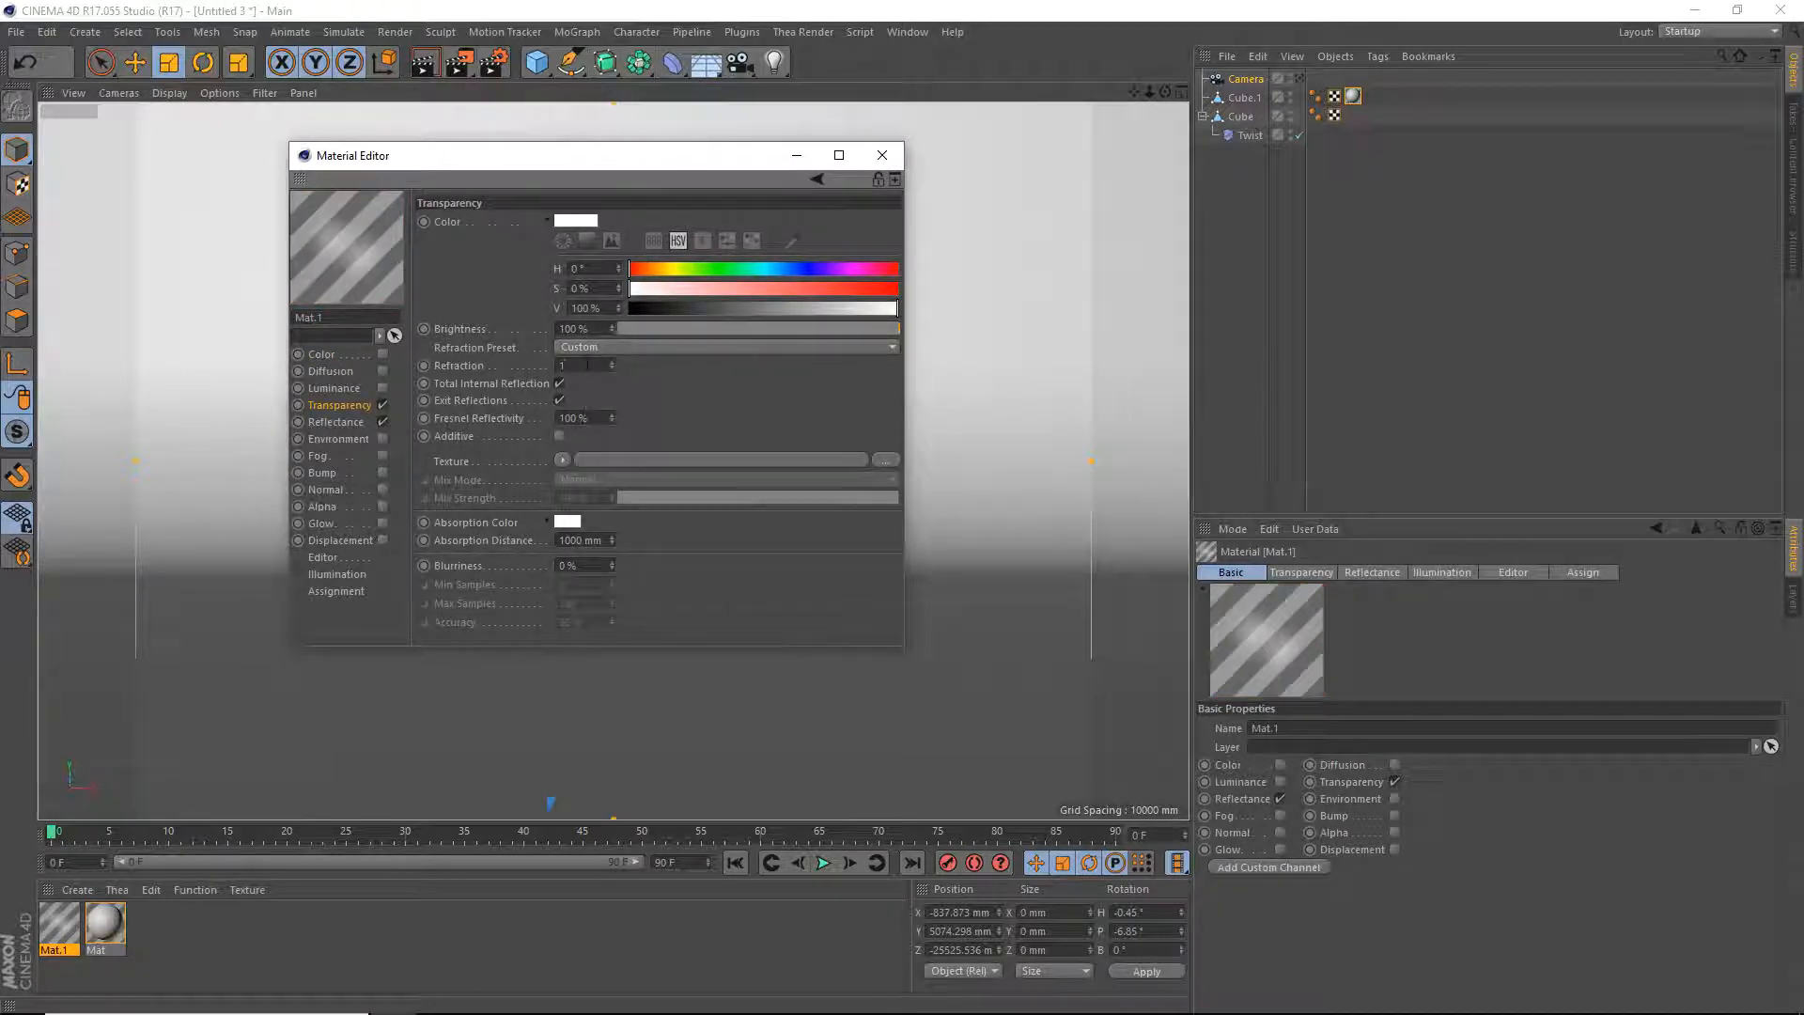
{"action": "key", "text": "Return"}
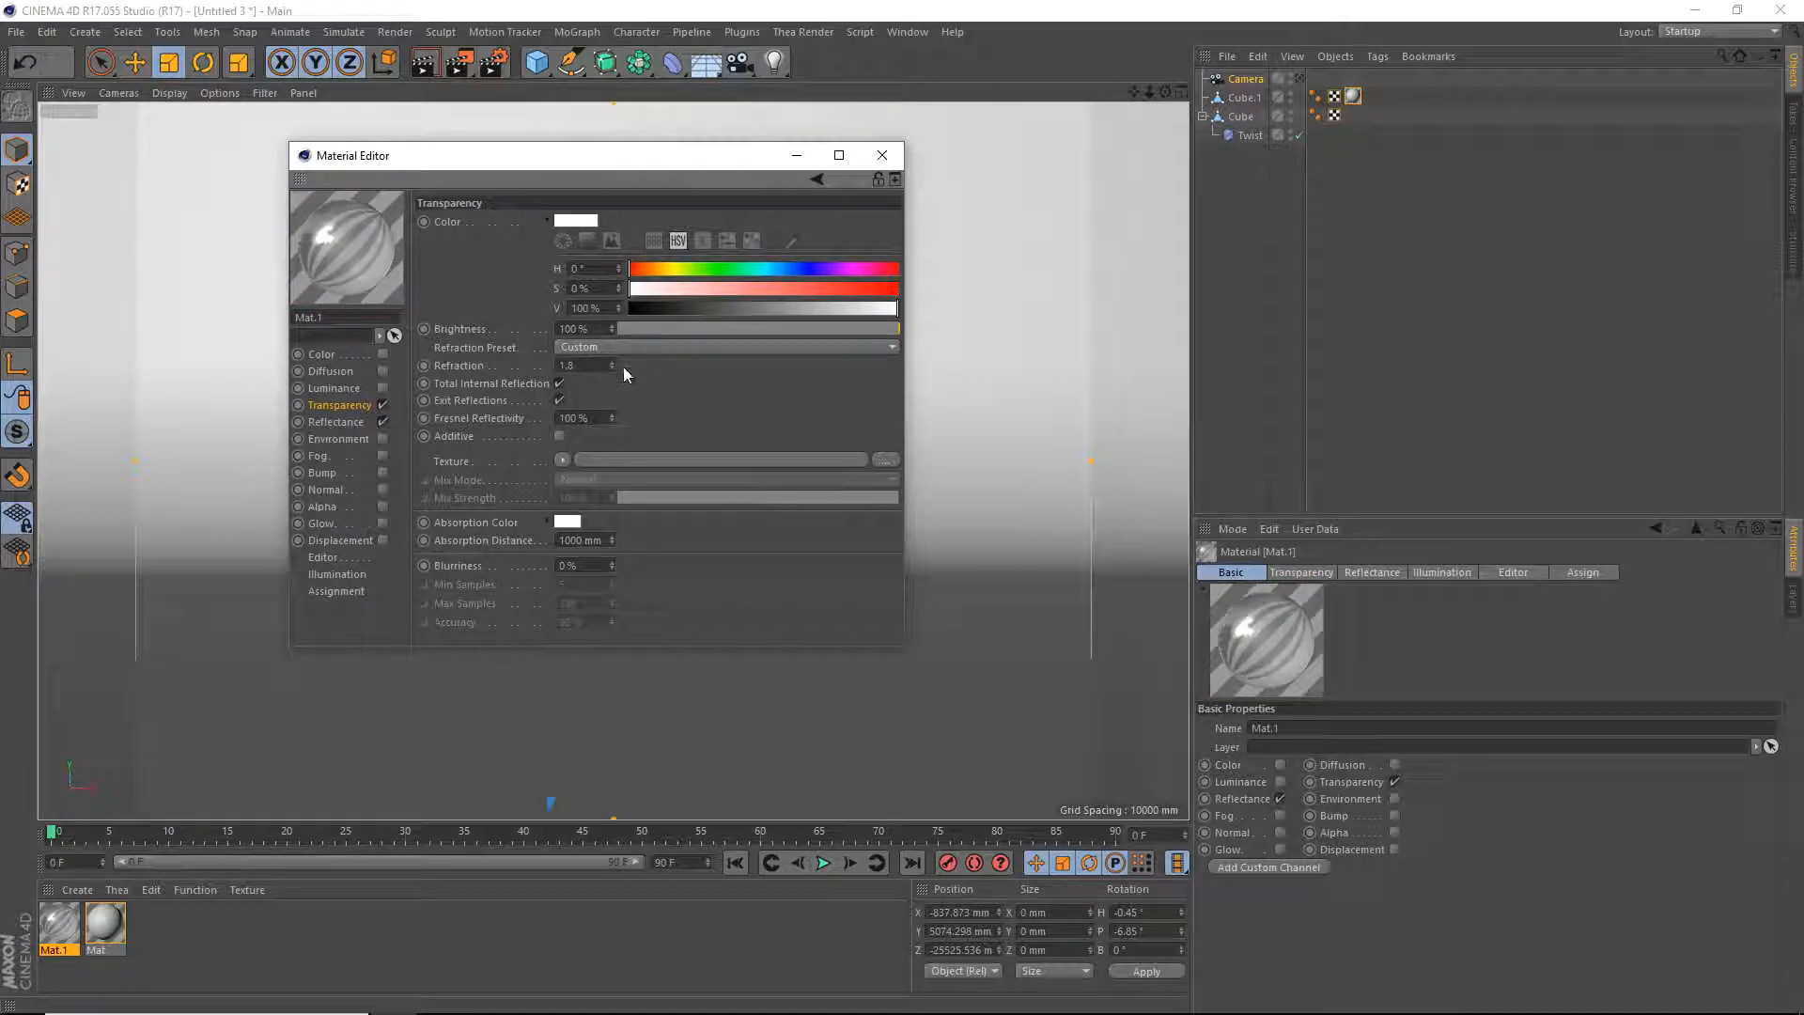
Set the new material's transparency colour to red with hue 0°, saturation 100% and value 83%.
{"action": "left_click", "coordinate": [647, 270]}
{"action": "left_click_drag", "start_coordinate": [752, 292], "coordinate": [814, 287]}
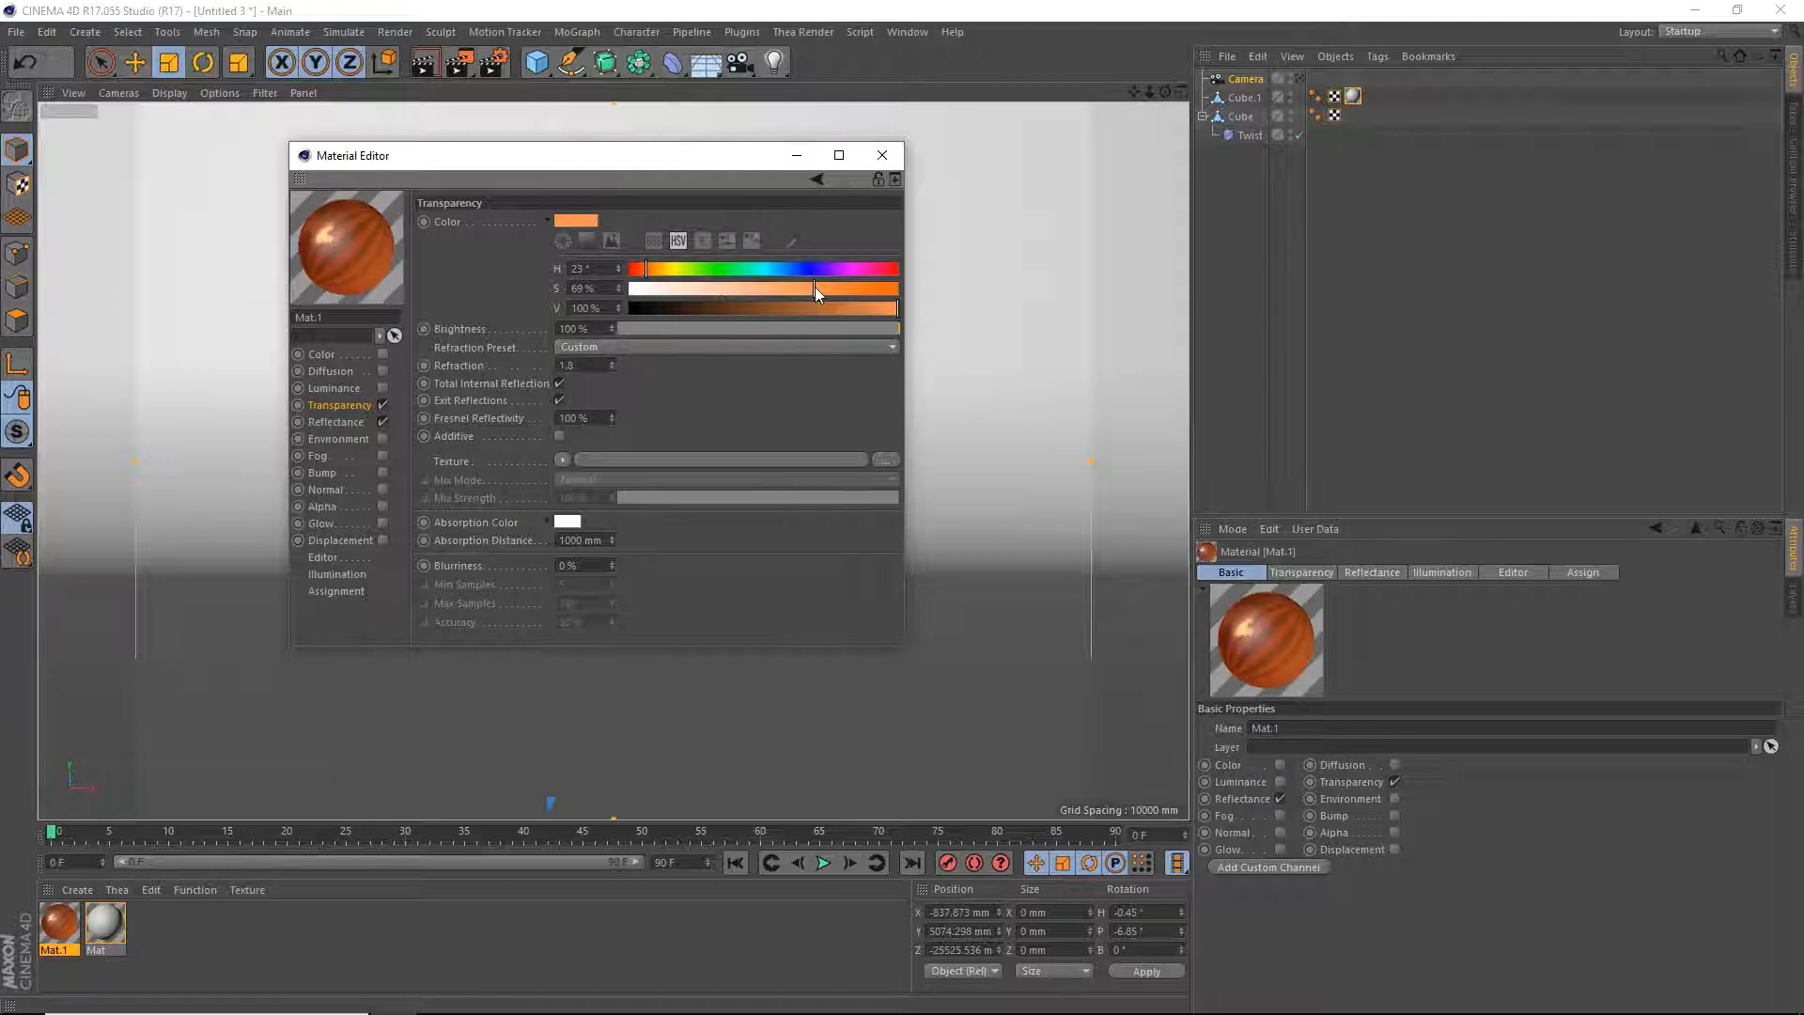
{"action": "left_click", "coordinate": [669, 290]}
{"action": "mouse_move", "coordinate": [650, 273]}
{"action": "left_mouse_down"}
{"action": "mouse_move", "coordinate": [628, 272]}
{"action": "mouse_move", "coordinate": [748, 285]}
{"action": "left_mouse_up"}
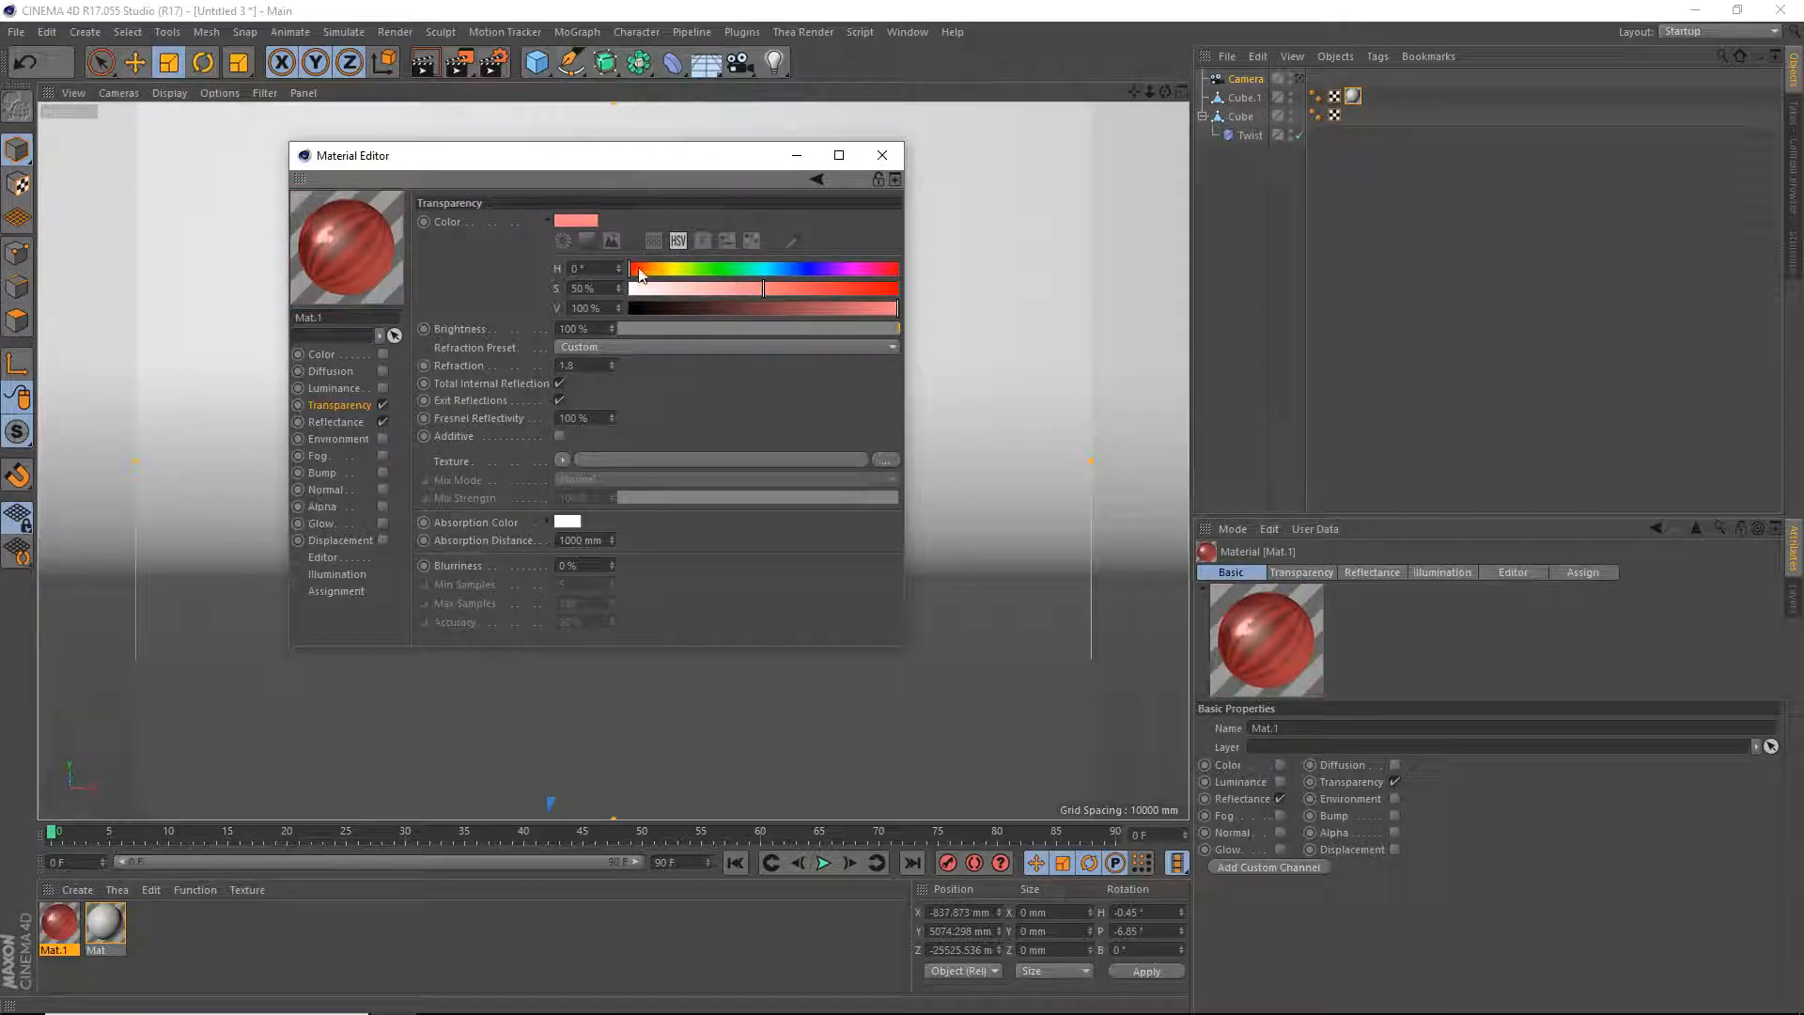
{"action": "left_click_drag", "start_coordinate": [799, 295], "coordinate": [856, 310]}
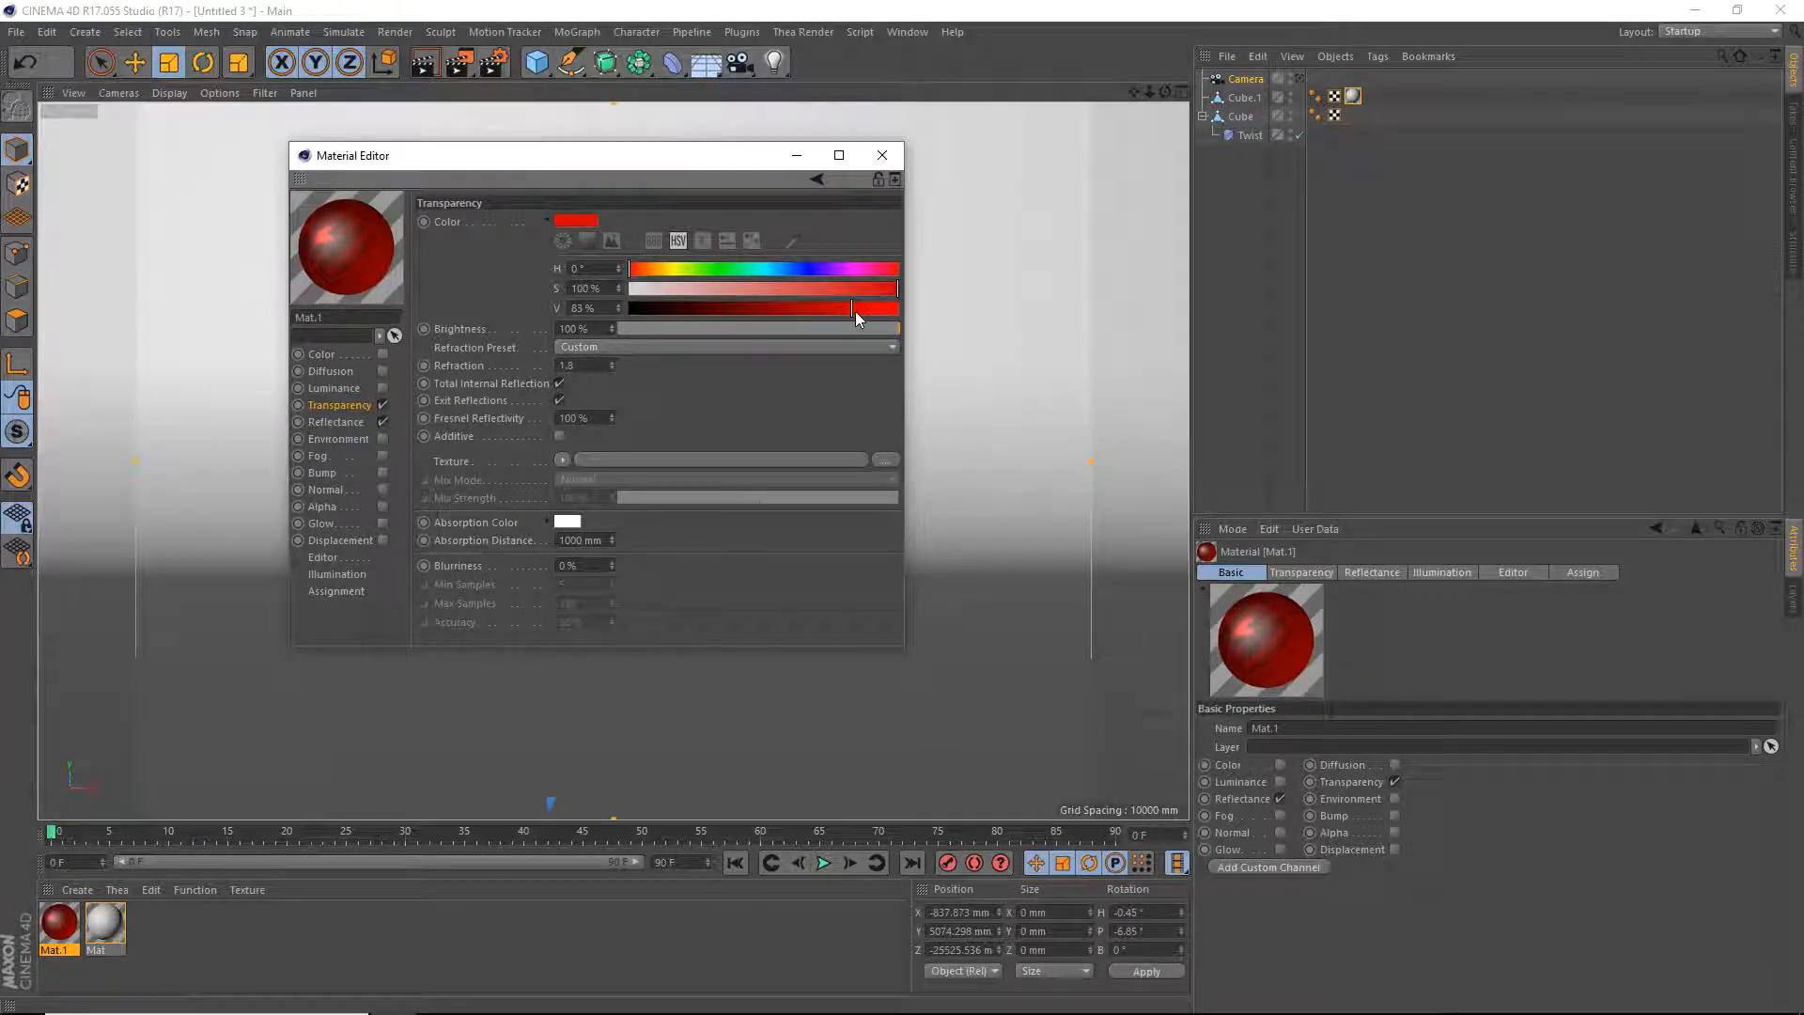
Set the material's default specular width to 12% and strength to 90%, and switch its preview to Sphere (Soft Shadow).
{"action": "left_click", "coordinate": [352, 423]}
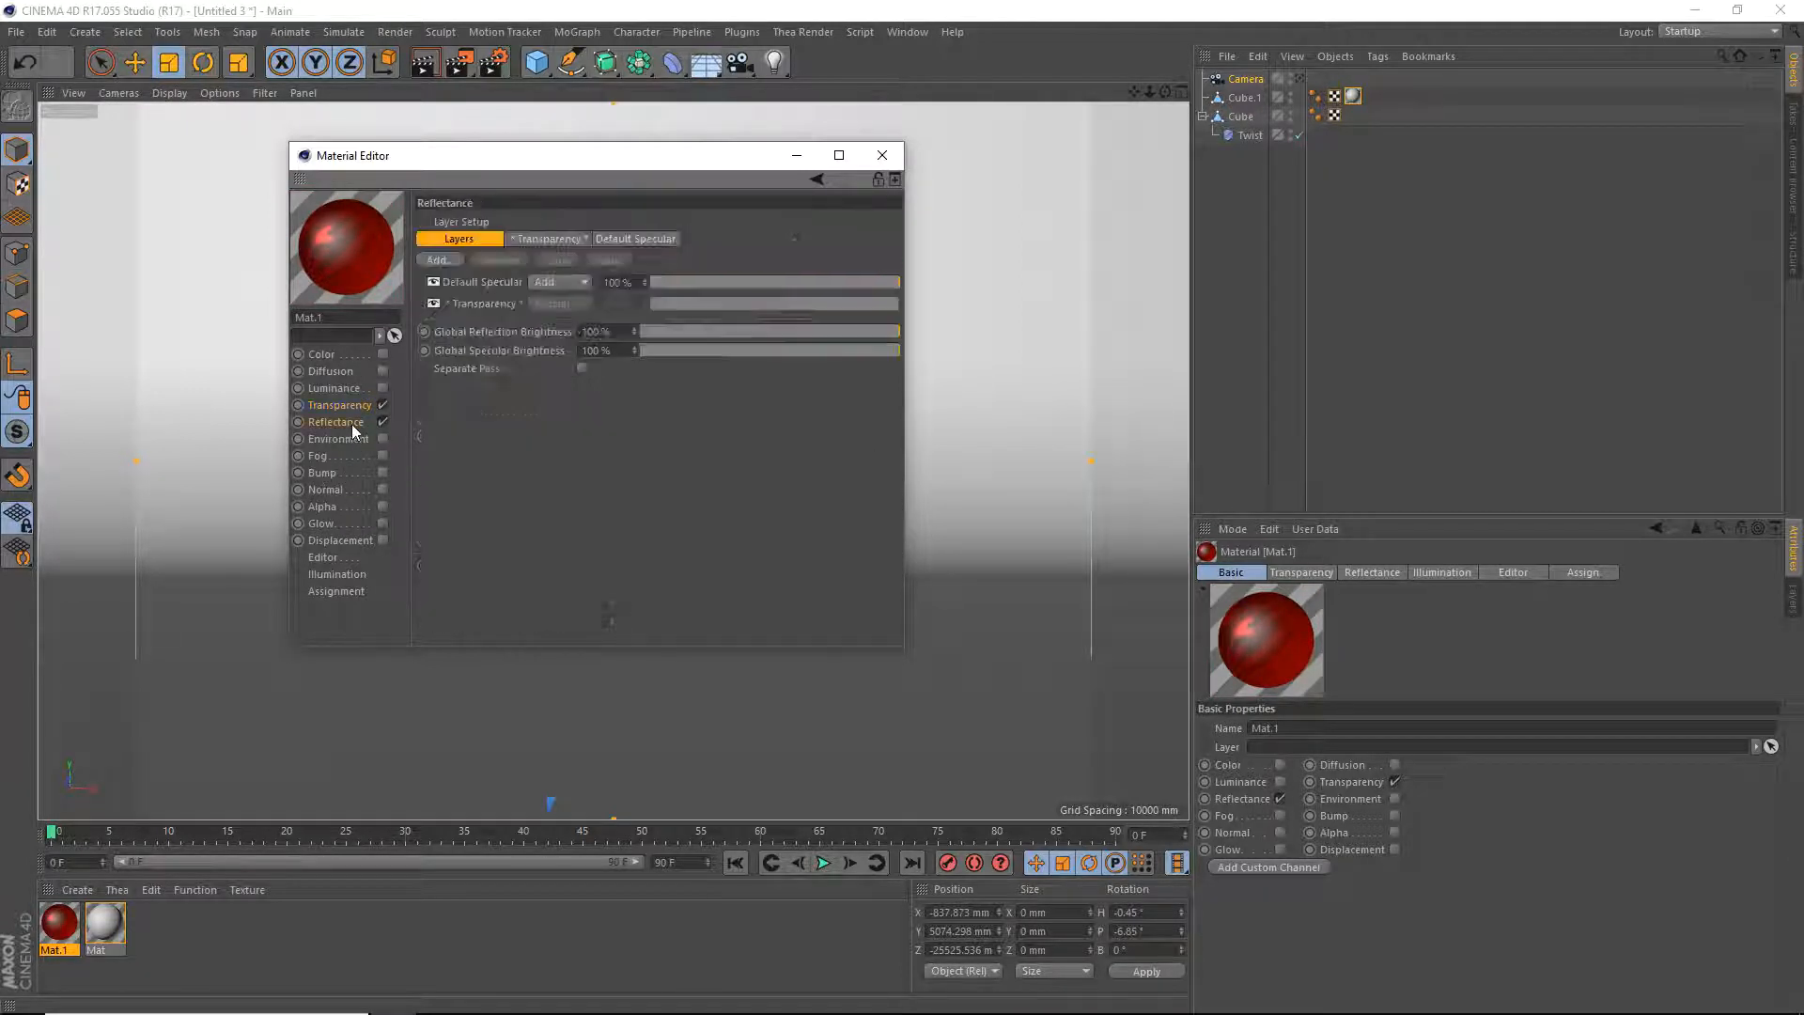
{"action": "left_click", "coordinate": [631, 239]}
{"action": "left_click_drag", "start_coordinate": [620, 400], "coordinate": [634, 408]}
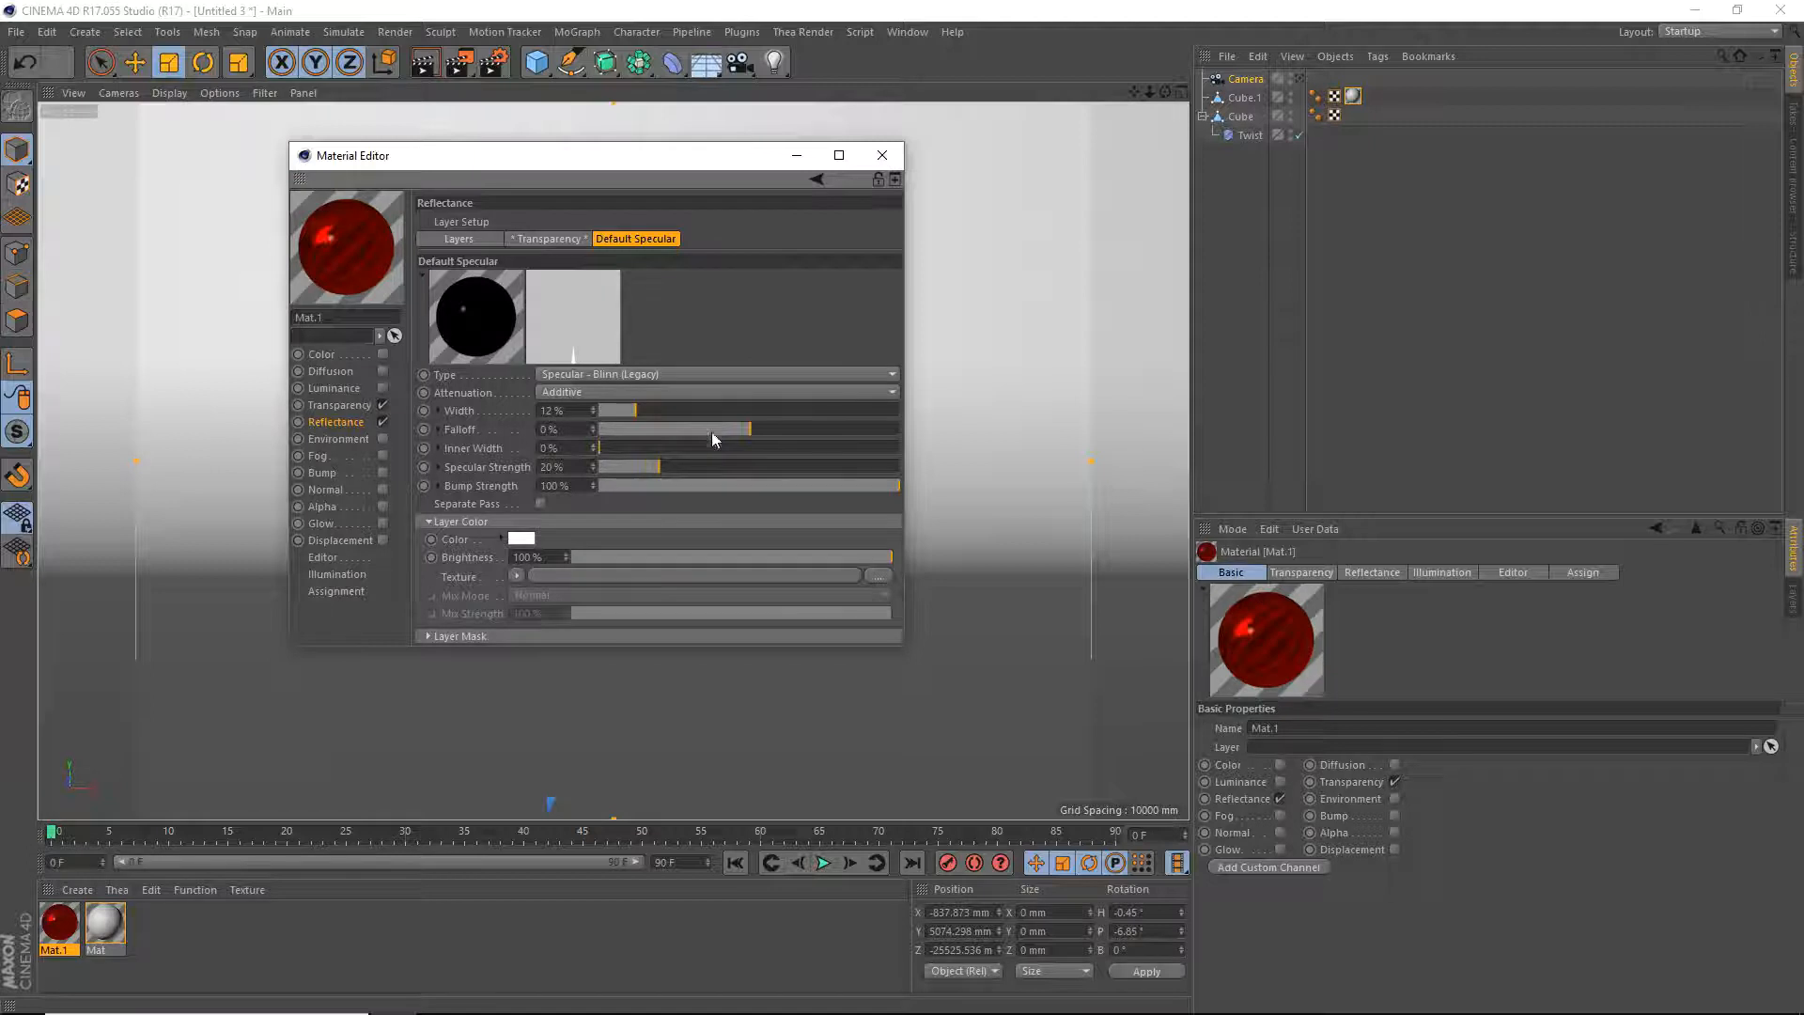
{"action": "left_click_drag", "start_coordinate": [693, 467], "coordinate": [871, 460]}
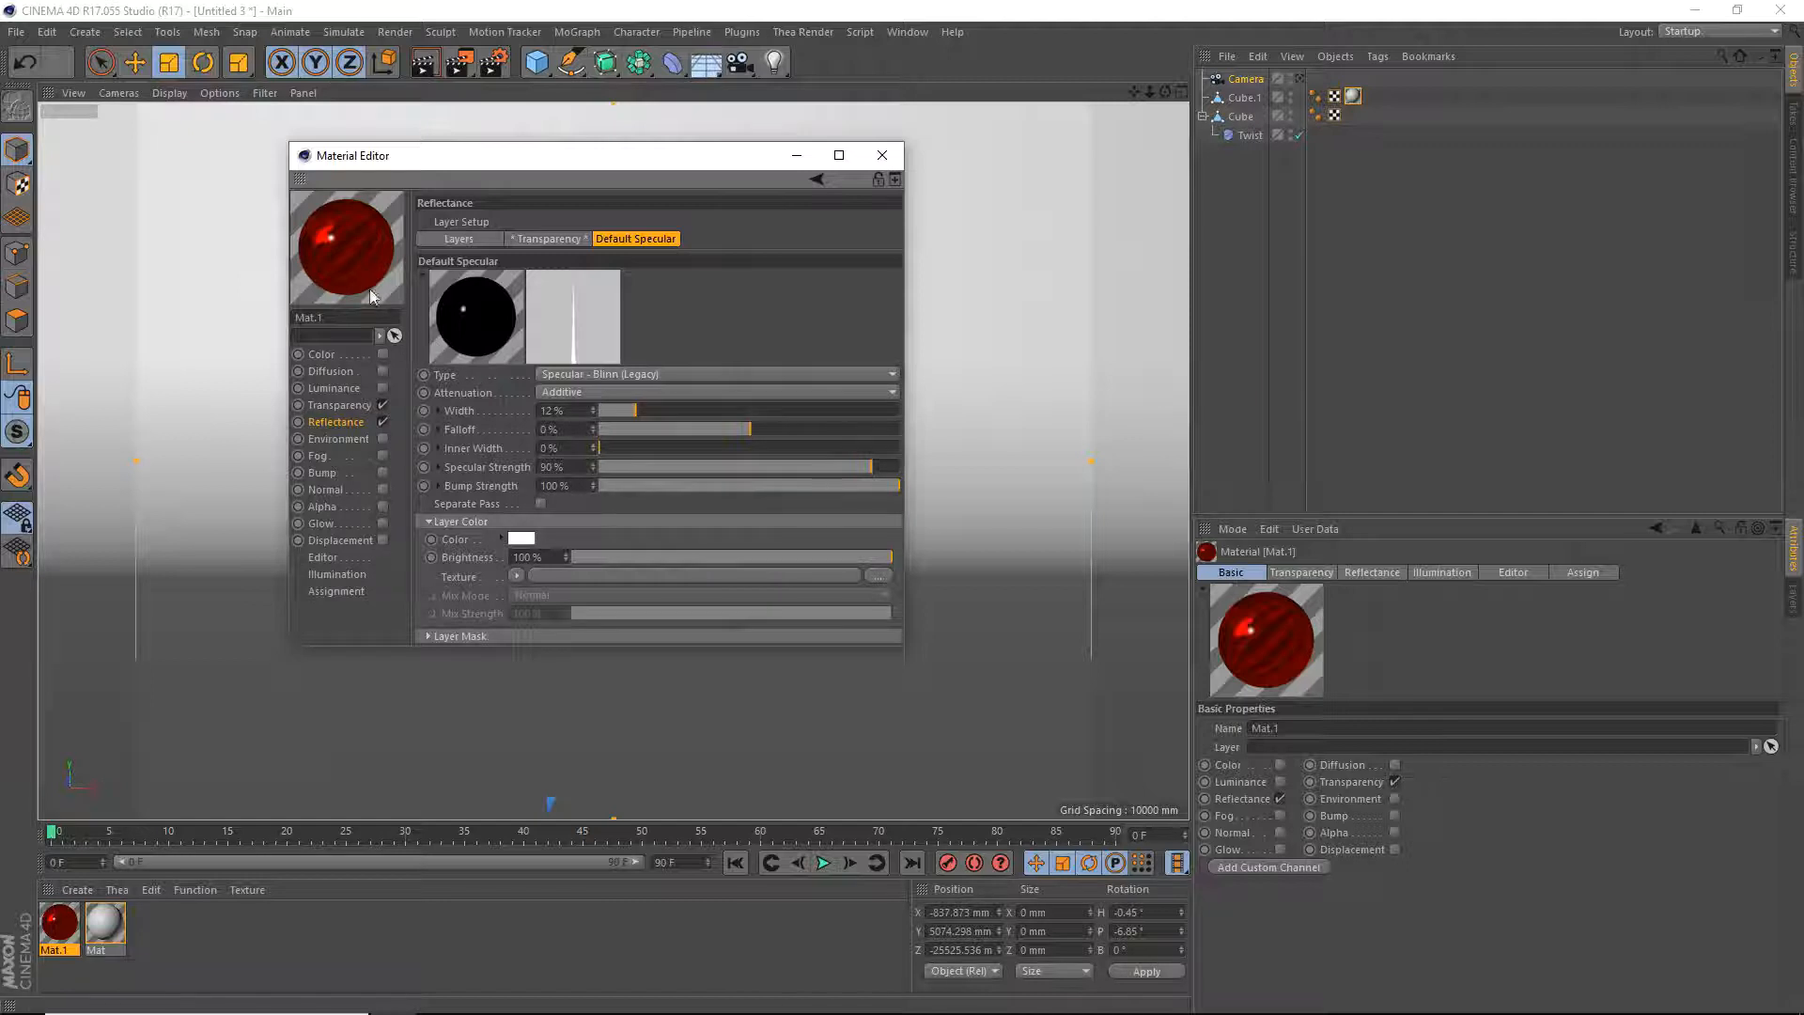
{"action": "right_click", "coordinate": [354, 256]}
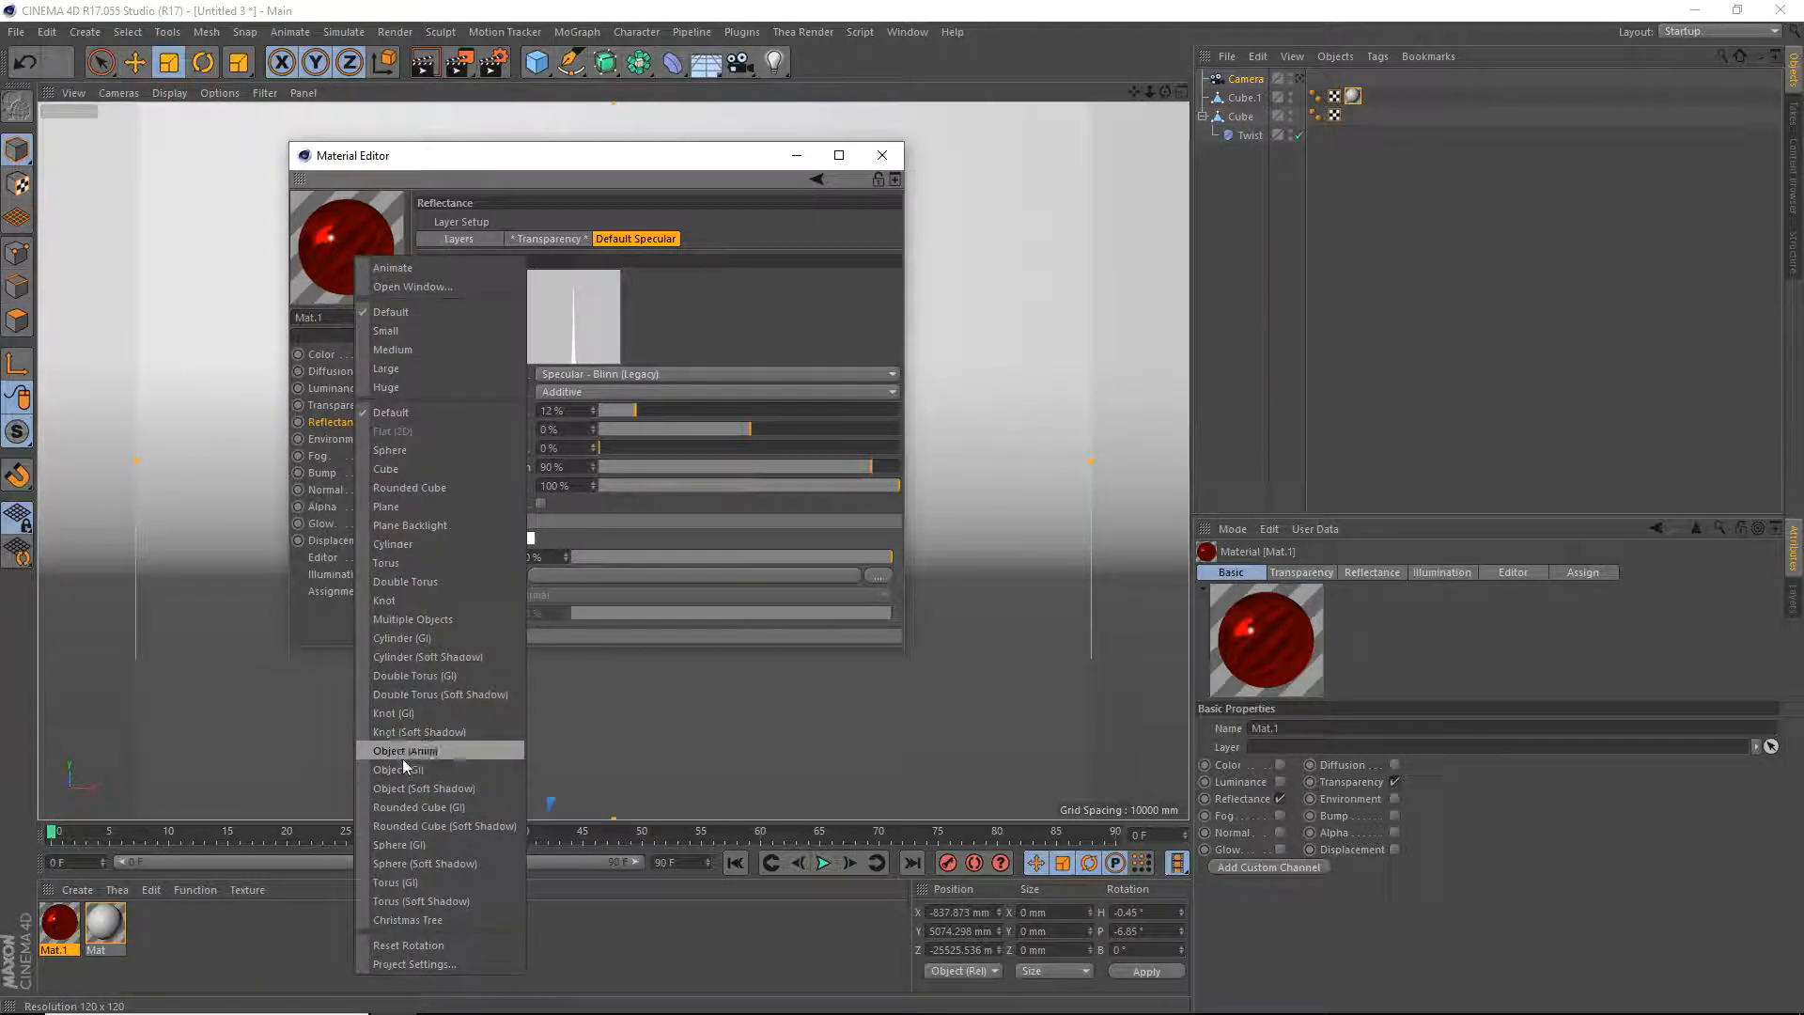
{"action": "left_click", "coordinate": [414, 862]}
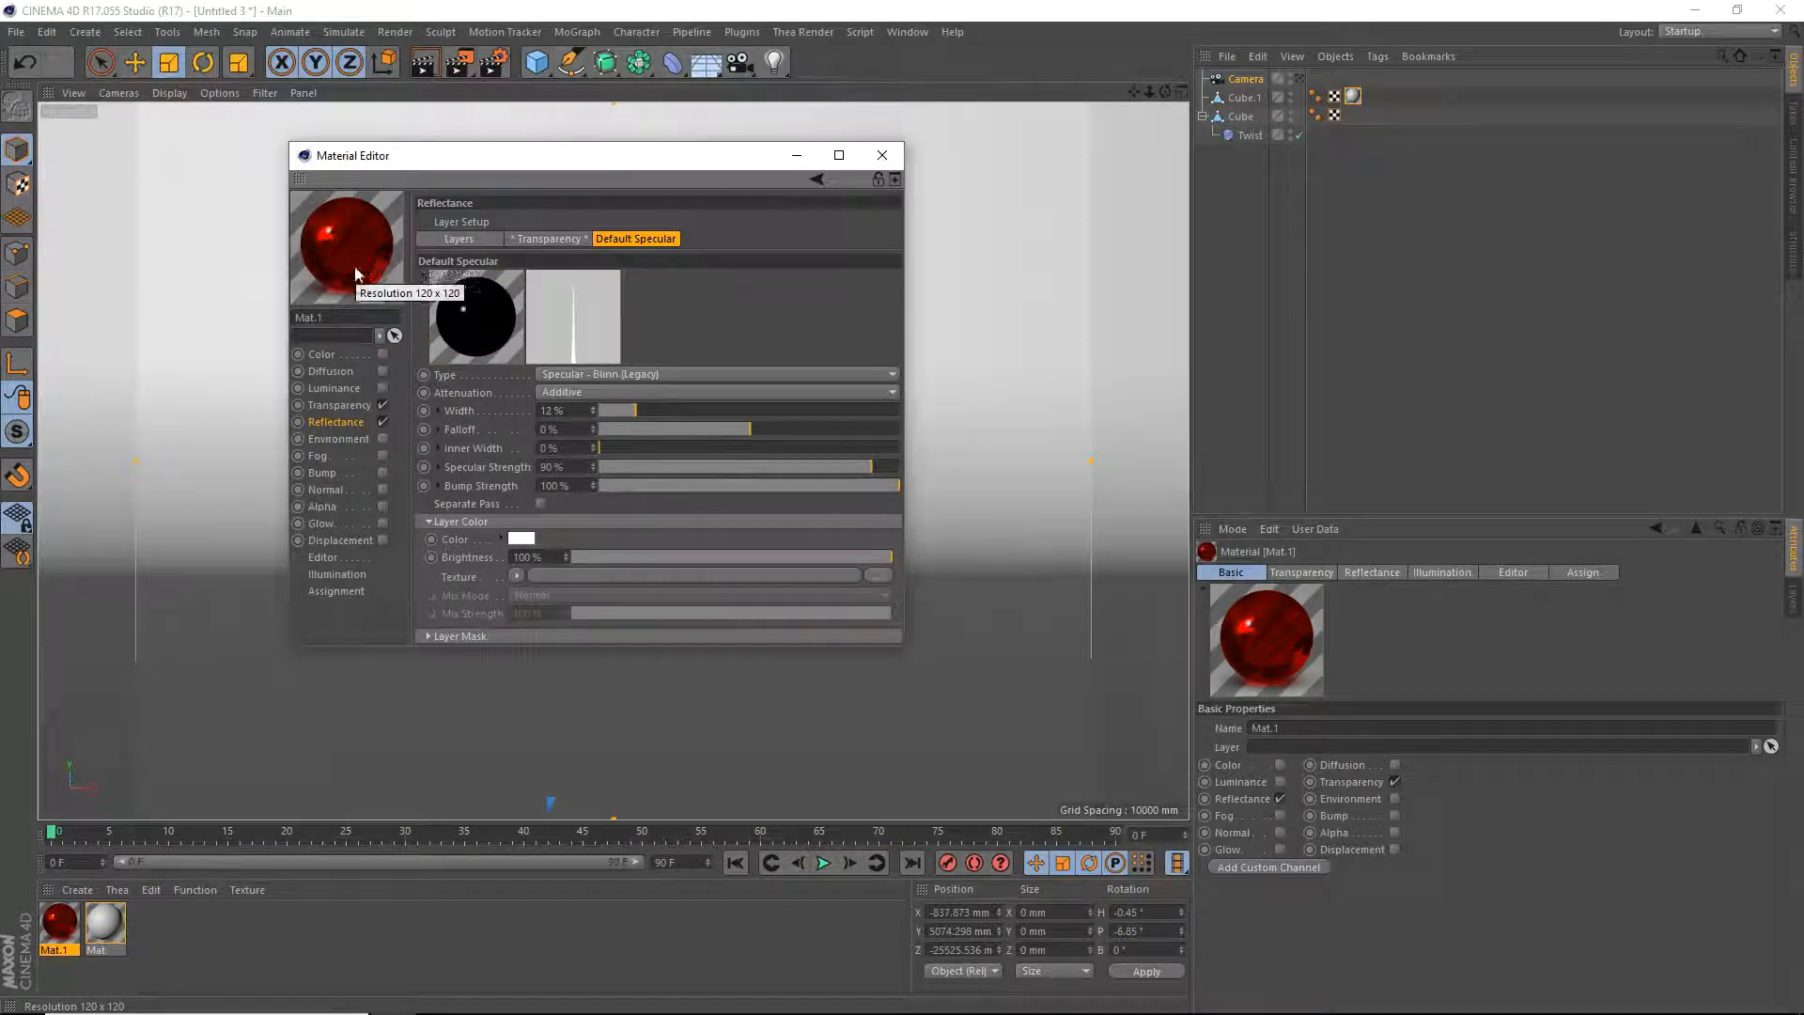
Set the transparency colour's saturation to 84% and its value to 91%.
{"action": "left_click", "coordinate": [330, 404]}
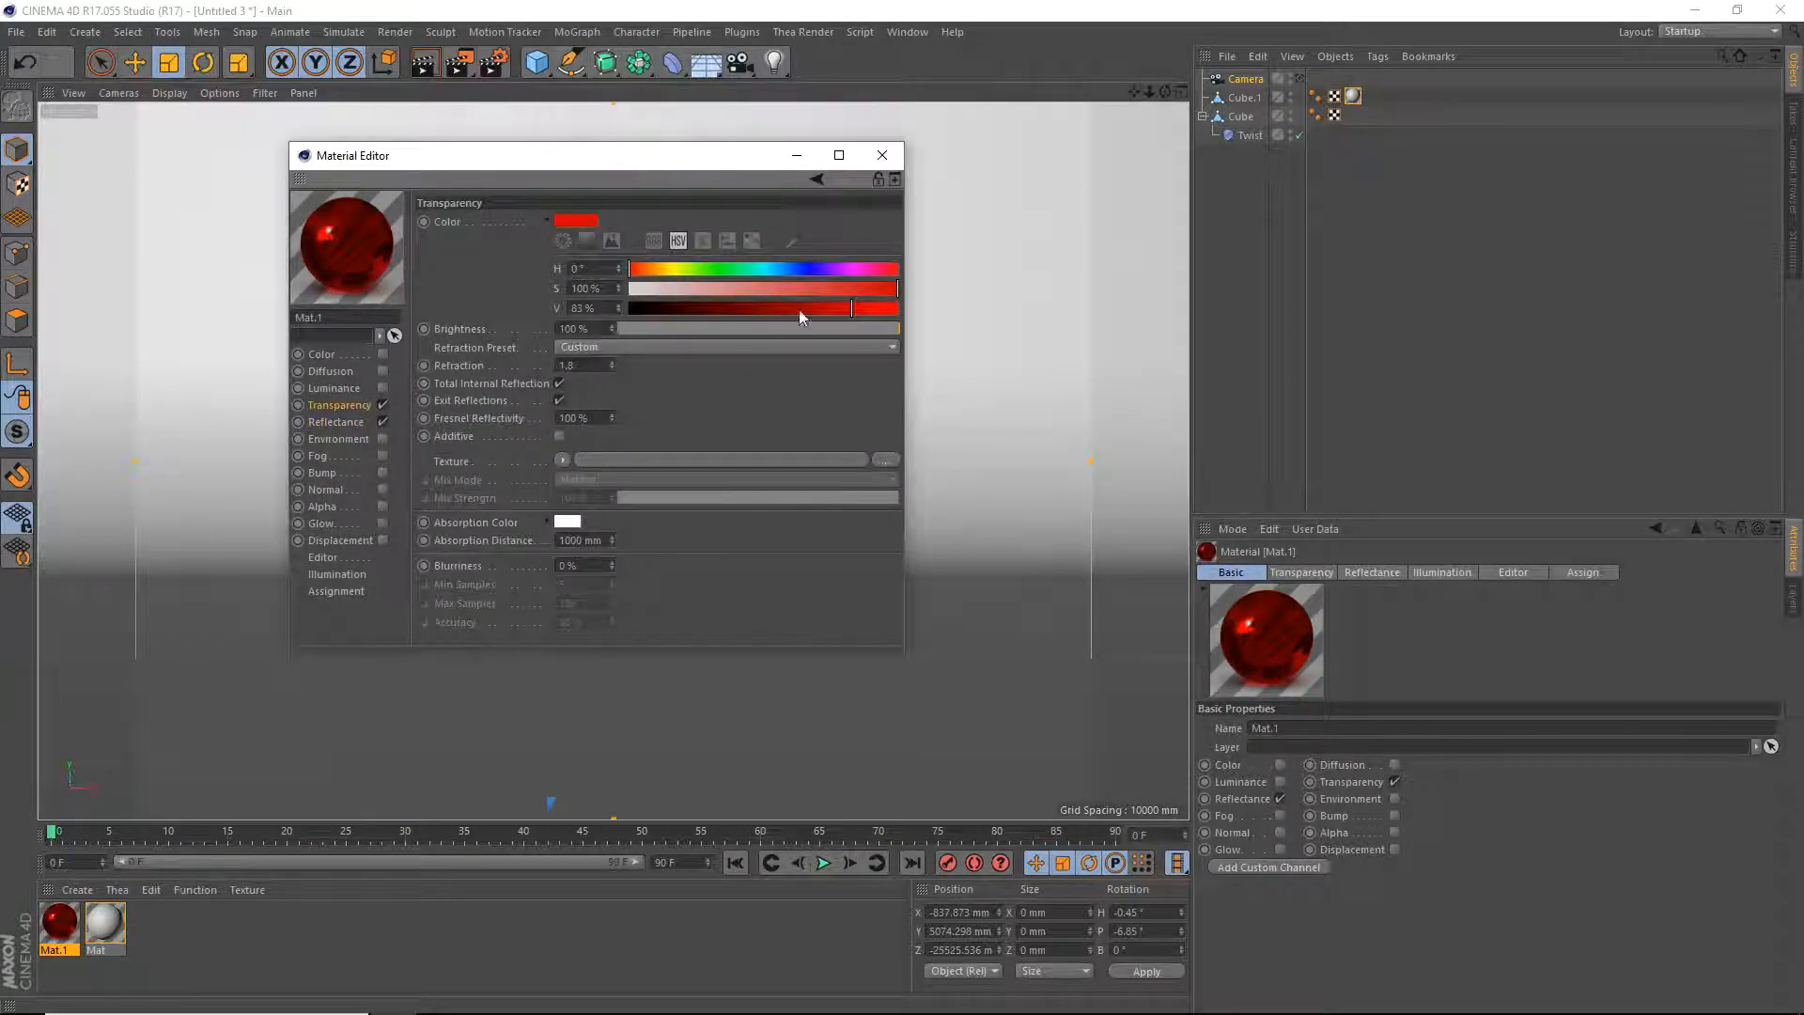
{"action": "left_click", "coordinate": [854, 289]}
{"action": "left_click", "coordinate": [828, 308]}
{"action": "left_click_drag", "start_coordinate": [802, 313], "coordinate": [877, 311]}
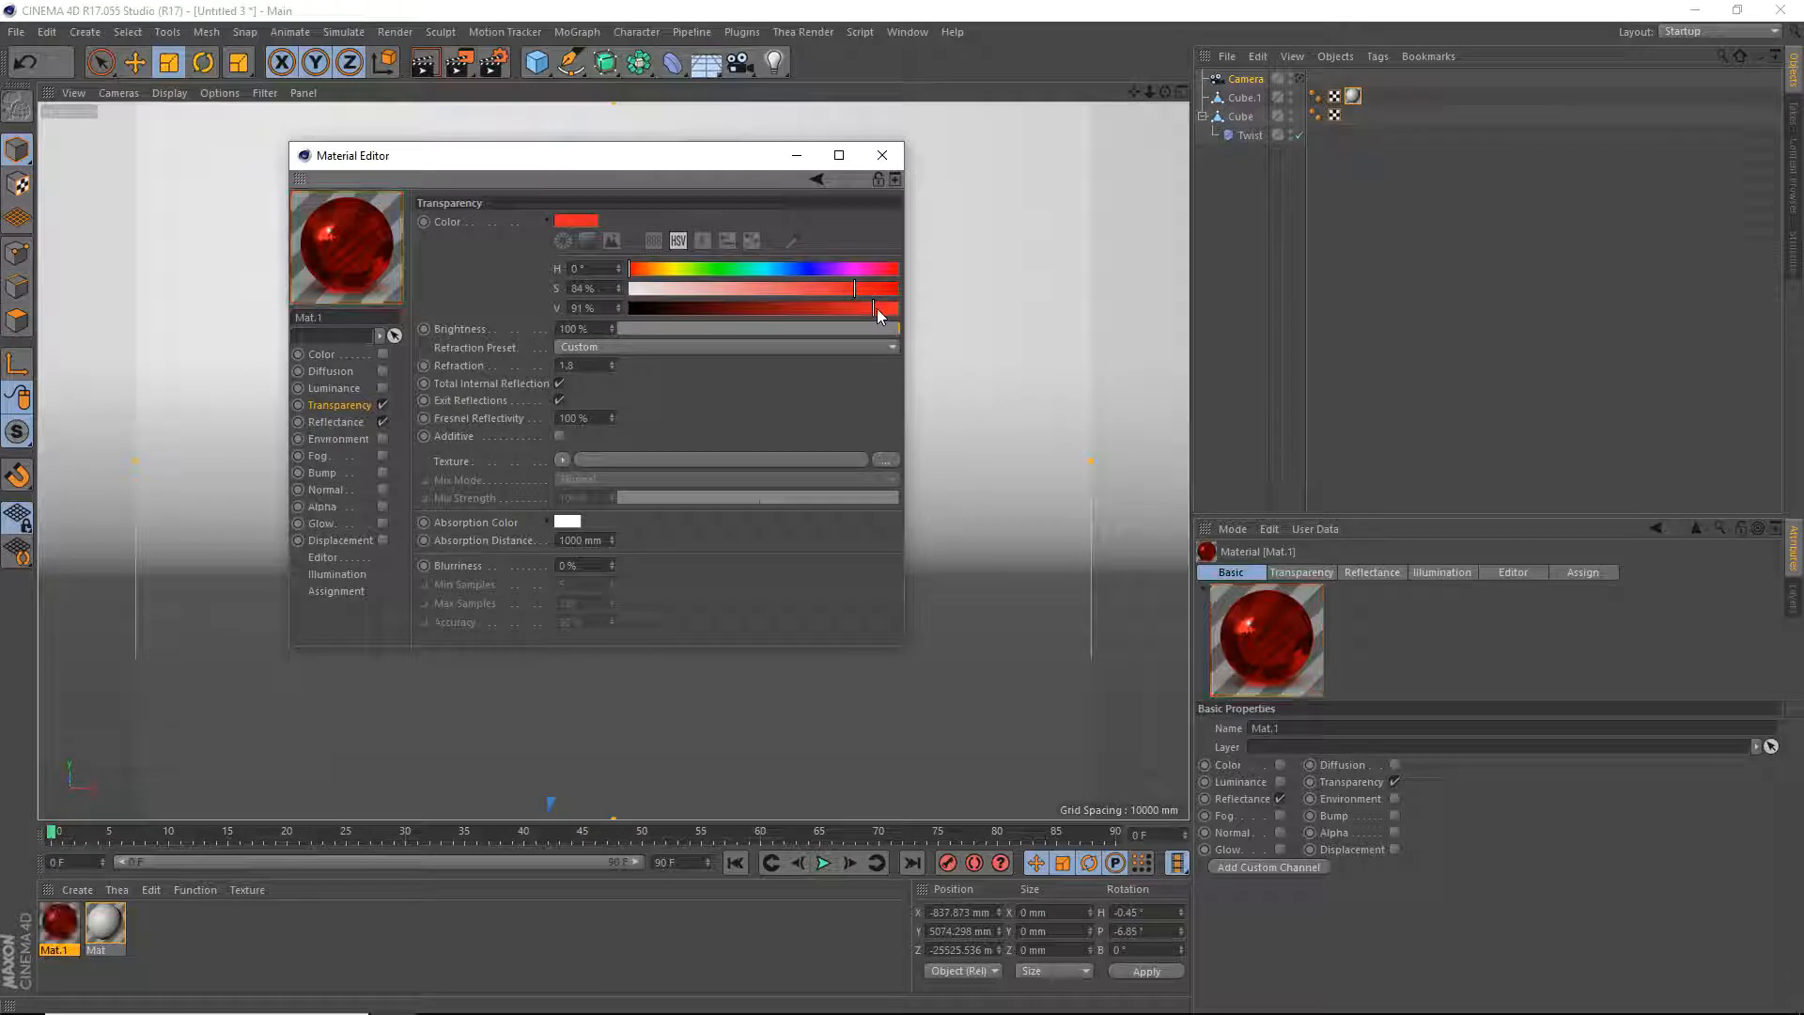
Try green, blue and yellow hues for the transparency colour and return it to red at hue 0°.
{"action": "left_click", "coordinate": [722, 269]}
{"action": "left_click", "coordinate": [802, 269]}
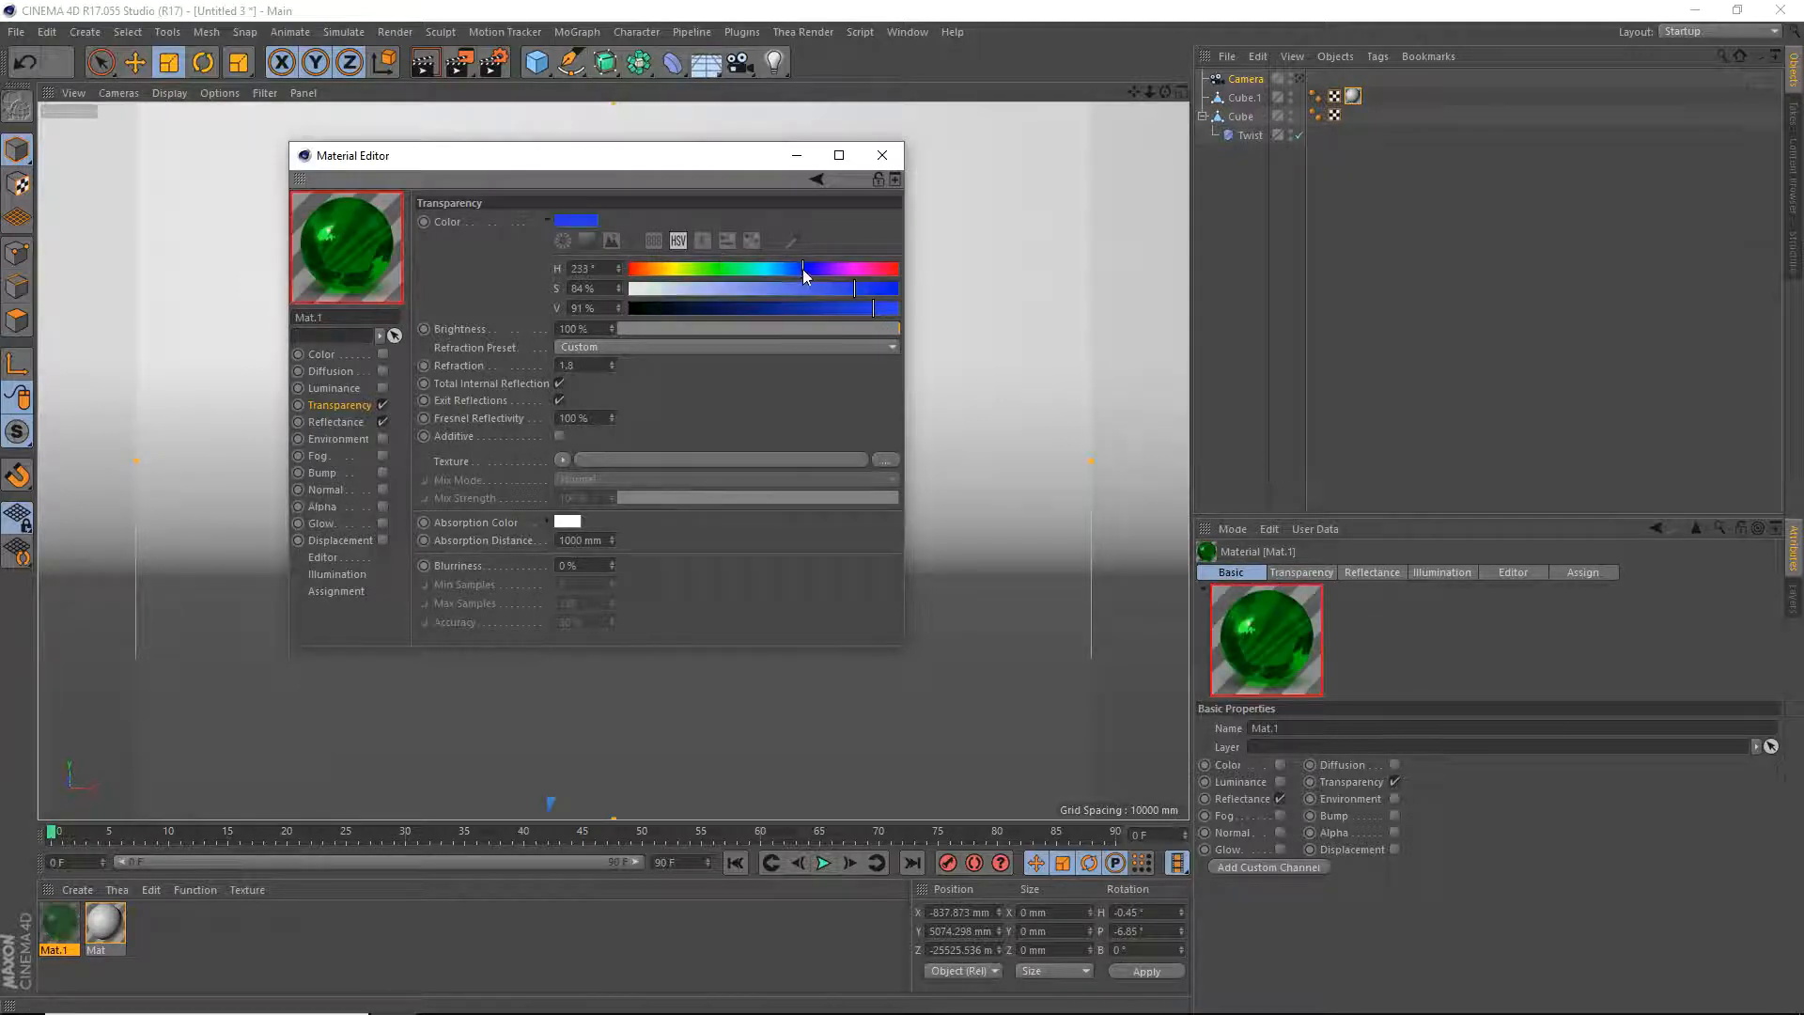
{"action": "left_click", "coordinate": [868, 268]}
{"action": "left_click", "coordinate": [743, 270]}
{"action": "left_click", "coordinate": [674, 269]}
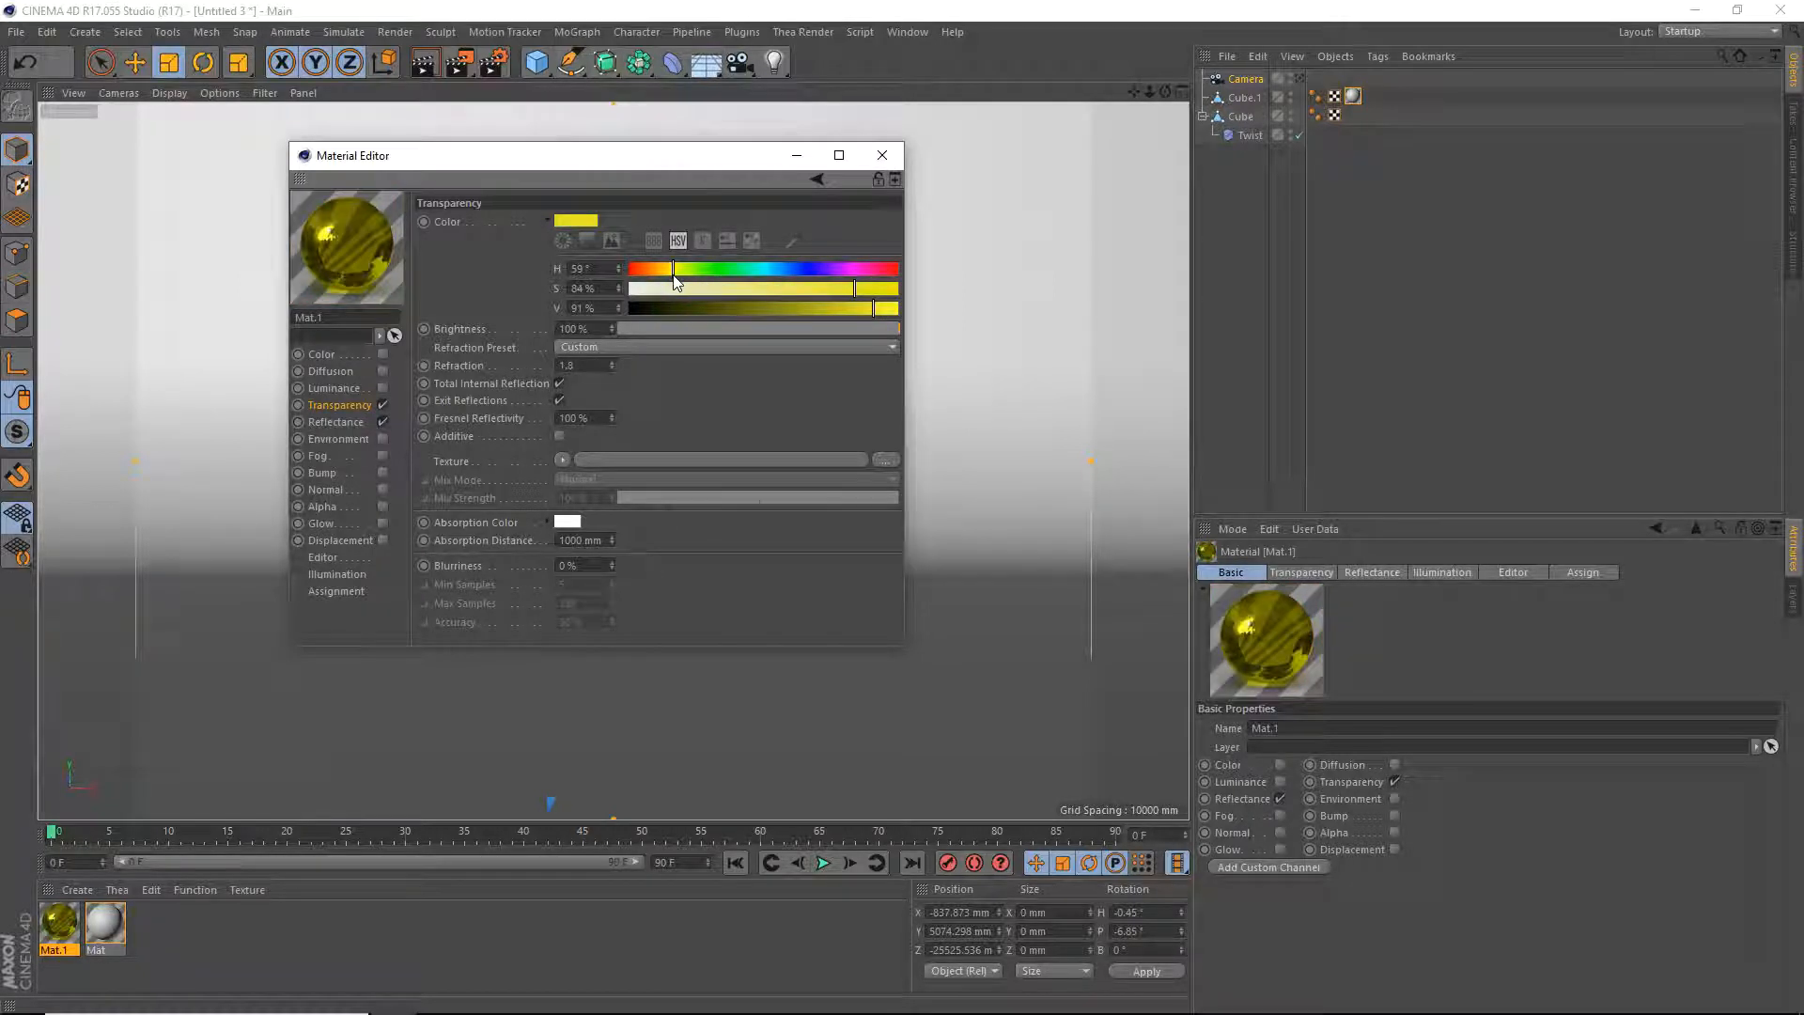
{"action": "left_click_drag", "start_coordinate": [673, 273], "coordinate": [623, 278]}
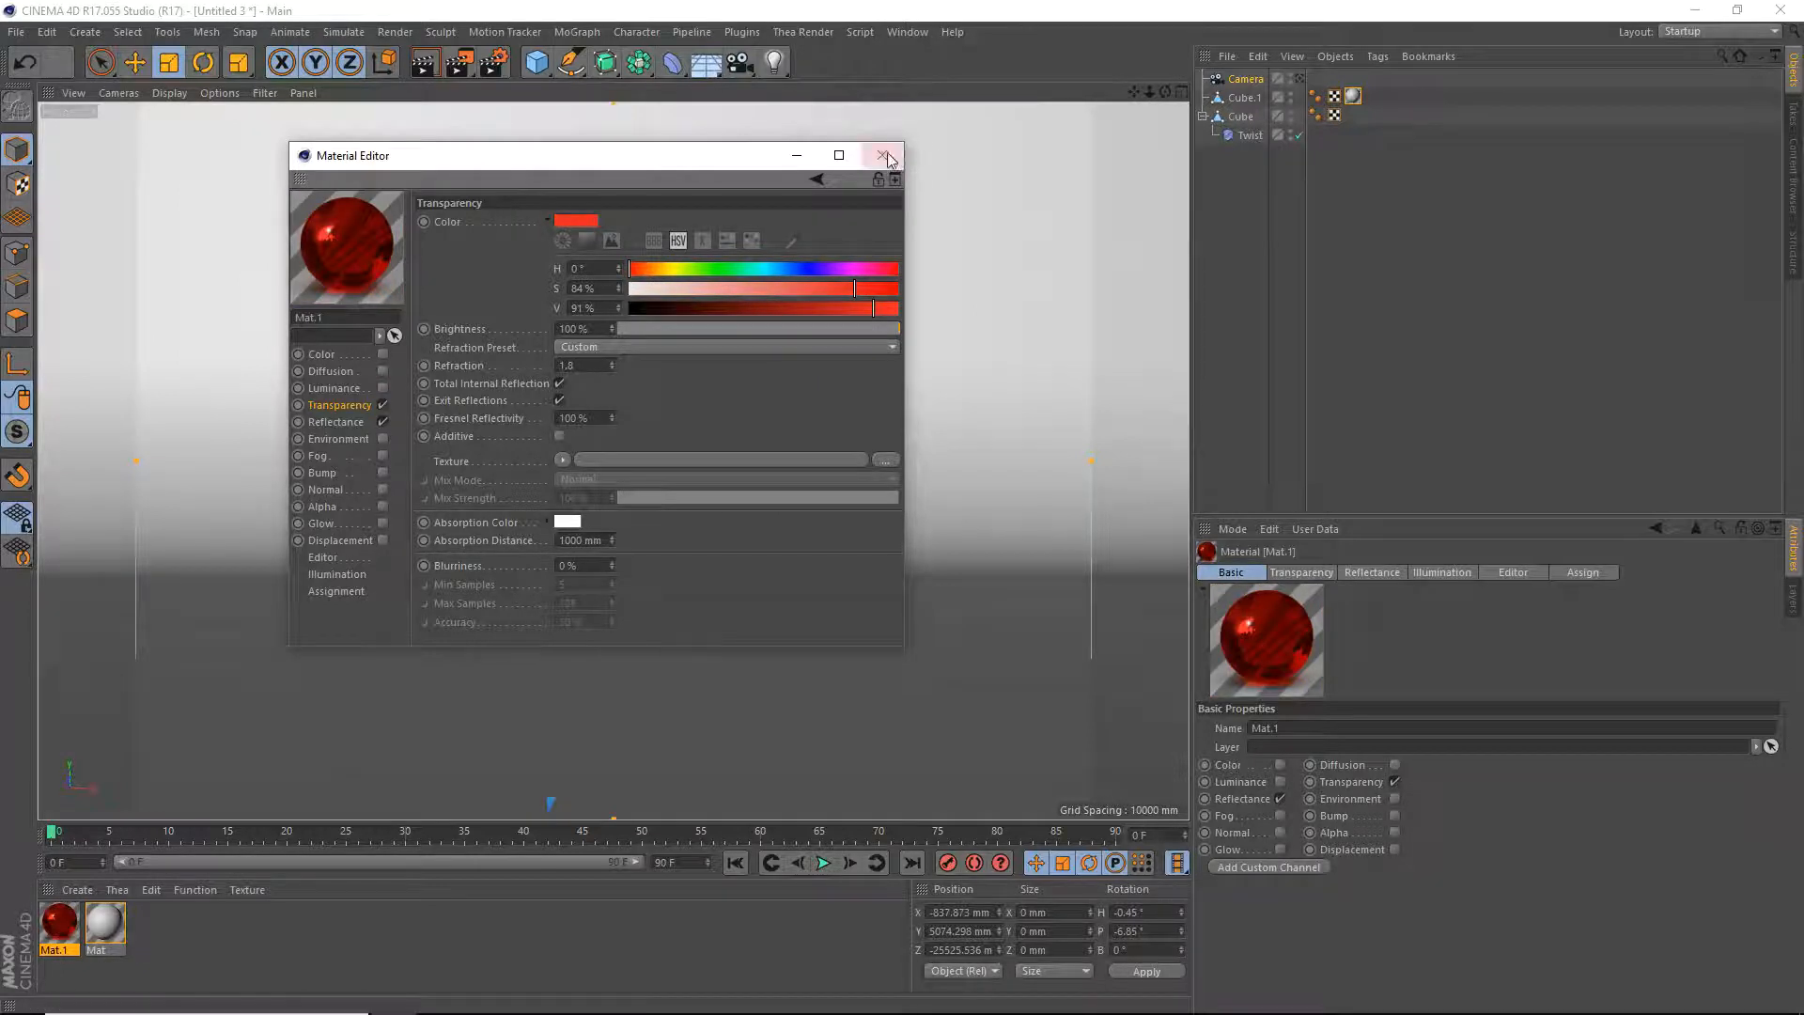
Apply the red transparent material to the twisted column and render a preview through the camera.
{"action": "left_click", "coordinate": [881, 155]}
{"action": "left_click_drag", "start_coordinate": [77, 925], "coordinate": [628, 473]}
{"action": "mouse_move", "coordinate": [1164, 94]}
{"action": "left_mouse_down"}
{"action": "mouse_move", "coordinate": [1144, 102]}
{"action": "mouse_move", "coordinate": [1168, 98]}
{"action": "left_mouse_up"}
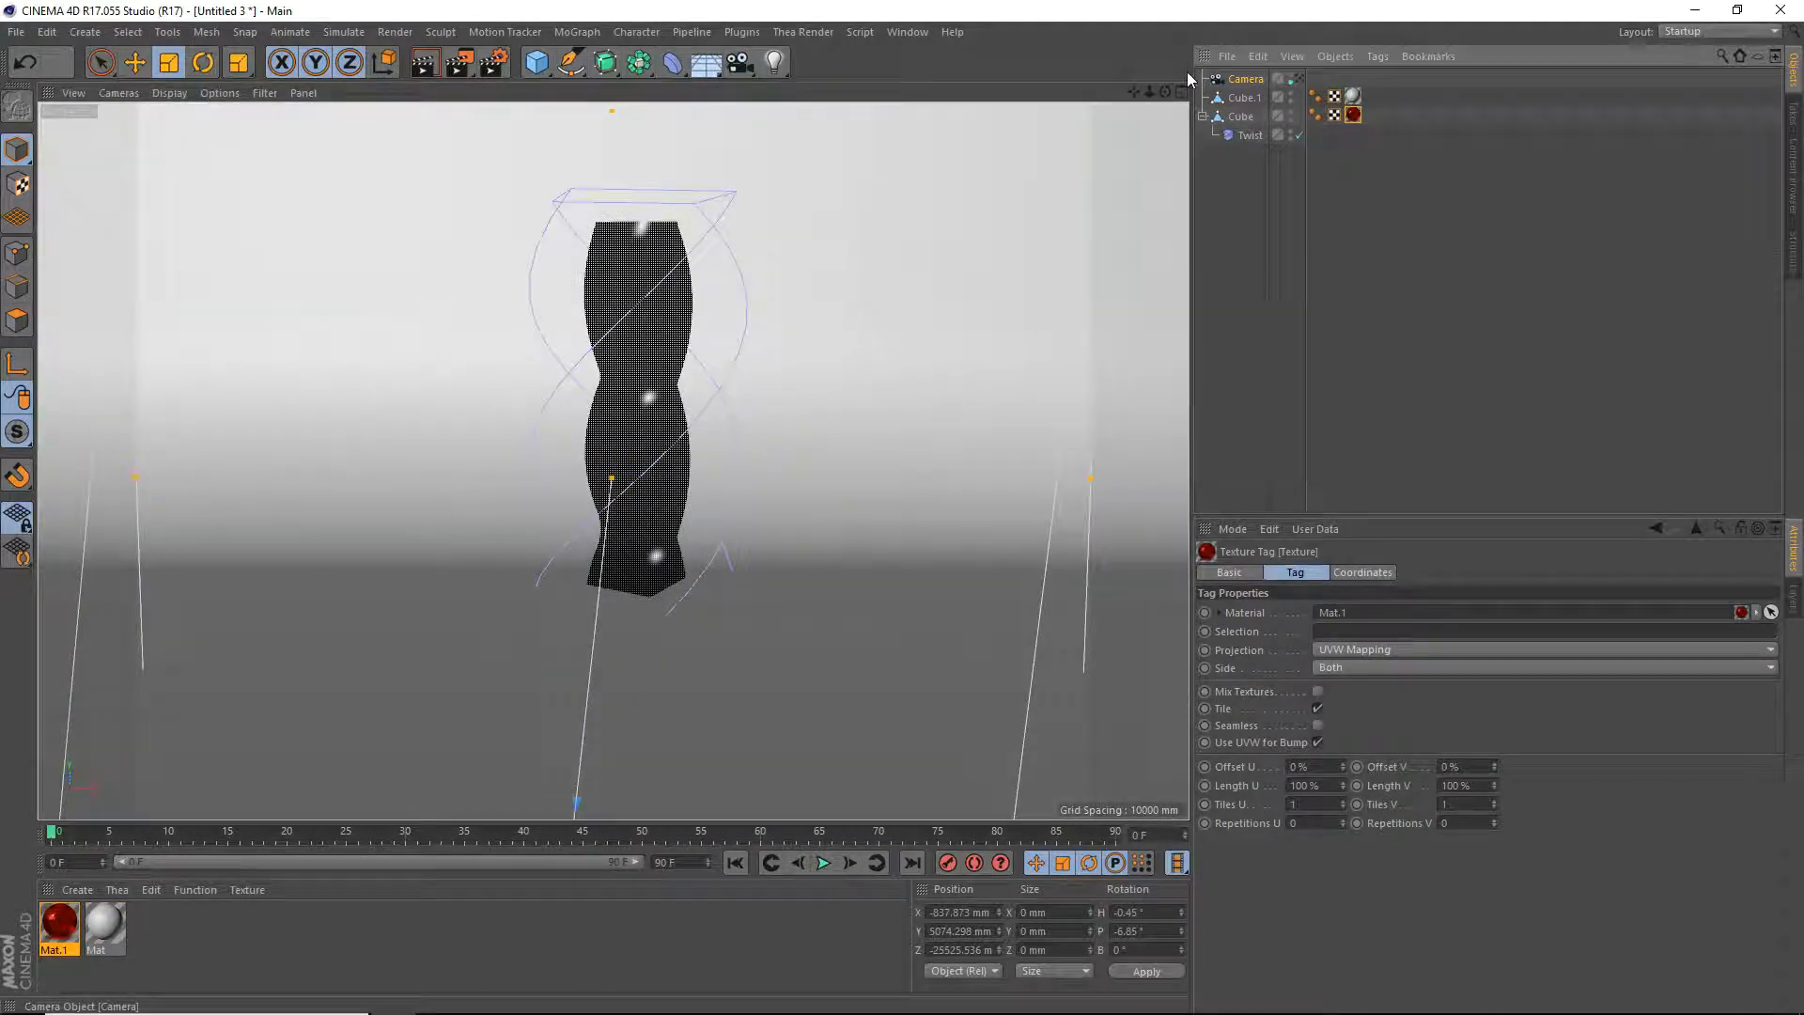
{"action": "left_click", "coordinate": [1299, 79]}
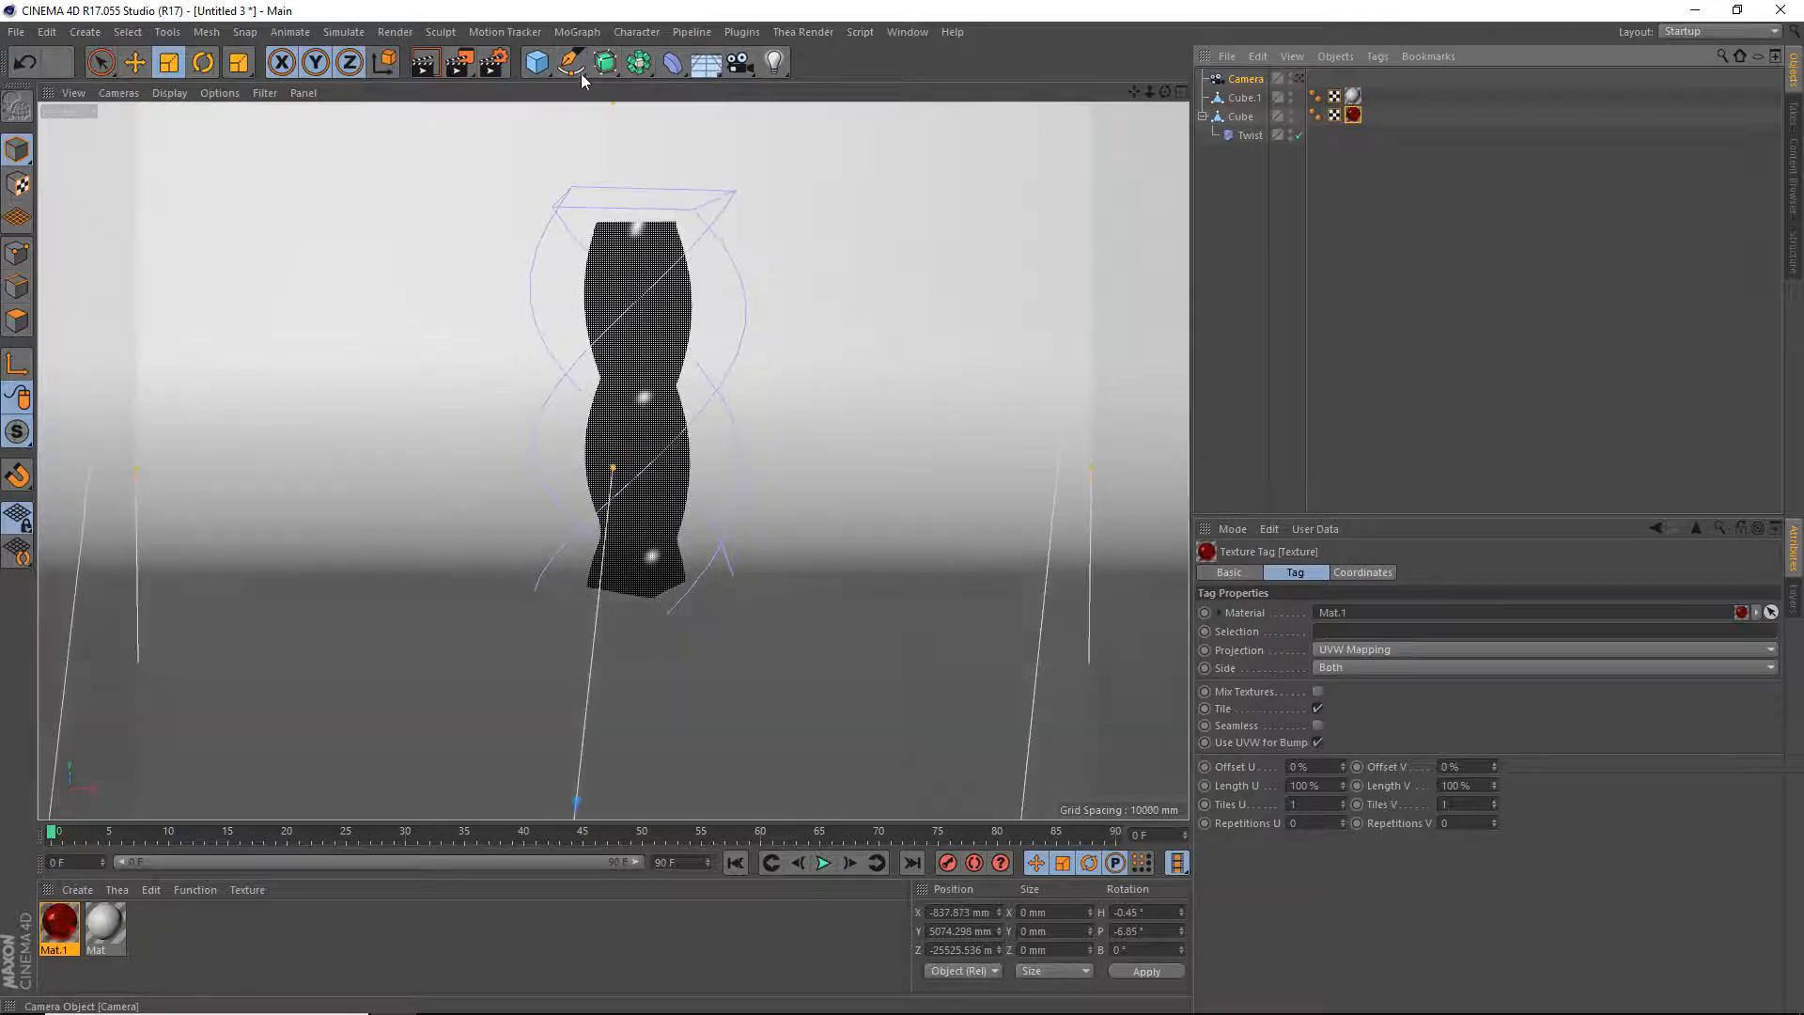
{"action": "left_click", "coordinate": [430, 64]}
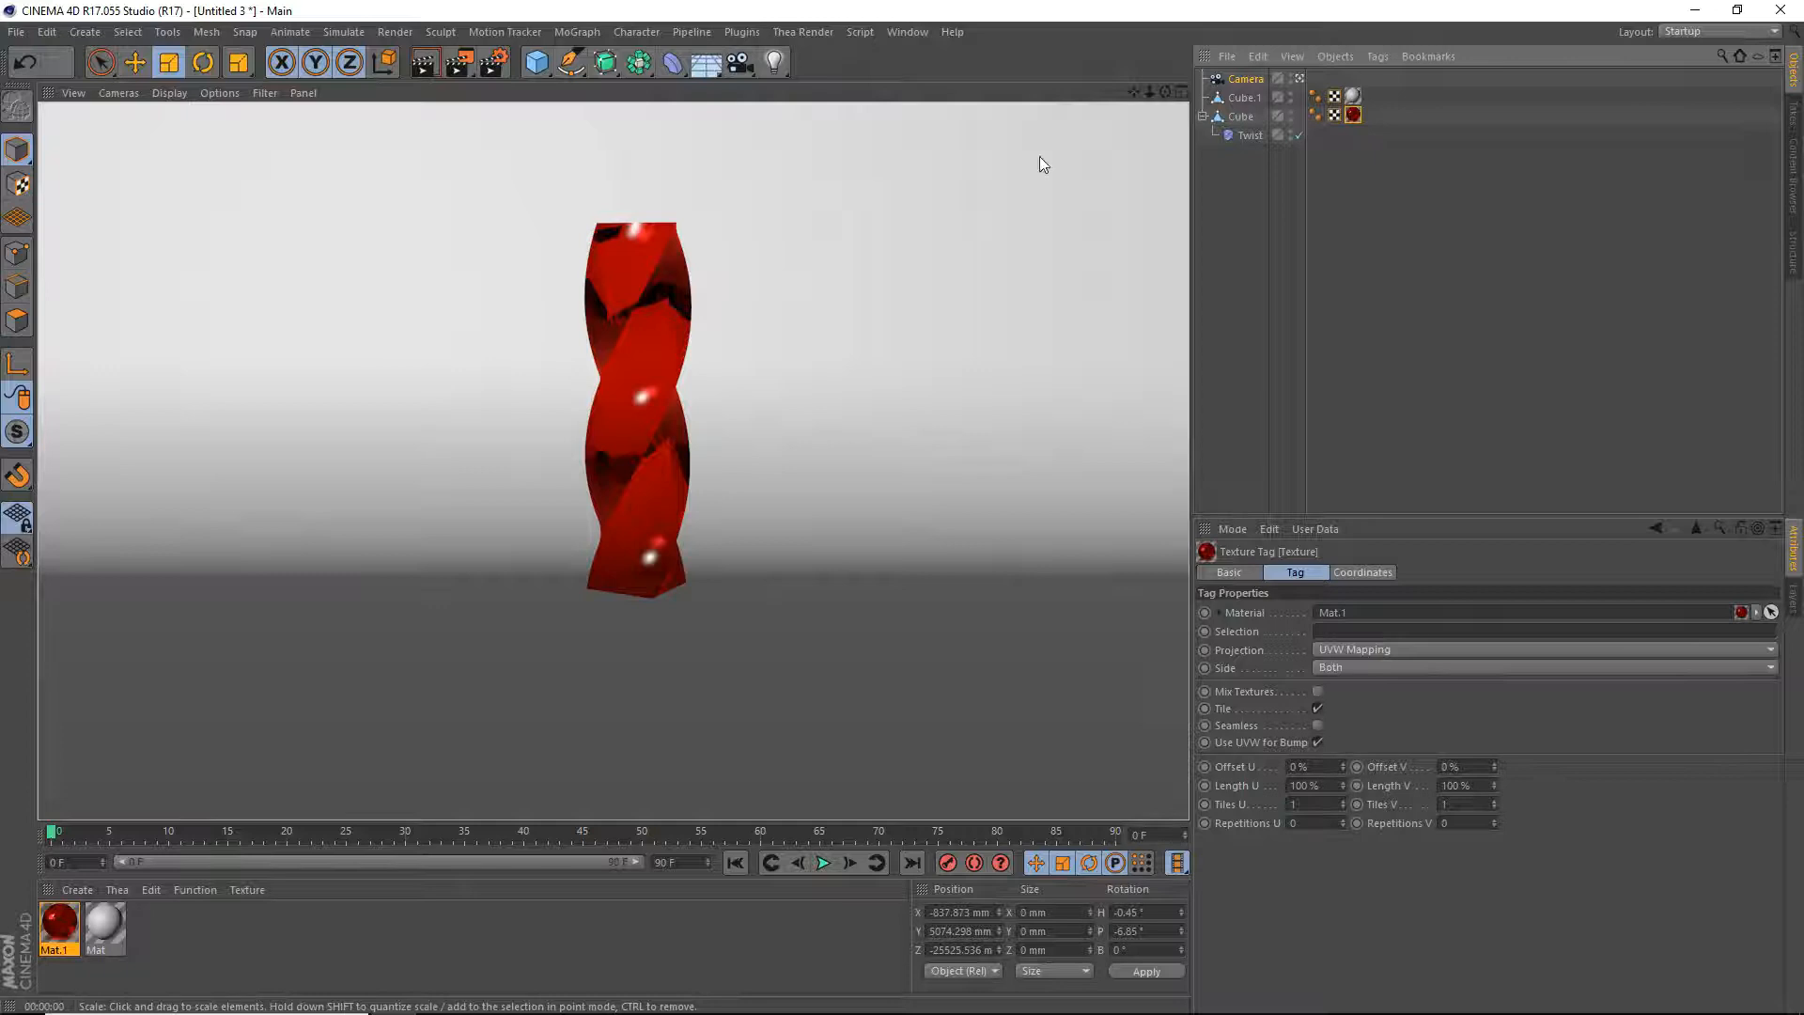
Leave the camera view to show the whole backdrop, and create a new material named Softbox.
{"action": "left_click", "coordinate": [1299, 79]}
{"action": "scroll", "coordinate": [829, 319], "scroll_direction": "down", "scroll_amount": 6}
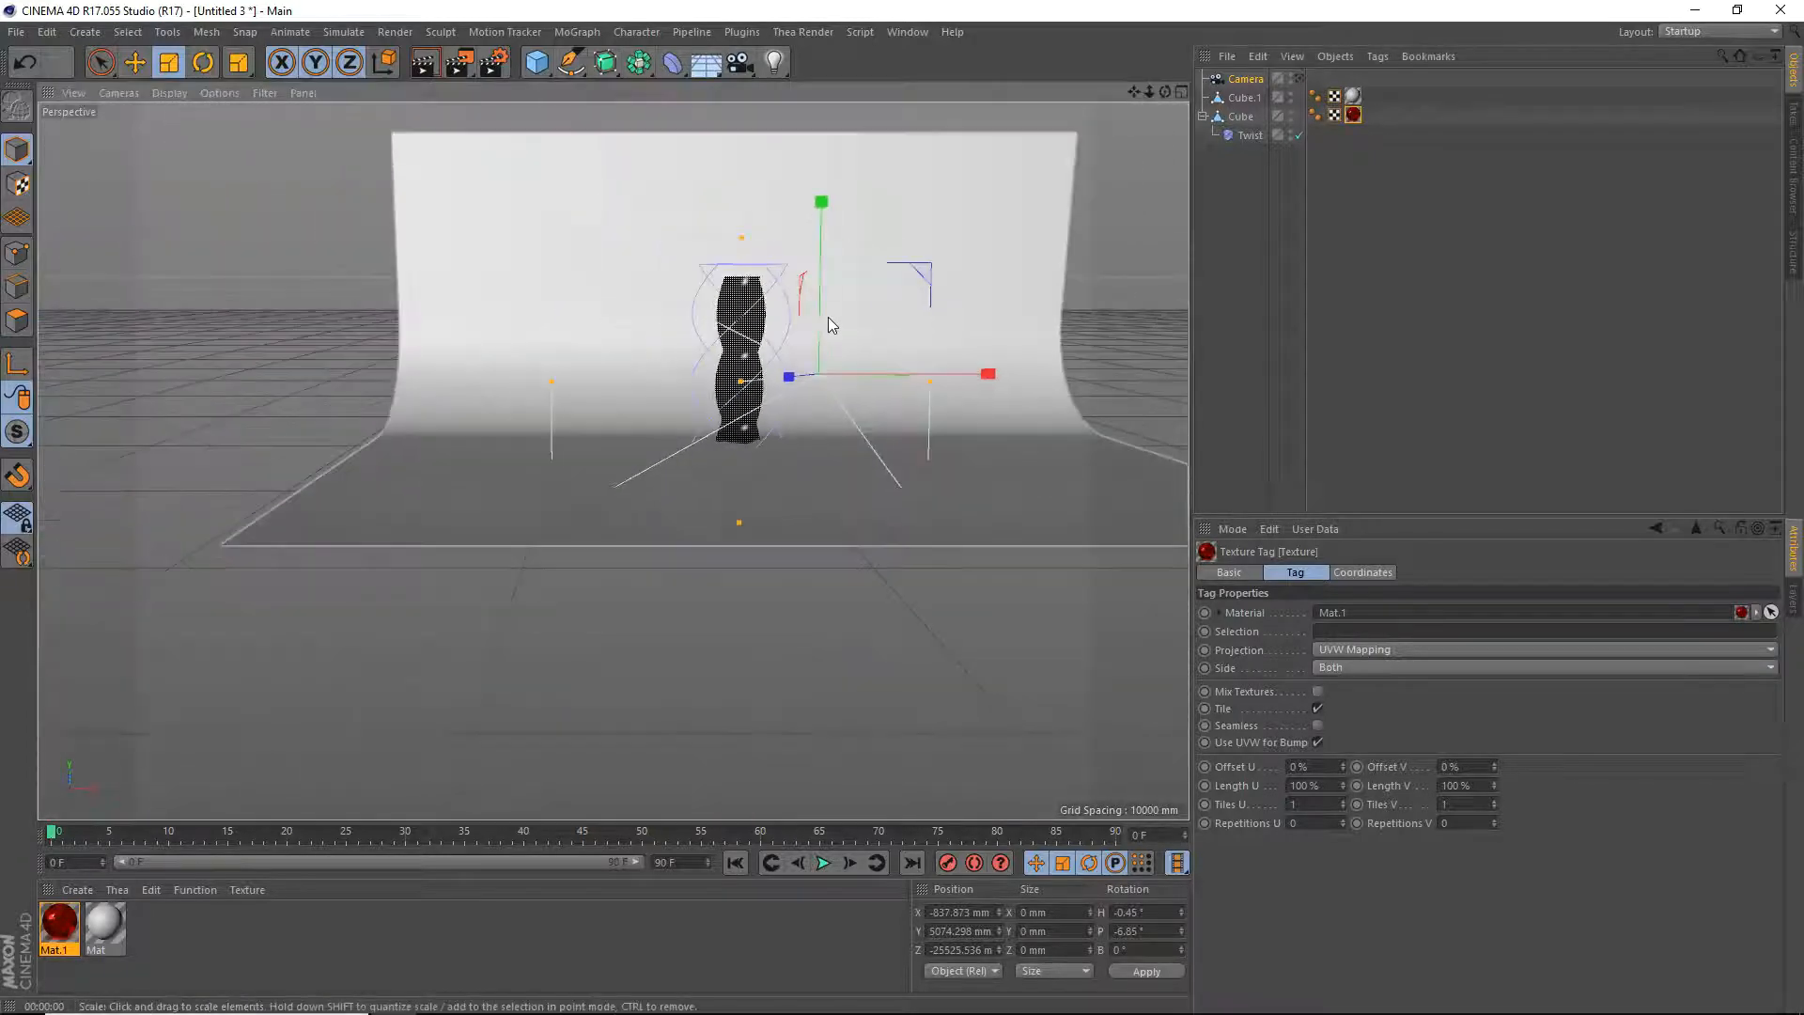
{"action": "double_click", "coordinate": [211, 945]}
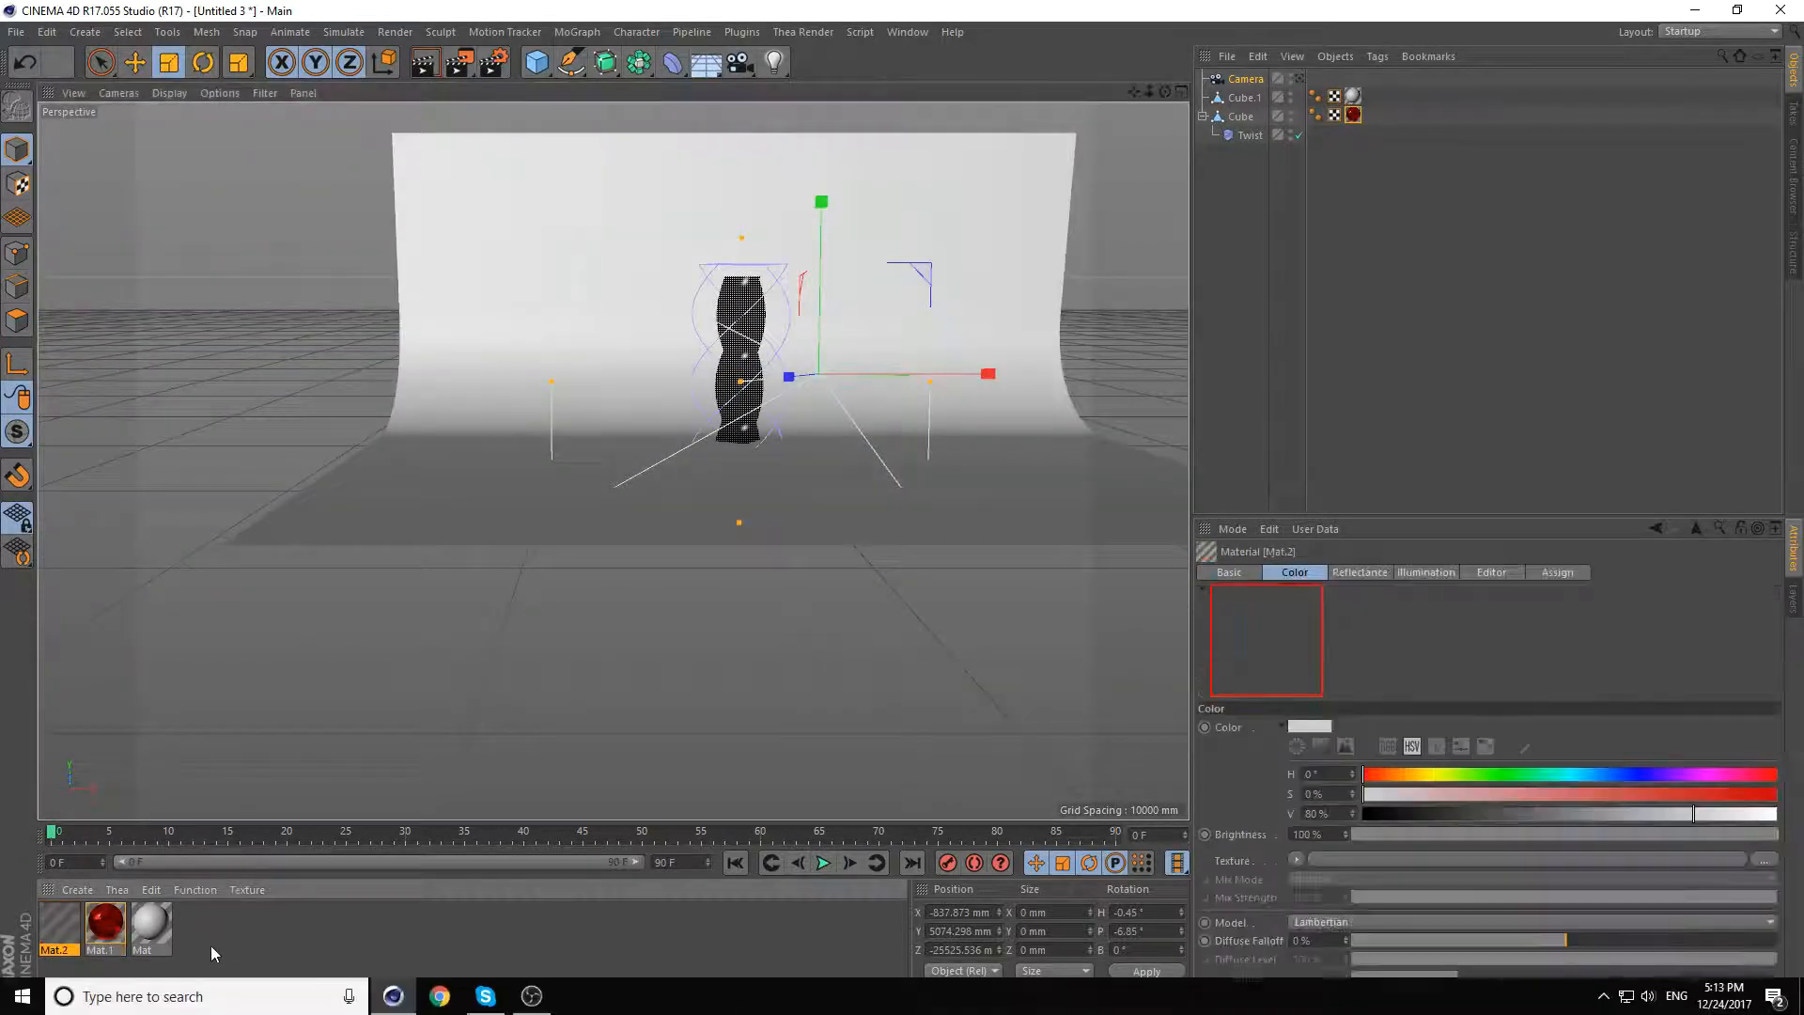
{"action": "double_click", "coordinate": [71, 950]}
{"action": "type", "text": "Soft"}
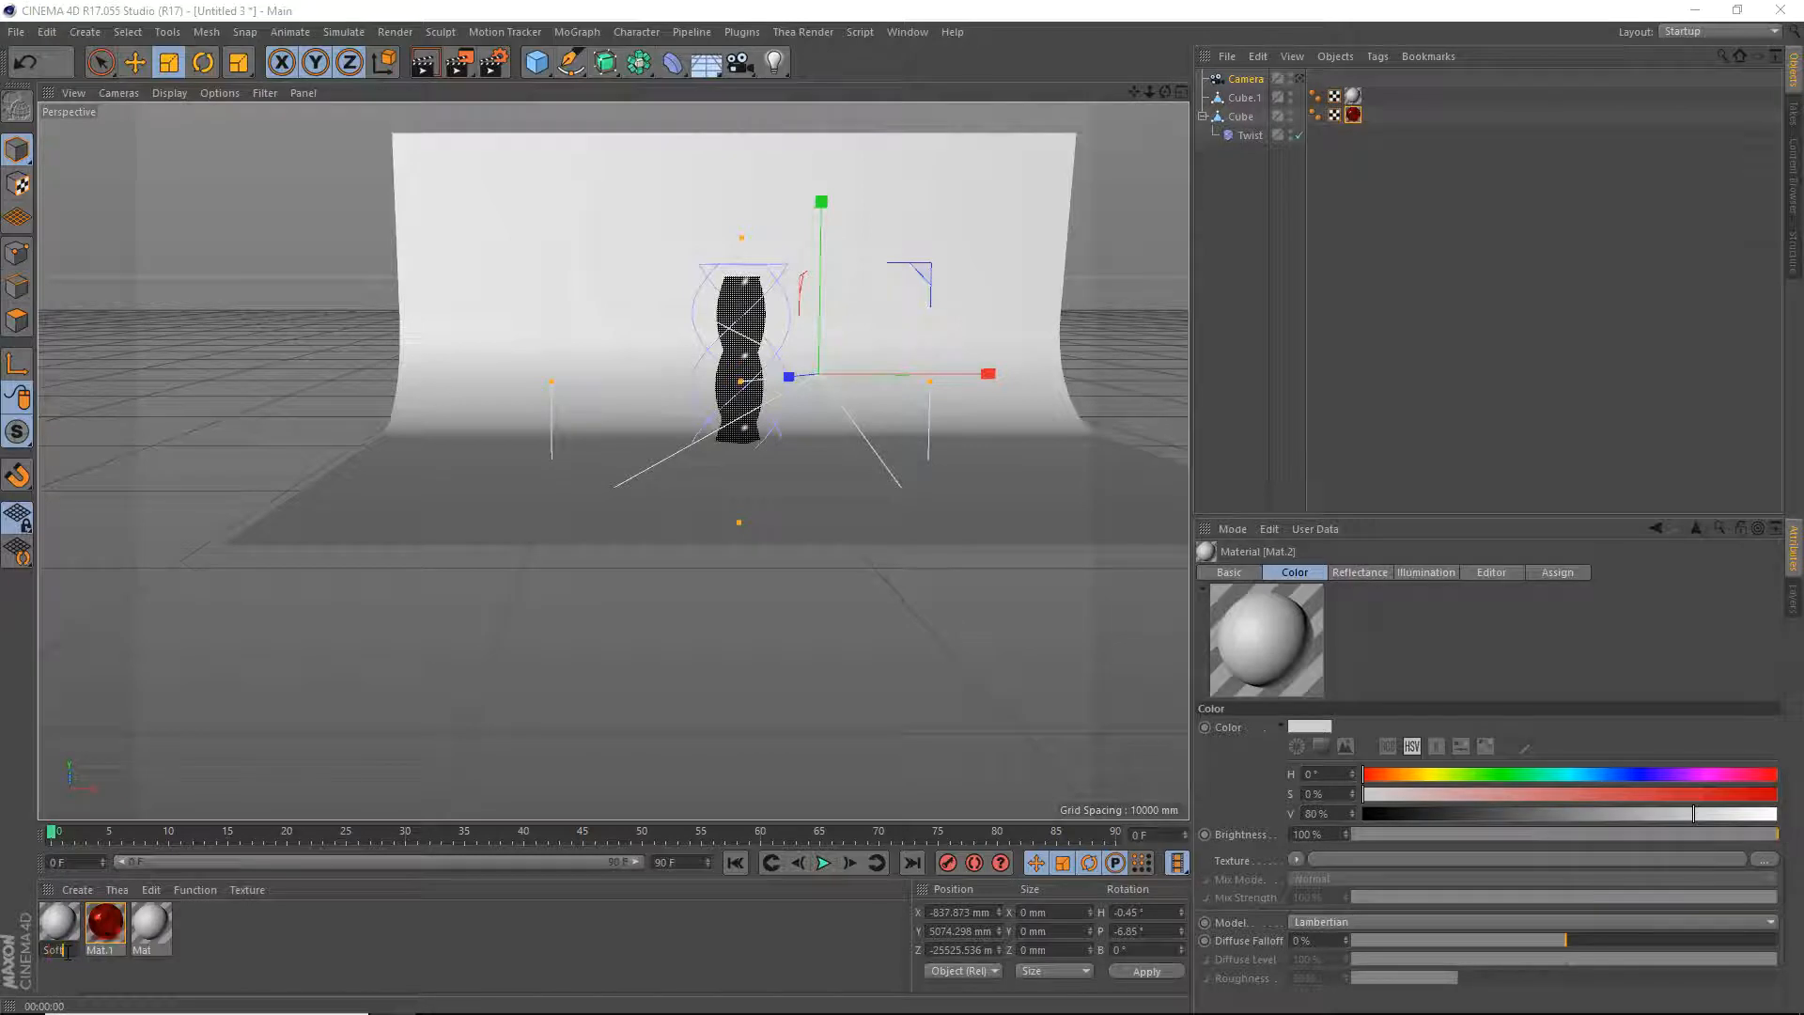
{"action": "type", "text": "box"}
{"action": "key", "text": "Return"}
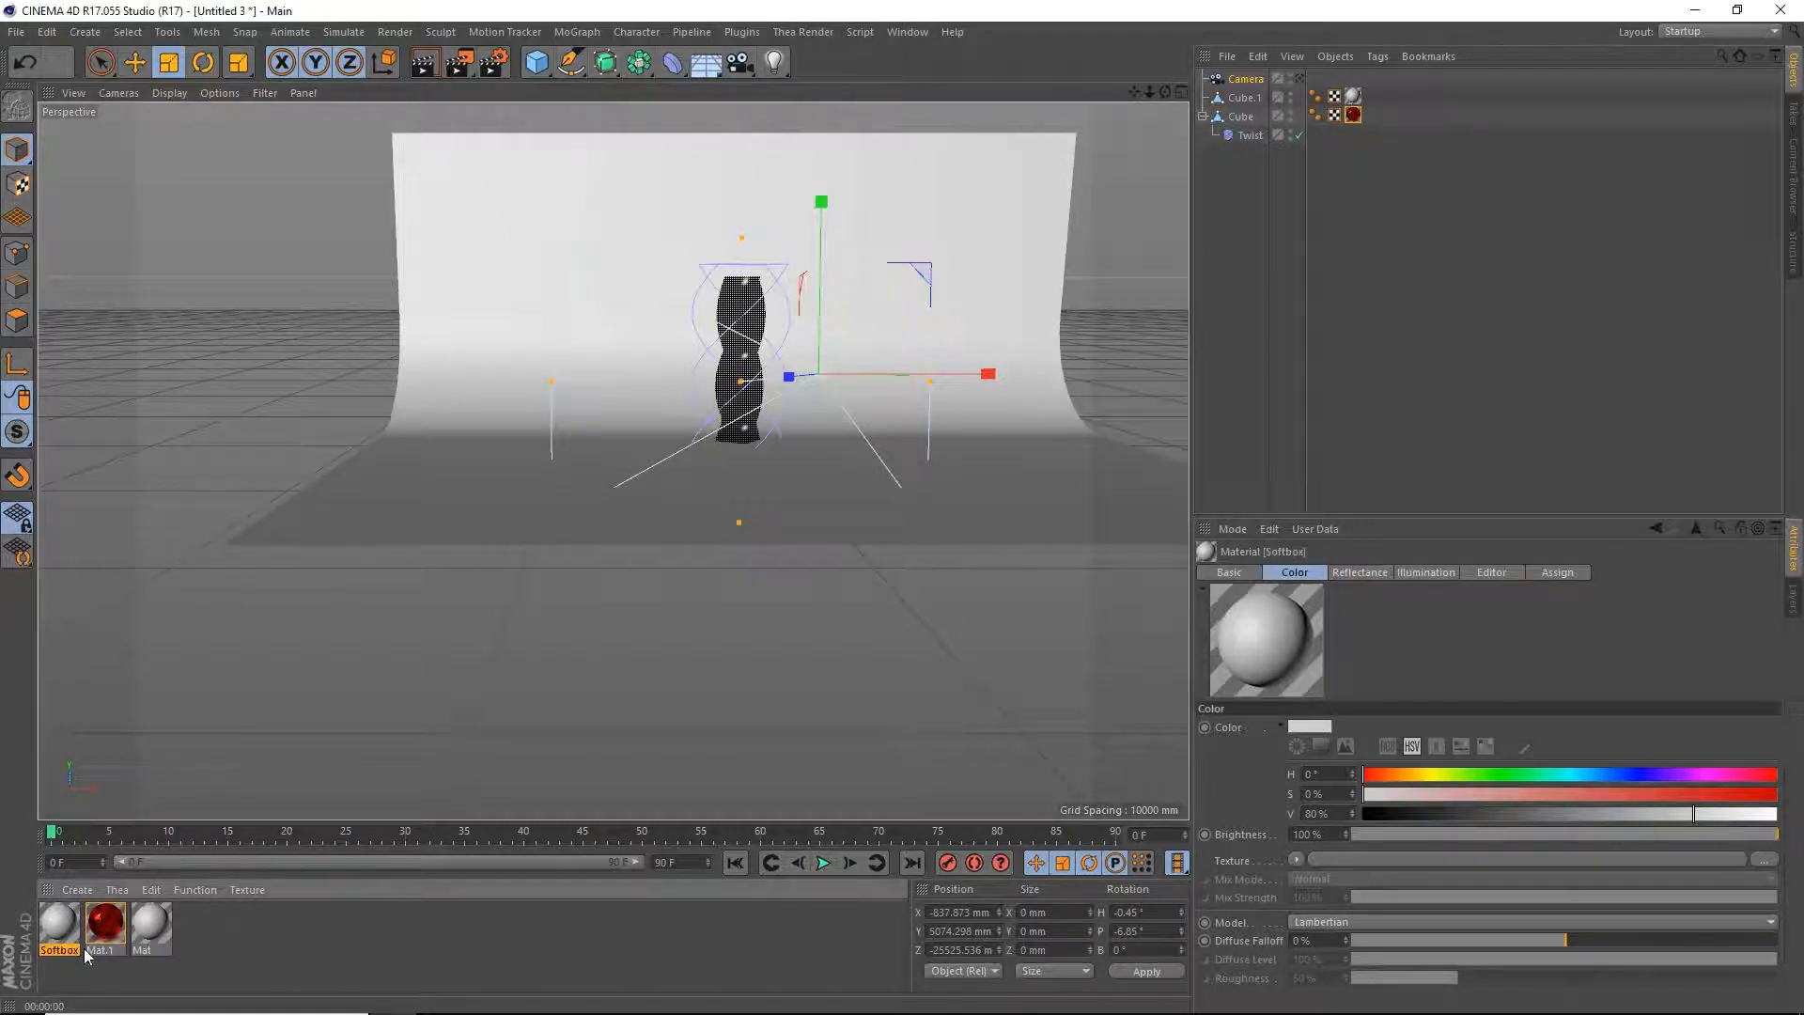
Rename the red transparent material to Red Glass and the plain grey material to Backdrop.
{"action": "double_click", "coordinate": [94, 950]}
{"action": "type", "text": "Red G"}
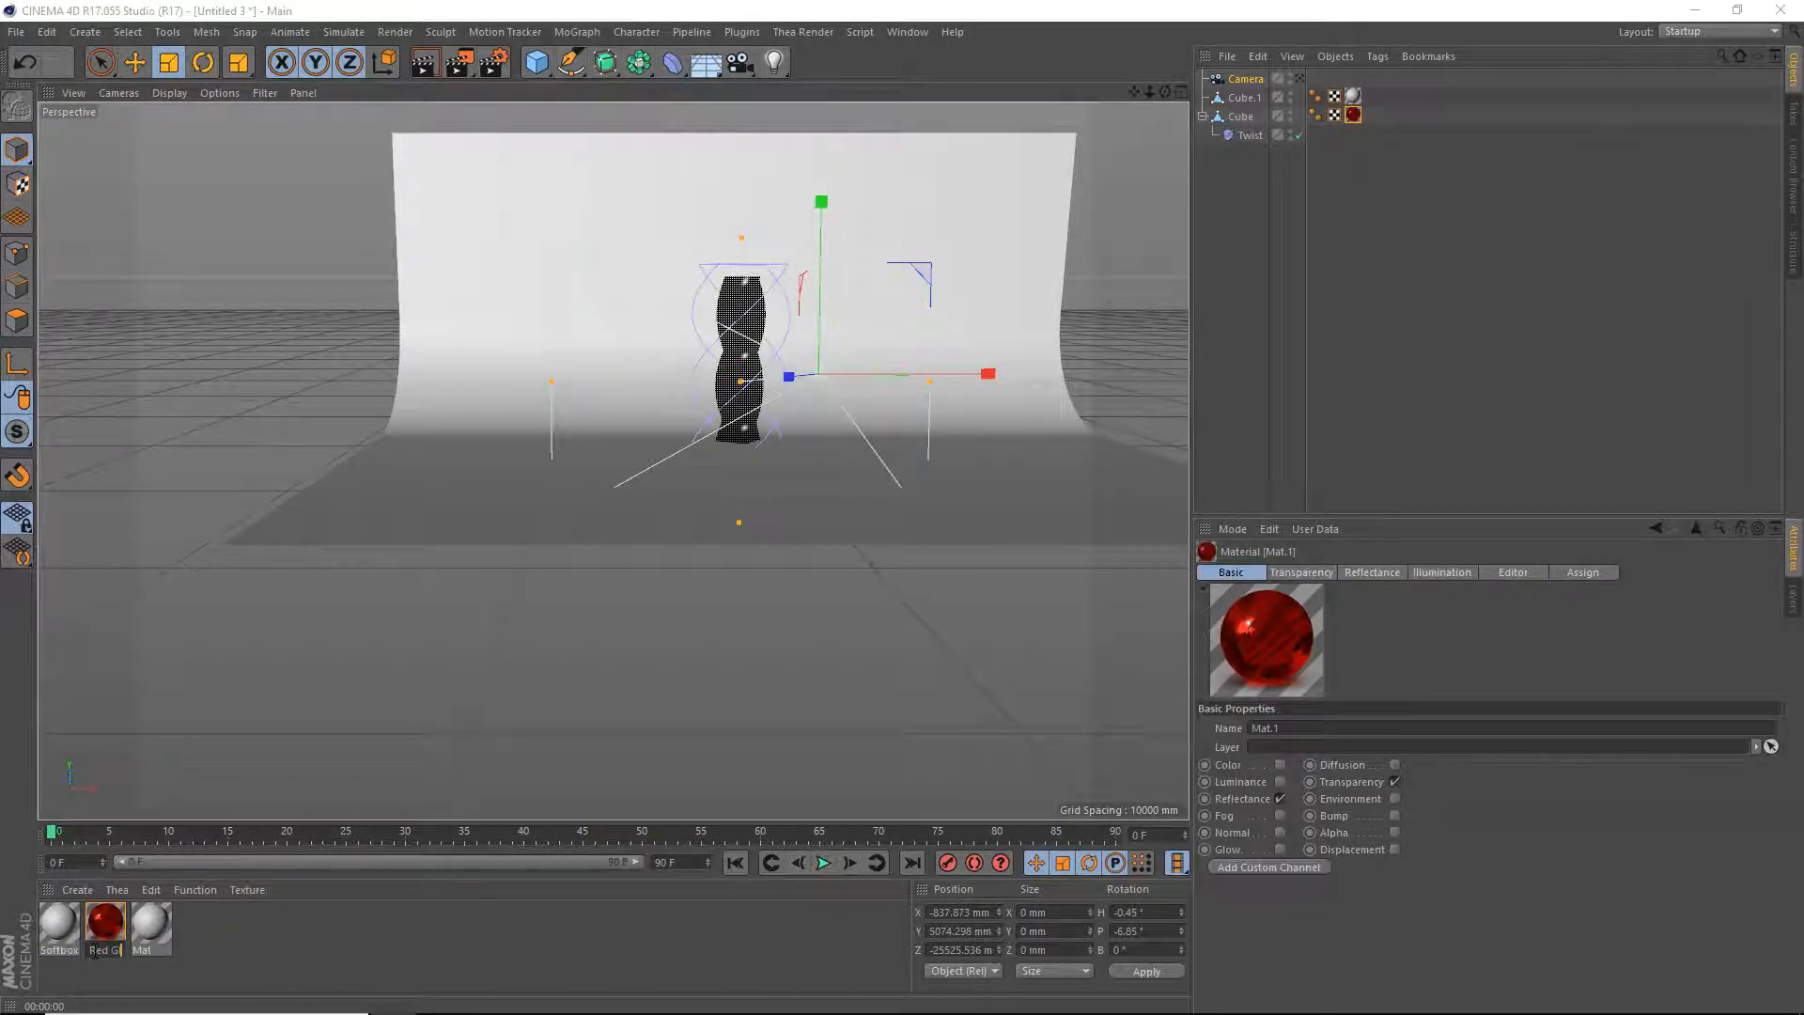
{"action": "type", "text": "lass"}
{"action": "key", "text": "Return"}
{"action": "double_click", "coordinate": [145, 950]}
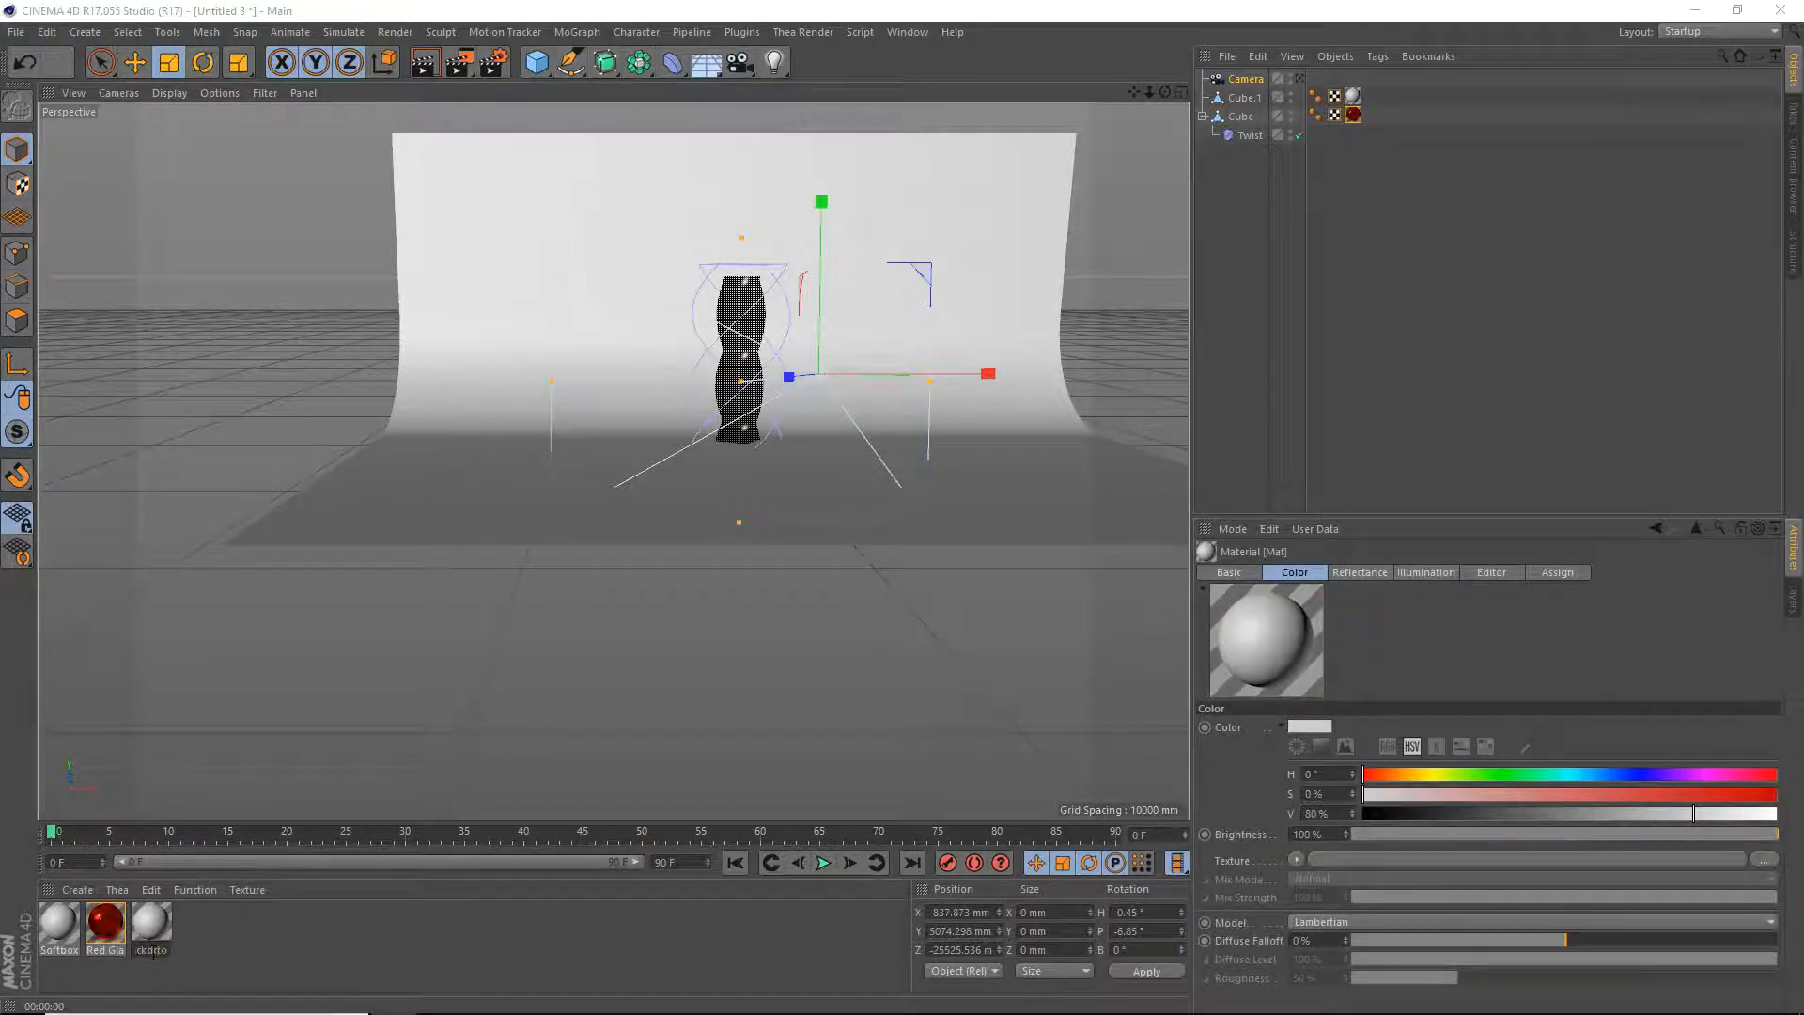
{"action": "type", "text": "Backdr"}
{"action": "key", "text": "BackSpace"}
{"action": "key", "text": "Return"}
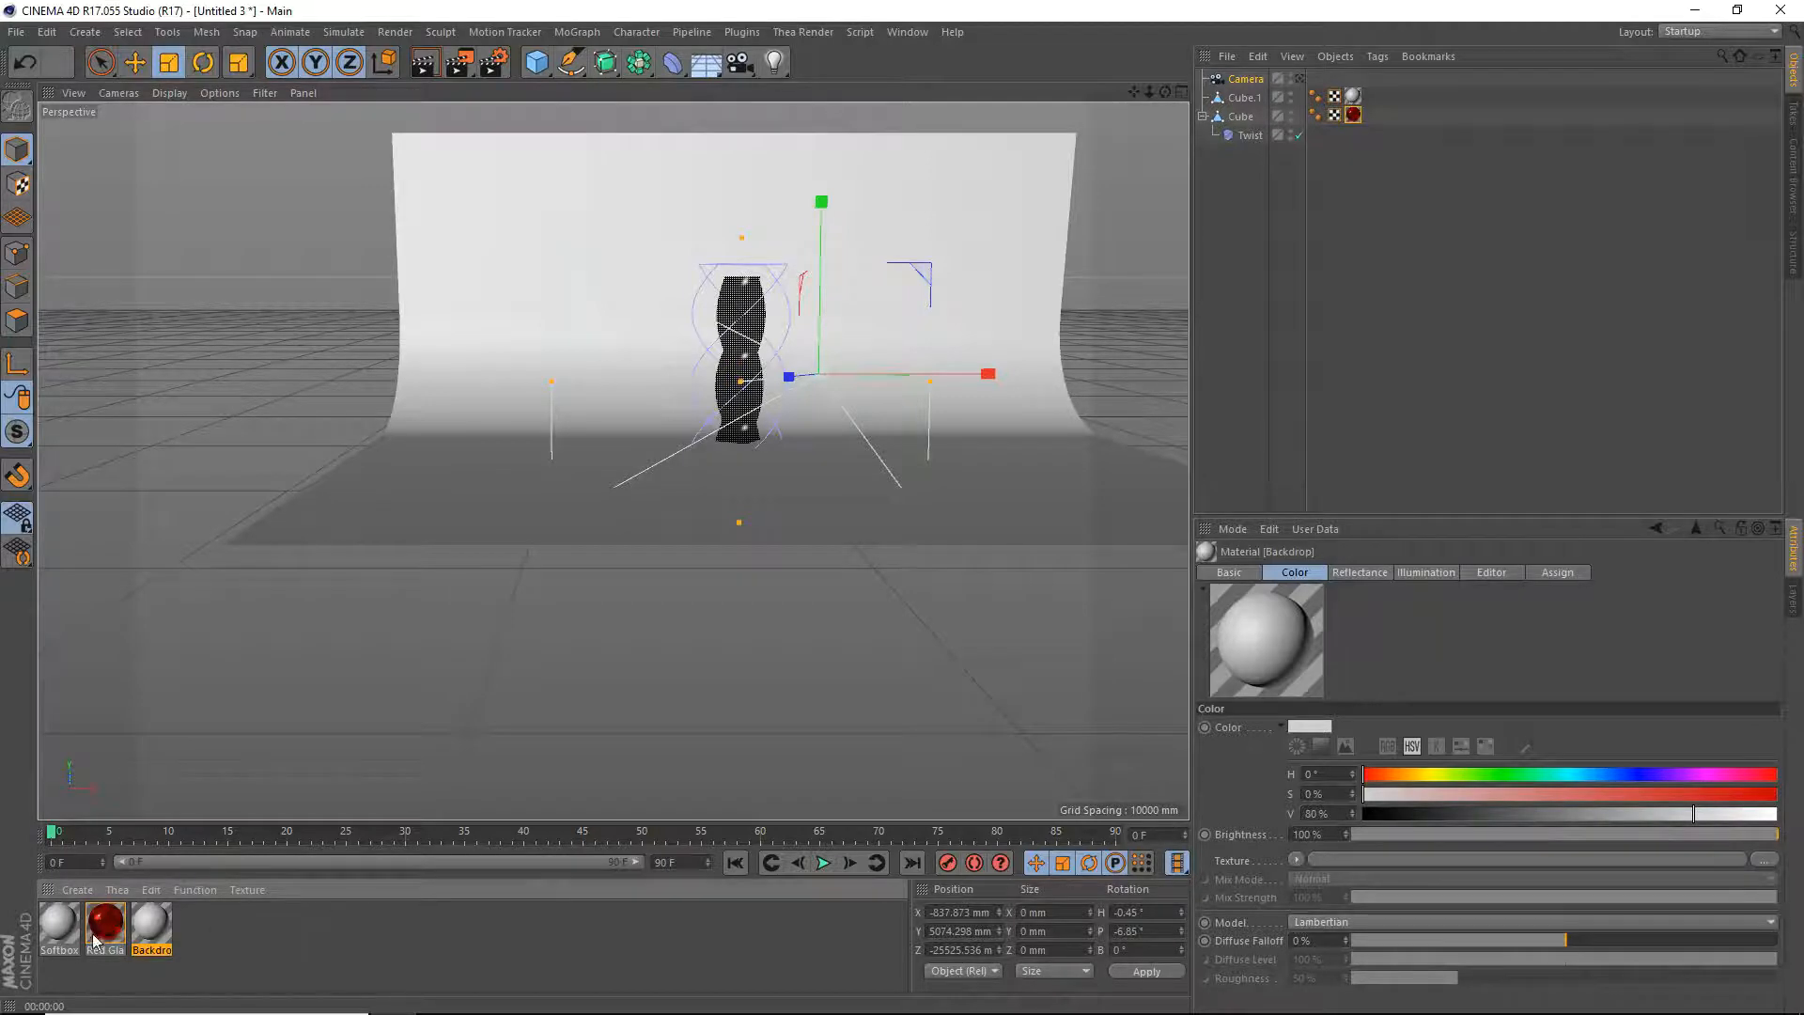
Enable Luminance on the Softbox material and disable its Reflectance and Color channels.
{"action": "double_click", "coordinate": [58, 923]}
{"action": "left_click", "coordinate": [376, 359]}
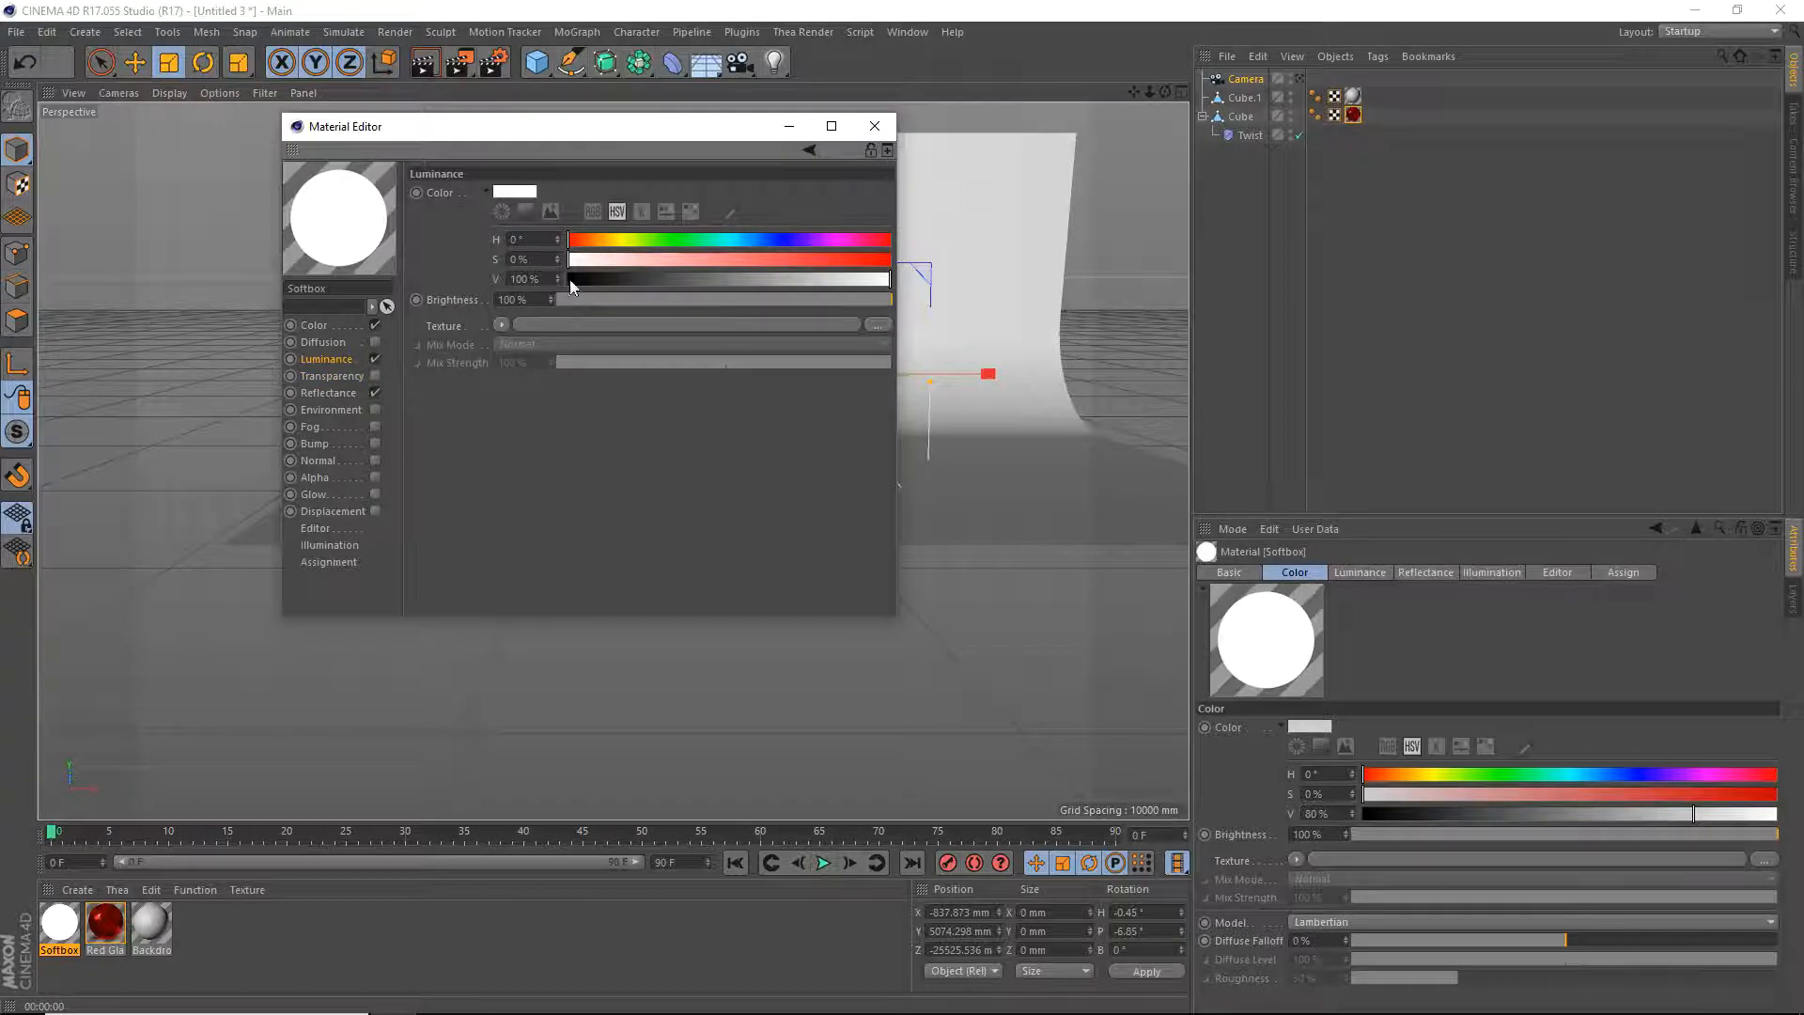
{"action": "left_click", "coordinate": [374, 393]}
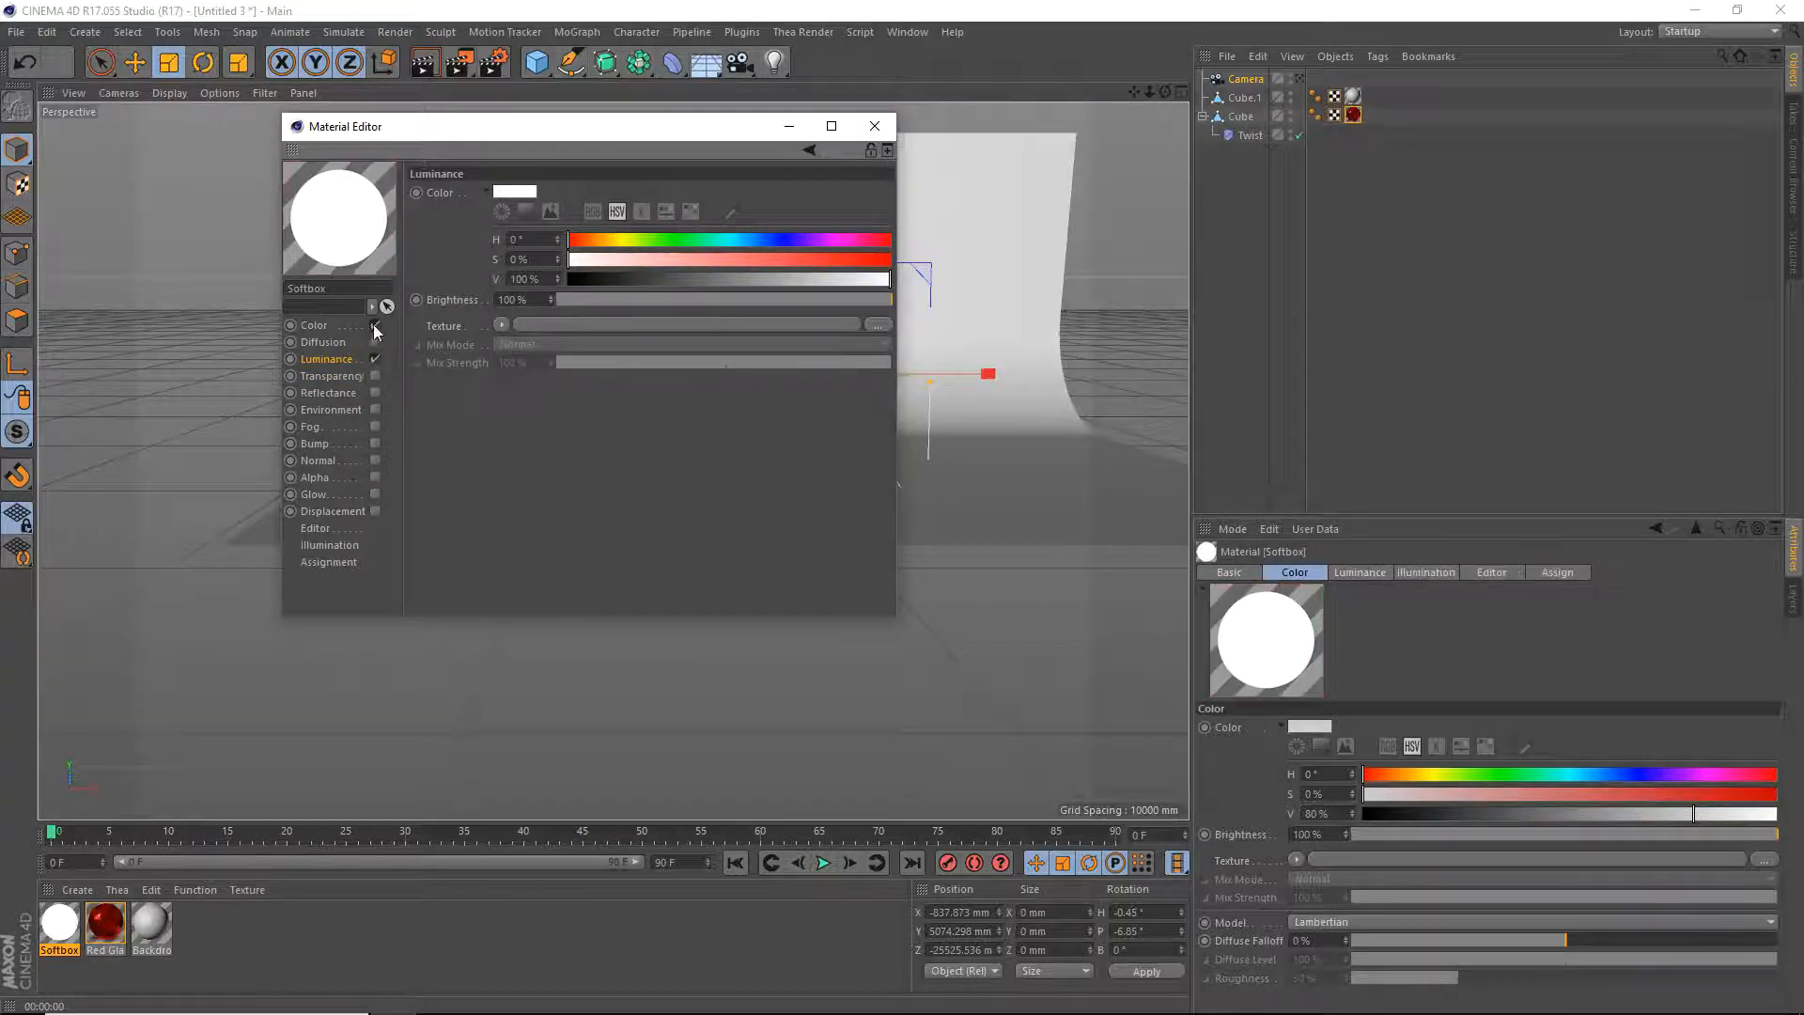
{"action": "left_click", "coordinate": [375, 325]}
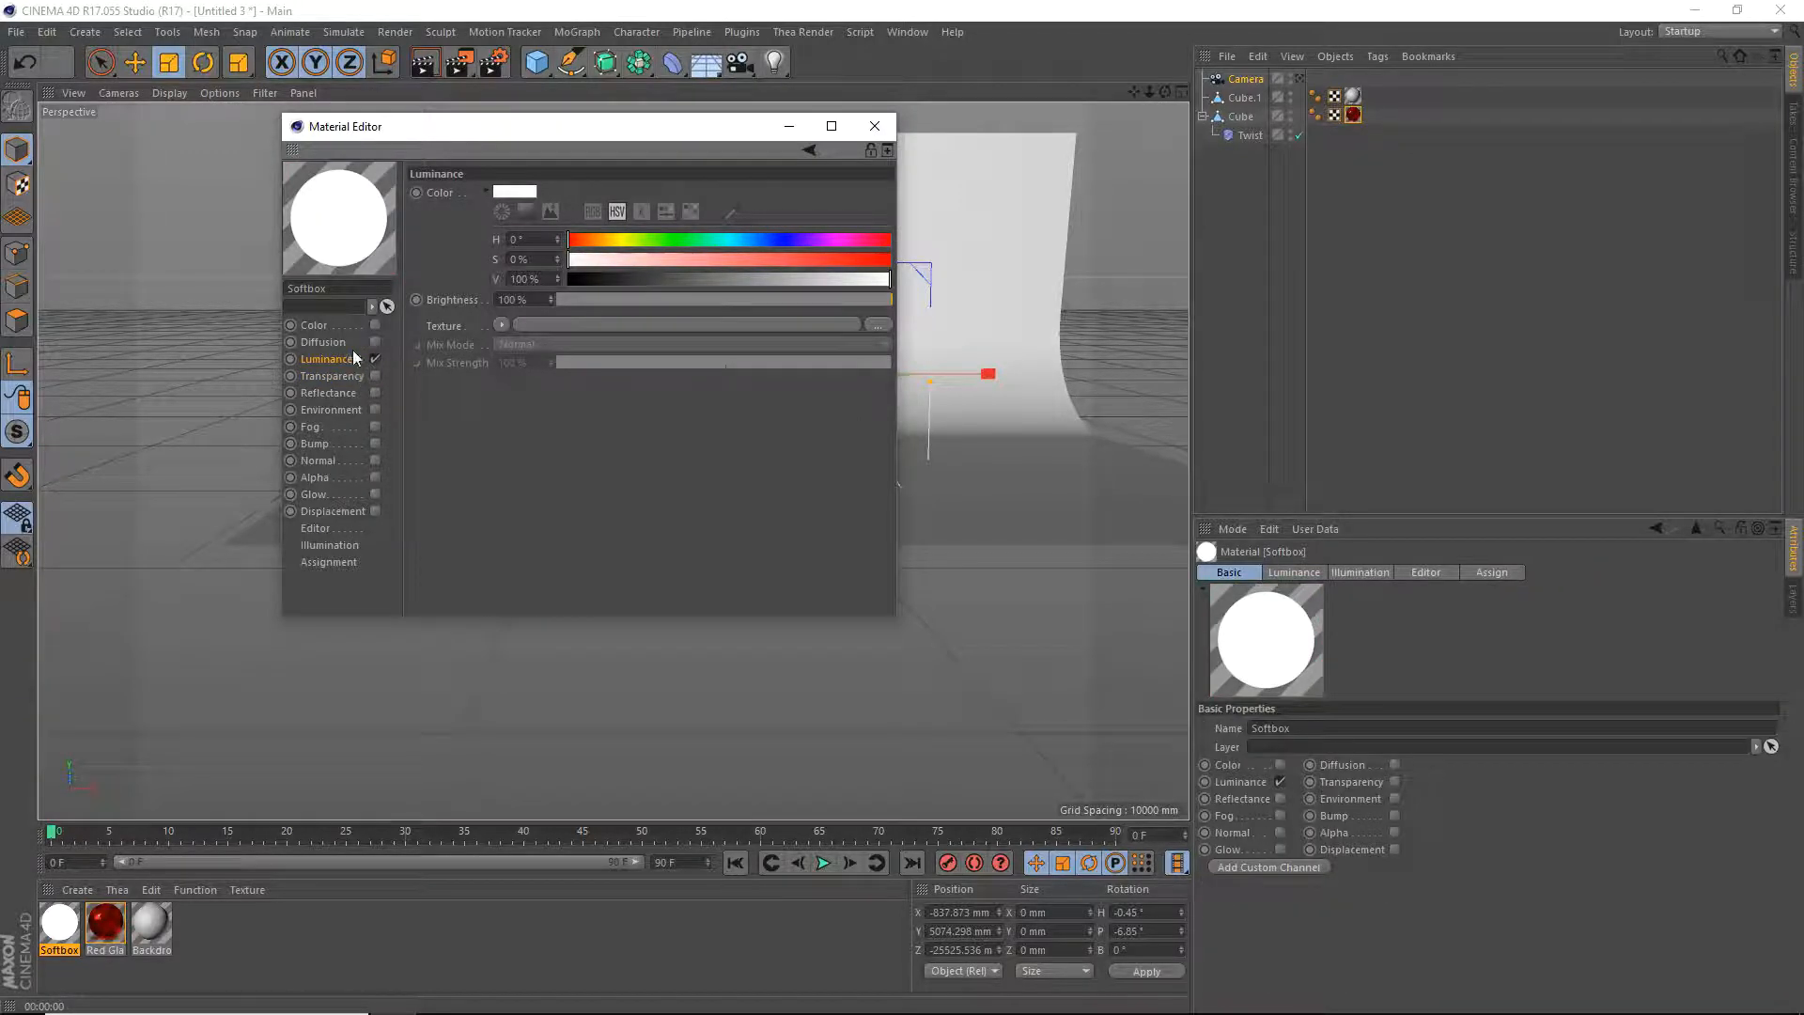
Enable GI Area Light in the Softbox material's illumination settings, set its Generate GI strength to 3%, and close the material.
{"action": "left_click", "coordinate": [333, 545]}
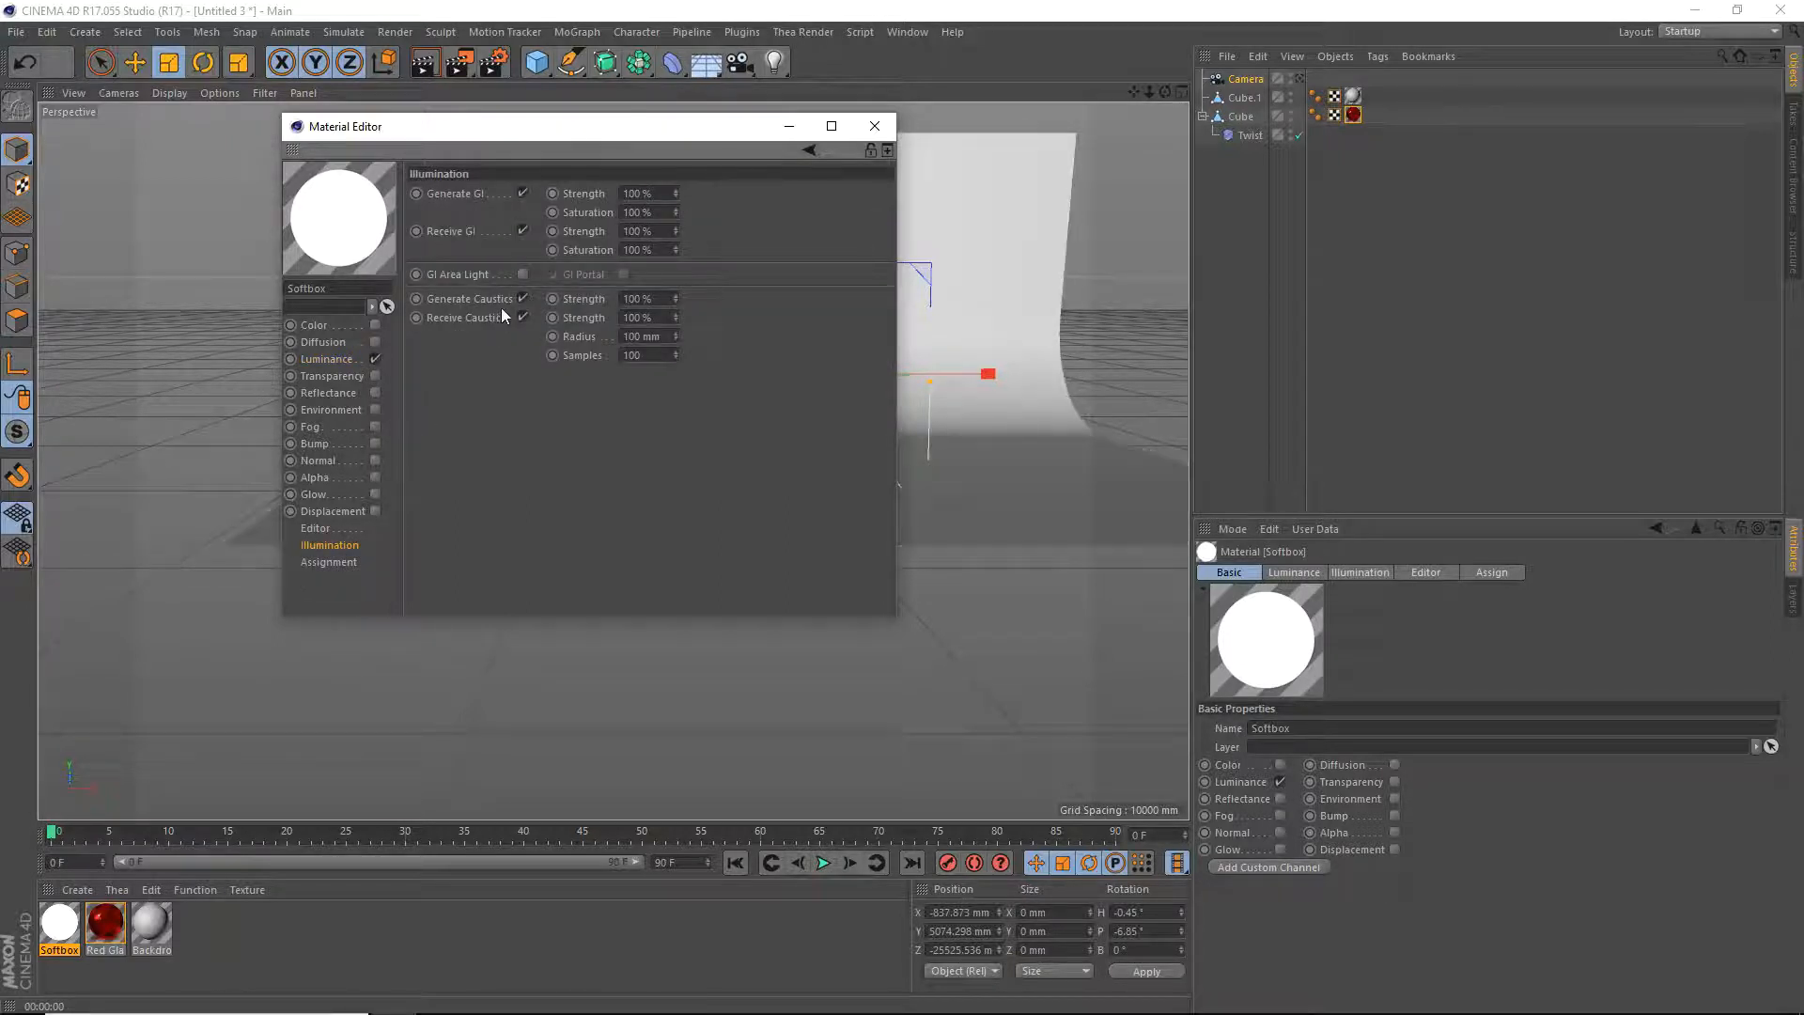
{"action": "left_click", "coordinate": [523, 273]}
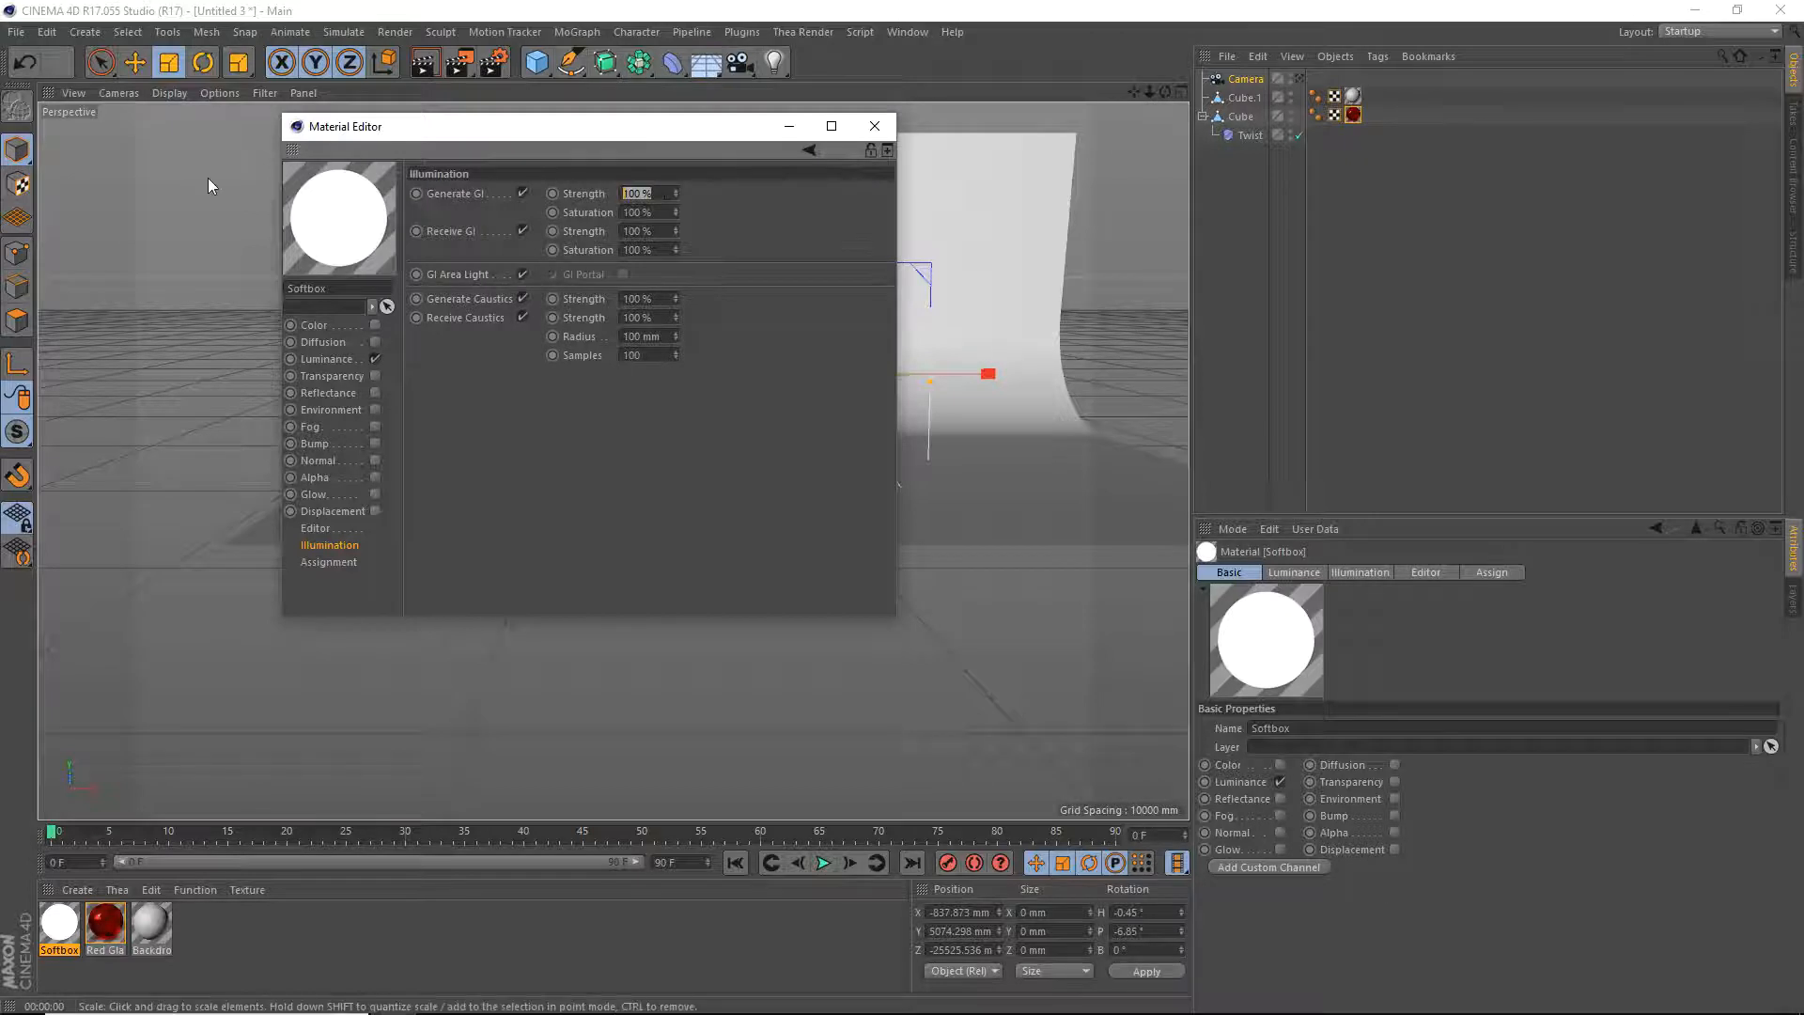
{"action": "type", "text": "3"}
{"action": "left_click", "coordinate": [874, 126]}
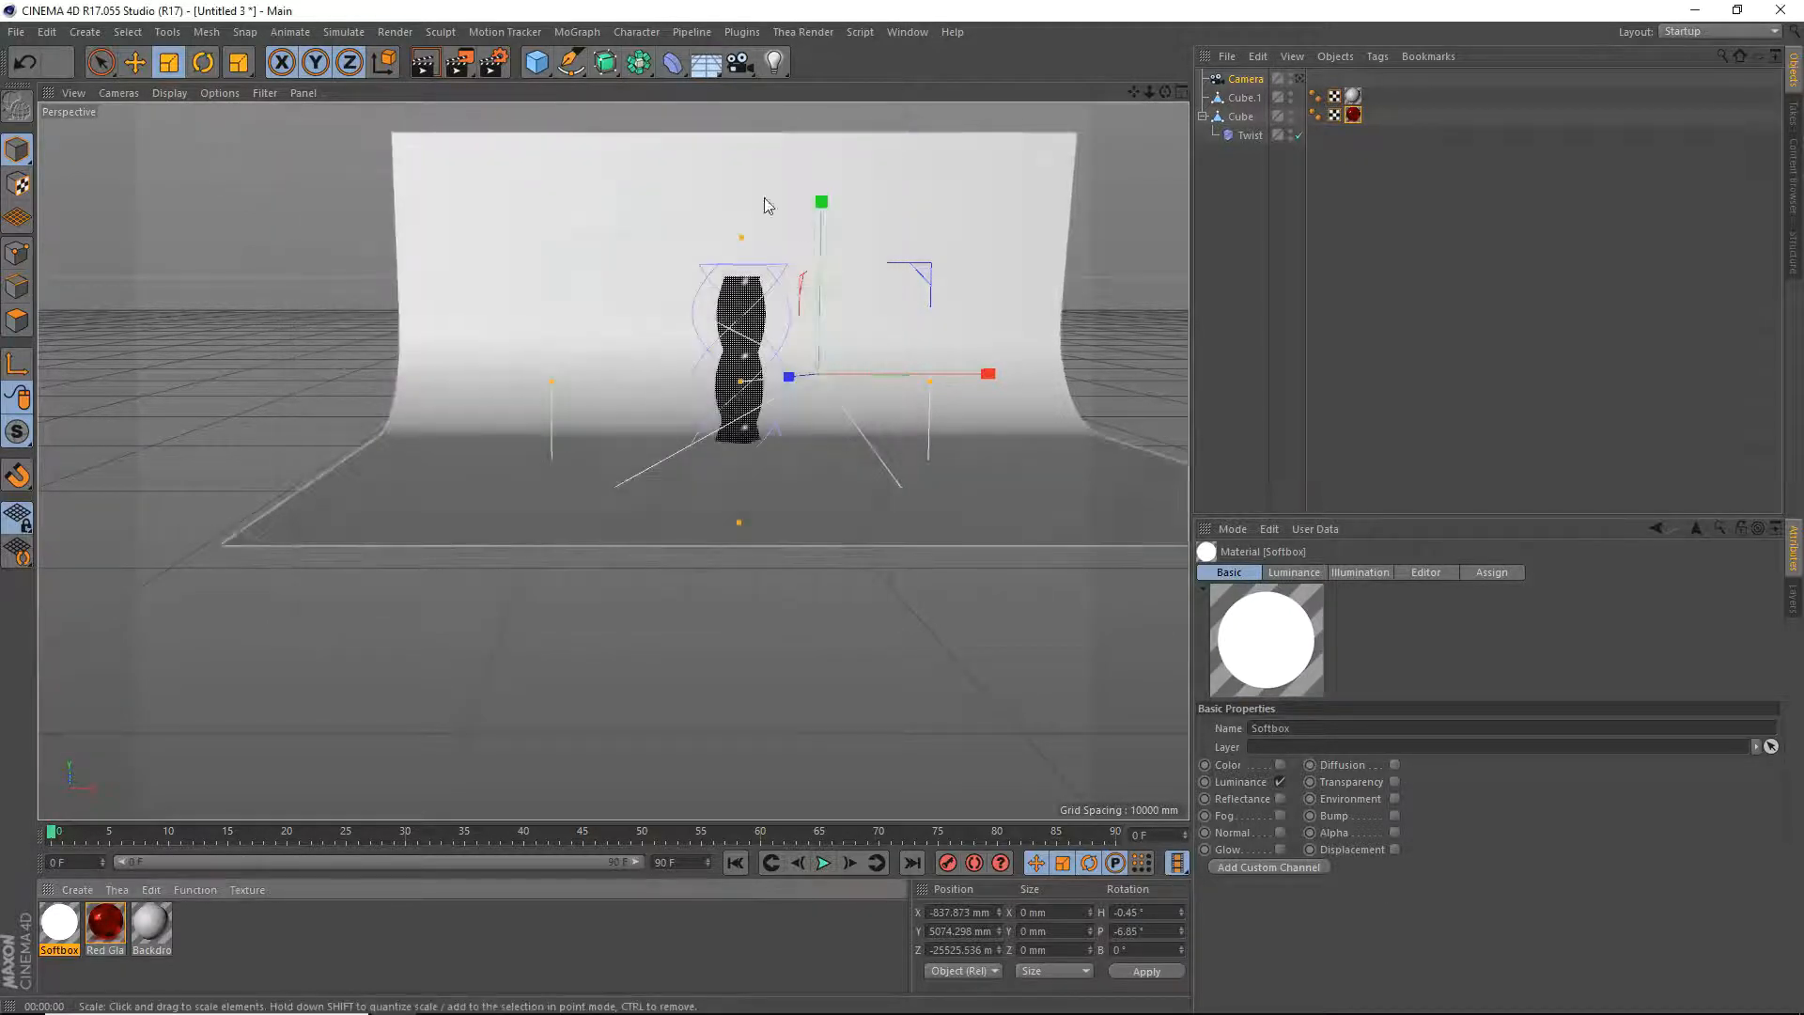
Add a plane enlarged to about 23927 by 17062 mm, placed at about Z -23926 mm and pitched to about -125°.
{"action": "left_click", "coordinate": [536, 62]}
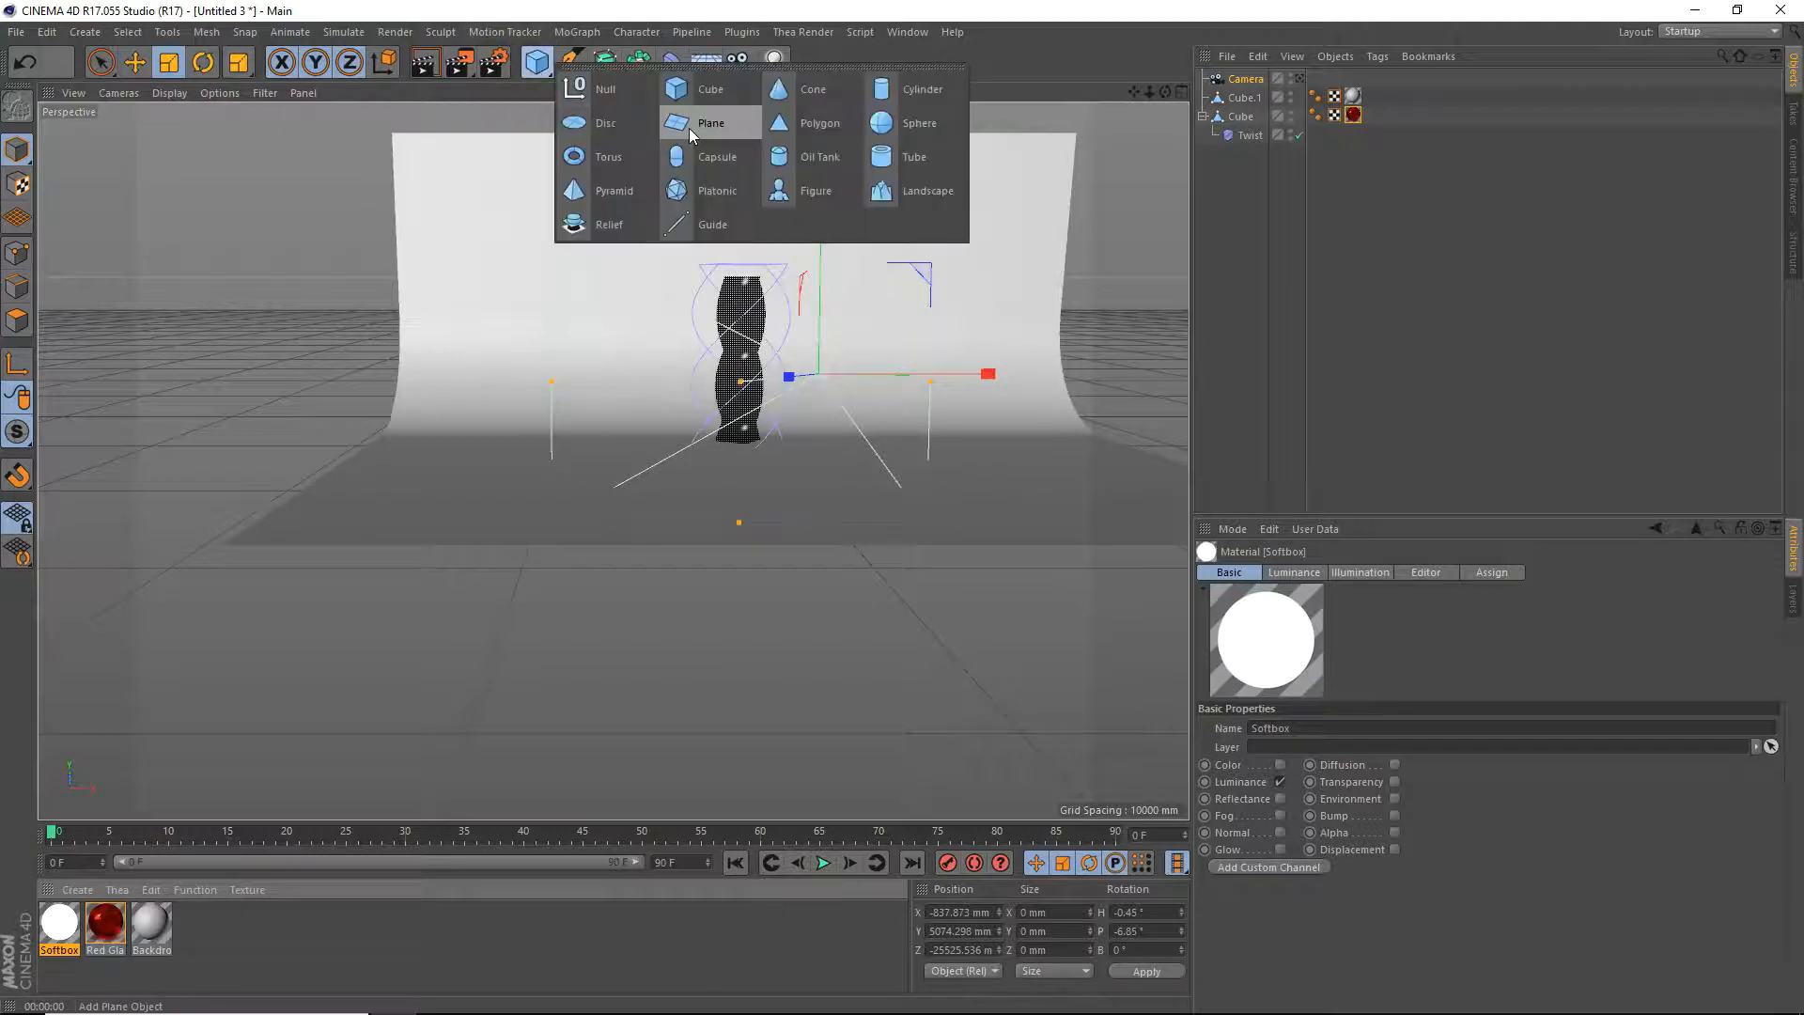
{"action": "left_click", "coordinate": [732, 120]}
{"action": "scroll", "coordinate": [651, 288], "scroll_direction": "down", "scroll_amount": 4}
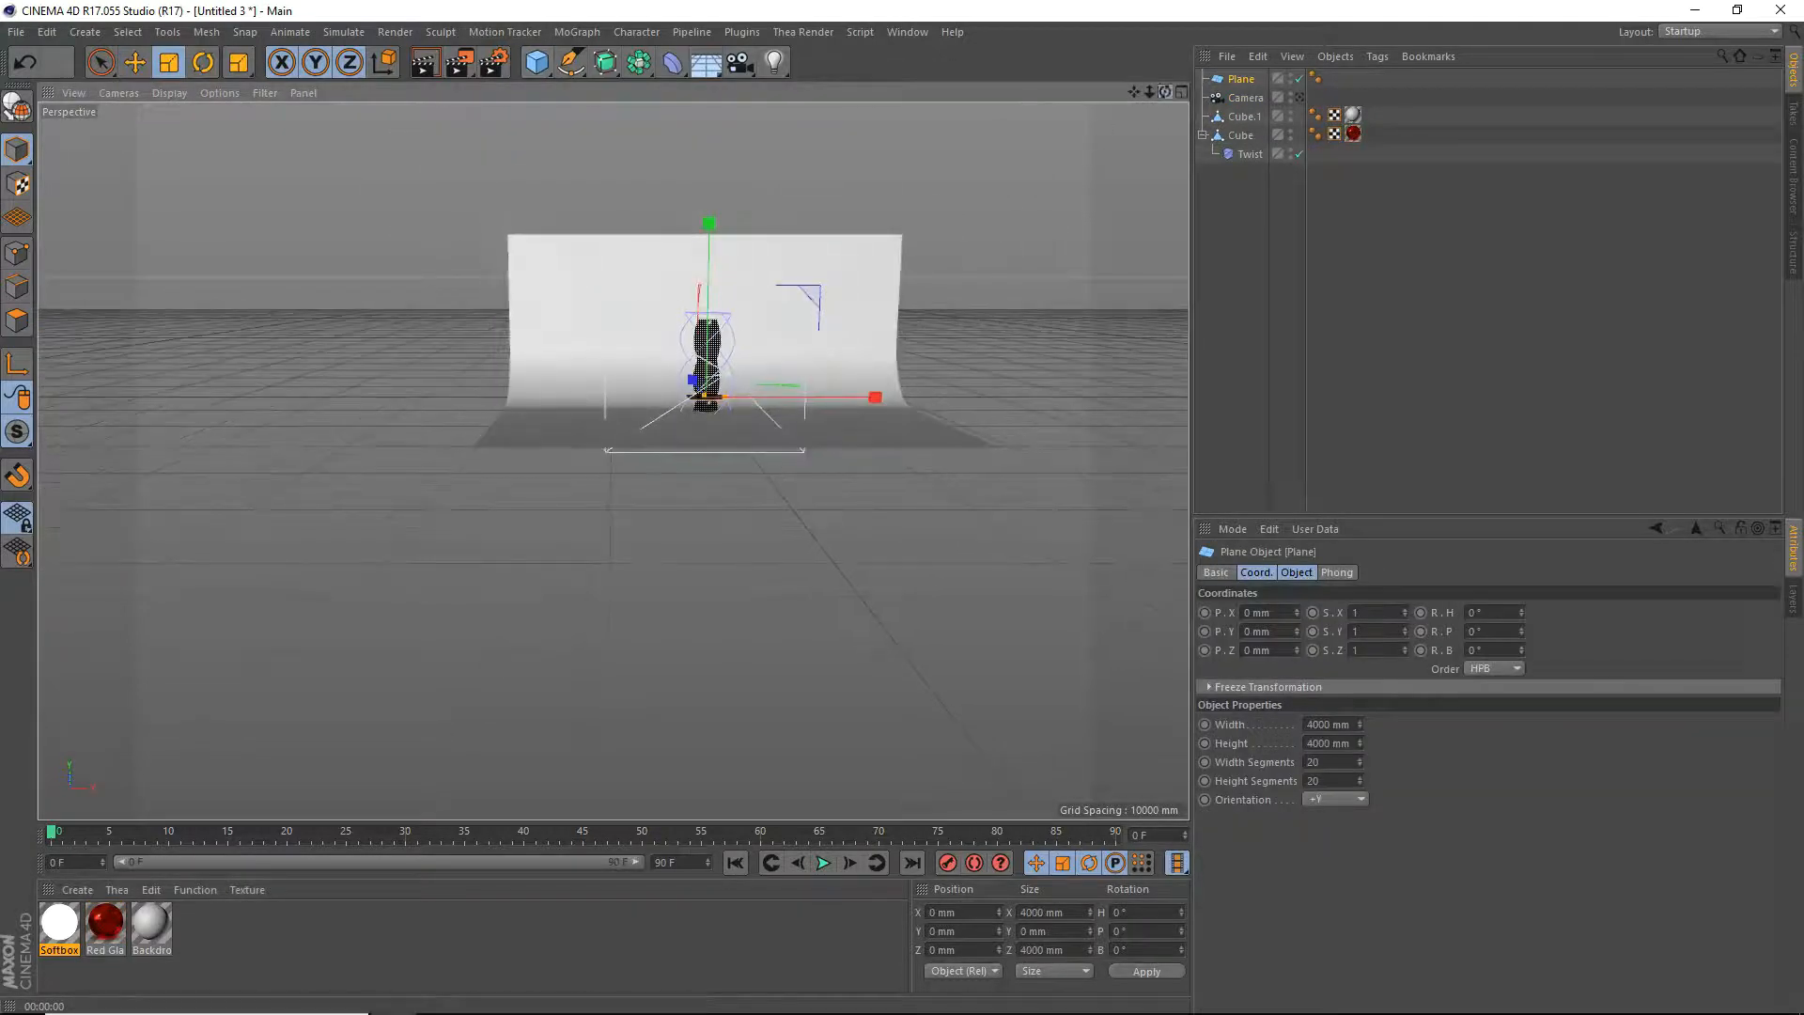
{"action": "left_click_drag", "start_coordinate": [1165, 92], "coordinate": [1249, 141]}
{"action": "left_click", "coordinate": [134, 62]}
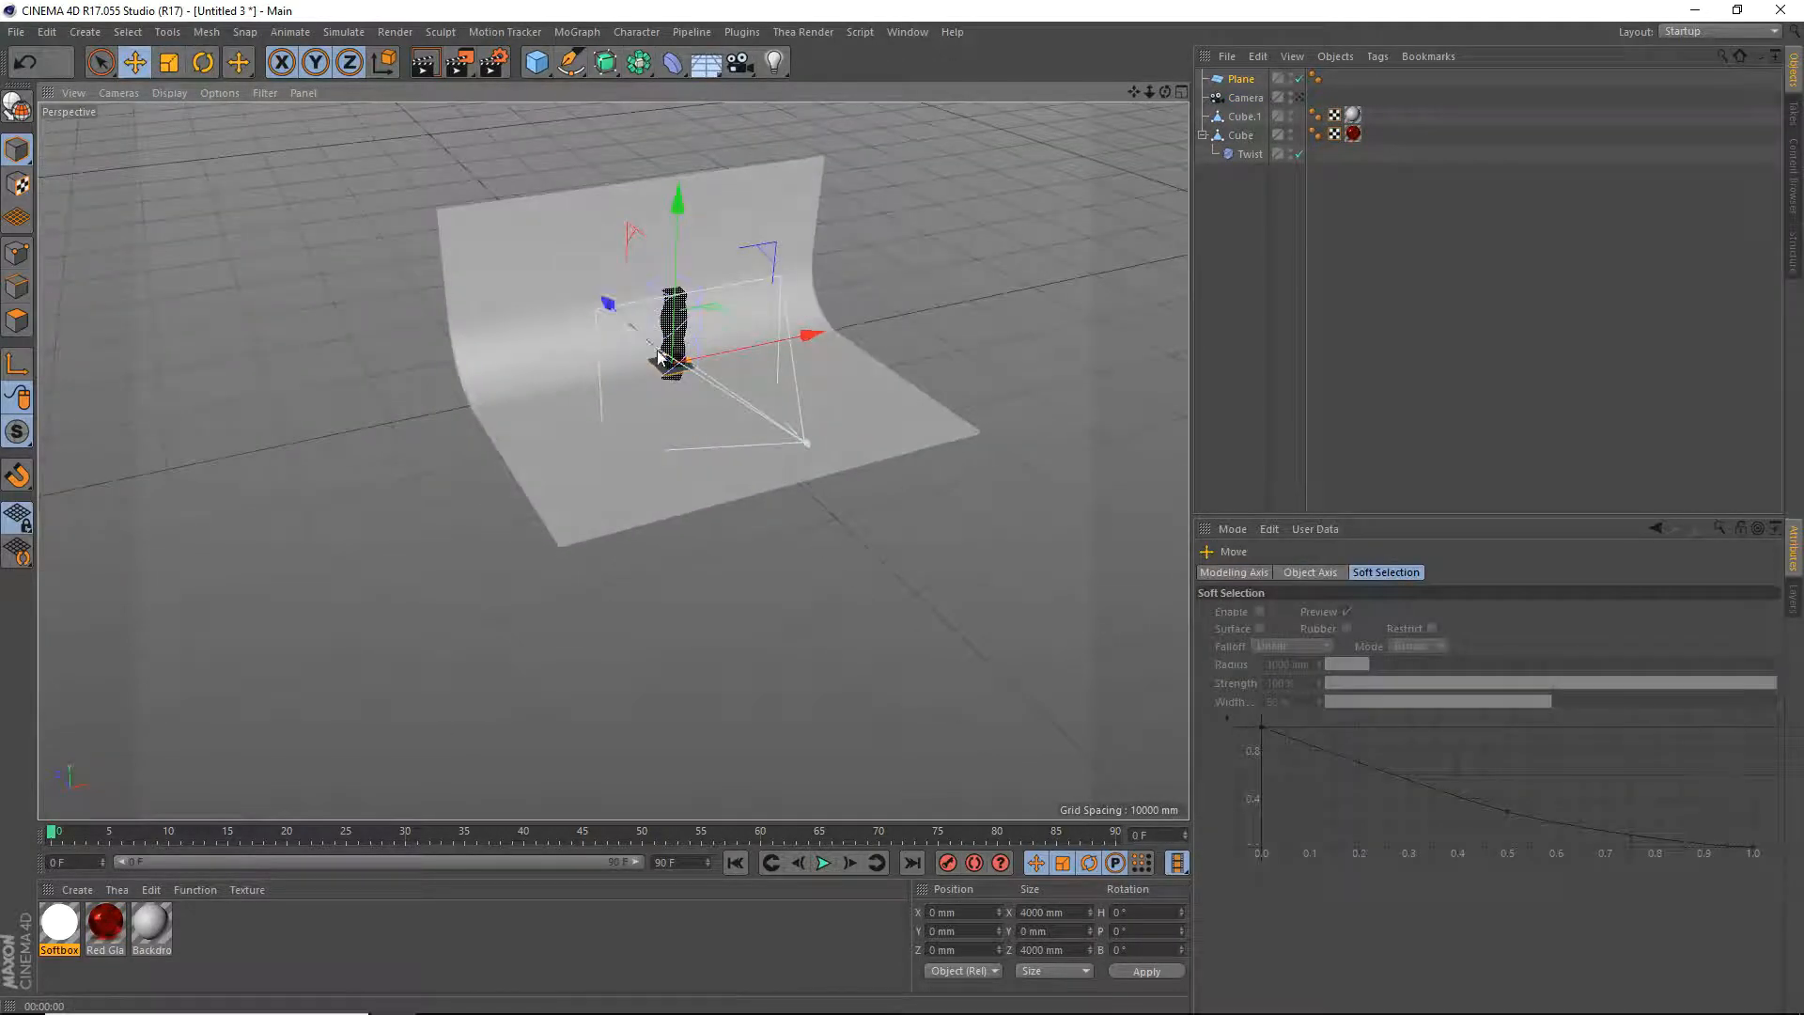
{"action": "left_click_drag", "start_coordinate": [651, 341], "coordinate": [756, 445]}
{"action": "left_click_drag", "start_coordinate": [878, 457], "coordinate": [907, 451]}
{"action": "left_click_drag", "start_coordinate": [757, 434], "coordinate": [323, 144]}
{"action": "left_click", "coordinate": [203, 62]}
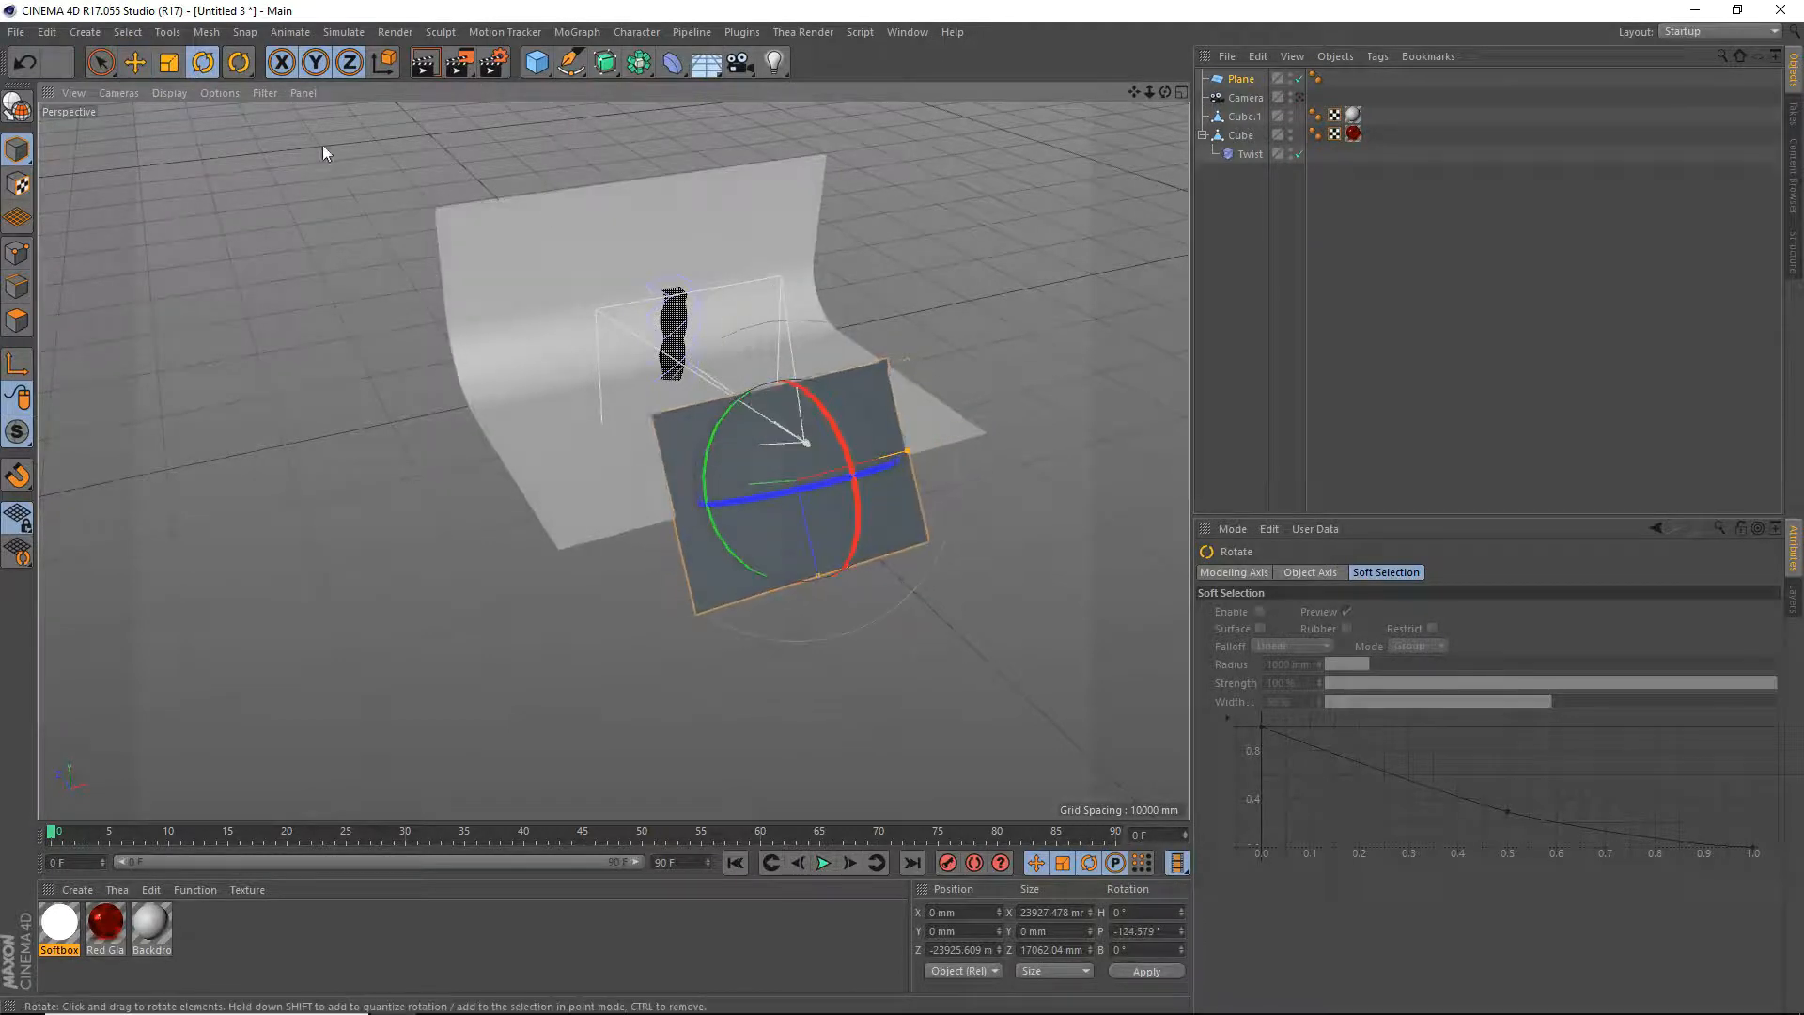
Raise the plane to about Y 11218 mm and Z -16193 mm, and apply the Softbox material to it.
{"action": "left_click", "coordinate": [135, 62]}
{"action": "left_click_drag", "start_coordinate": [827, 631], "coordinate": [776, 427]}
{"action": "left_click_drag", "start_coordinate": [59, 924], "coordinate": [787, 404]}
Look through the camera and move the softbox plane out of shot, to about Y 13645 mm and Z -19715 mm.
{"action": "left_click", "coordinate": [1299, 98]}
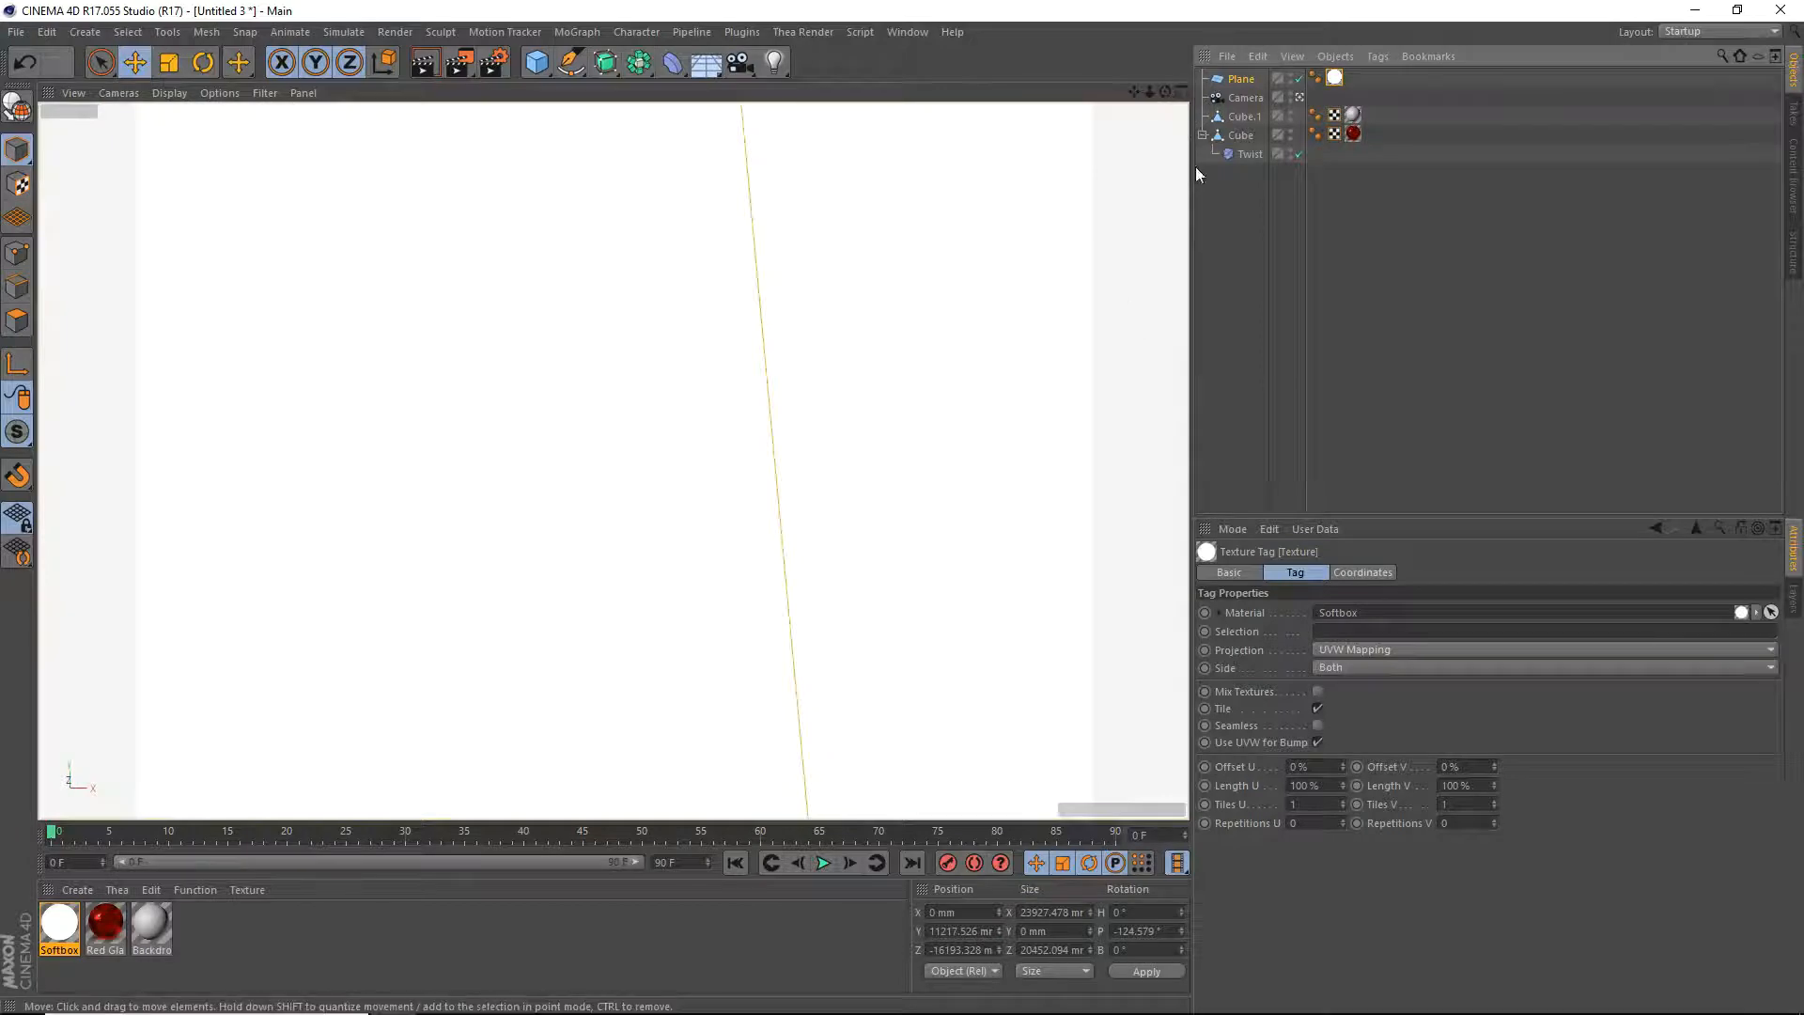
{"action": "left_click", "coordinate": [791, 264]}
{"action": "scroll", "coordinate": [944, 249], "scroll_direction": "down", "scroll_amount": 6}
{"action": "scroll", "coordinate": [998, 244], "scroll_direction": "down", "scroll_amount": 5}
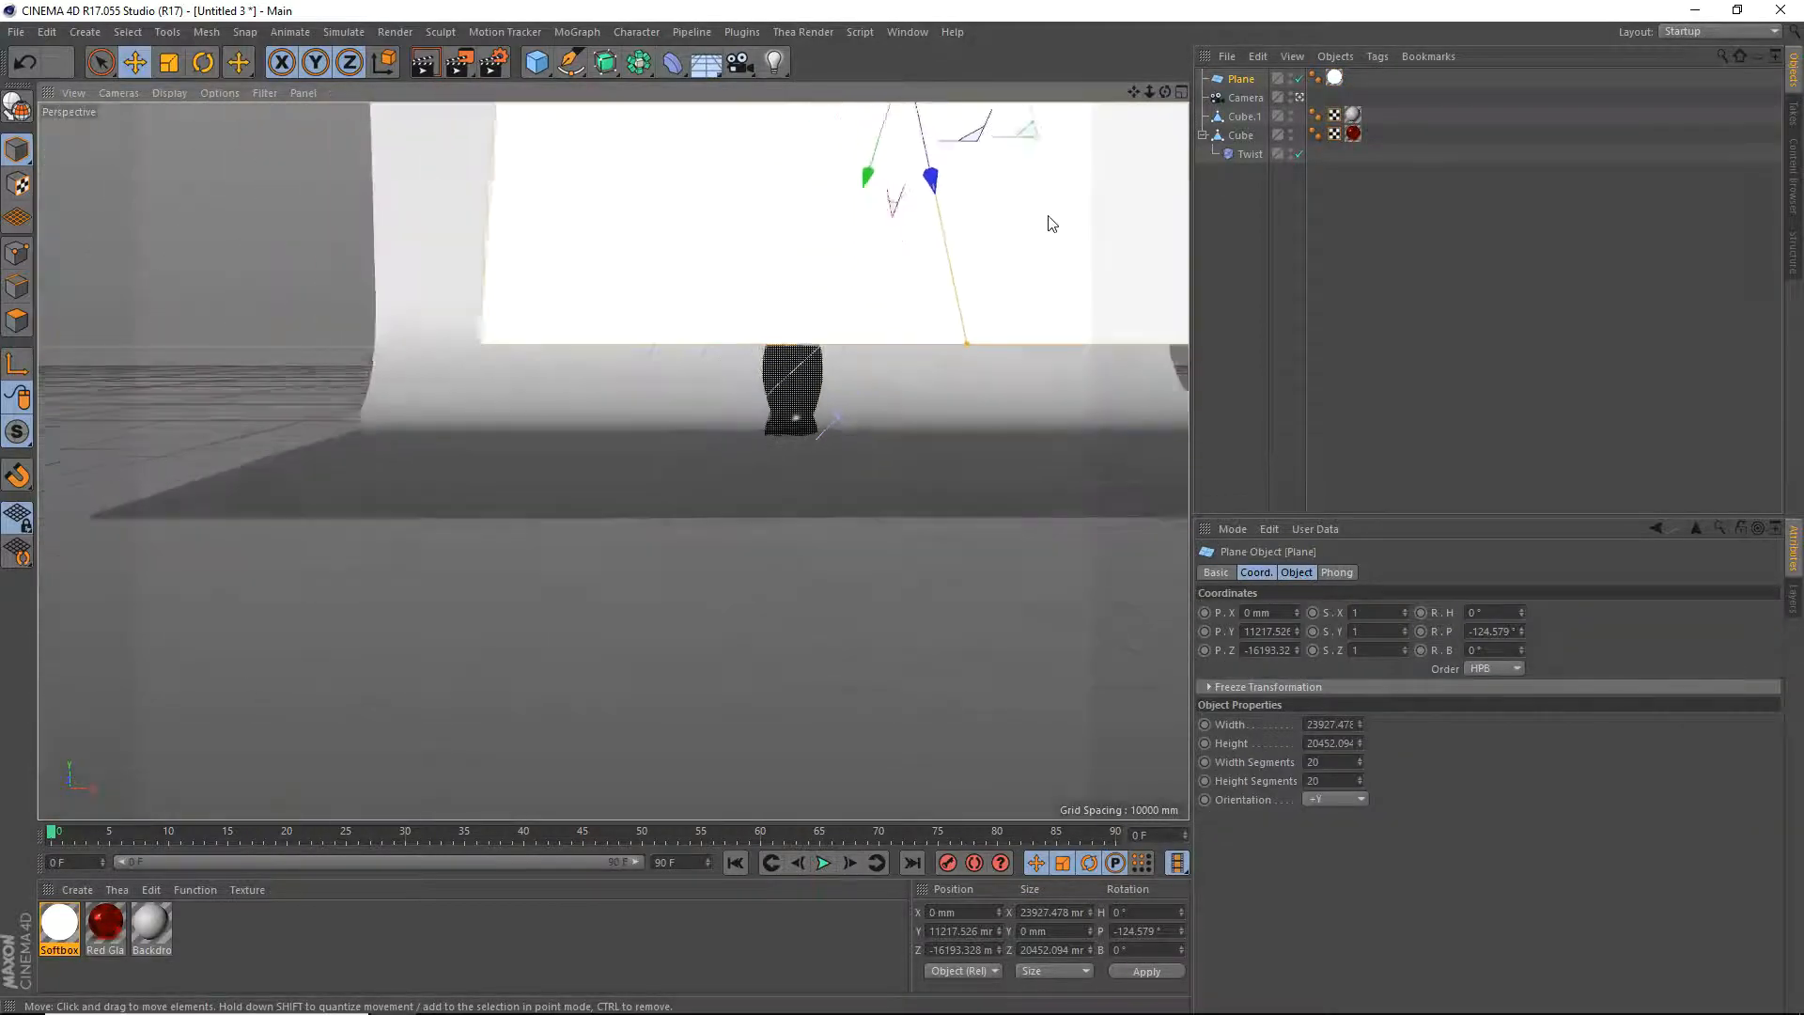
{"action": "left_click_drag", "start_coordinate": [1134, 92], "coordinate": [1058, 246]}
{"action": "left_click_drag", "start_coordinate": [867, 297], "coordinate": [895, 230]}
Reframe the camera closer on the twisted column, showing it whole against the backdrop.
{"action": "scroll", "coordinate": [902, 410], "scroll_direction": "up", "scroll_amount": 5}
{"action": "scroll", "coordinate": [821, 433], "scroll_direction": "up", "scroll_amount": 5}
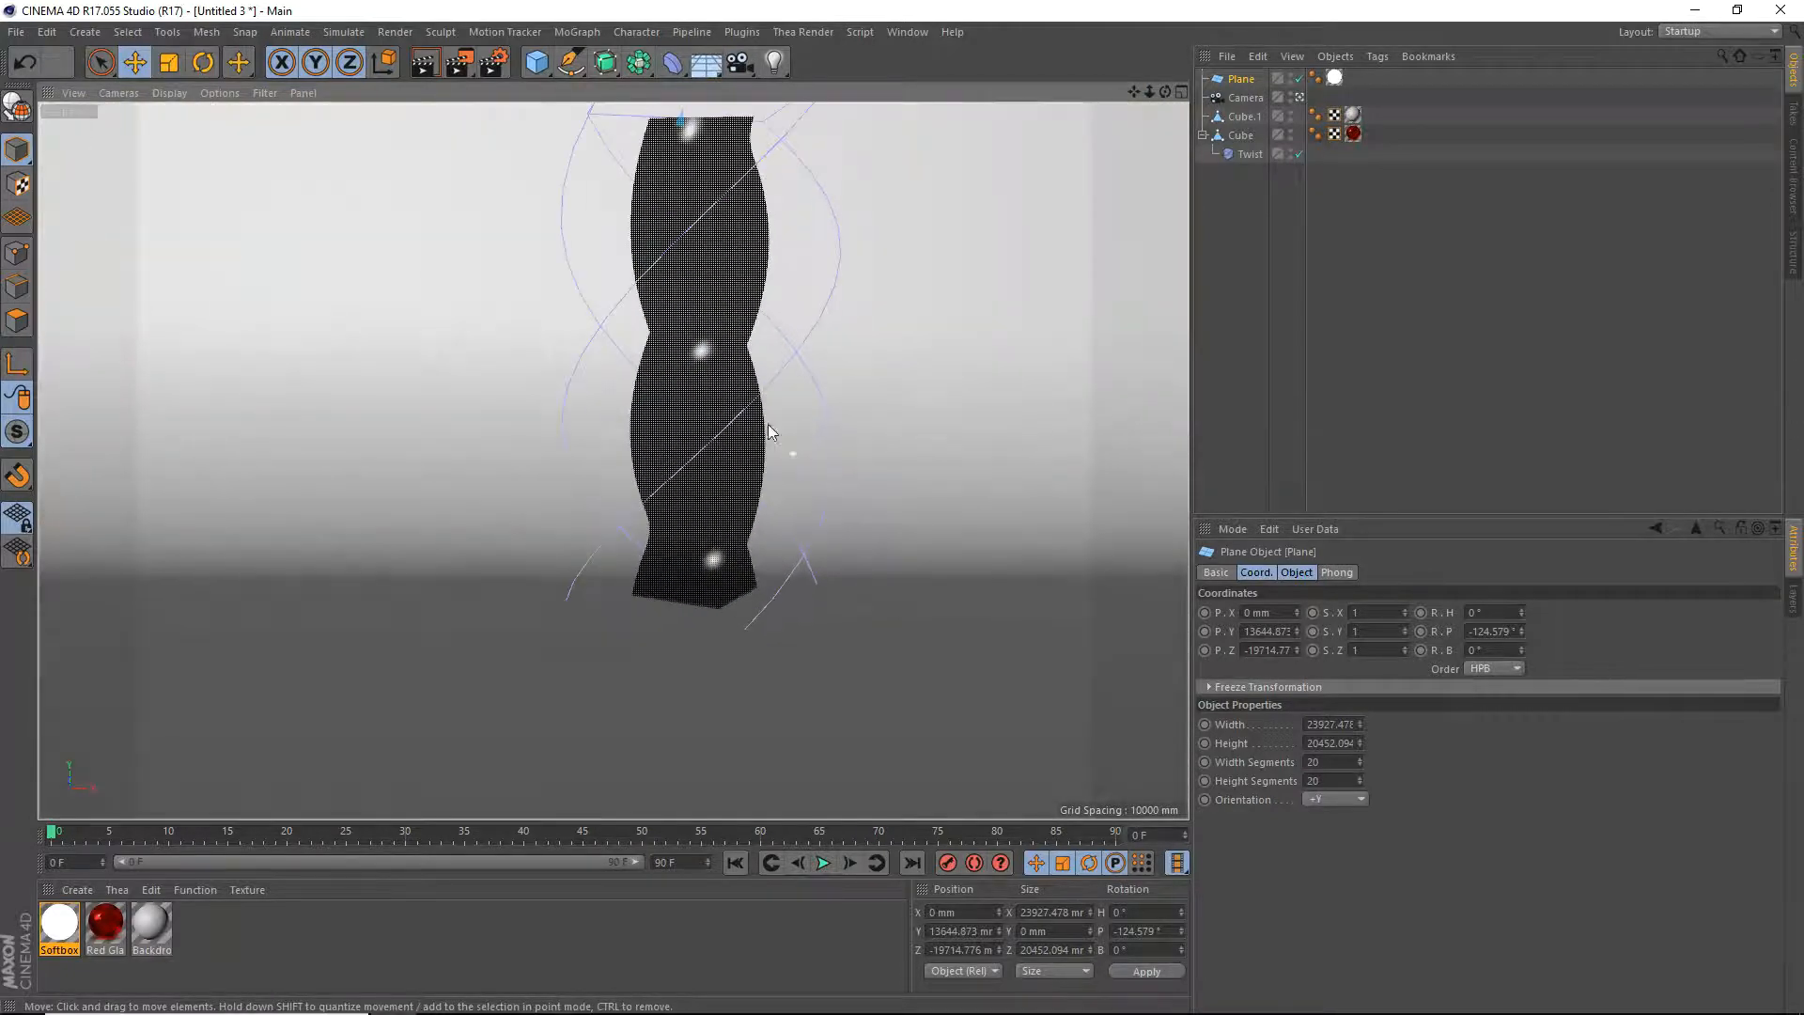
{"action": "left_click_drag", "start_coordinate": [1165, 91], "coordinate": [1060, 154]}
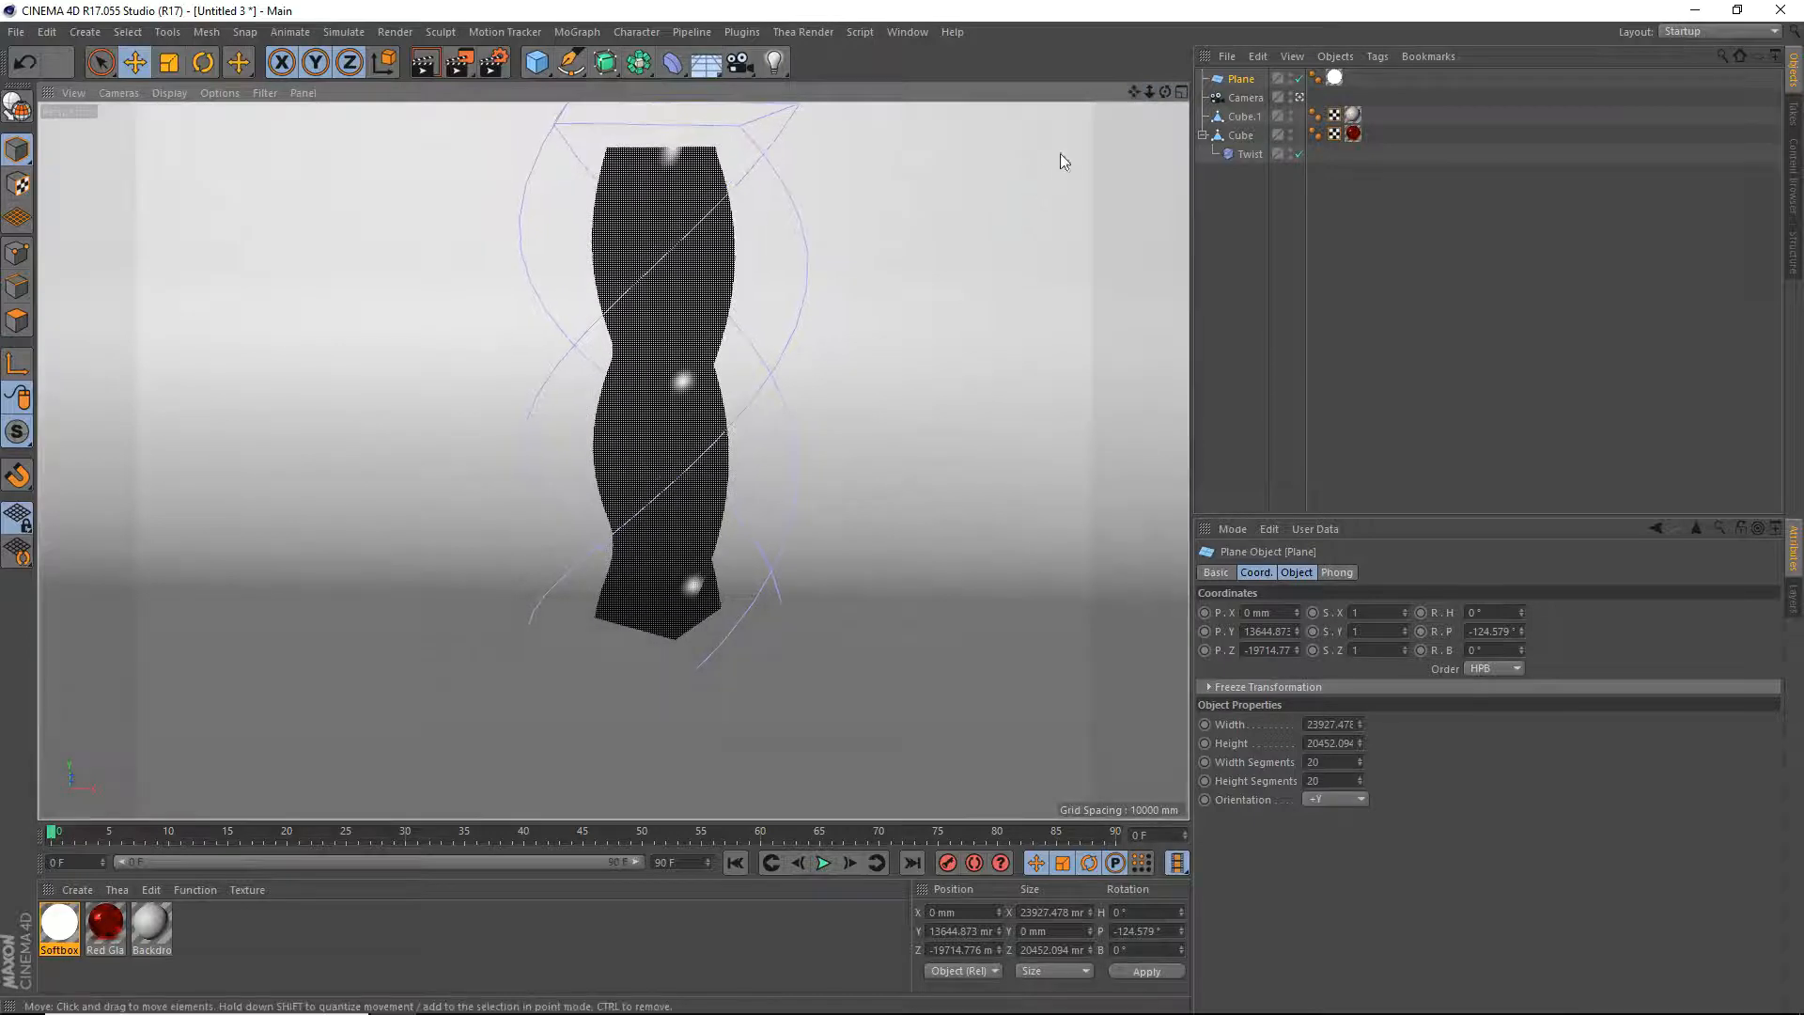
{"action": "mouse_move", "coordinate": [1133, 92]}
{"action": "left_mouse_down"}
{"action": "mouse_move", "coordinate": [1083, 125]}
{"action": "mouse_move", "coordinate": [1095, 160]}
{"action": "mouse_move", "coordinate": [1165, 90]}
{"action": "mouse_move", "coordinate": [1157, 113]}
{"action": "left_mouse_up"}
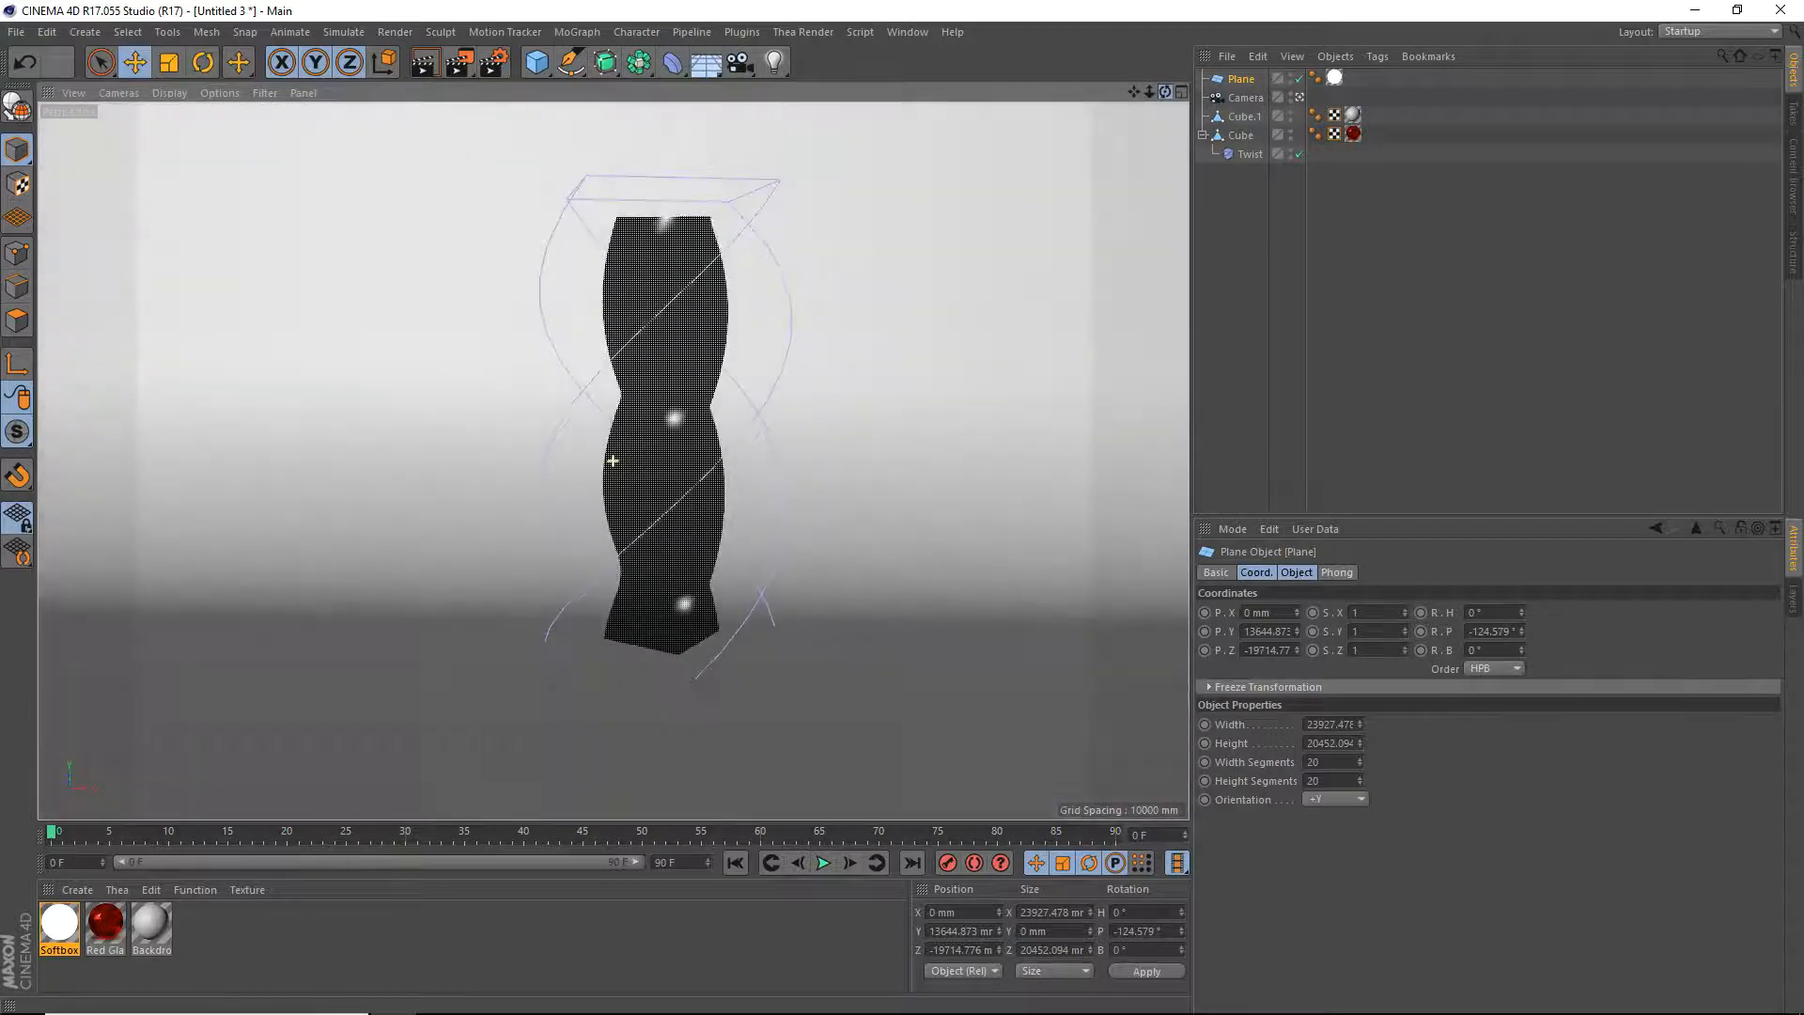
Set the render output size to 1920 by 1080 pixels.
{"action": "left_click", "coordinate": [495, 64]}
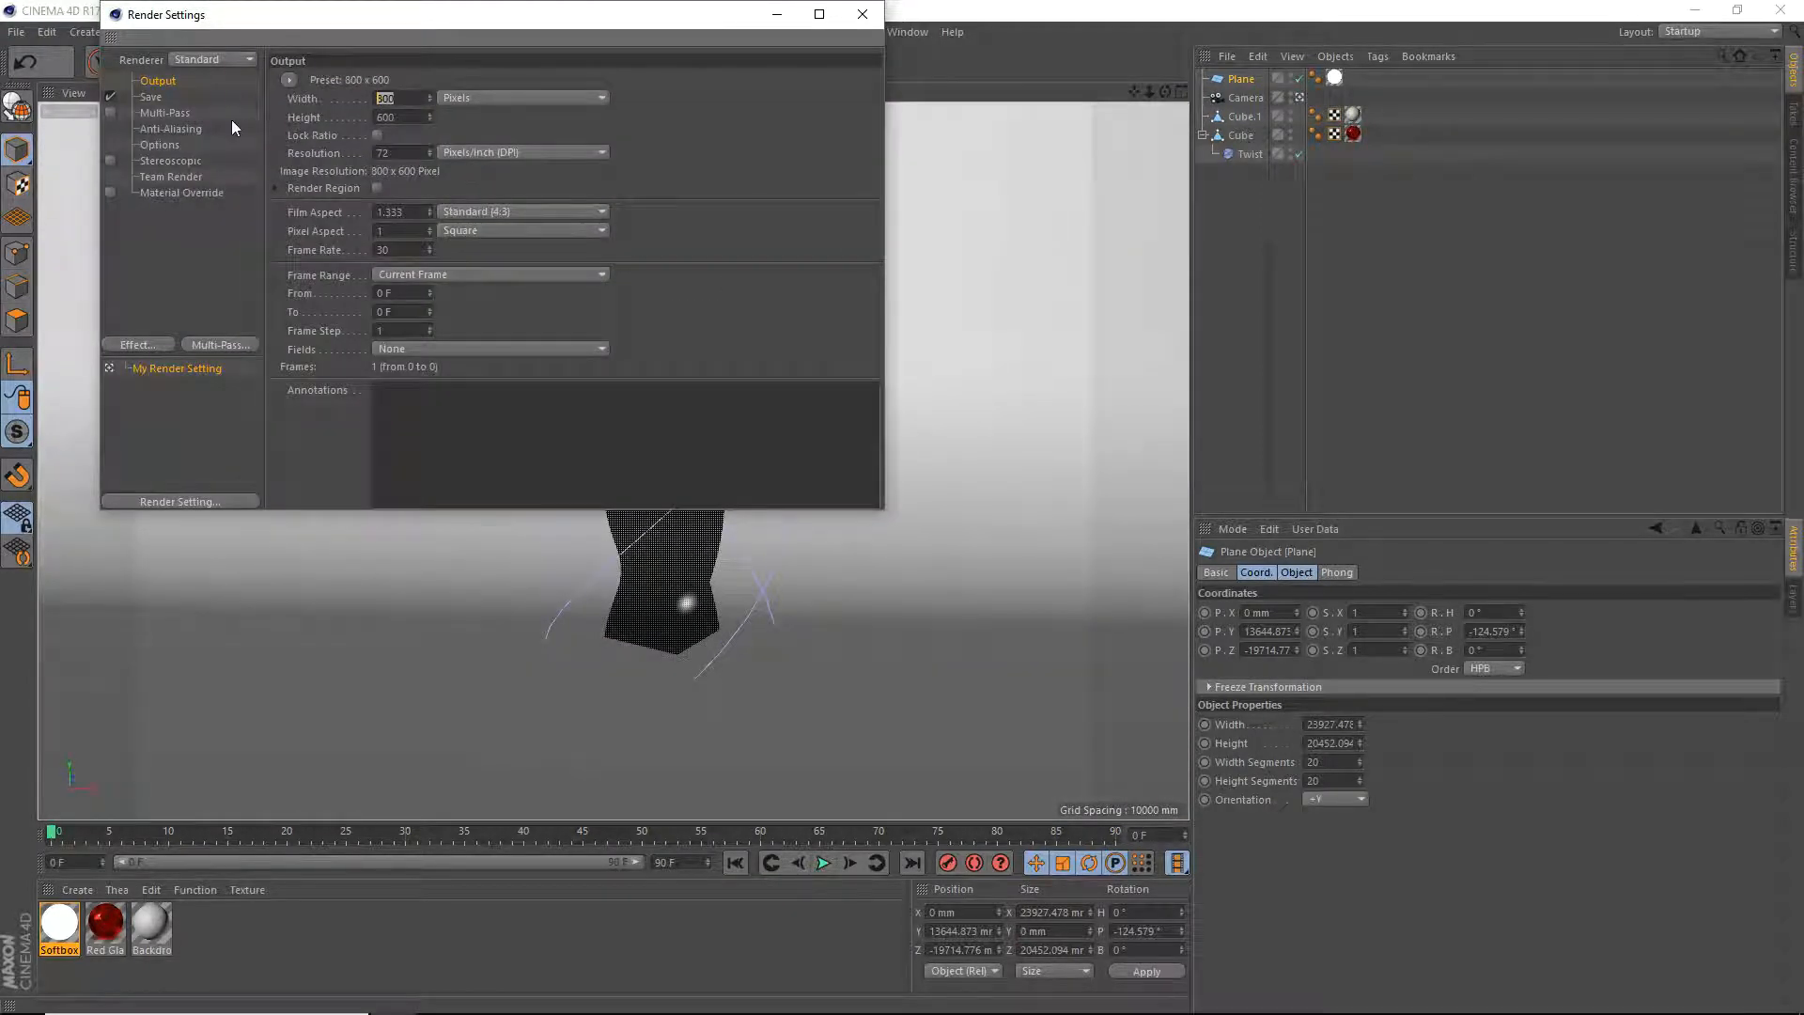
{"action": "type", "text": "1920"}
{"action": "key", "text": "Tab"}
{"action": "key", "text": "Return"}
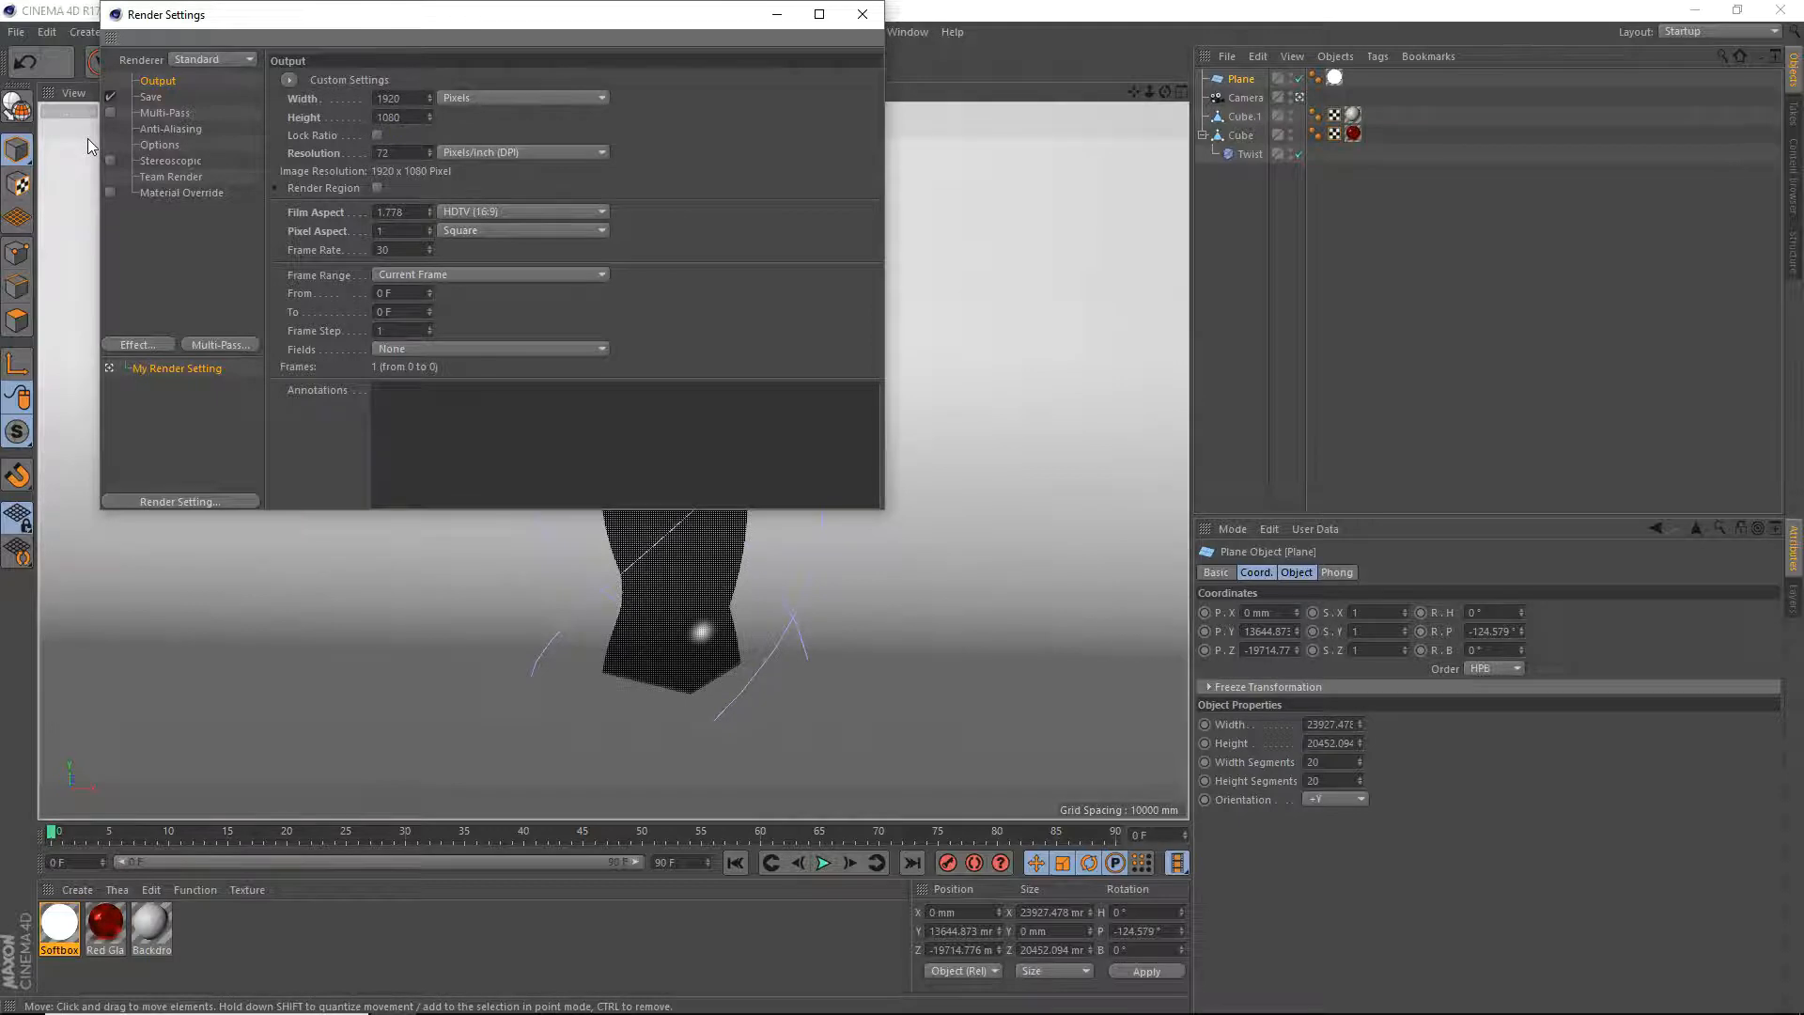
Try a render output size of 1280 by 720 pixels and return it to 1920 by 1080 pixels.
{"action": "left_click", "coordinate": [388, 98]}
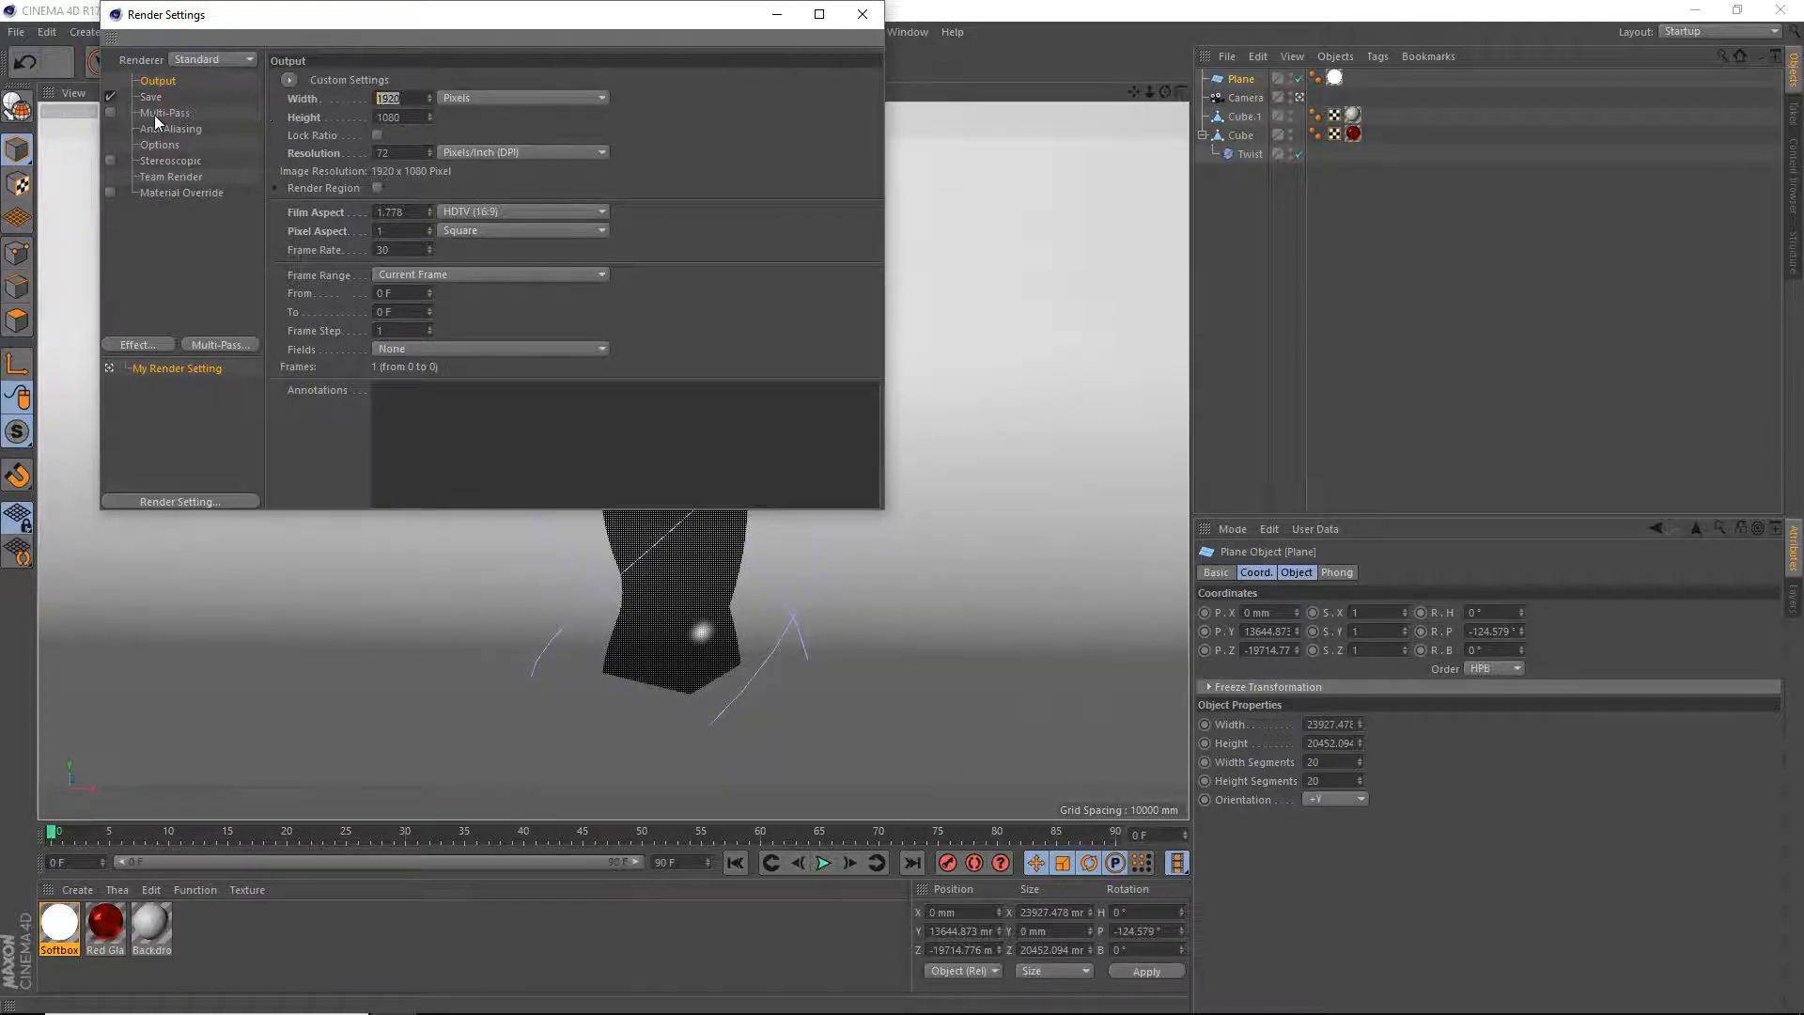
{"action": "type", "text": "1280"}
{"action": "key", "text": "Return"}
{"action": "left_click", "coordinate": [395, 117]}
{"action": "type", "text": "7"}
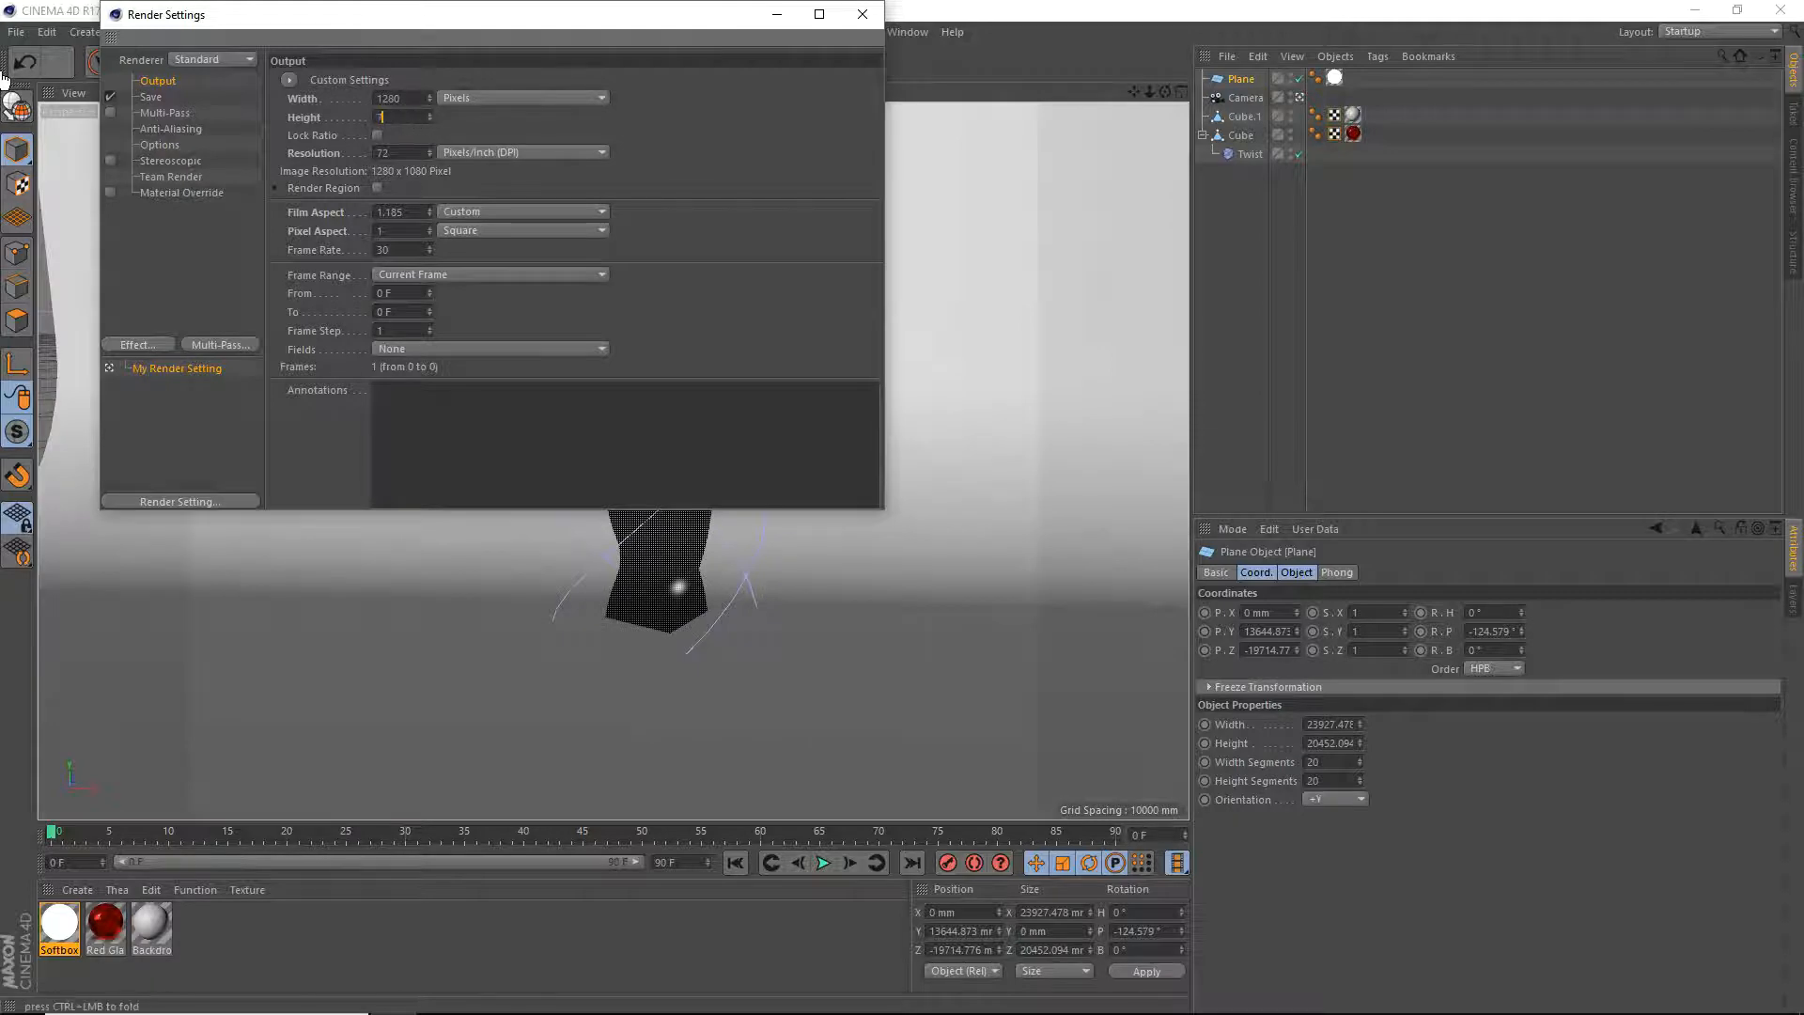
{"action": "type", "text": "20"}
{"action": "key", "text": "Return"}
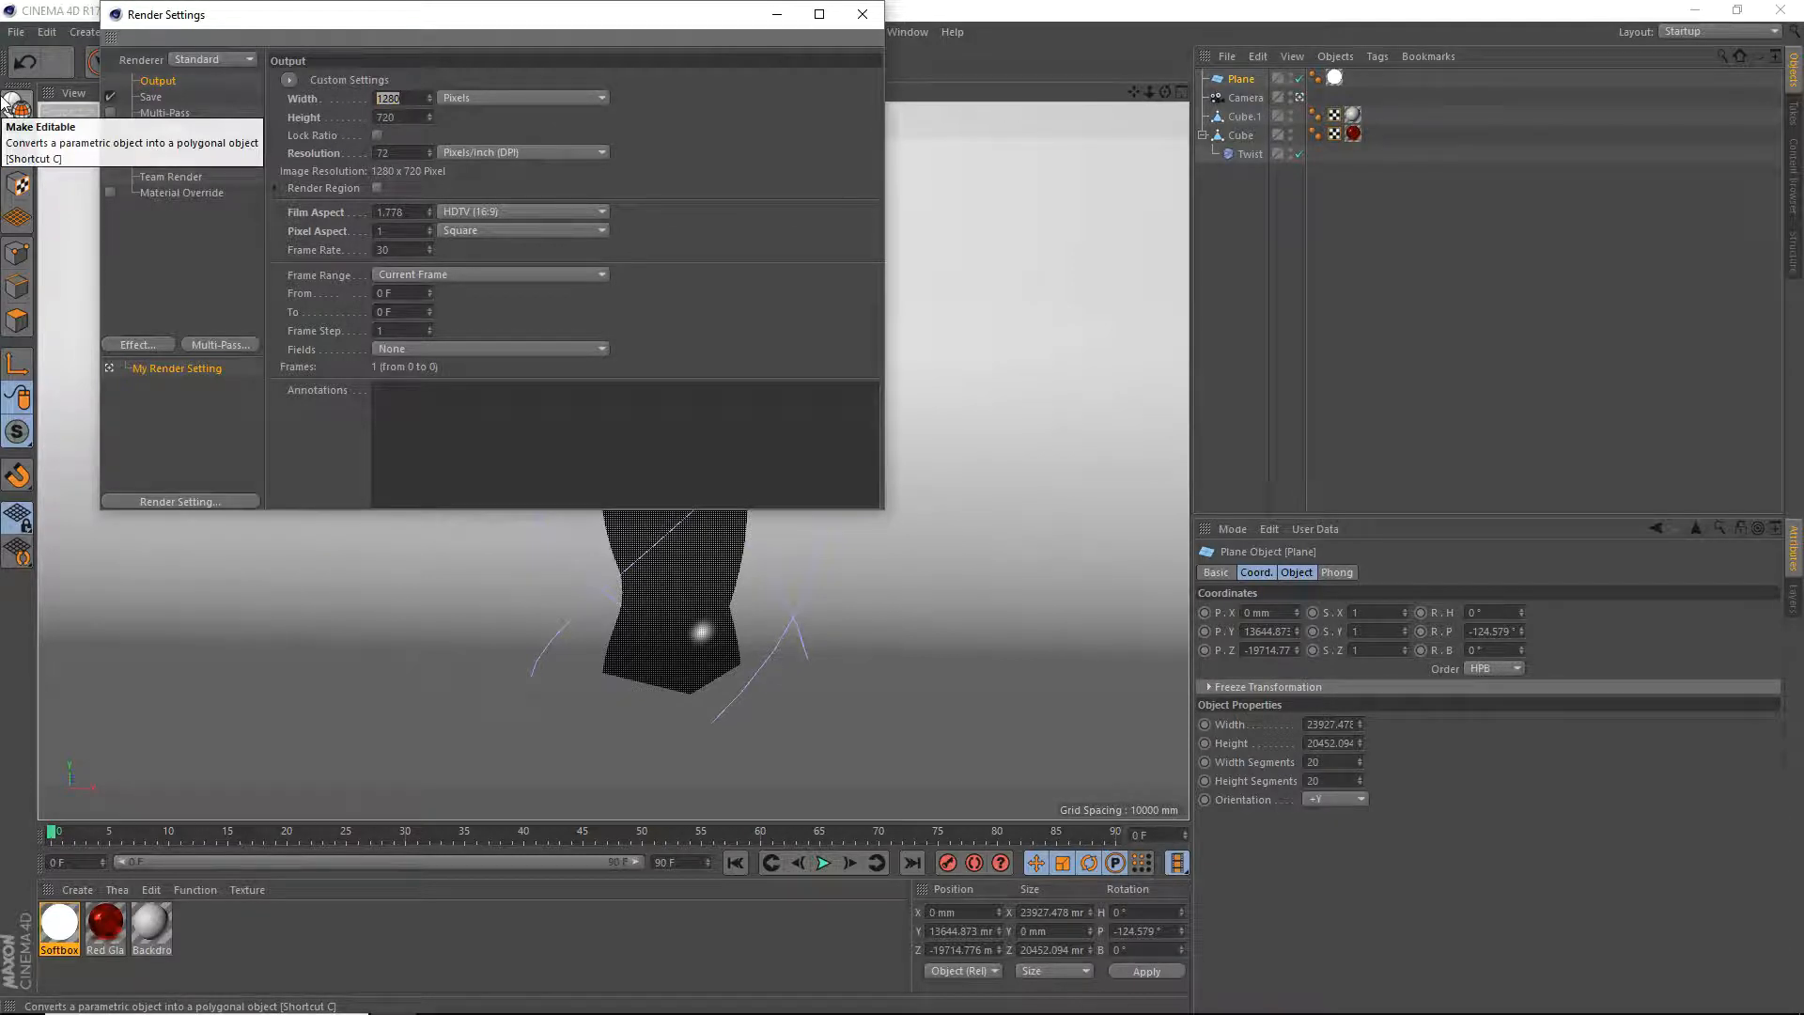
{"action": "type", "text": "1920"}
{"action": "key", "text": "Tab"}
{"action": "type", "text": "1080"}
{"action": "key", "text": "Return"}
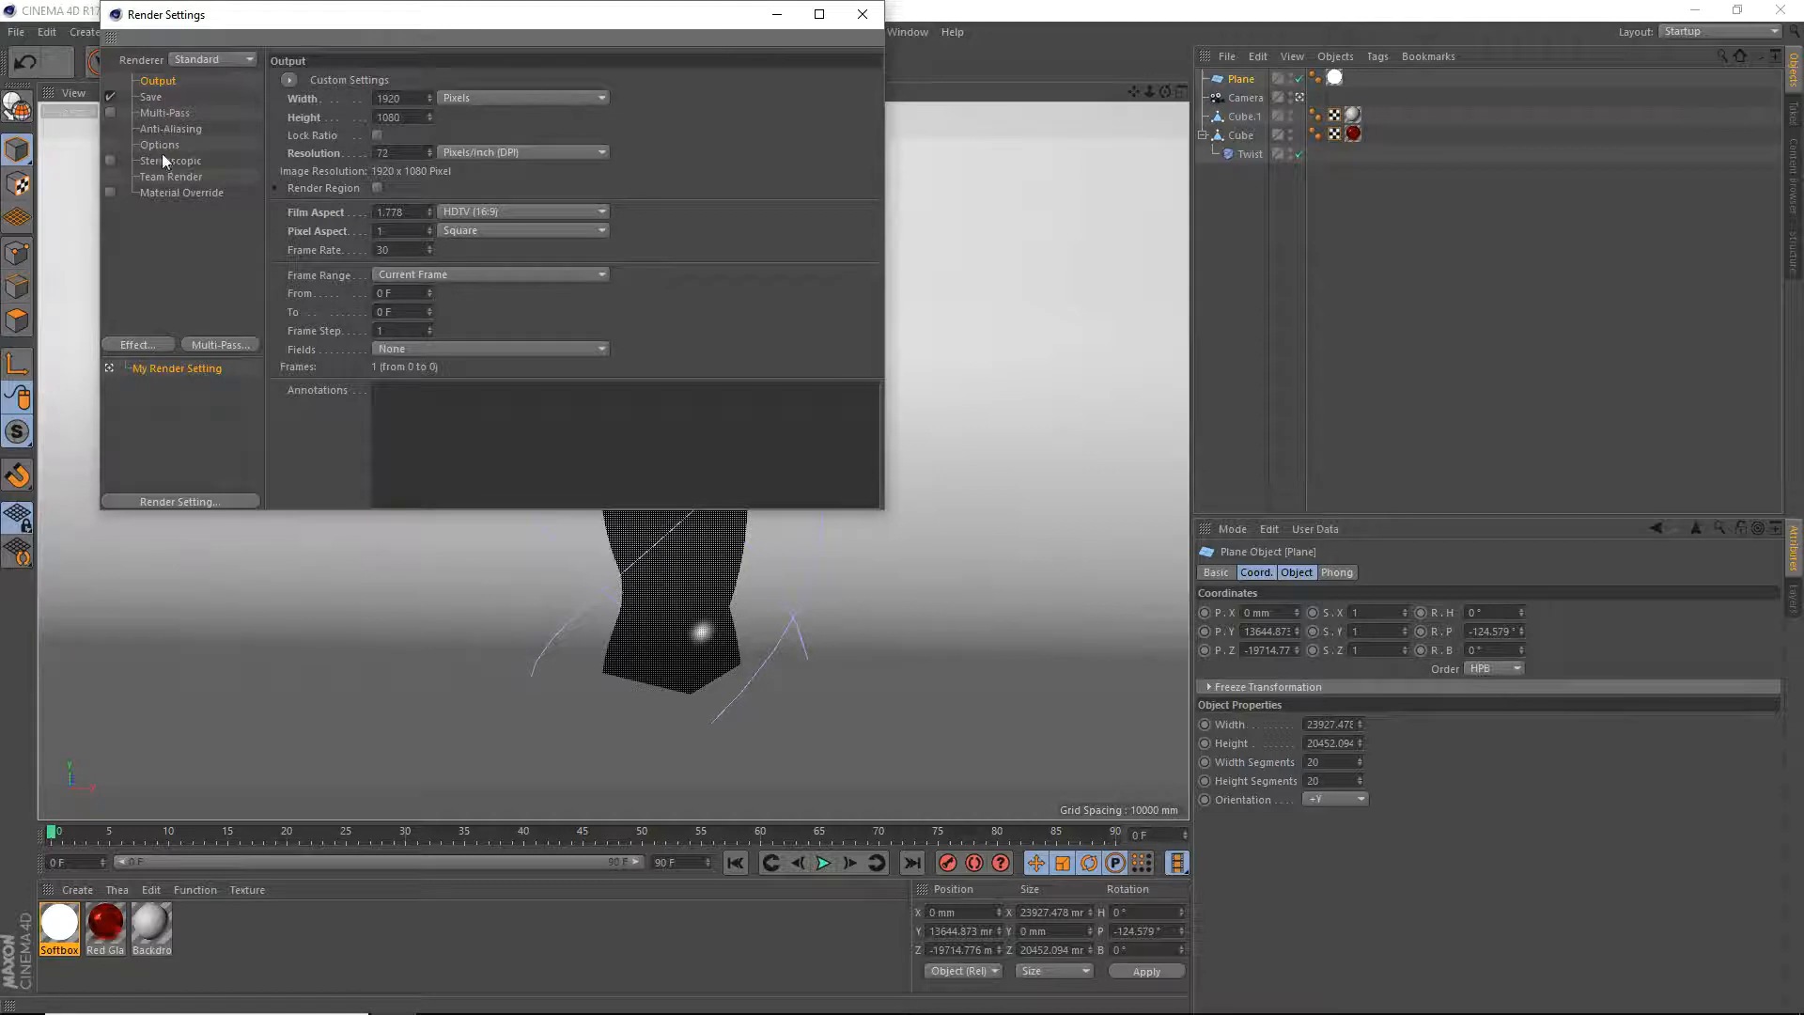
Try the Physical renderer, view its settings, and return the renderer to Standard.
{"action": "left_click", "coordinate": [209, 62]}
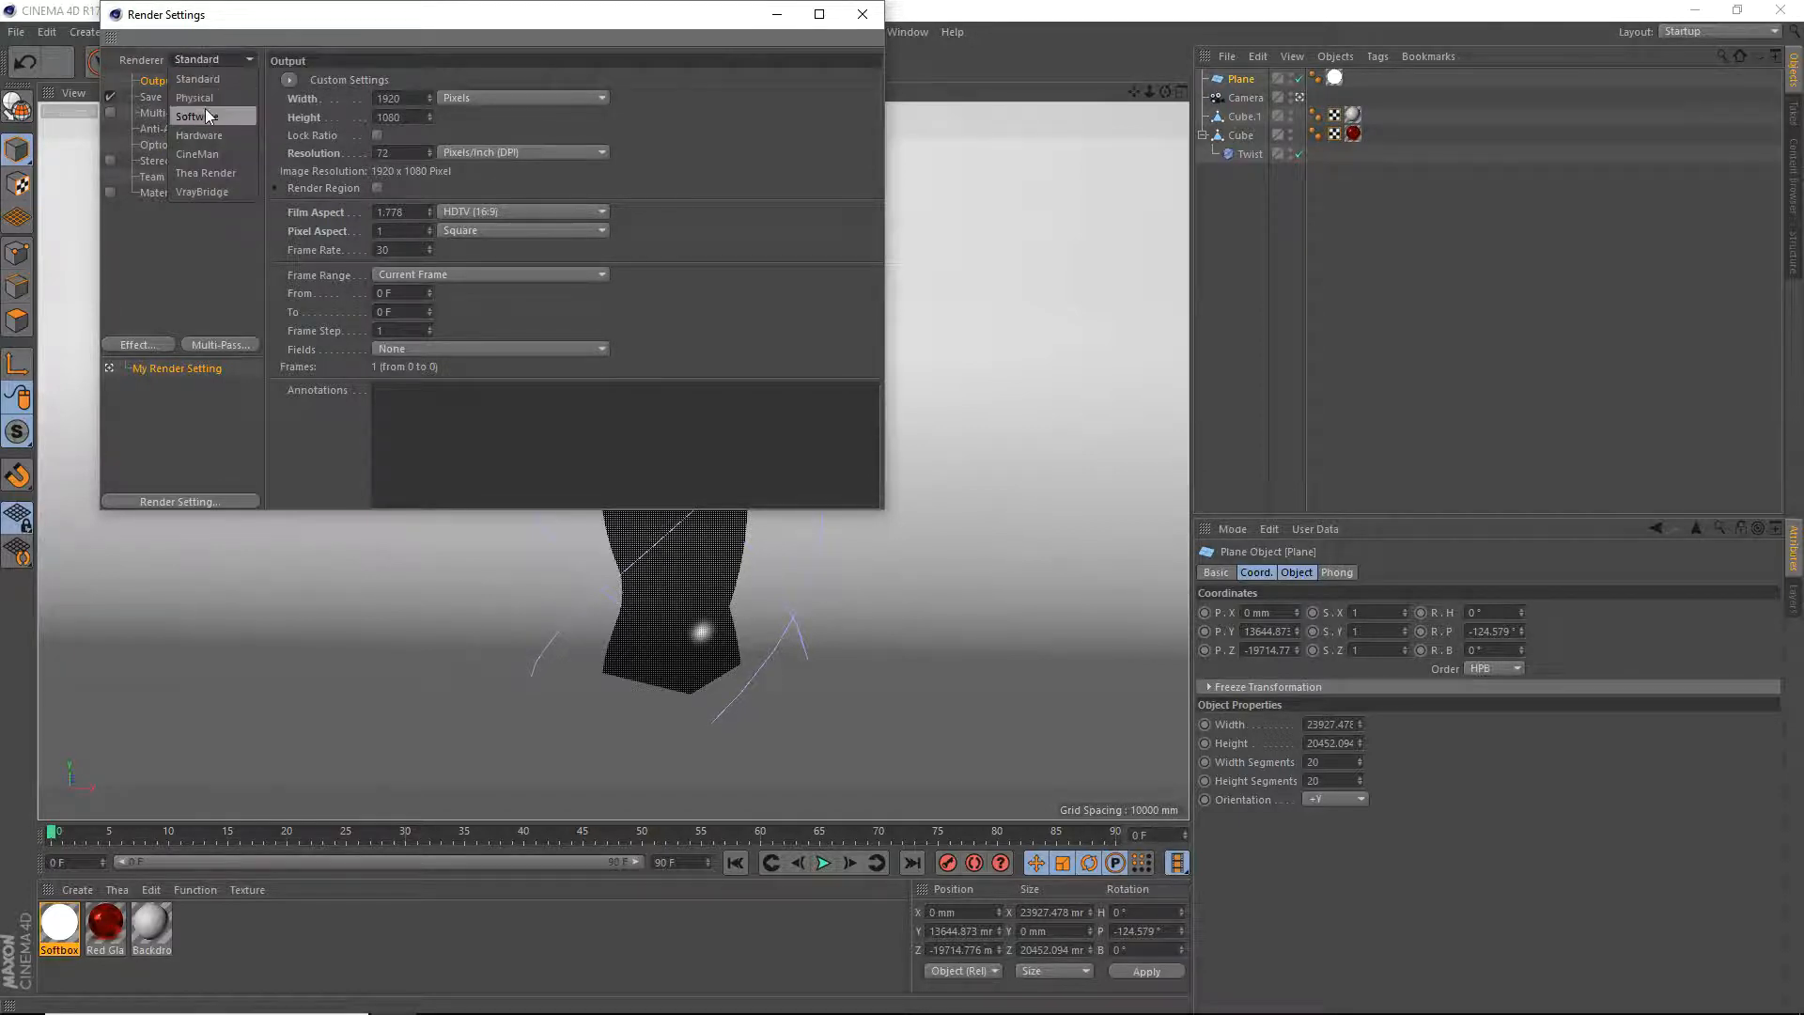
{"action": "left_click", "coordinate": [203, 100]}
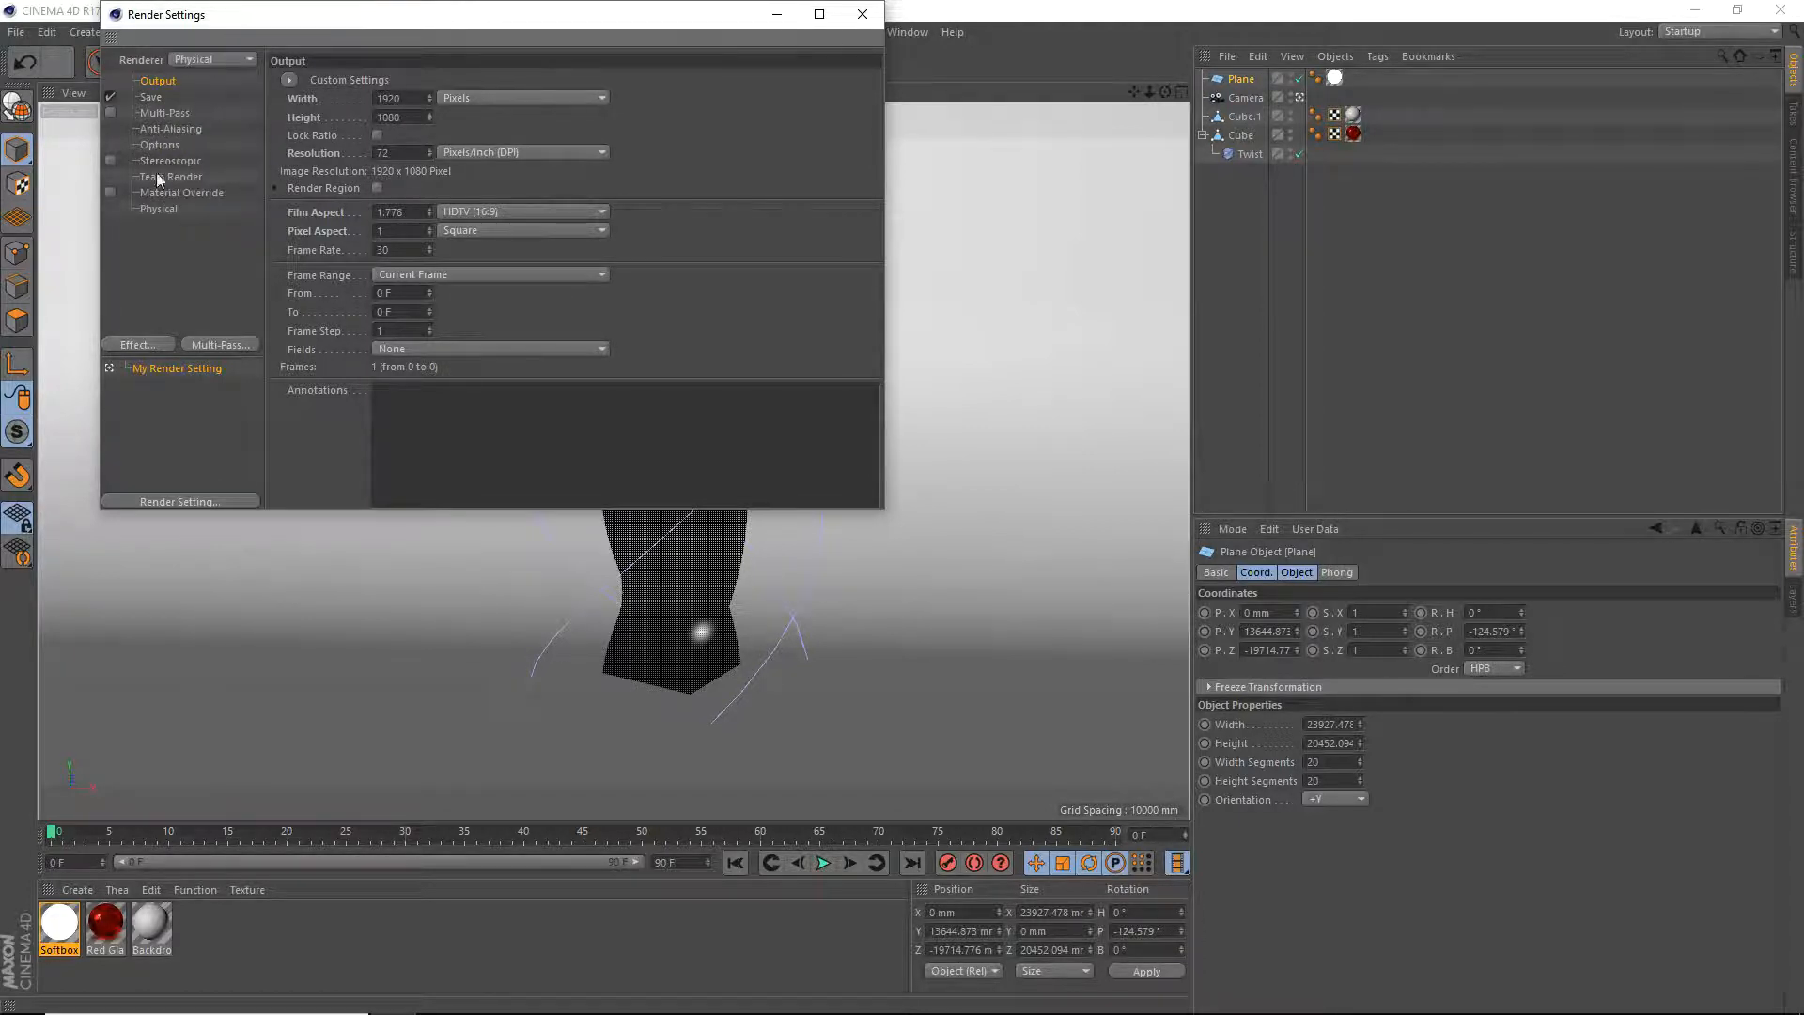
{"action": "left_click", "coordinate": [158, 210]}
{"action": "left_click", "coordinate": [205, 62]}
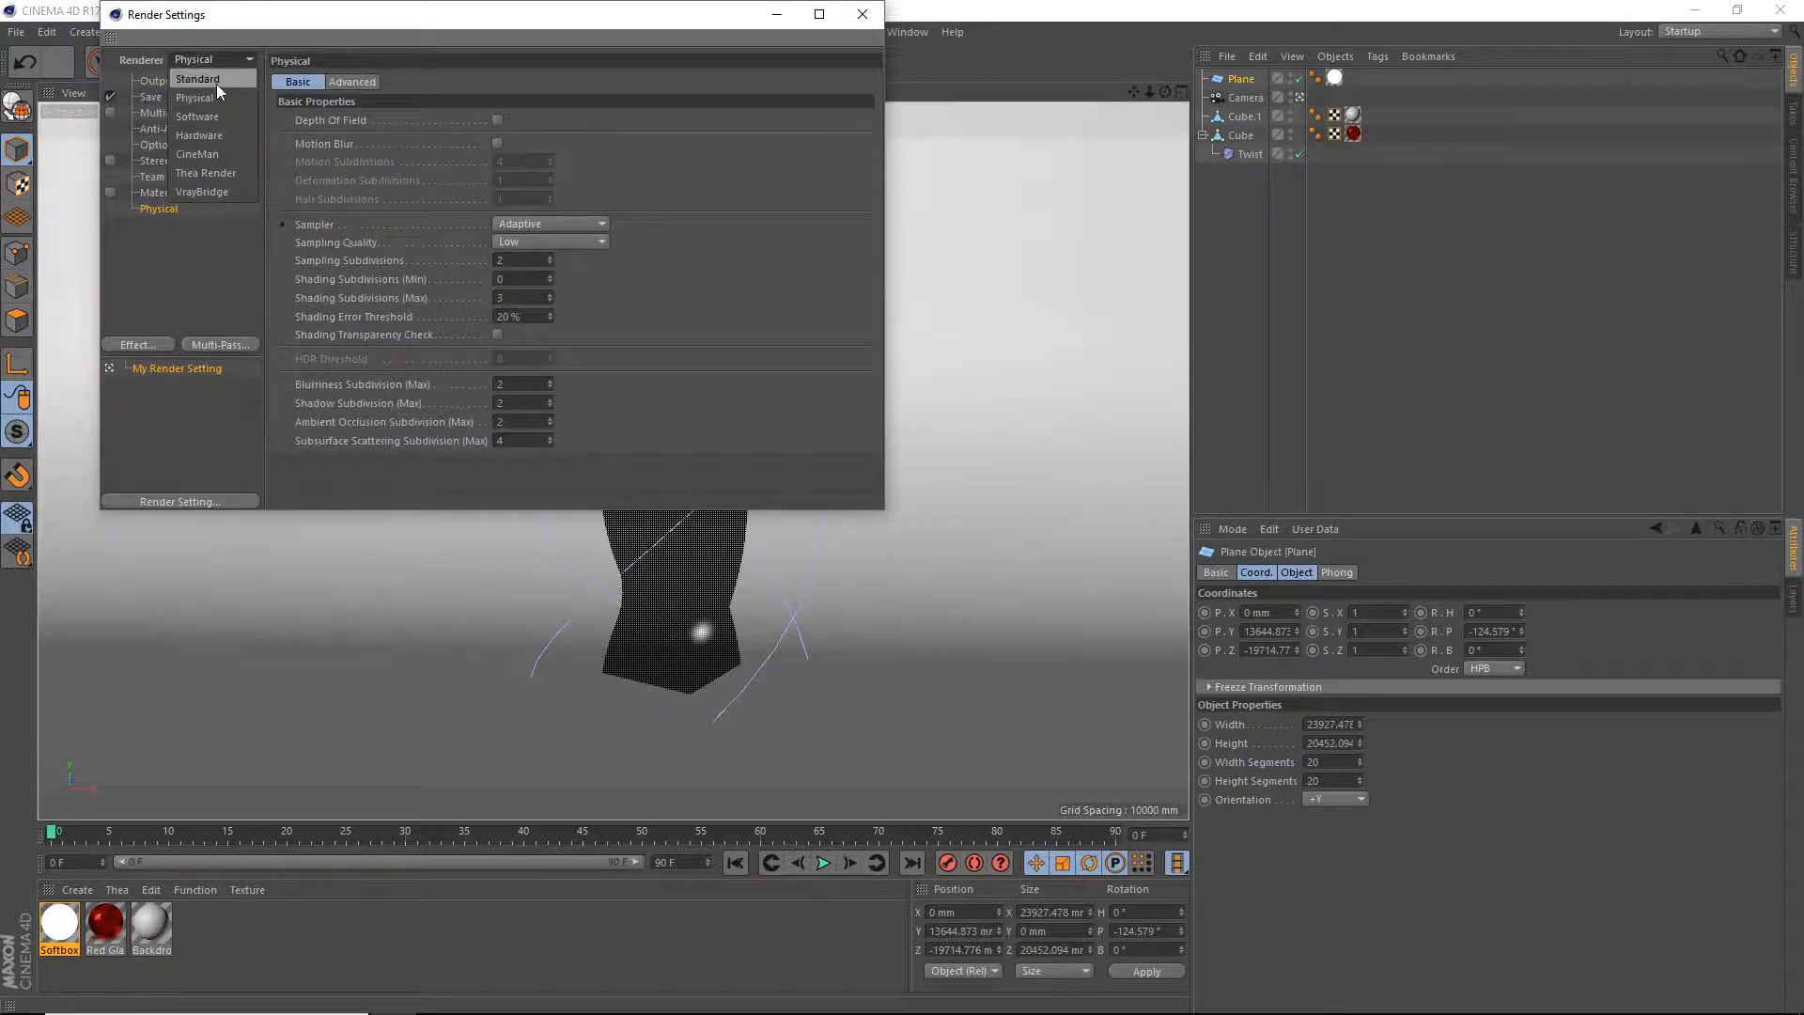
{"action": "left_click", "coordinate": [214, 80]}
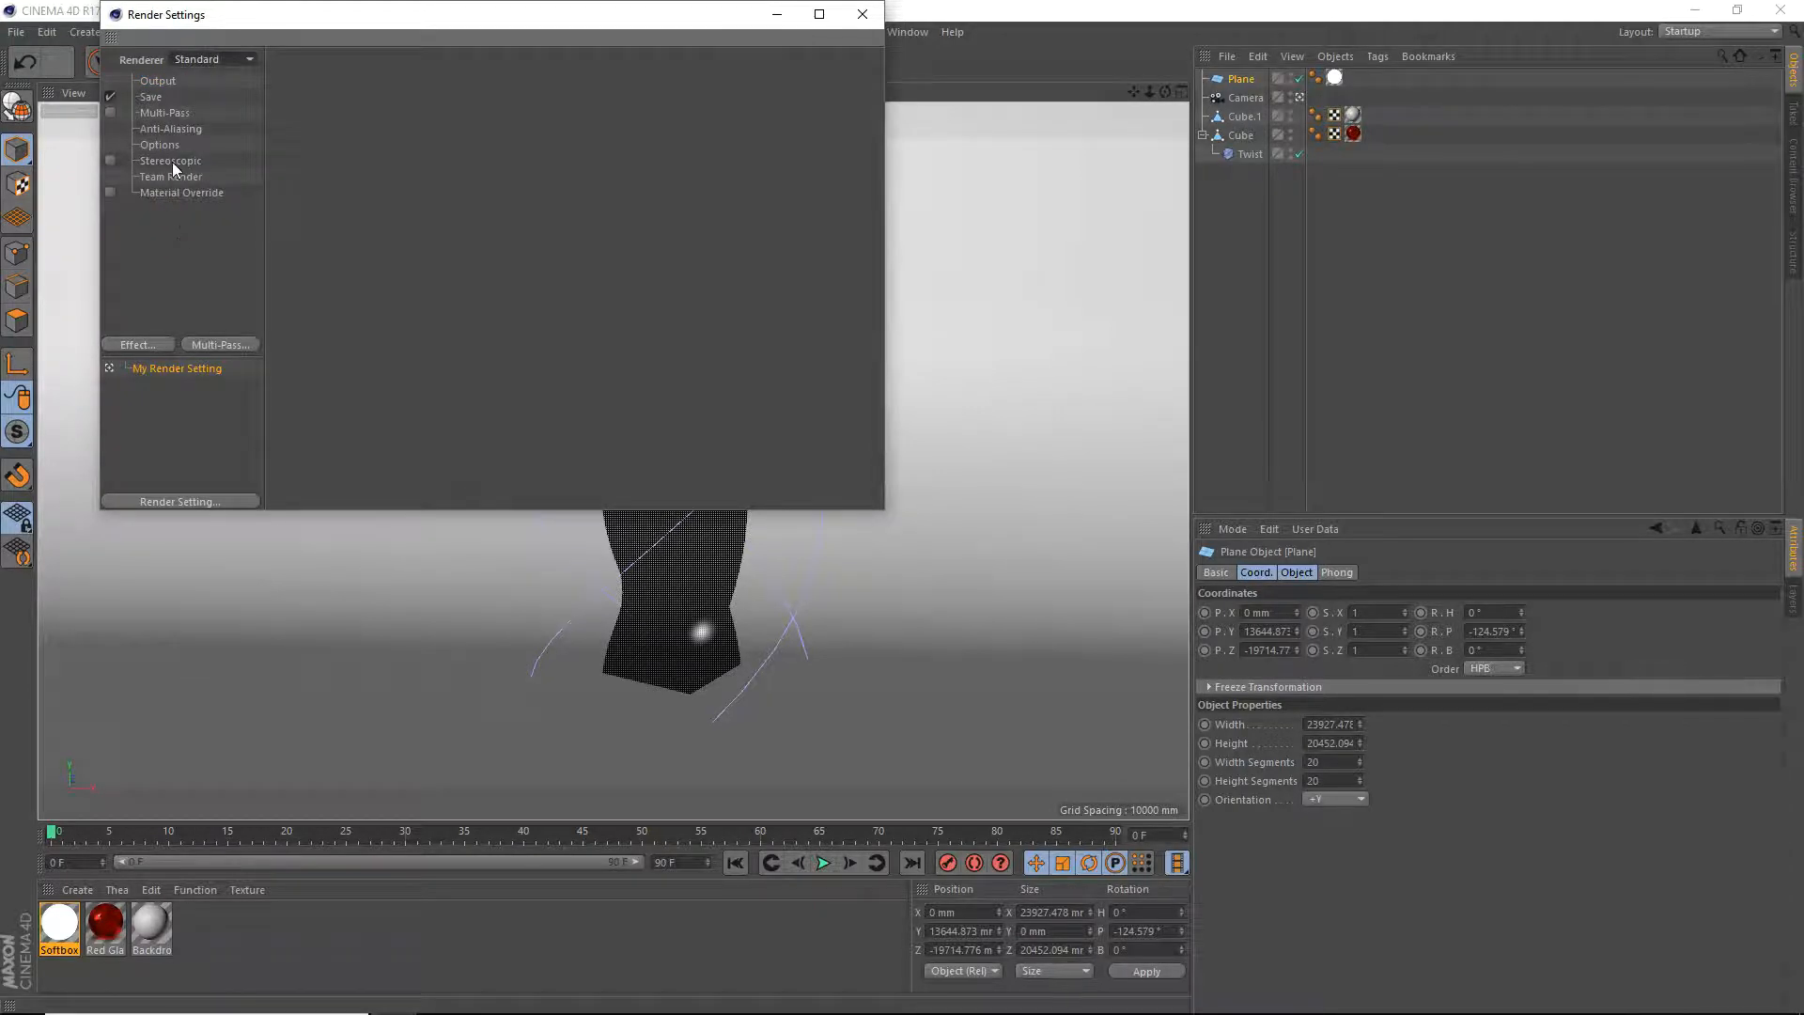
Set the render anti-aliasing to Best with a minimum level of 2x2.
{"action": "left_click", "coordinate": [170, 128]}
{"action": "left_click", "coordinate": [441, 81]}
{"action": "left_click", "coordinate": [440, 137]}
{"action": "left_click", "coordinate": [445, 99]}
{"action": "left_click", "coordinate": [449, 134]}
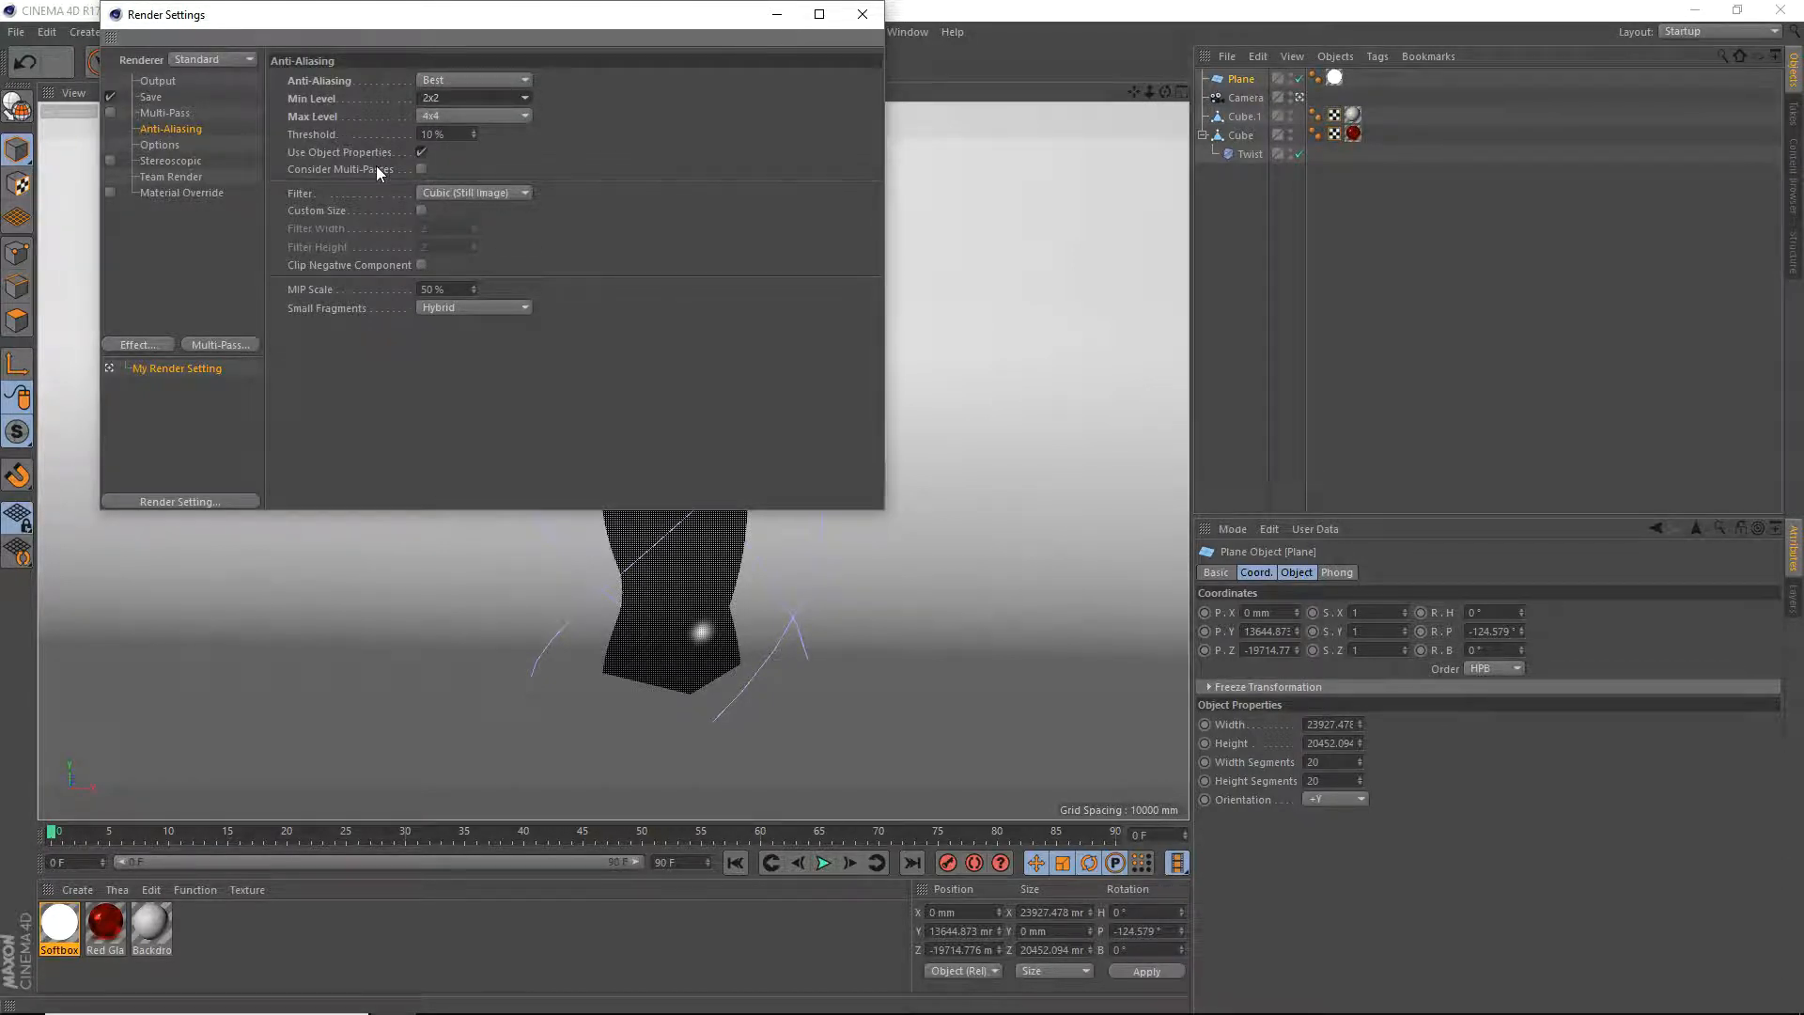
Add the Ambient Occlusion and Global Illumination effects to the render settings.
{"action": "left_click", "coordinate": [141, 343]}
{"action": "left_click", "coordinate": [240, 457]}
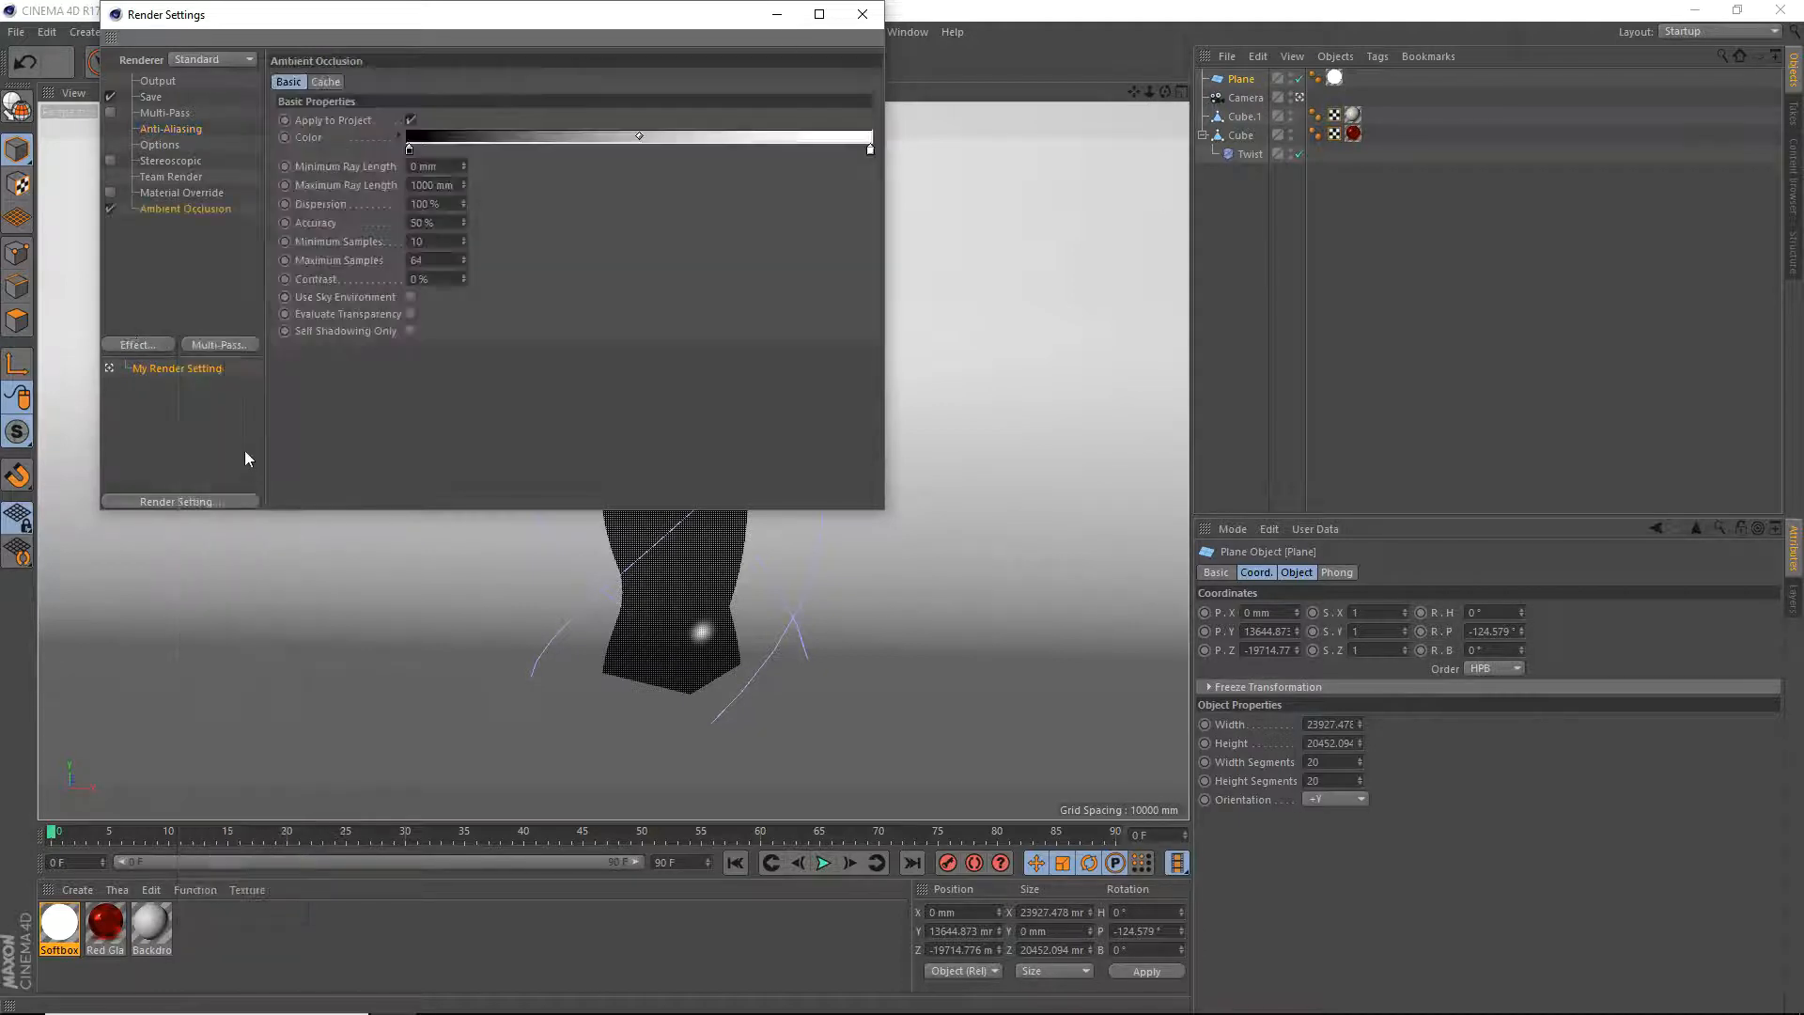
{"action": "left_click", "coordinate": [141, 344]}
{"action": "left_click", "coordinate": [188, 574]}
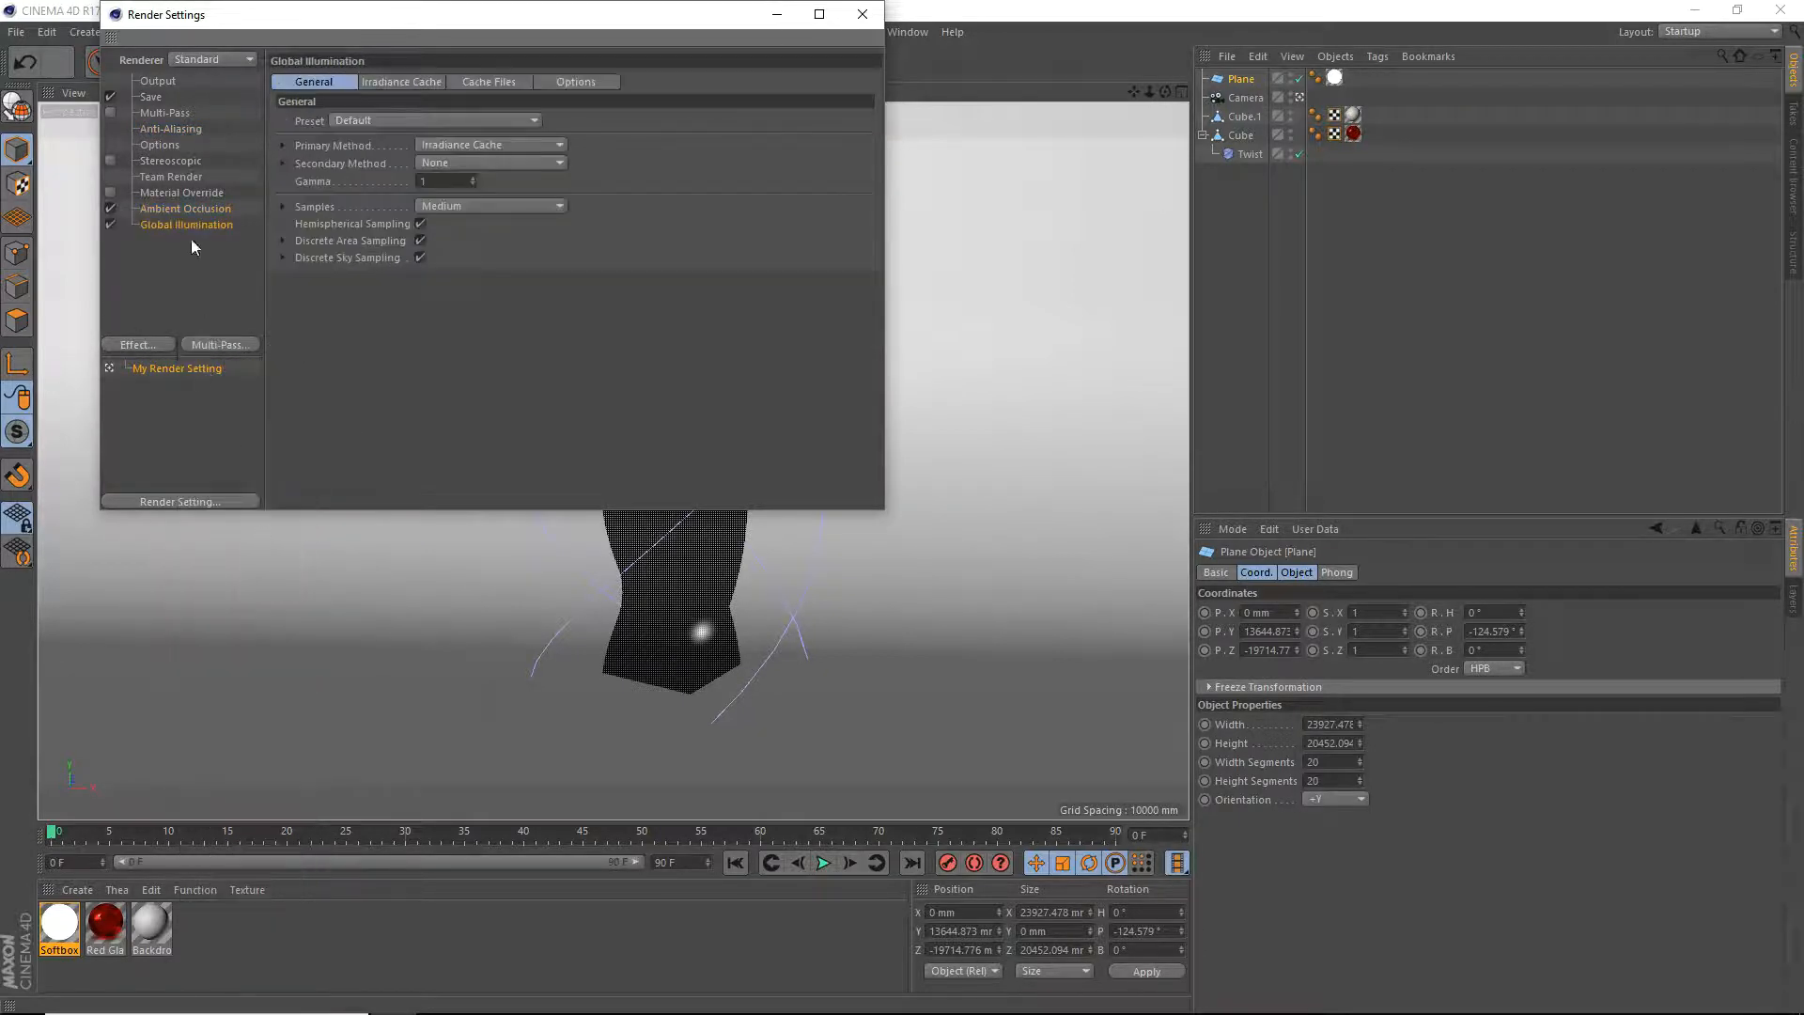
Set the Global Illumination secondary method to Light Mapping with a maximum depth of 32.
{"action": "left_click", "coordinate": [464, 162]}
{"action": "left_click", "coordinate": [473, 234]}
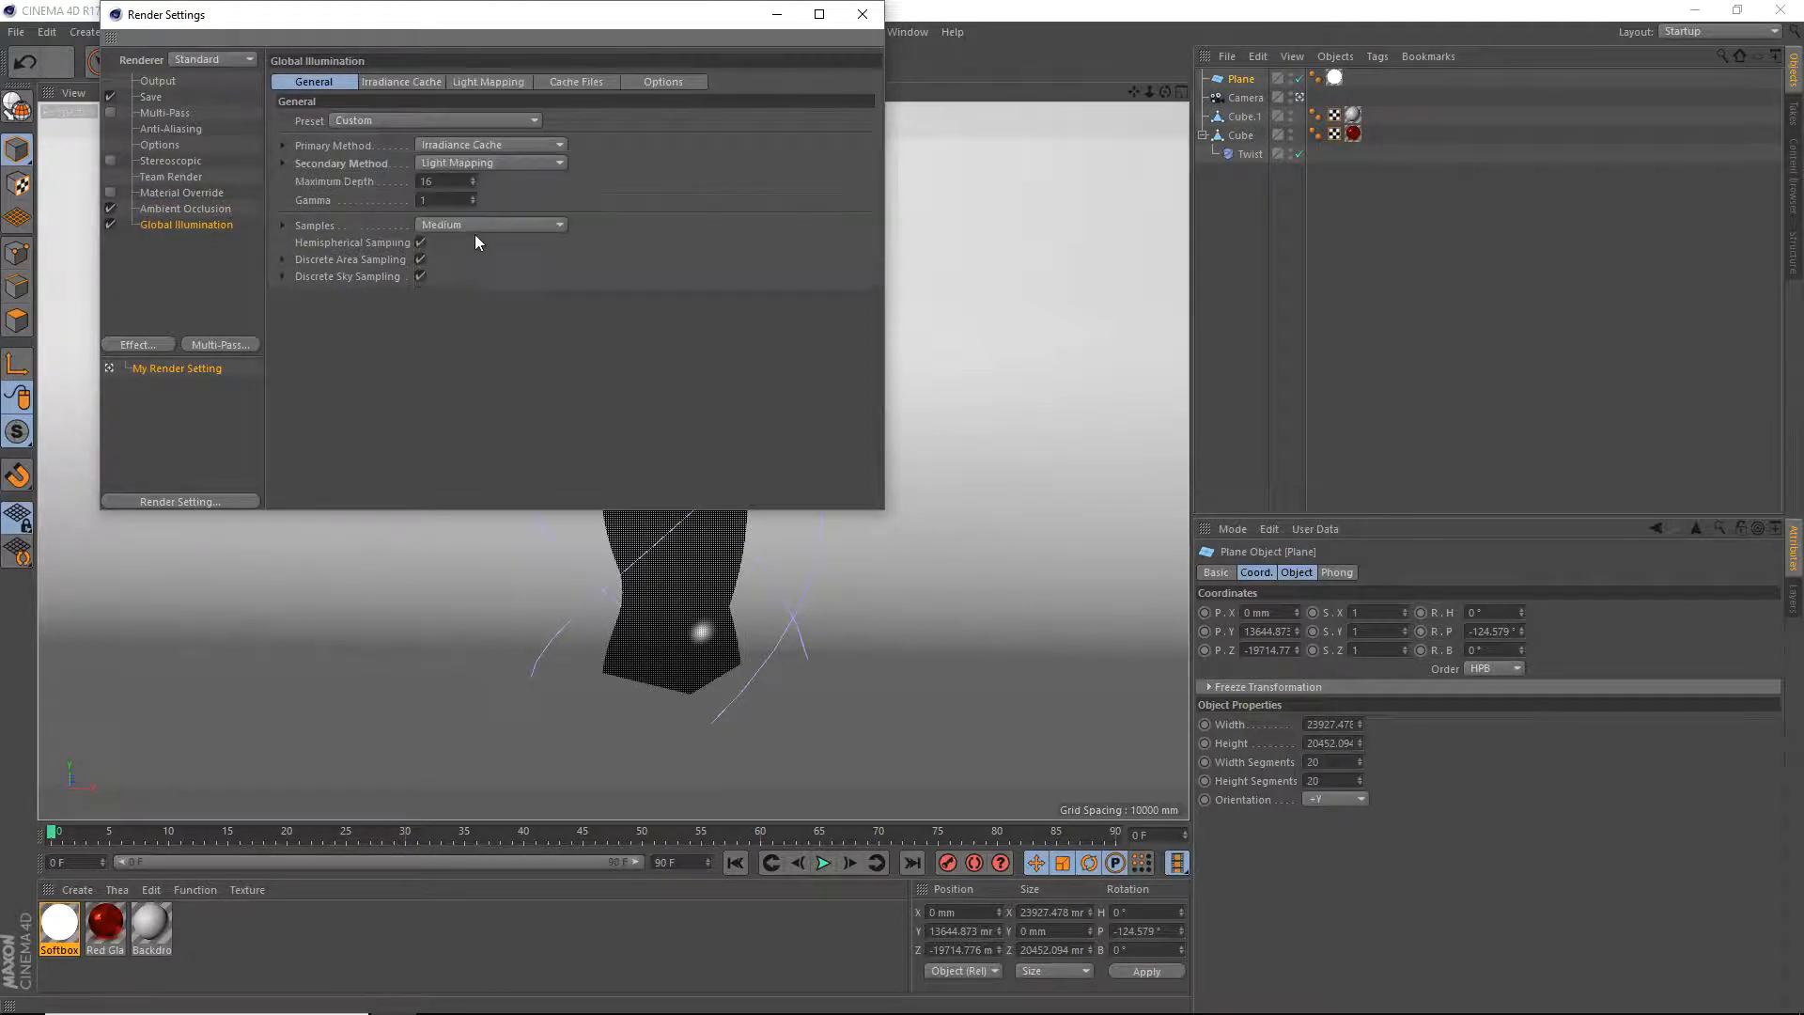
{"action": "left_click", "coordinate": [432, 181]}
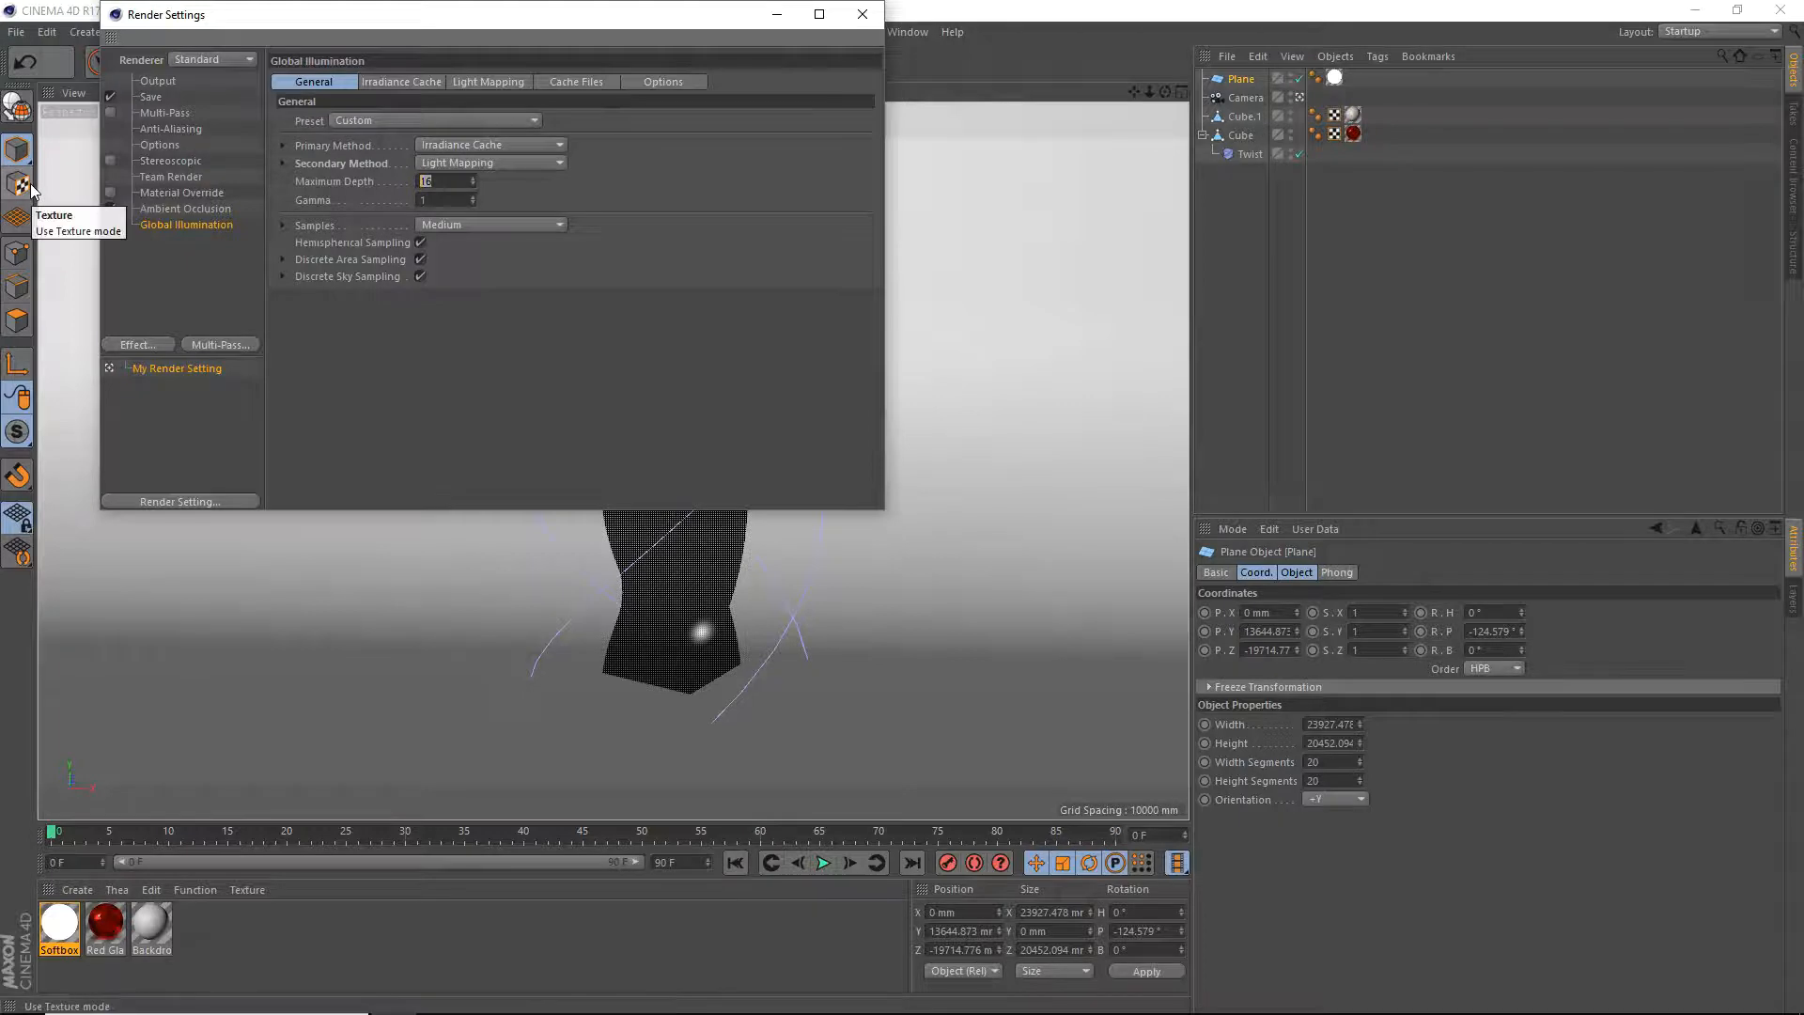
{"action": "type", "text": "32"}
{"action": "key", "text": "Return"}
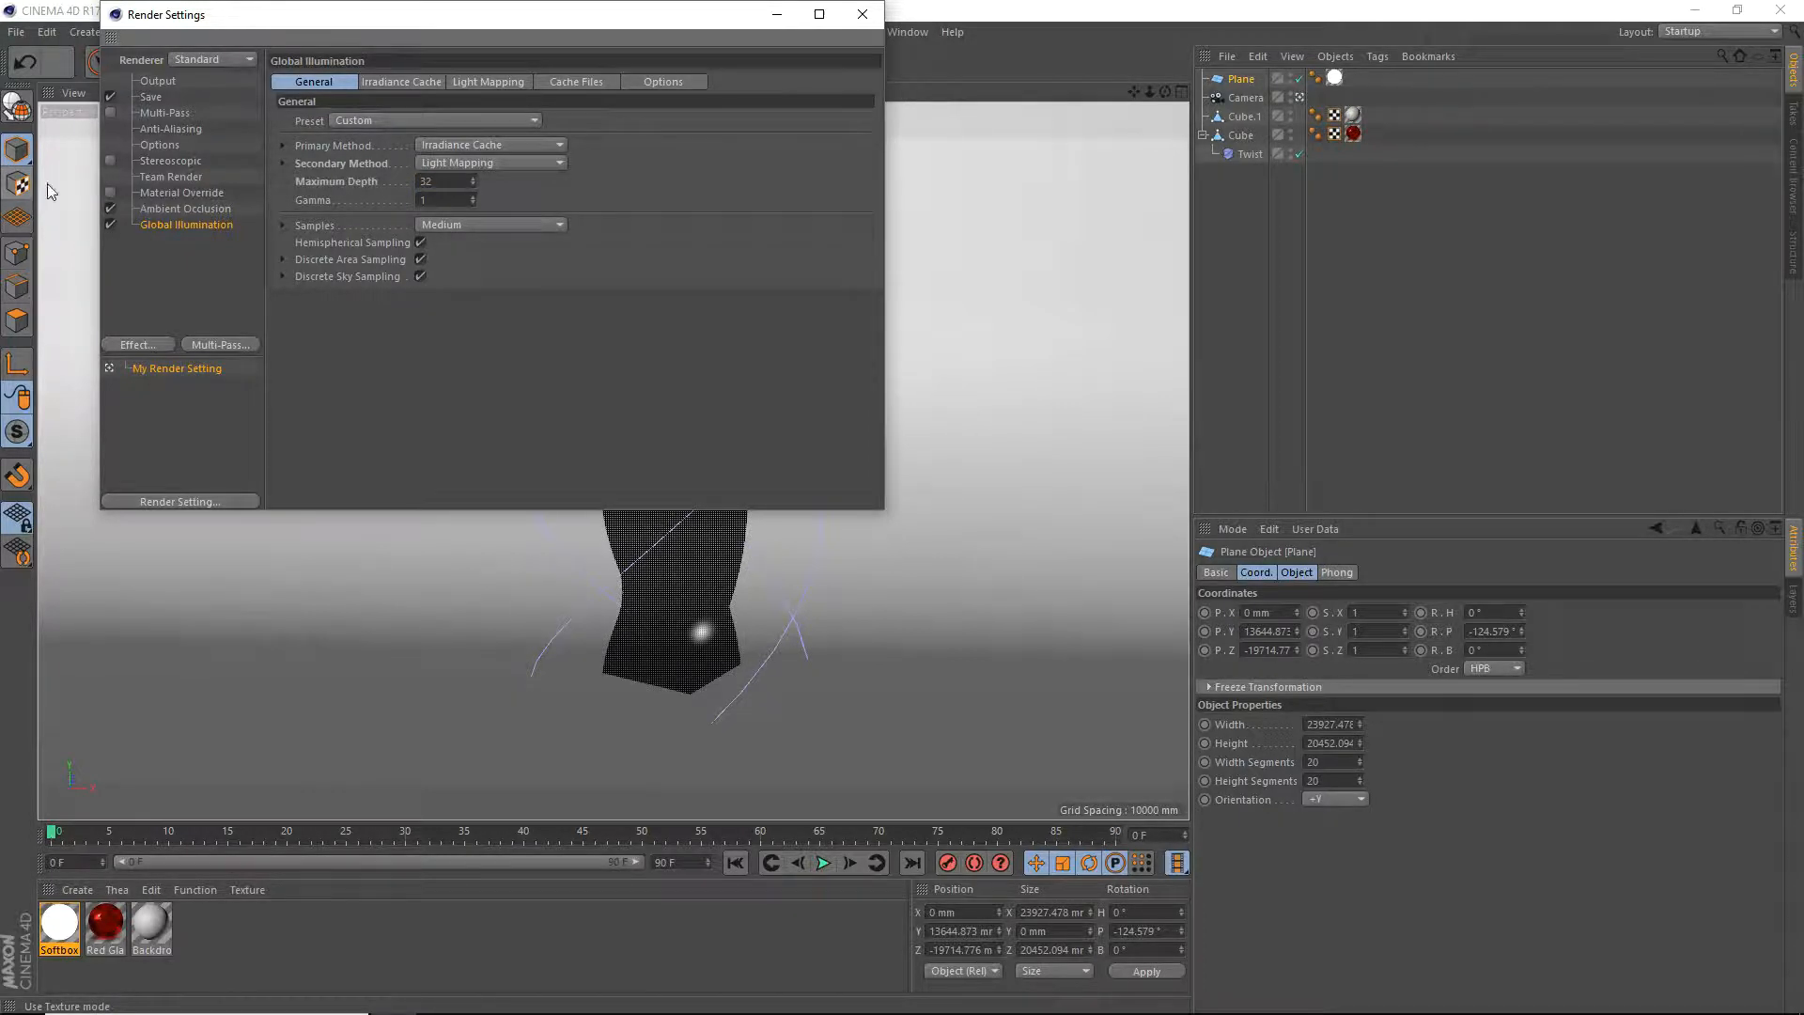
Switch the Global Illumination samples to Custom Sample Count and set the sample count to 128.
{"action": "left_click", "coordinate": [428, 229]}
{"action": "left_click", "coordinate": [477, 268]}
{"action": "left_click", "coordinate": [283, 225]}
{"action": "left_click", "coordinate": [443, 262]}
{"action": "type", "text": "128"}
{"action": "key", "text": "Return"}
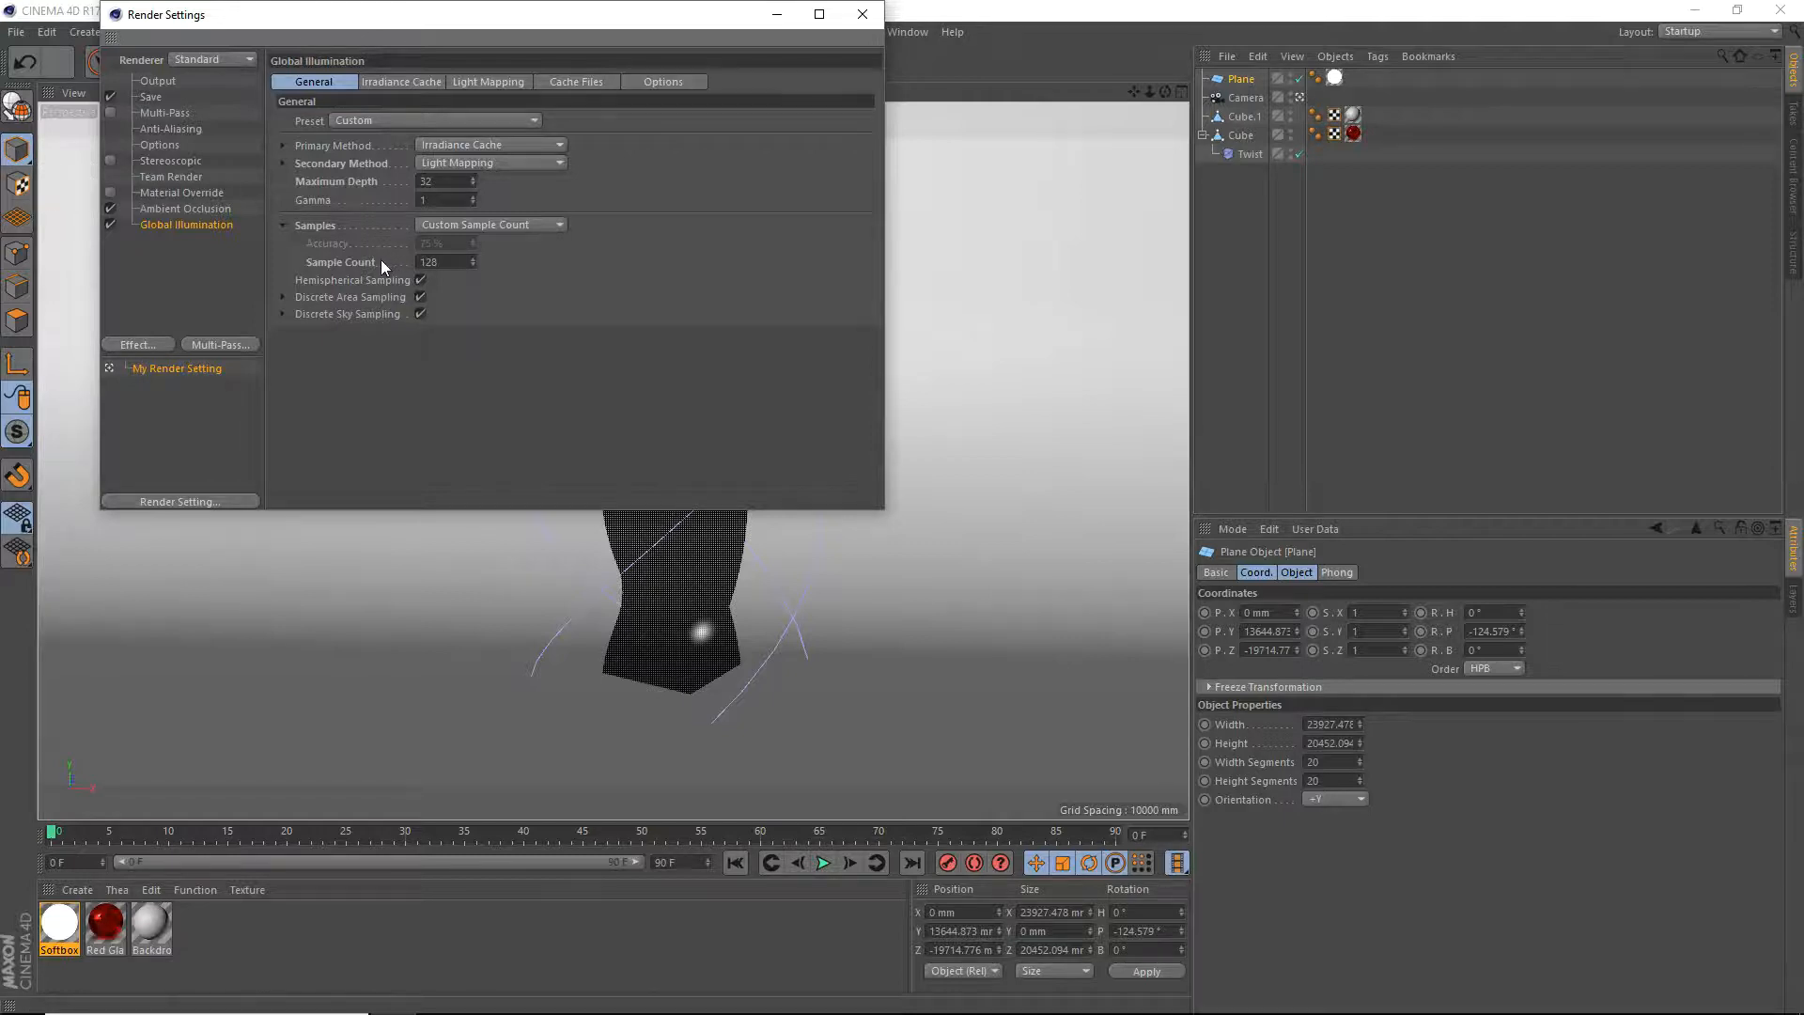
Set the Irradiance Cache smoothing to 60% and its color refinement to 50%.
{"action": "left_click_drag", "start_coordinate": [432, 264], "coordinate": [384, 267]}
{"action": "left_click", "coordinate": [532, 269]}
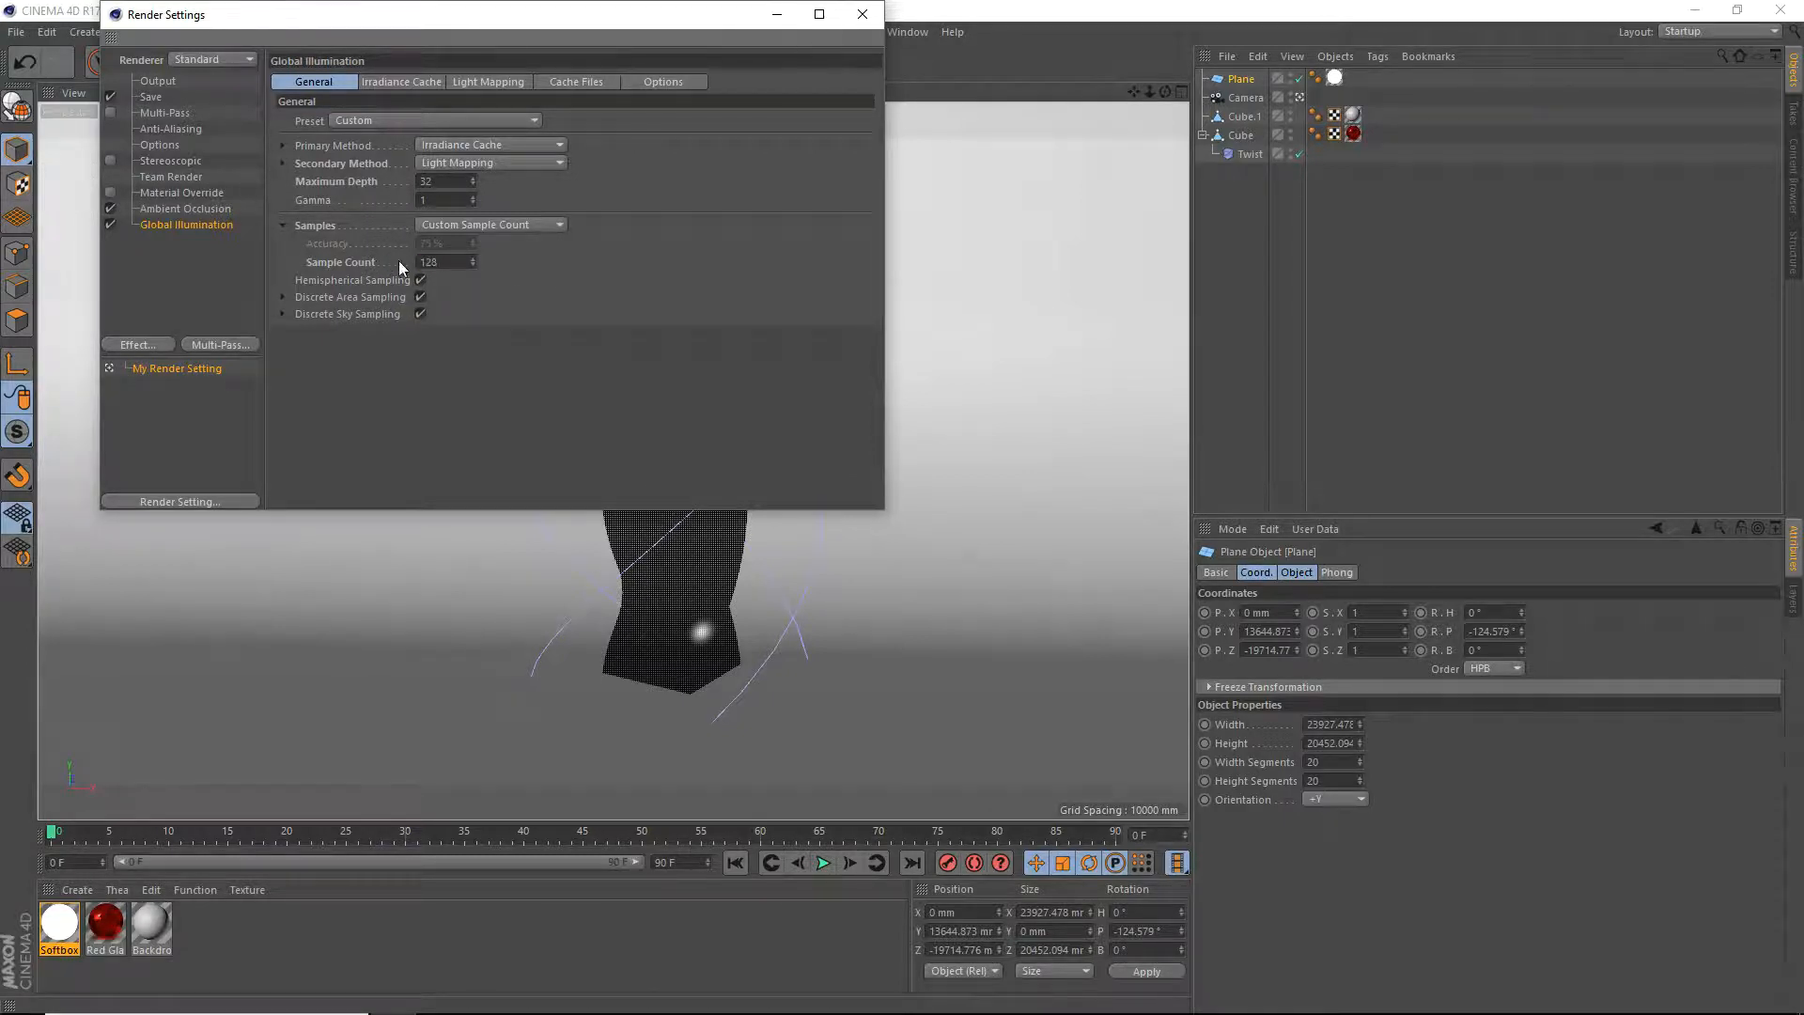
{"action": "left_click", "coordinate": [392, 82]}
{"action": "left_click", "coordinate": [401, 139]}
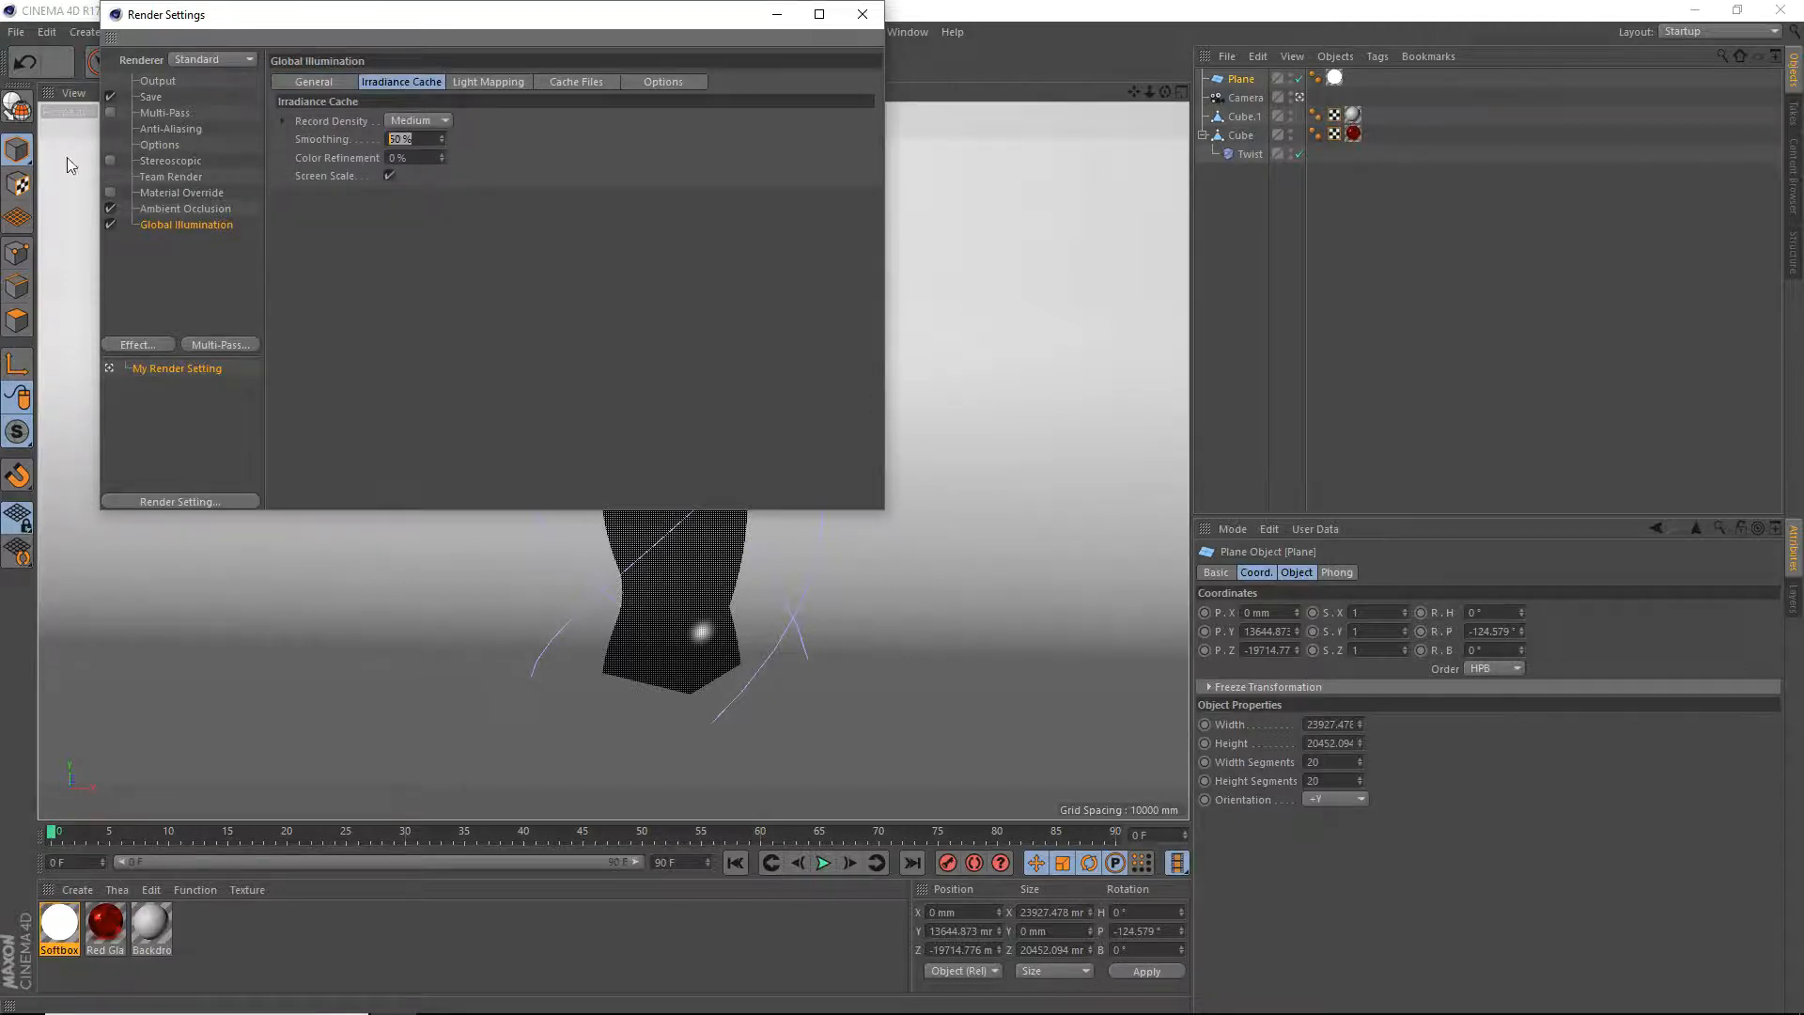
{"action": "type", "text": "6"}
{"action": "key", "text": "Tab"}
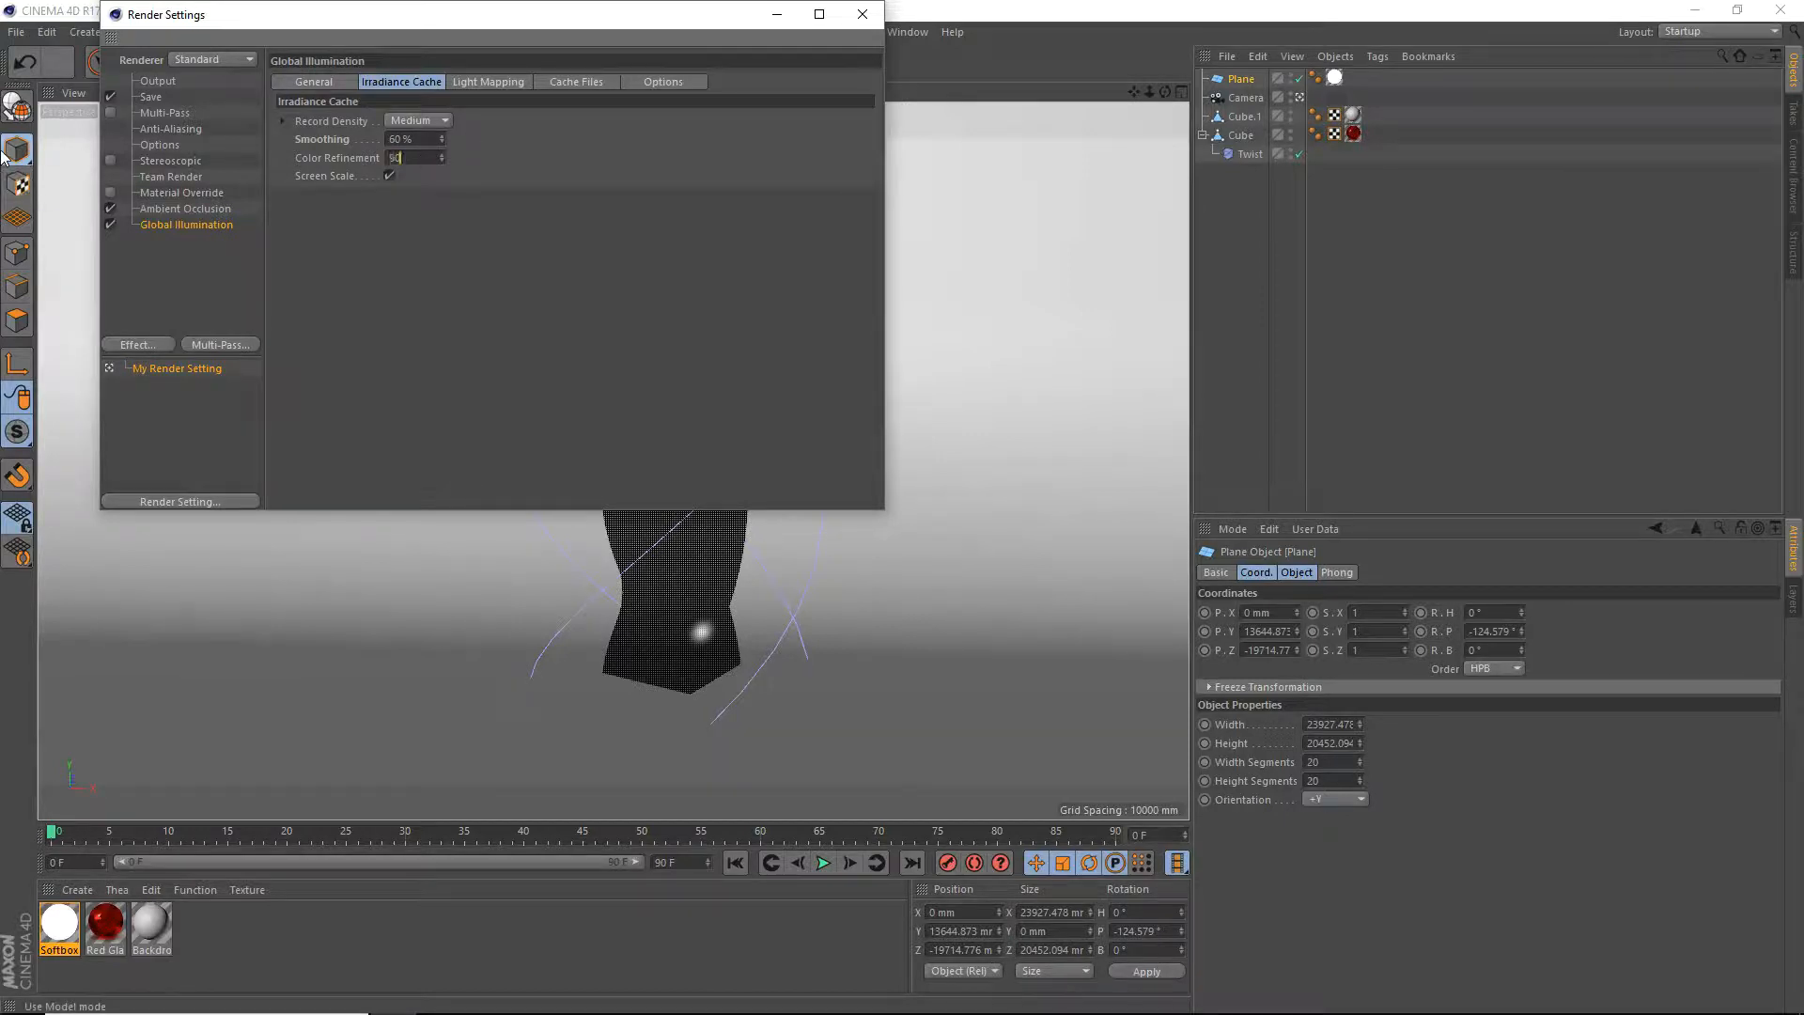
Set the Light Mapping path count (x1000) of the Global Illumination effect to 10000.
{"action": "left_click", "coordinate": [479, 83]}
{"action": "left_click", "coordinate": [568, 89]}
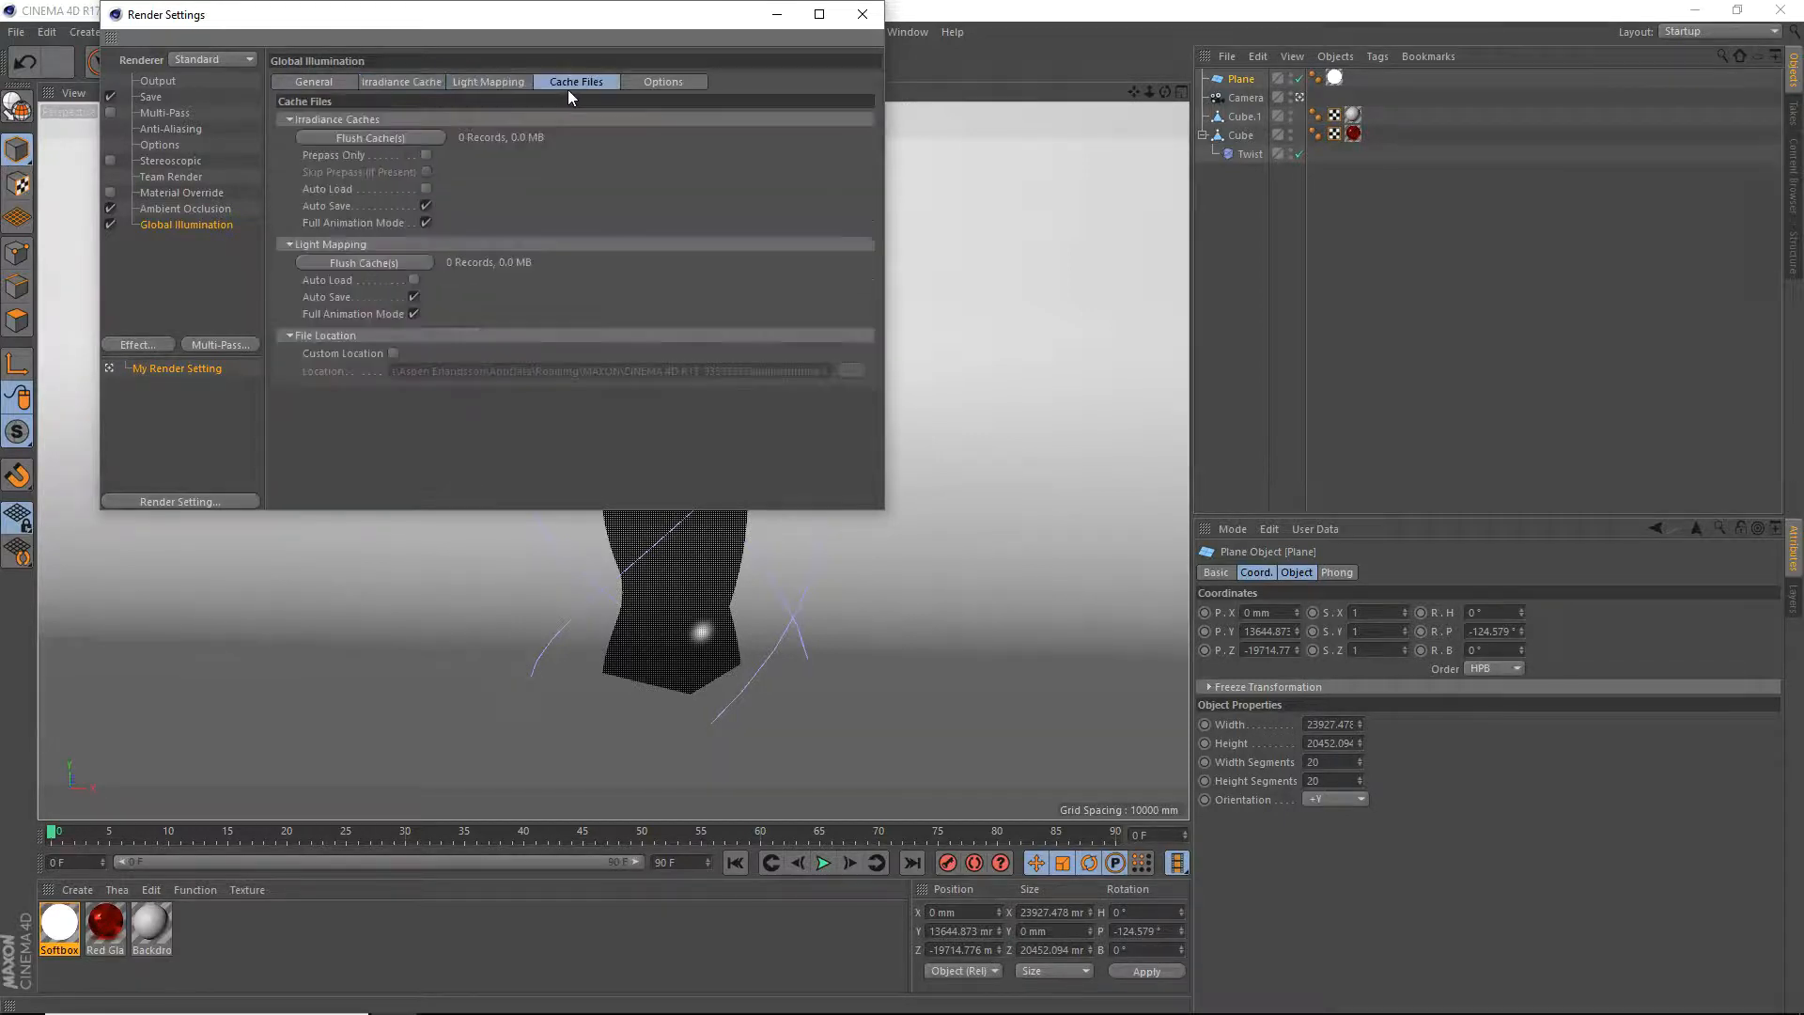
{"action": "left_click", "coordinate": [470, 84]}
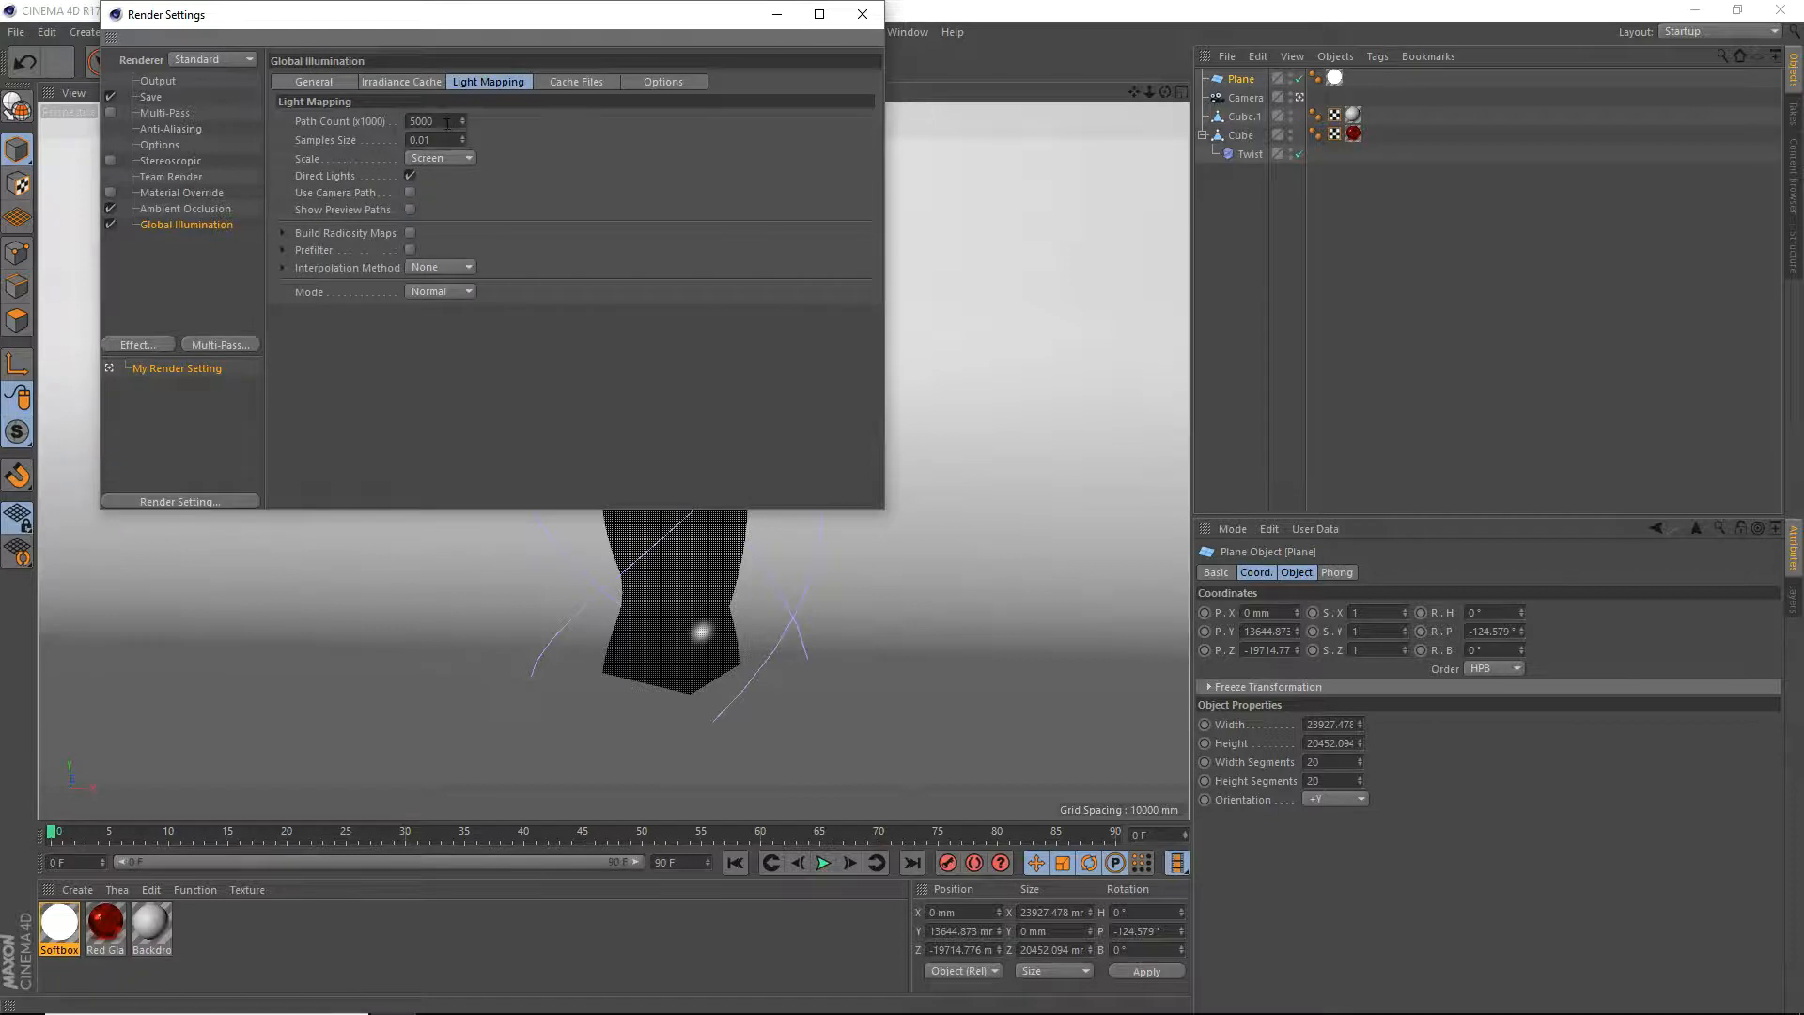
{"action": "type", "text": "10000"}
Close the render settings and render the camera view of the twisted column in the viewport.
{"action": "left_click", "coordinate": [143, 348]}
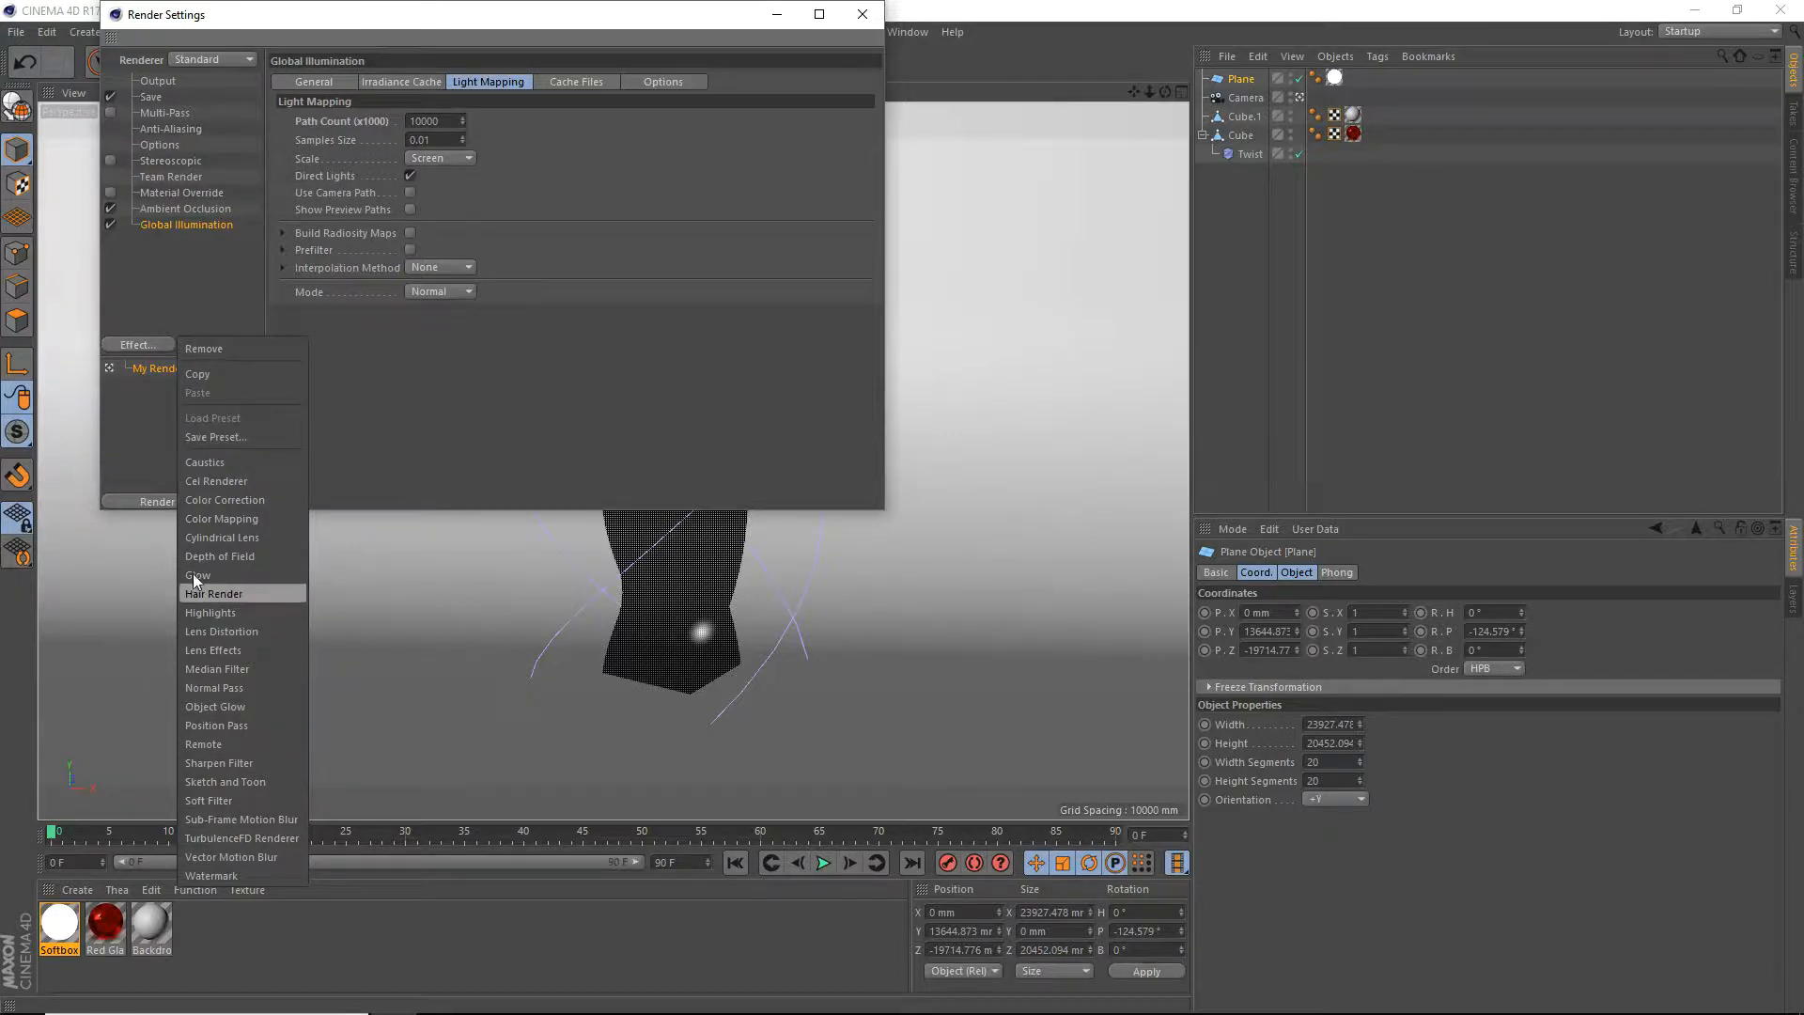
{"action": "left_click", "coordinate": [849, 17]}
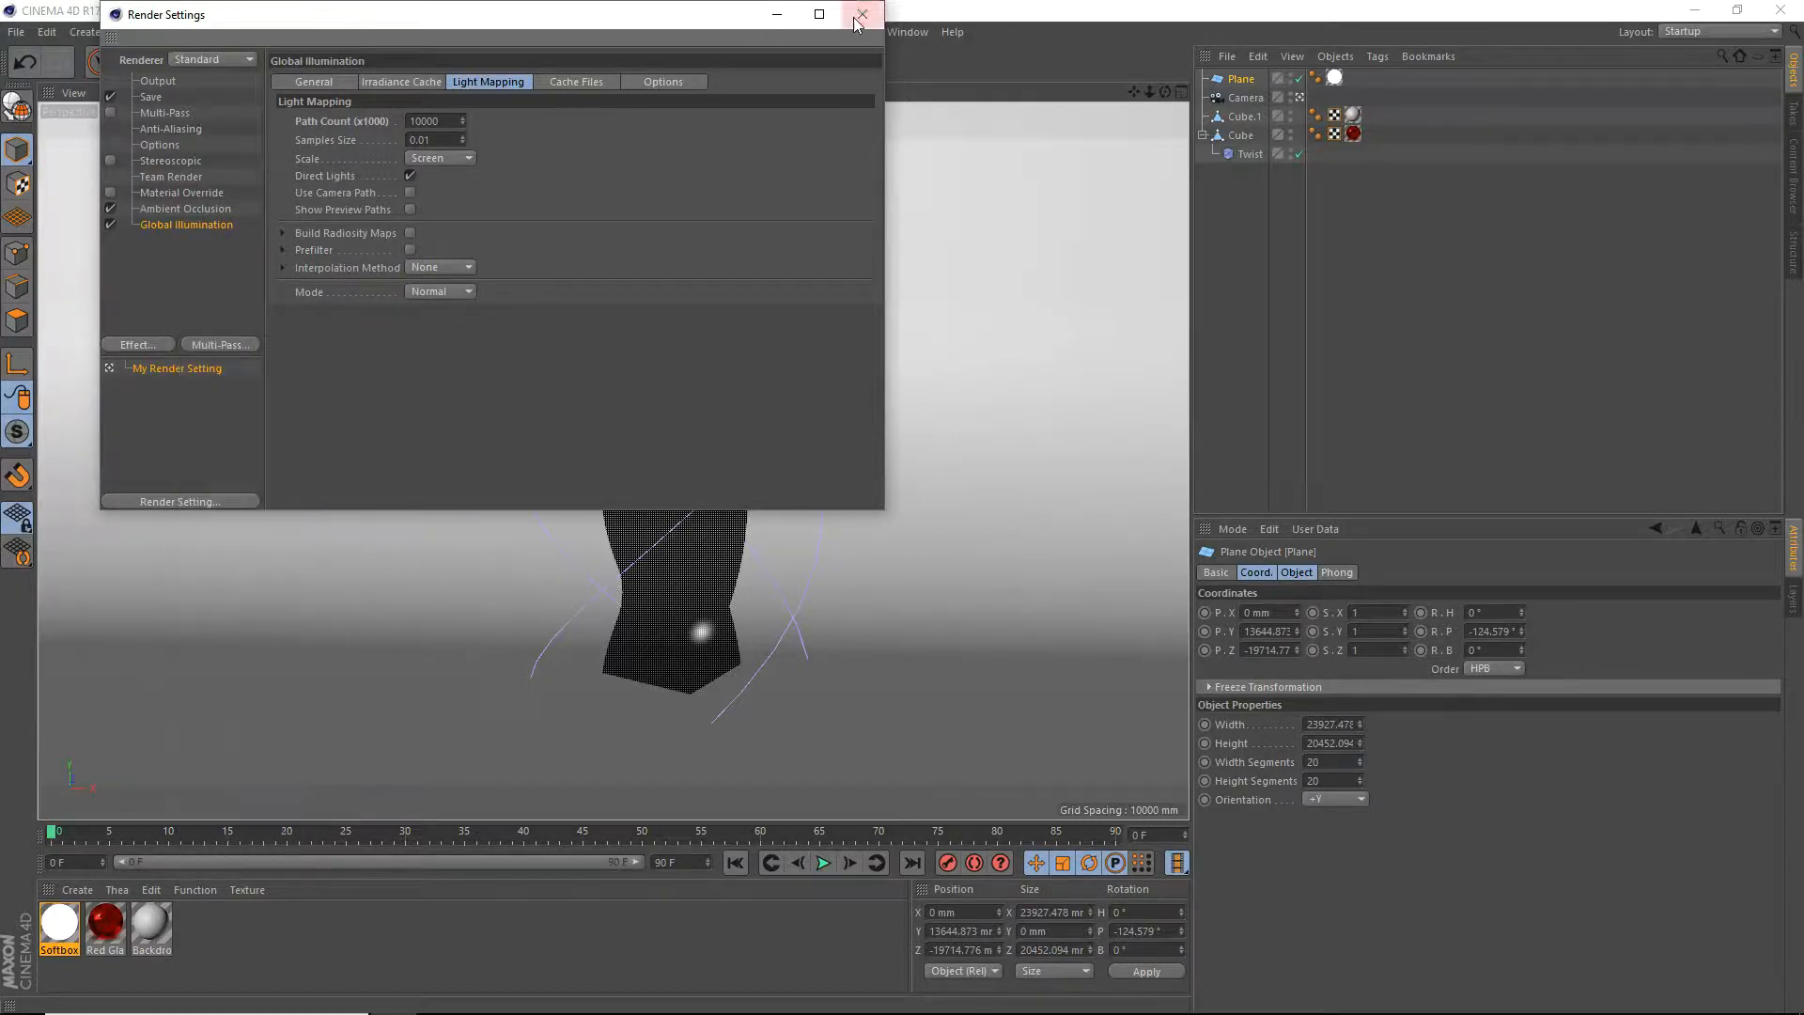
{"action": "left_click", "coordinate": [855, 15]}
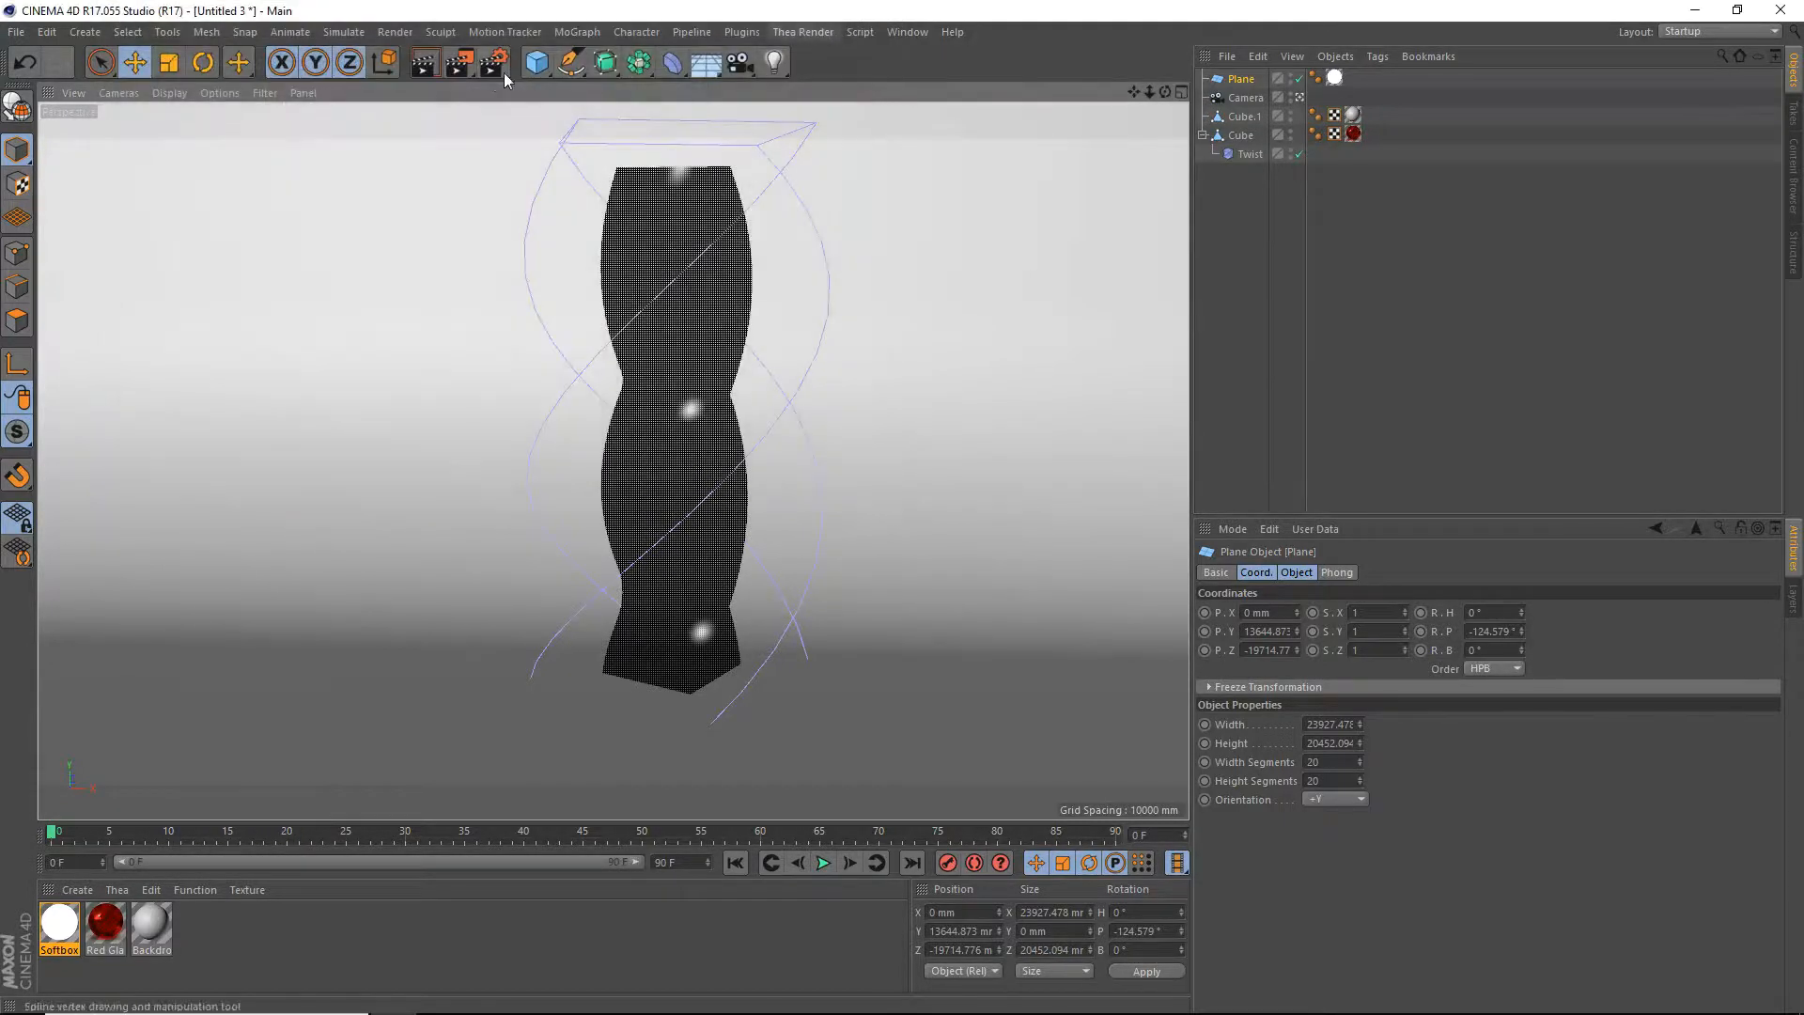
{"action": "left_click", "coordinate": [422, 62]}
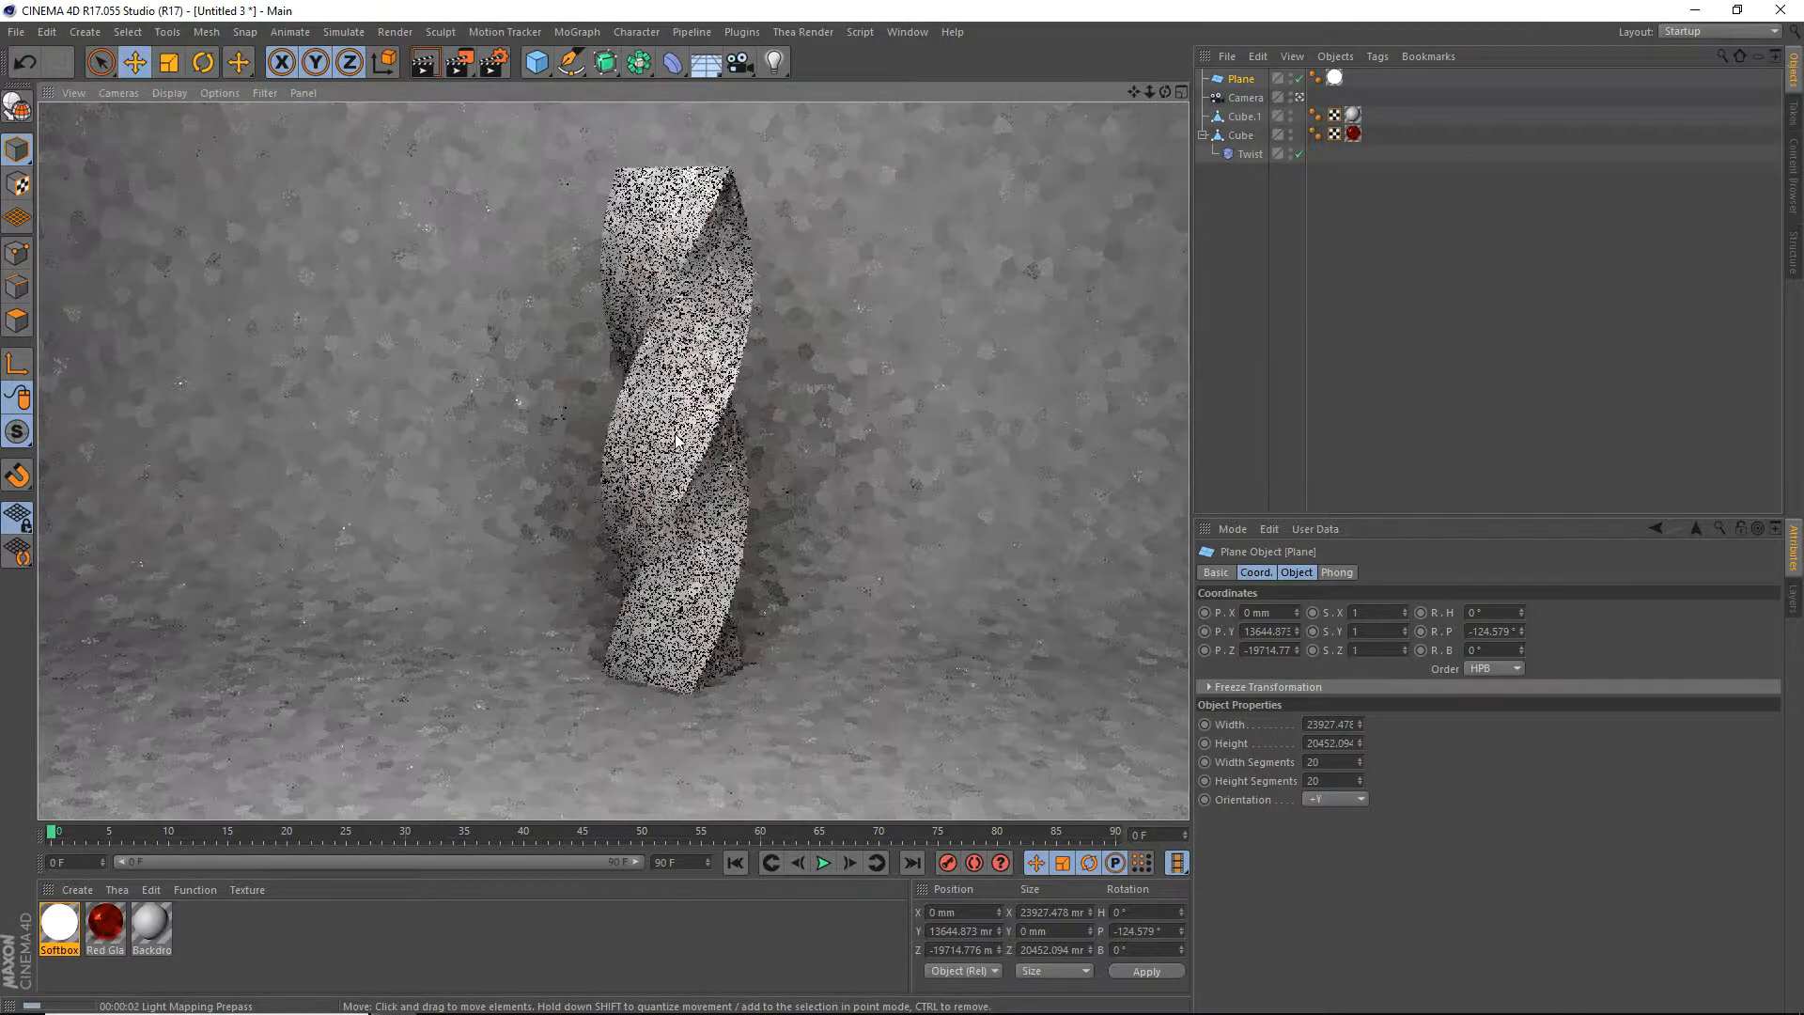